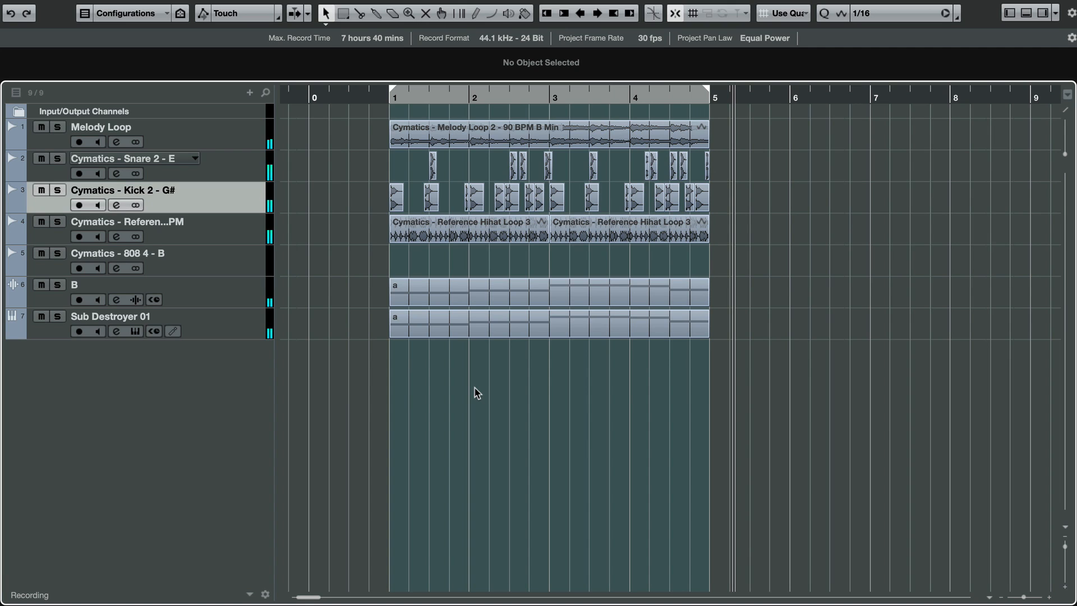
Step: Stop playback and go through the melody, kick, snare, hi-hat, B and Sub Destroyer 01 tracks one by one
{"action": "key", "text": "space"}
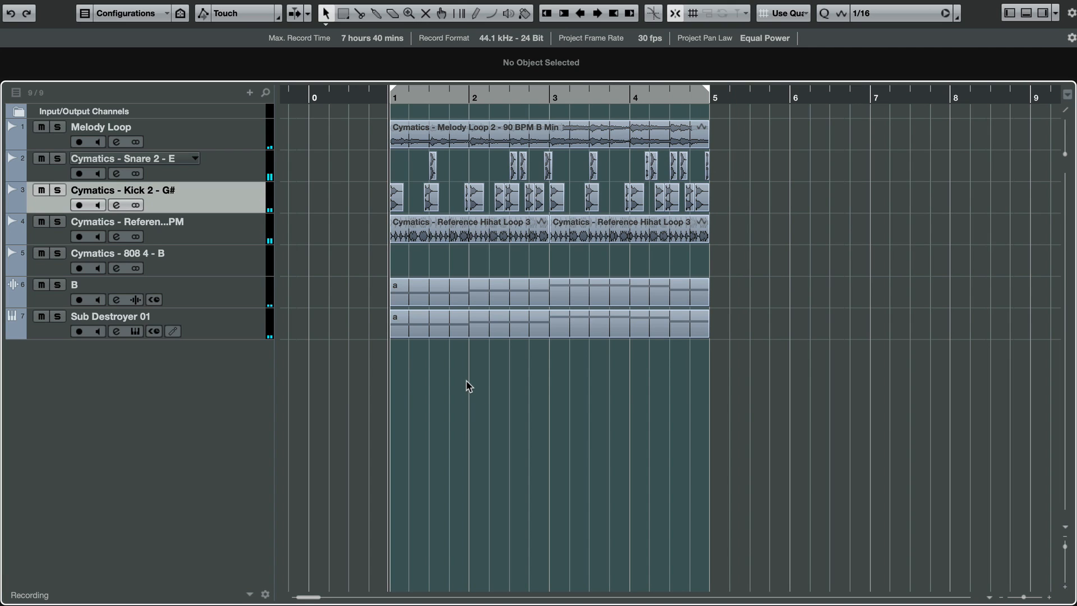
{"action": "scroll", "coordinate": [468, 386], "scroll_direction": "right", "scroll_amount": 2}
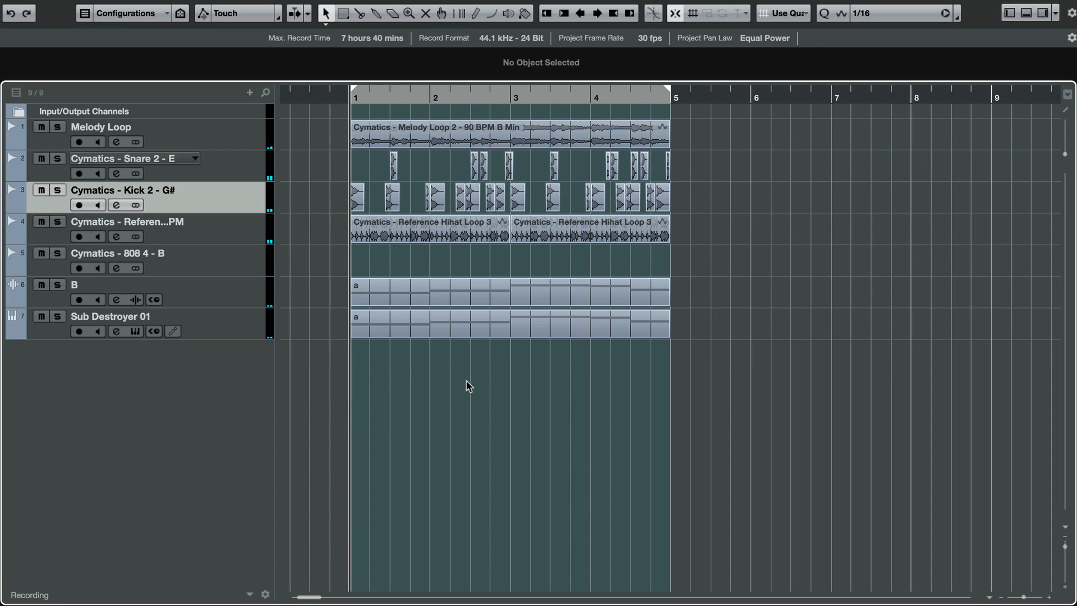
{"action": "left_click", "coordinate": [247, 136]}
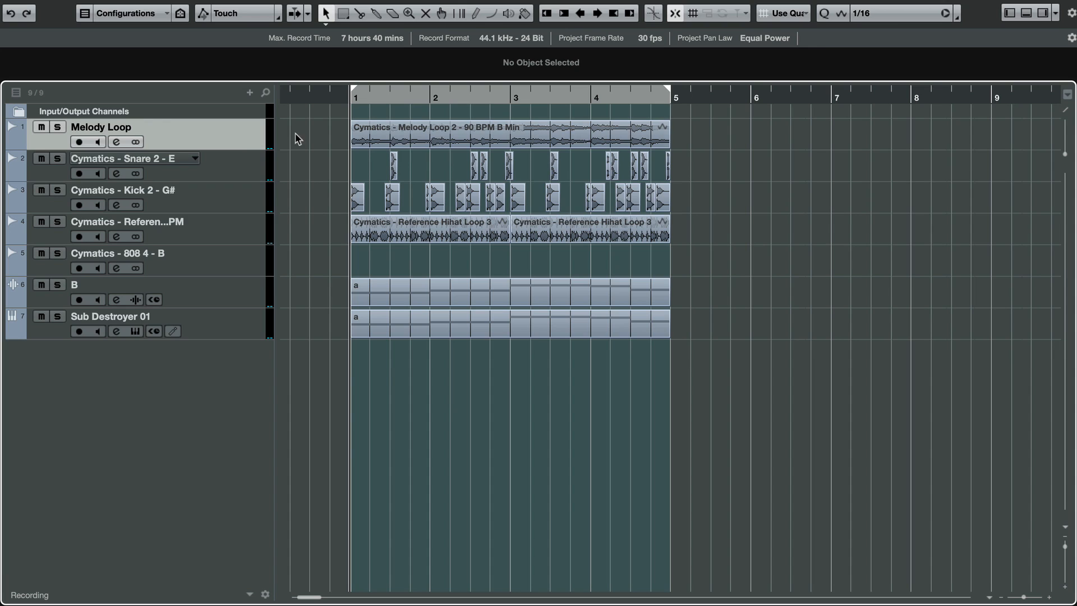
{"action": "left_click", "coordinate": [248, 198]}
{"action": "left_click", "coordinate": [248, 173]}
{"action": "left_click", "coordinate": [249, 224]}
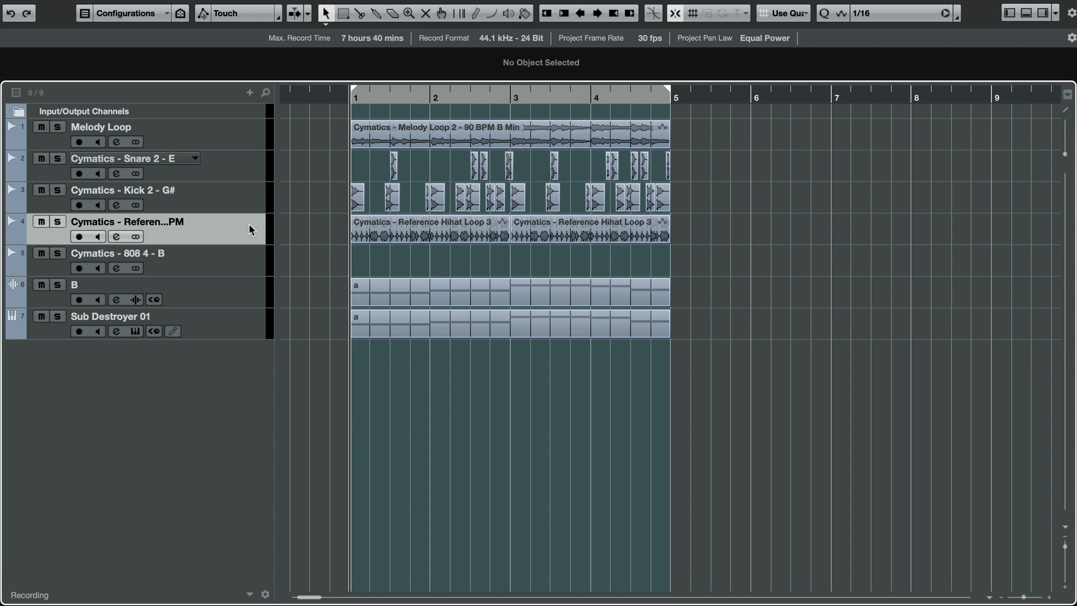
{"action": "left_click", "coordinate": [245, 301]}
{"action": "left_click", "coordinate": [240, 331]}
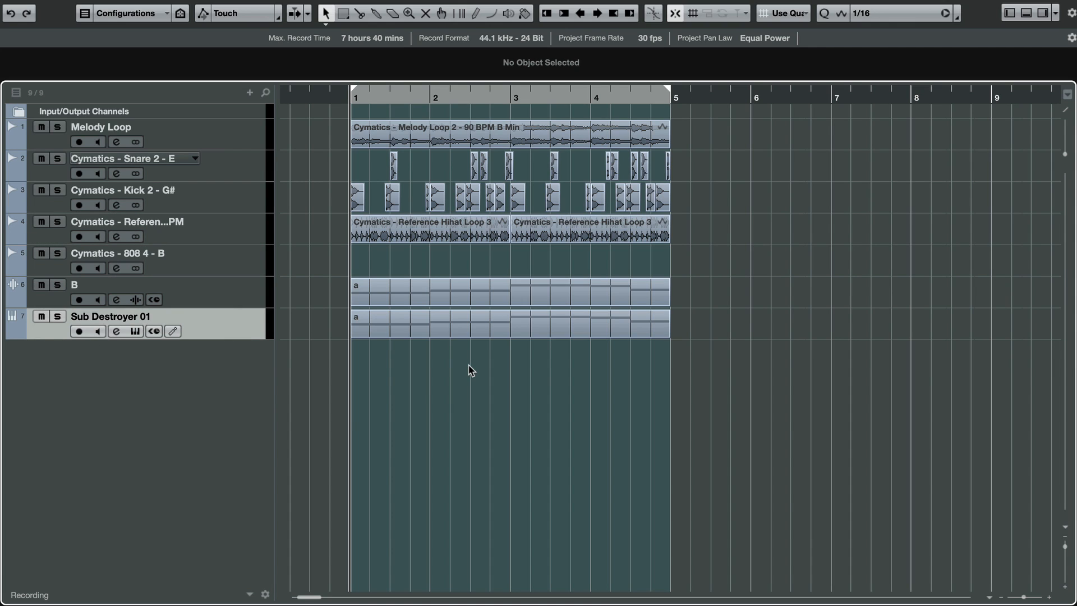
Step: Switch to Finder and look through the Day 2 to Day 6 folders of the Cymatics - 7 Day Challenge Assets
{"action": "scroll", "coordinate": [470, 370], "scroll_direction": "right", "scroll_amount": 2}
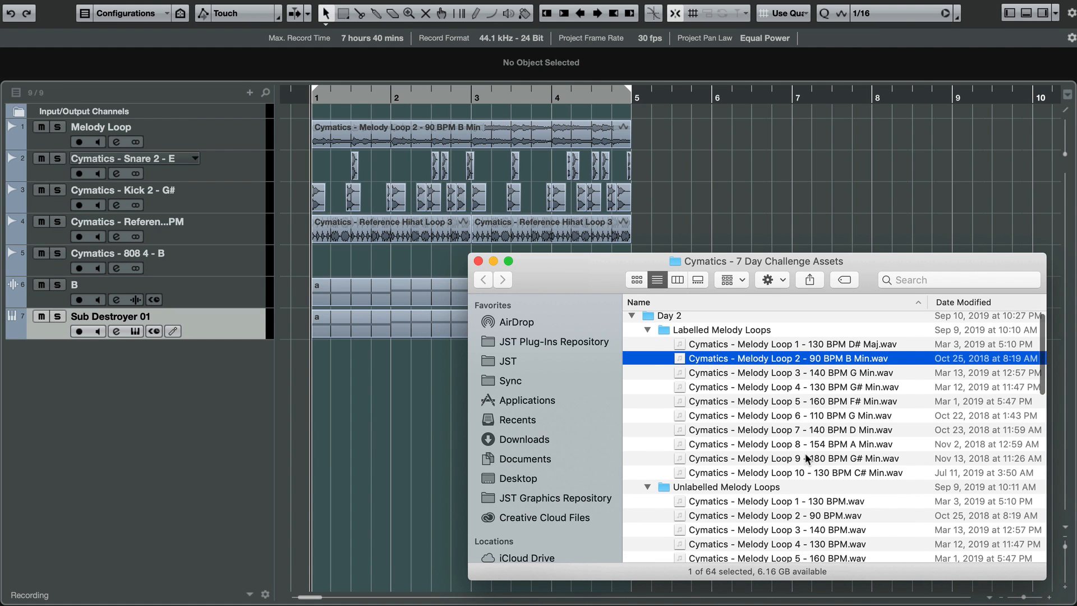
{"action": "scroll", "coordinate": [806, 457], "scroll_direction": "down", "scroll_amount": 3}
{"action": "scroll", "coordinate": [806, 457], "scroll_direction": "down", "scroll_amount": 5}
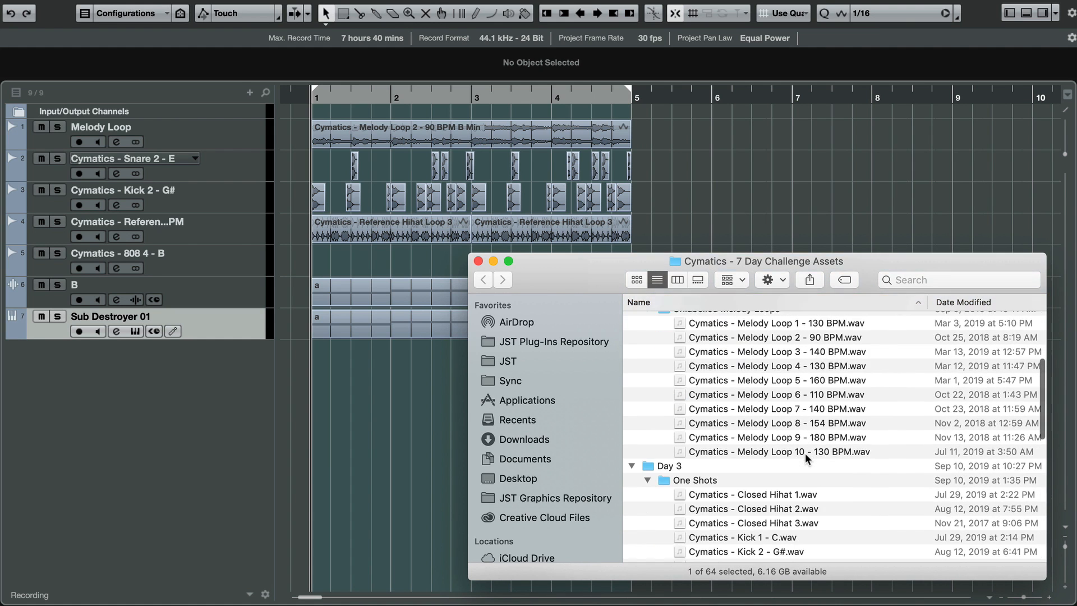
{"action": "scroll", "coordinate": [806, 453], "scroll_direction": "down", "scroll_amount": 8}
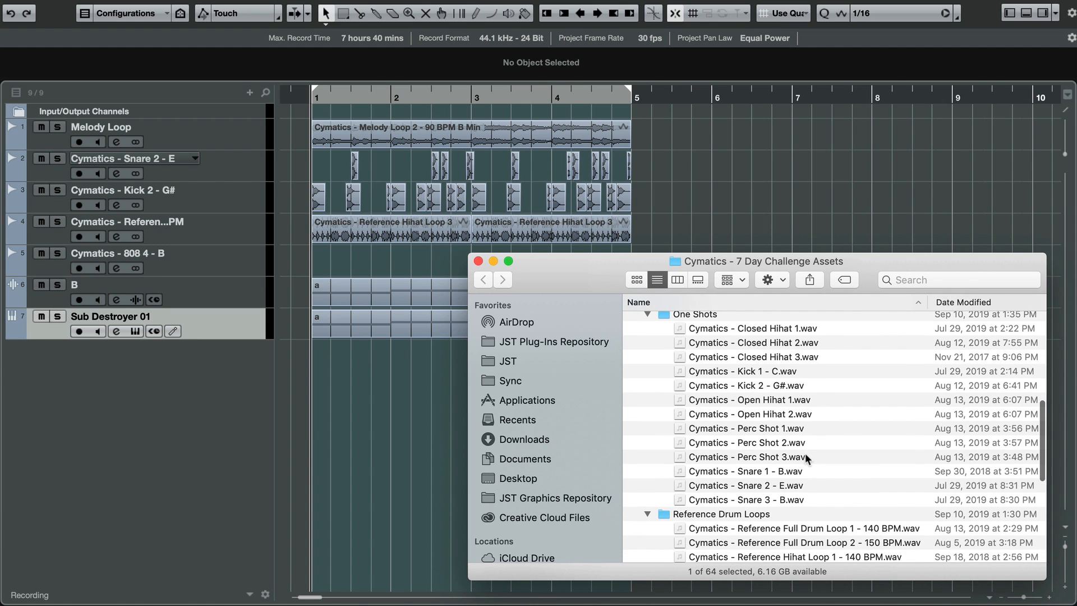
{"action": "scroll", "coordinate": [805, 452], "scroll_direction": "down", "scroll_amount": 10}
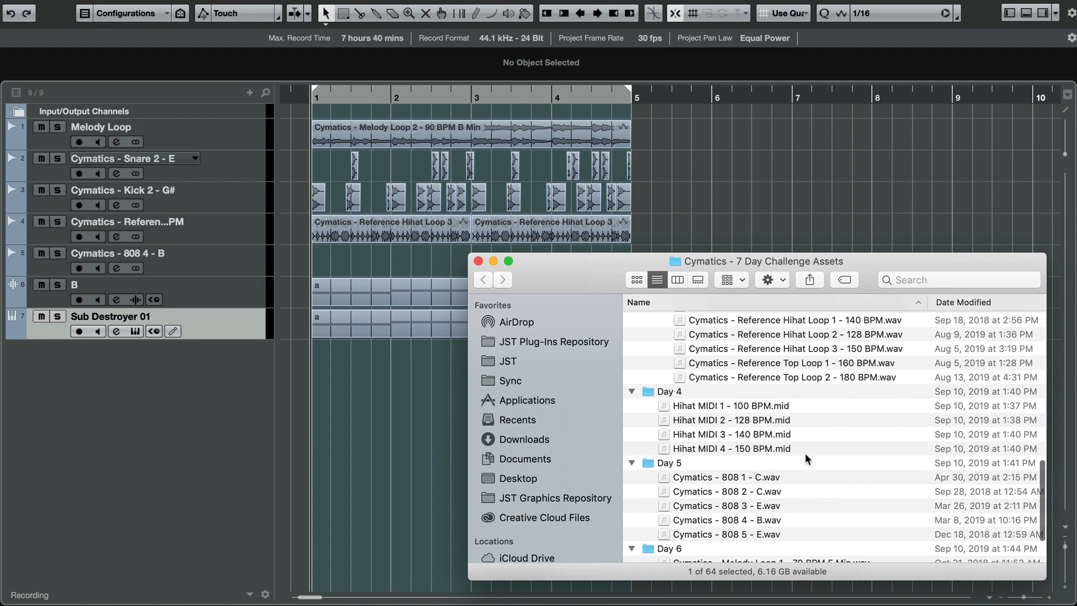
{"action": "scroll", "coordinate": [805, 452], "scroll_direction": "up", "scroll_amount": 20}
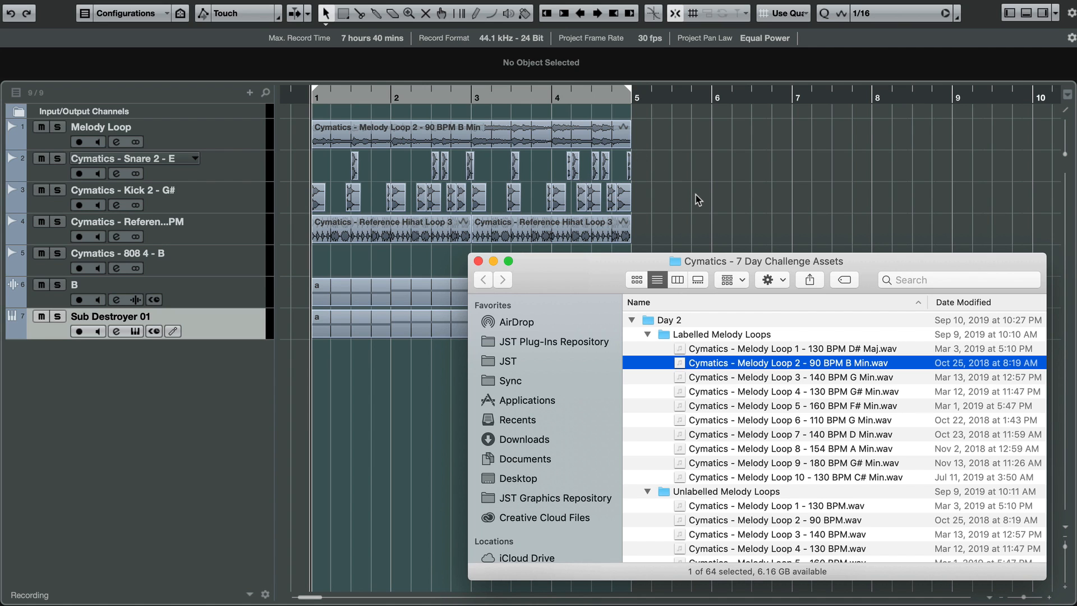
Step: Preview Melody Loops 1 to 5 in the Labelled Melody Loops folder one after another, and close the preview
{"action": "scroll", "coordinate": [698, 200], "scroll_direction": "right", "scroll_amount": 5}
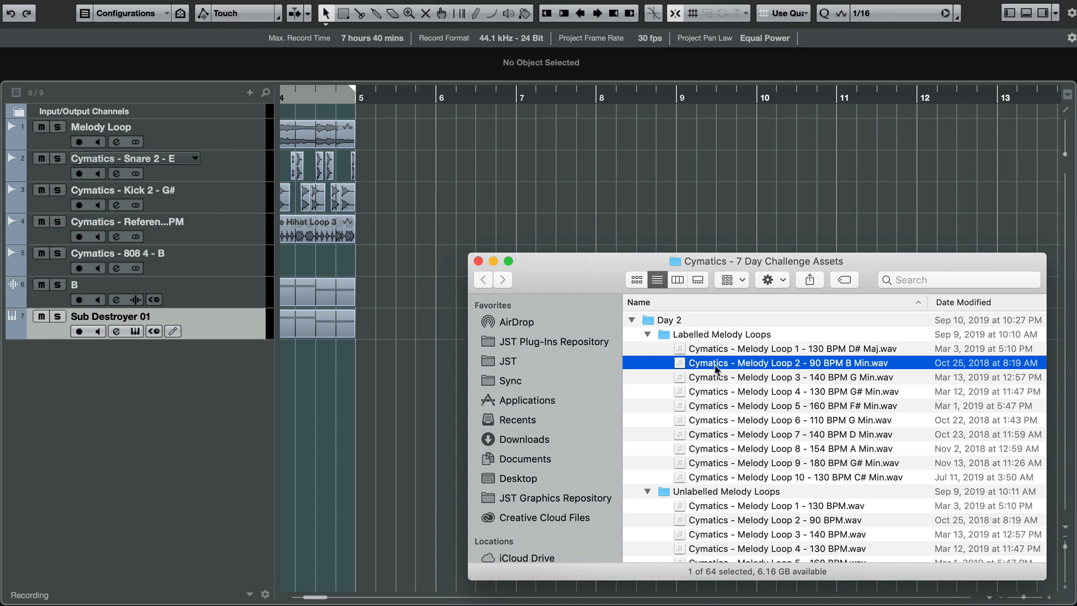
{"action": "left_click", "coordinate": [725, 350]}
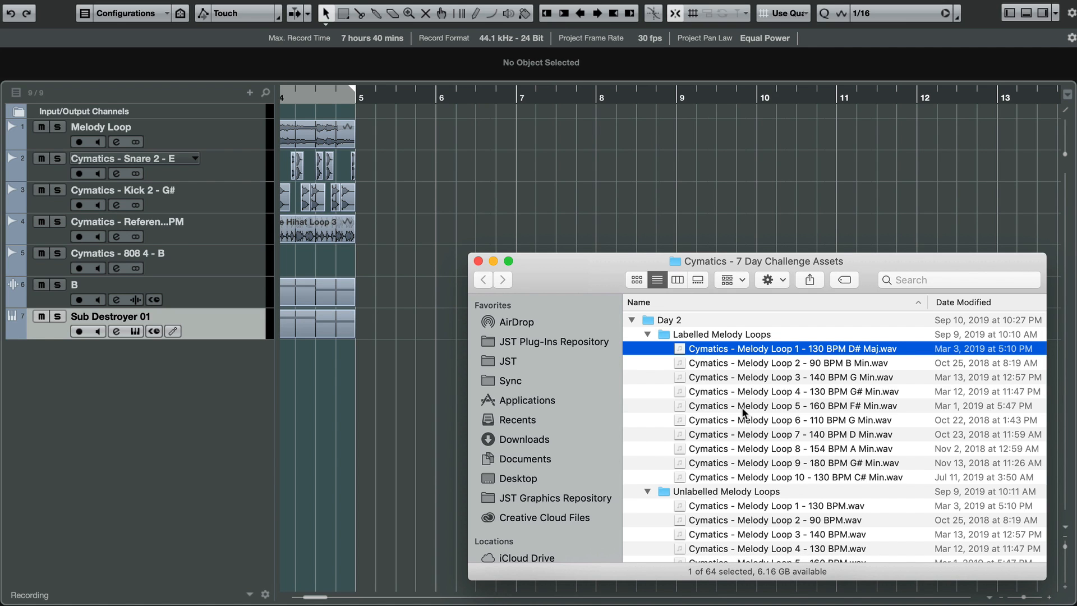
{"action": "key", "text": "space"}
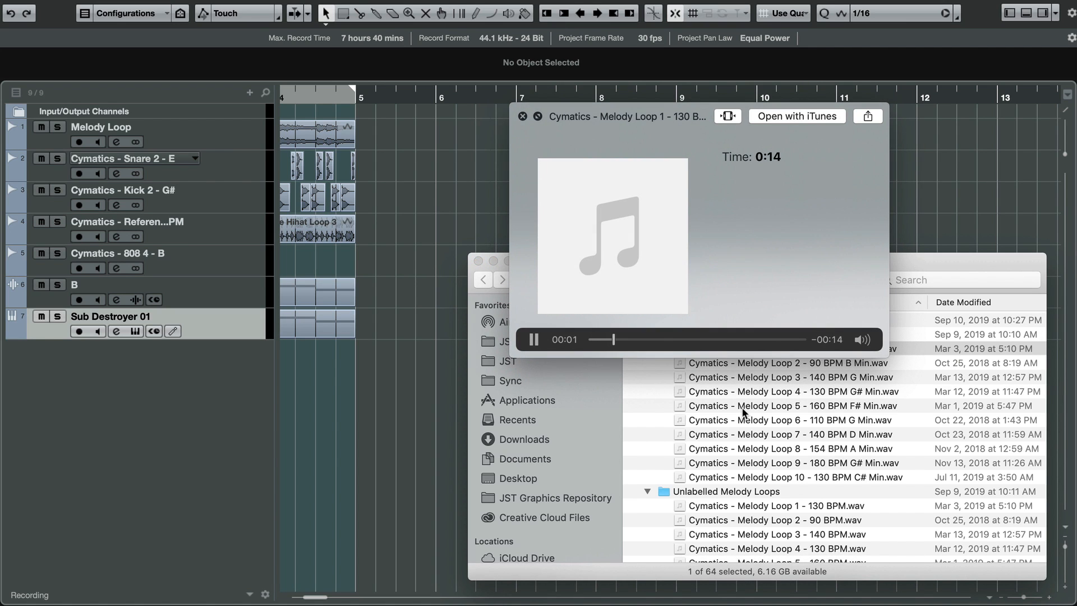
{"action": "key", "text": "Down"}
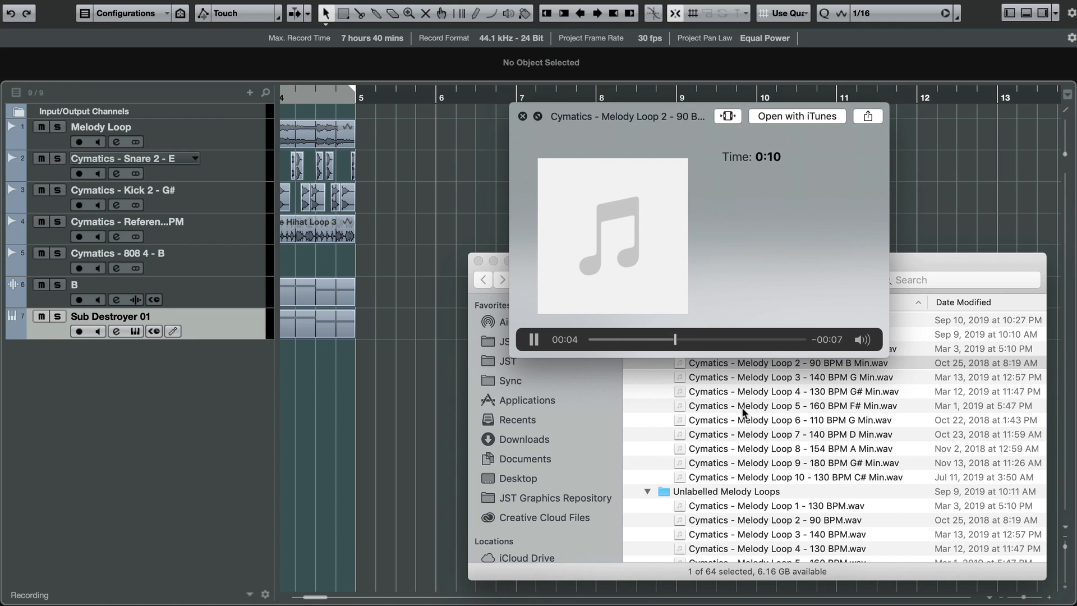
{"action": "key", "text": "Down"}
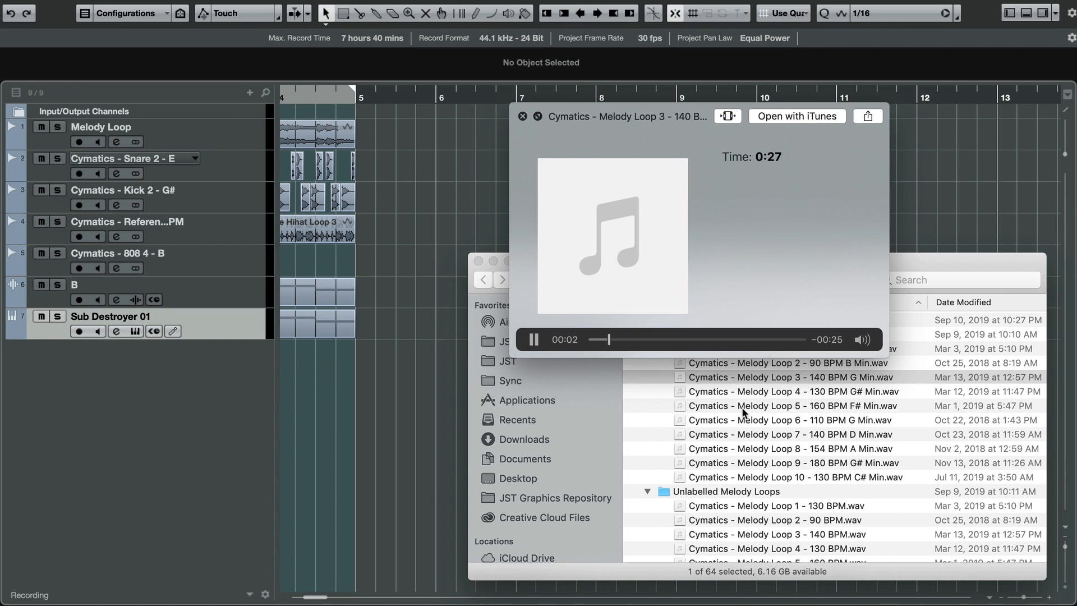
{"action": "key", "text": "Down"}
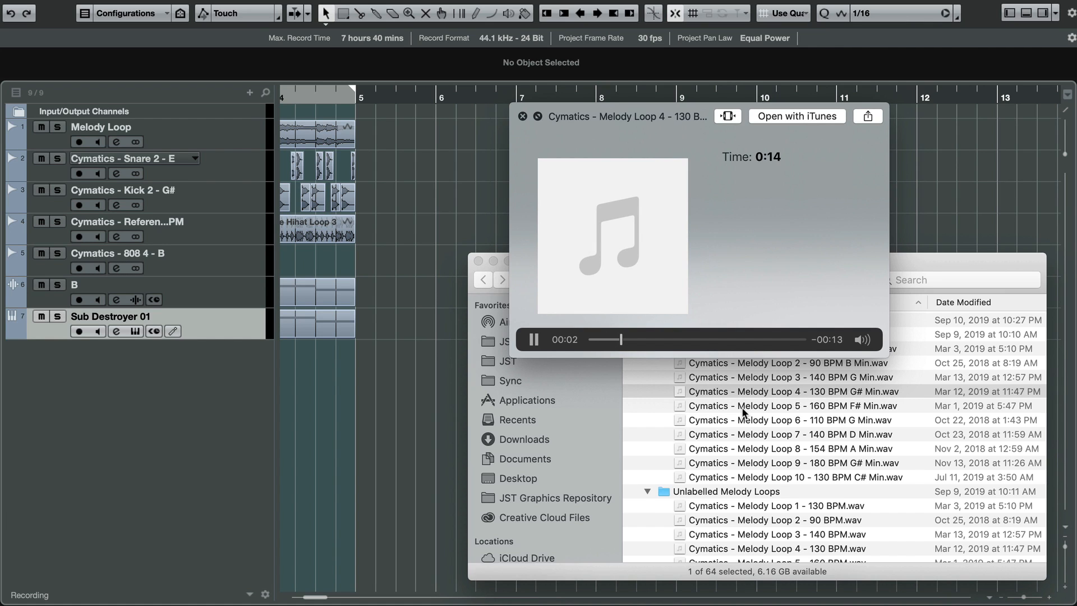
{"action": "key", "text": "Down"}
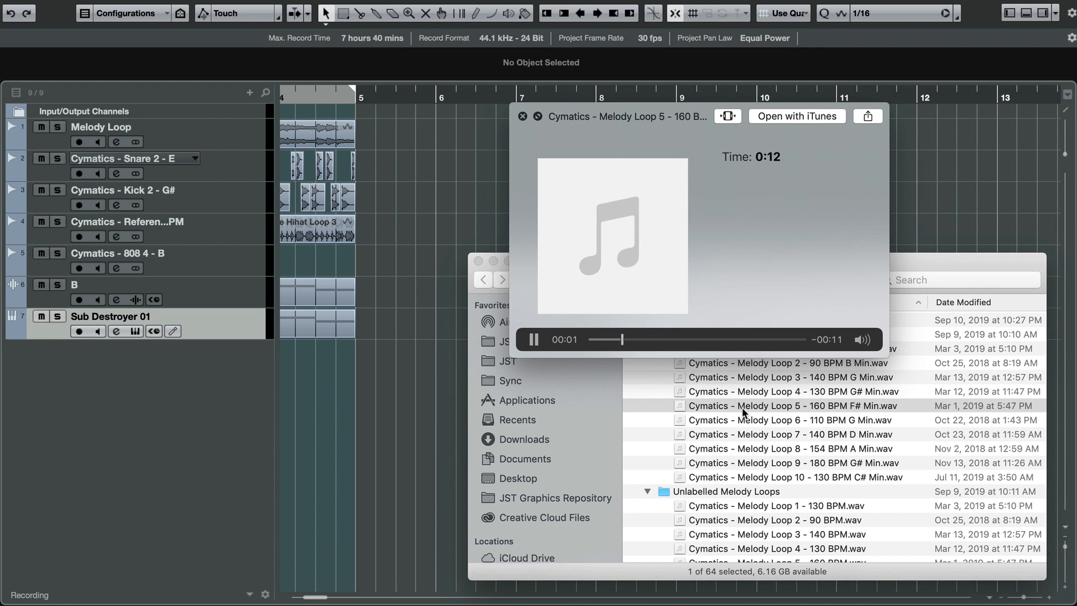
{"action": "key", "text": "space"}
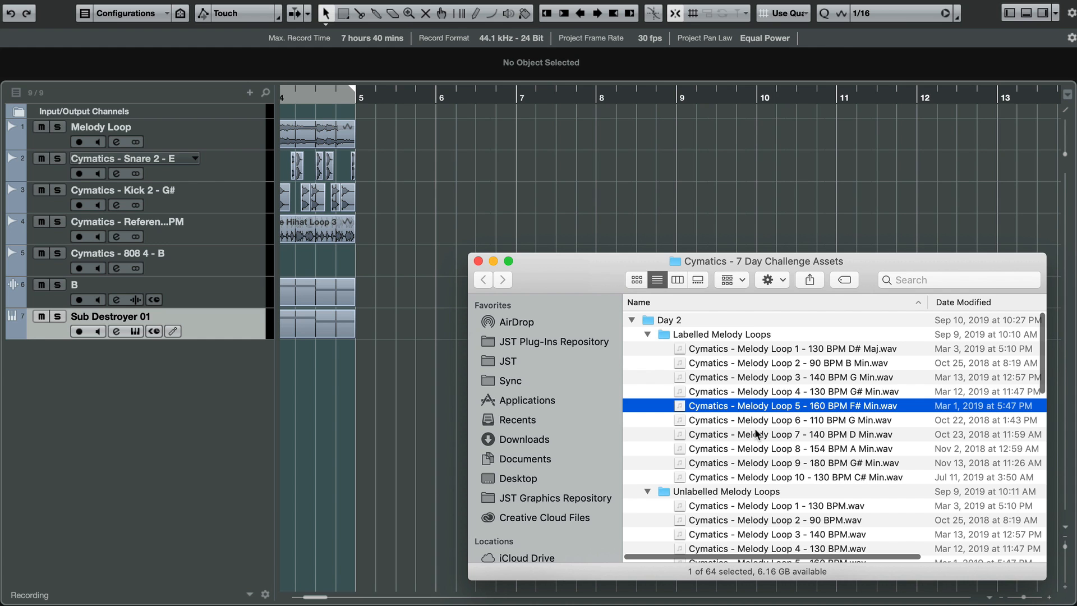
Step: Place Cymatics - Melody Loop 2 - 90 BPM B Min.wav from Labelled Melody Loops on the Melody Loop track at bar 7
{"action": "scroll", "coordinate": [755, 433], "scroll_direction": "down", "scroll_amount": 3}
{"action": "scroll", "coordinate": [756, 433], "scroll_direction": "up", "scroll_amount": 3}
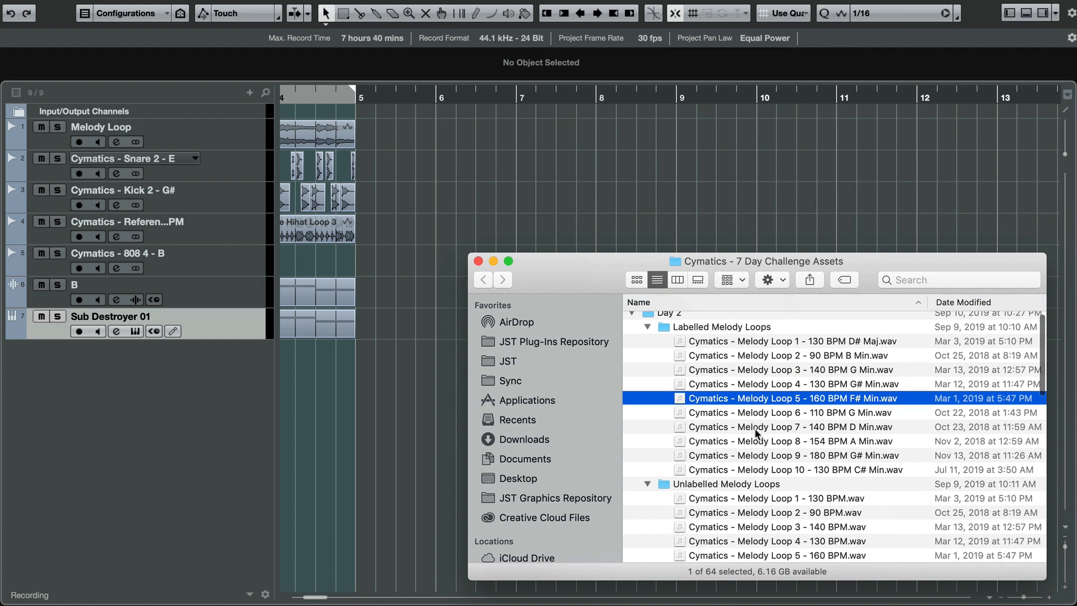
{"action": "scroll", "coordinate": [856, 493], "scroll_direction": "down", "scroll_amount": 1}
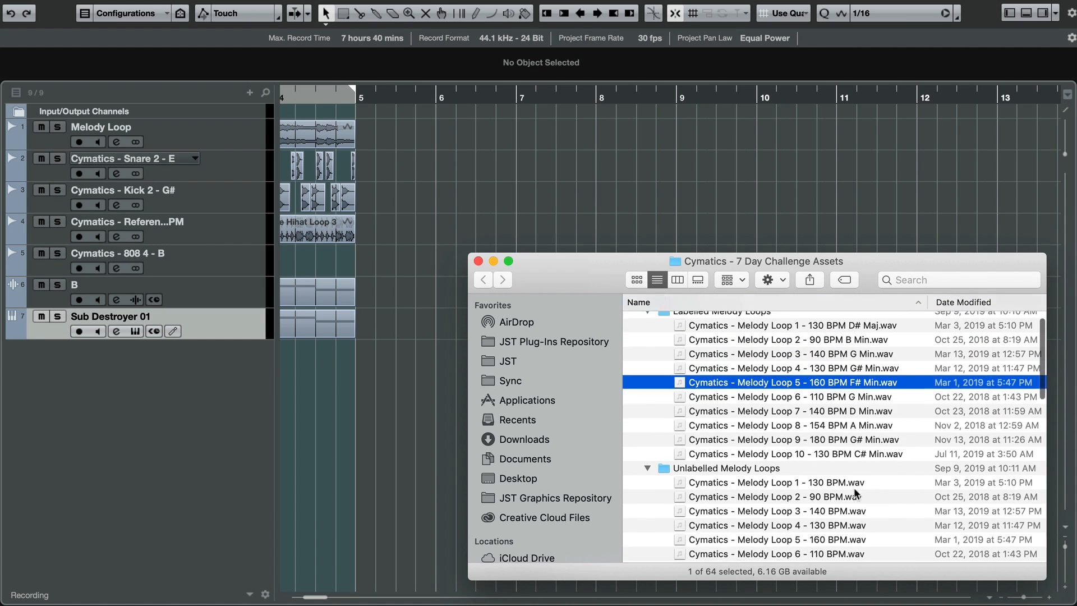
{"action": "scroll", "coordinate": [856, 494], "scroll_direction": "down", "scroll_amount": 5}
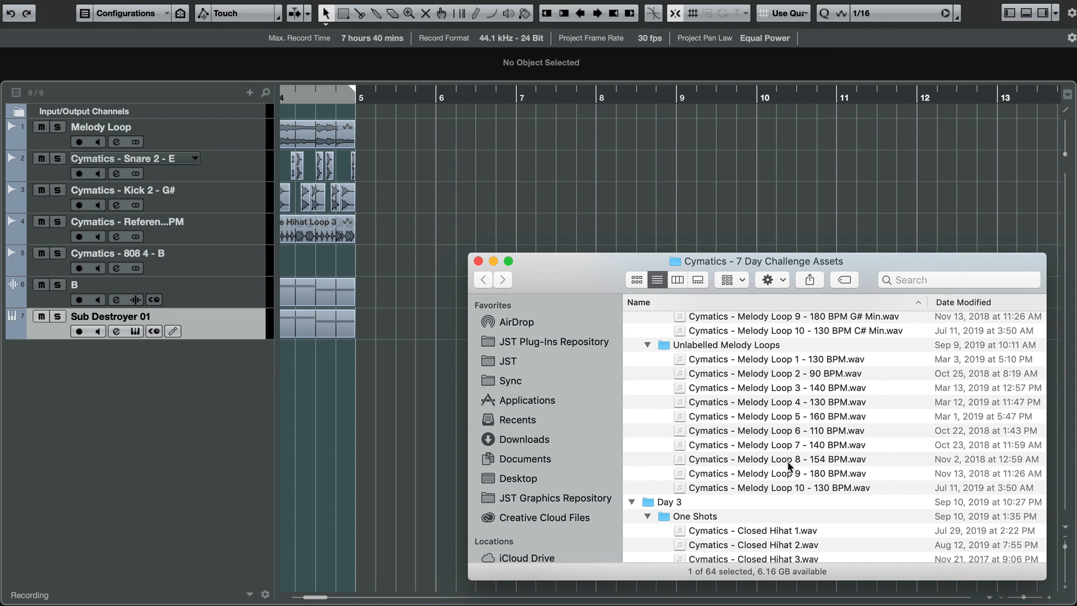
{"action": "scroll", "coordinate": [791, 460], "scroll_direction": "up", "scroll_amount": 4}
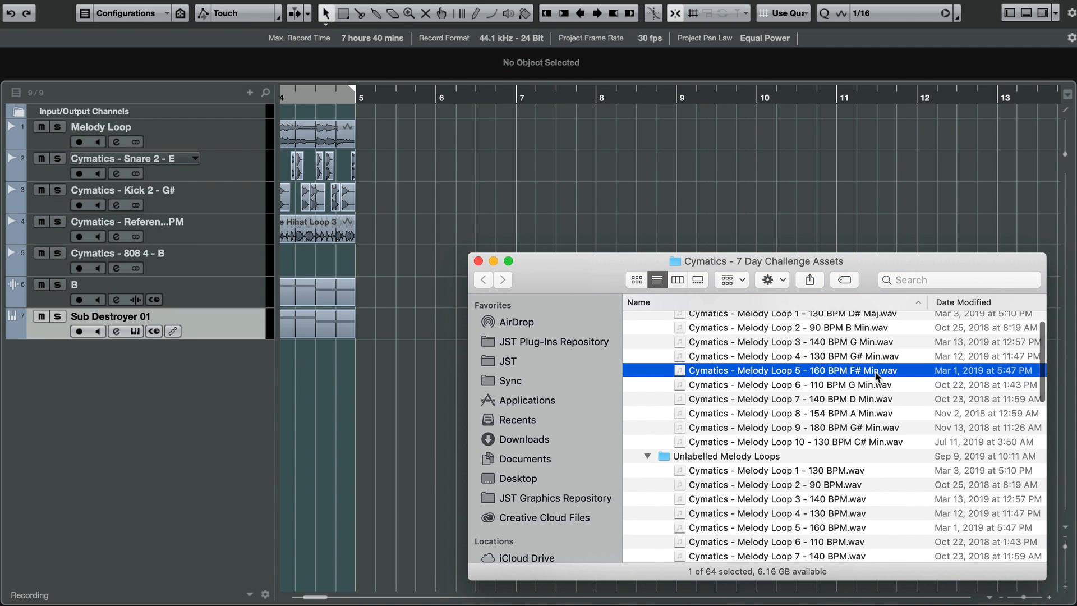
{"action": "scroll", "coordinate": [844, 415], "scroll_direction": "up", "scroll_amount": 1}
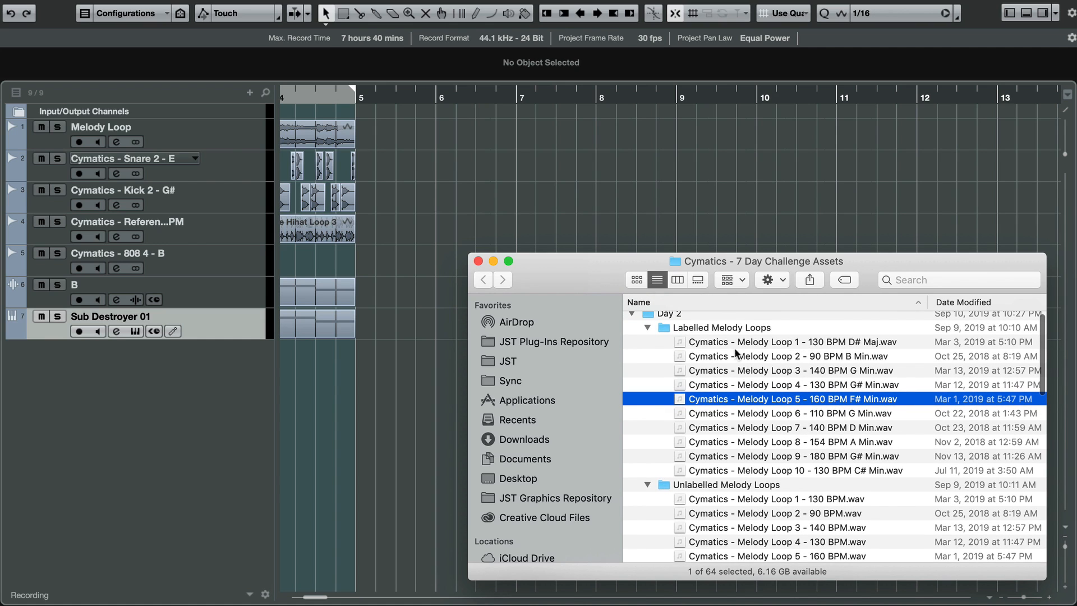
{"action": "left_click", "coordinate": [763, 357]}
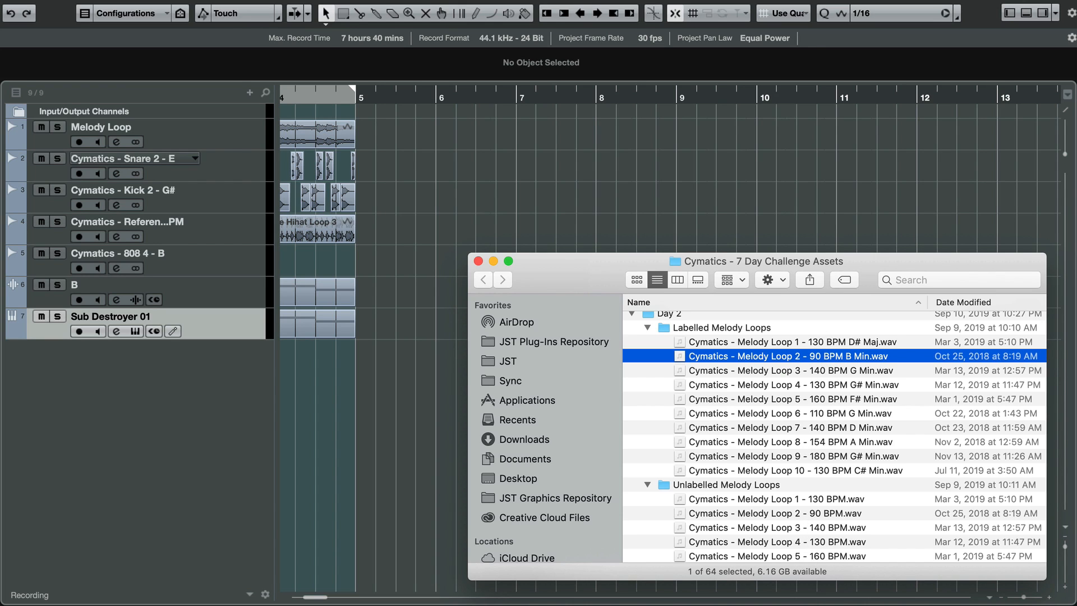
{"action": "left_click_drag", "start_coordinate": [801, 358], "coordinate": [515, 147]}
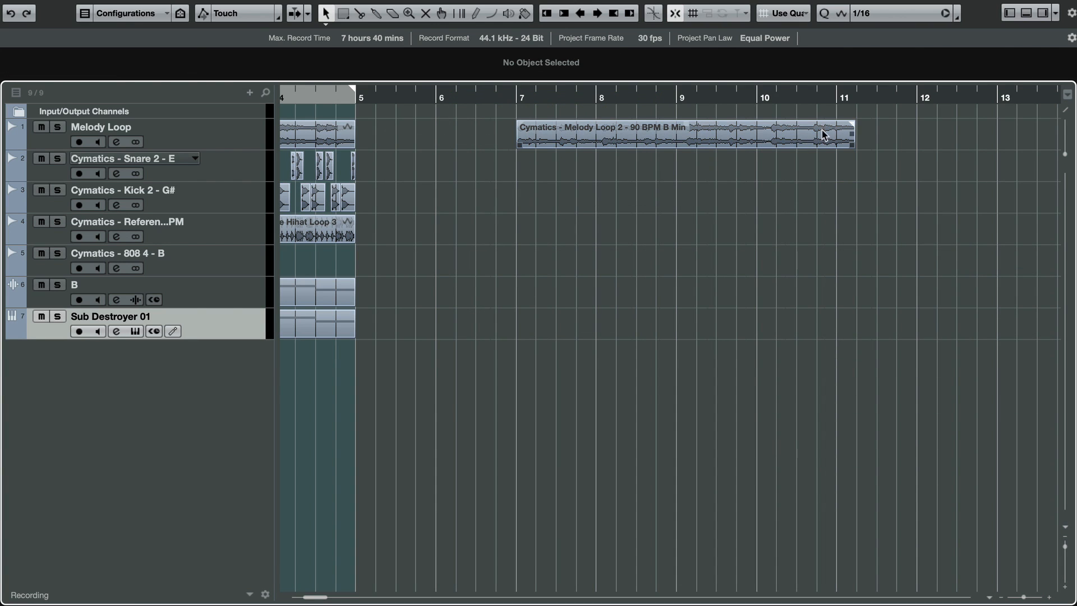
Step: Play the added melody loop from bar 7 to check its timing, and return the cursor to bar 7
{"action": "left_click", "coordinate": [518, 96]}
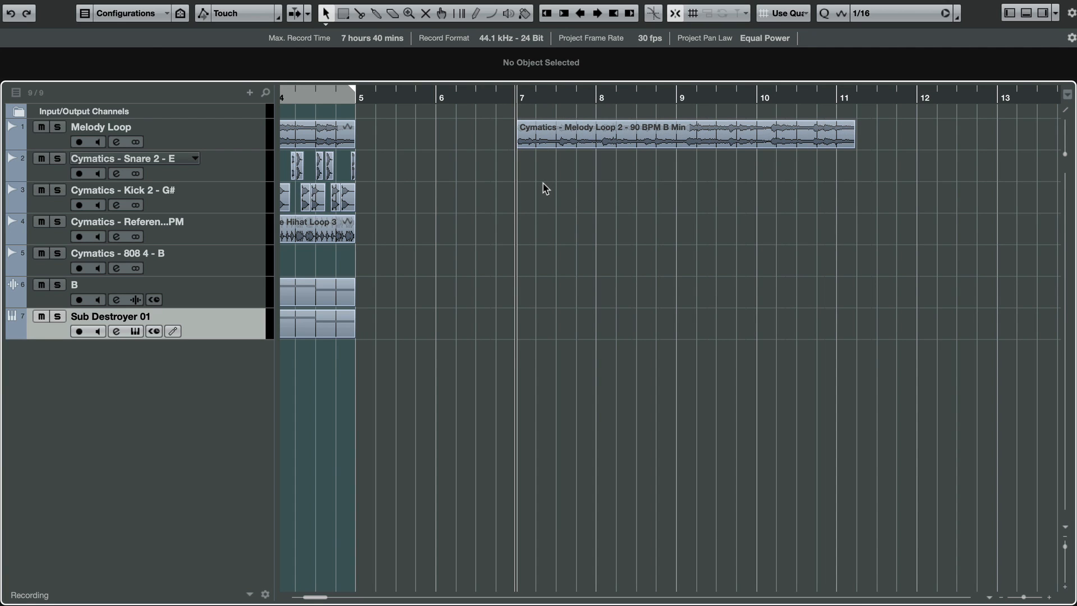
{"action": "key", "text": "space"}
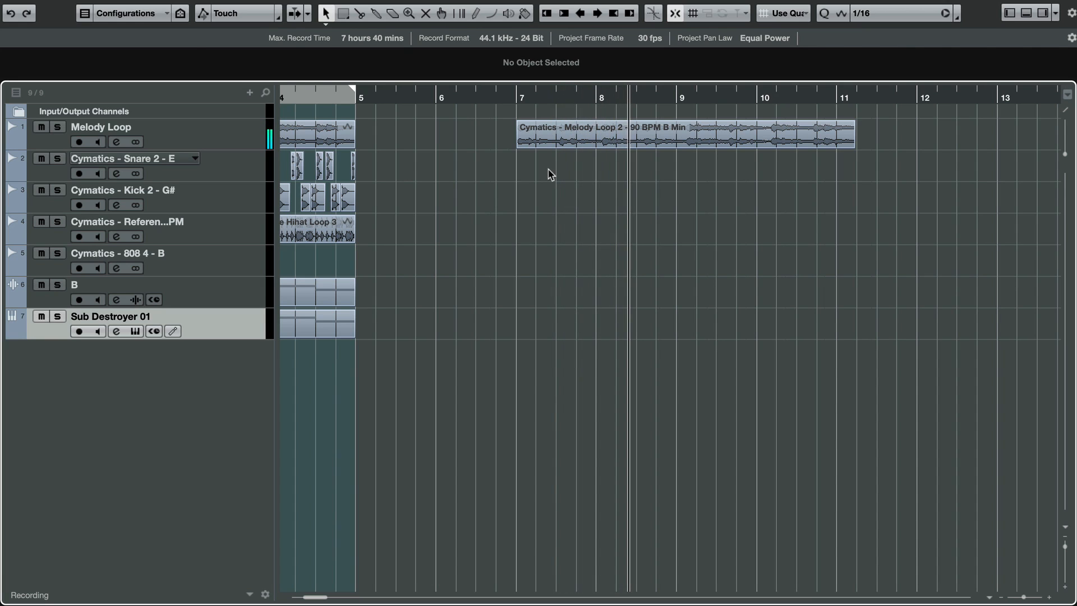
{"action": "left_click", "coordinate": [547, 145]}
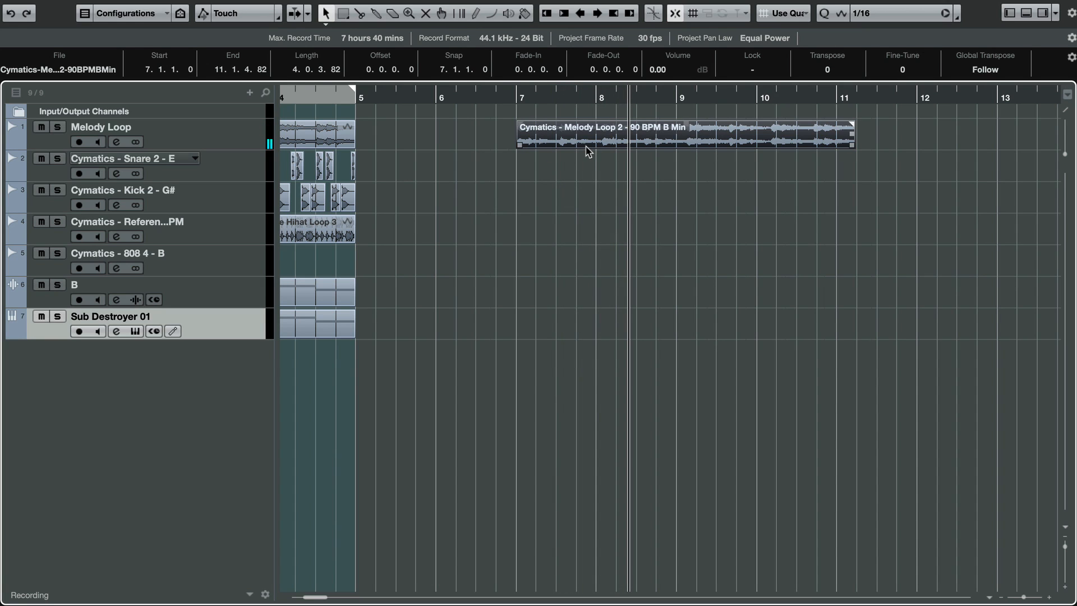
{"action": "left_click", "coordinate": [516, 99]}
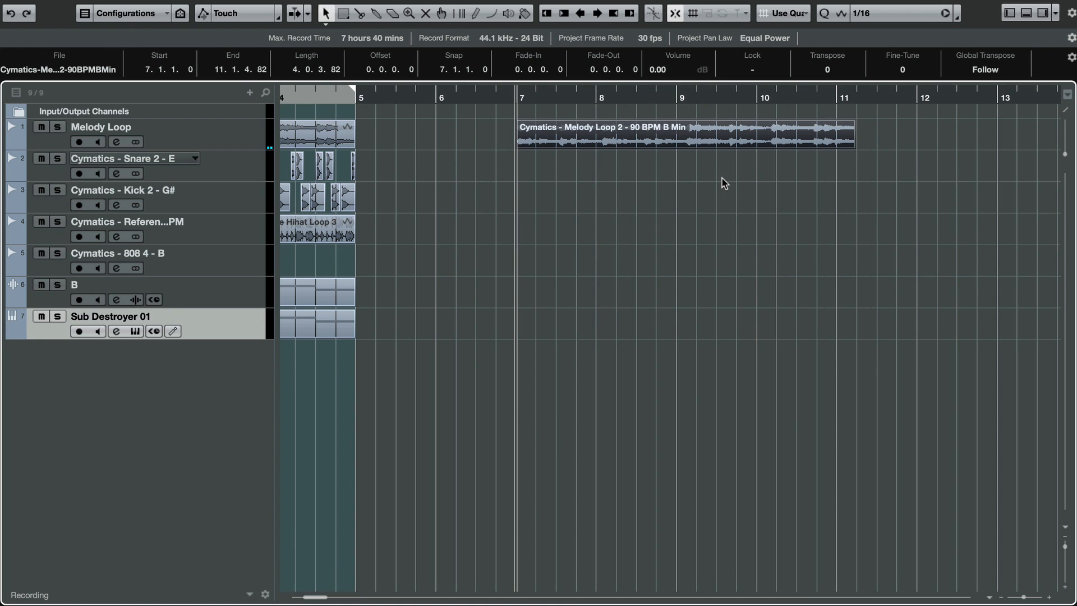
Step: Time-stretch the melody loop at bar 7 so it ends at bar 11, using Sizing Applies Time Stretch
{"action": "left_click", "coordinate": [564, 144]}
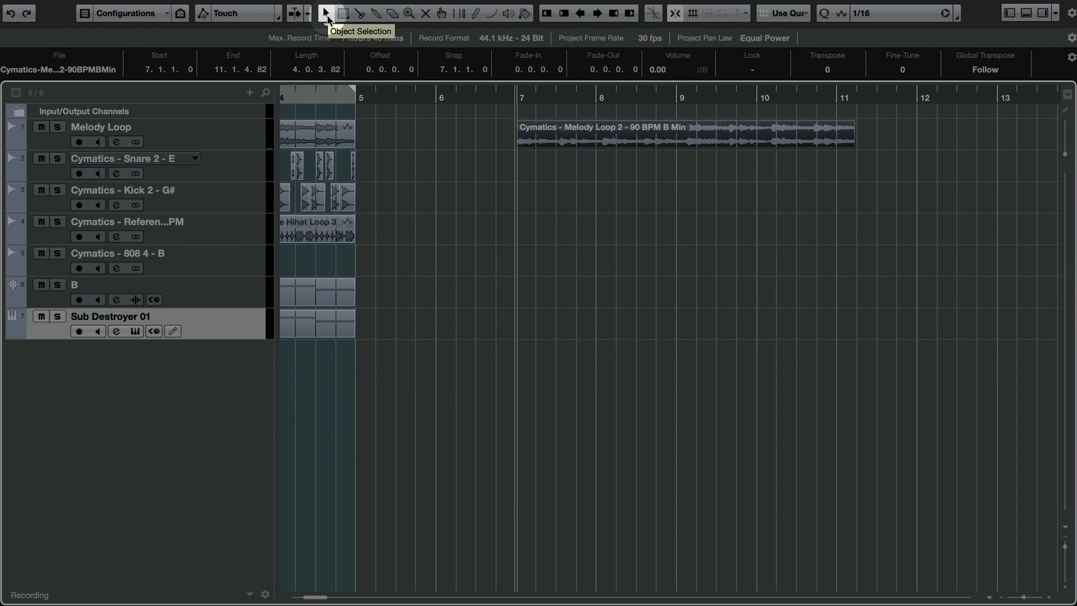
{"action": "left_click_drag", "start_coordinate": [325, 14], "coordinate": [350, 71]}
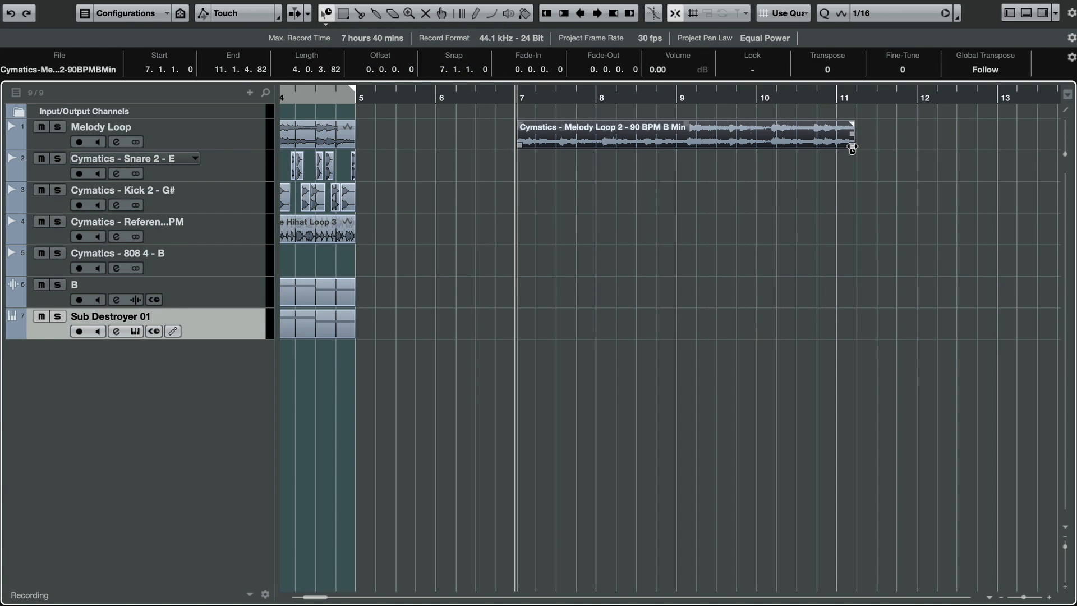
{"action": "left_click_drag", "start_coordinate": [852, 147], "coordinate": [835, 147]}
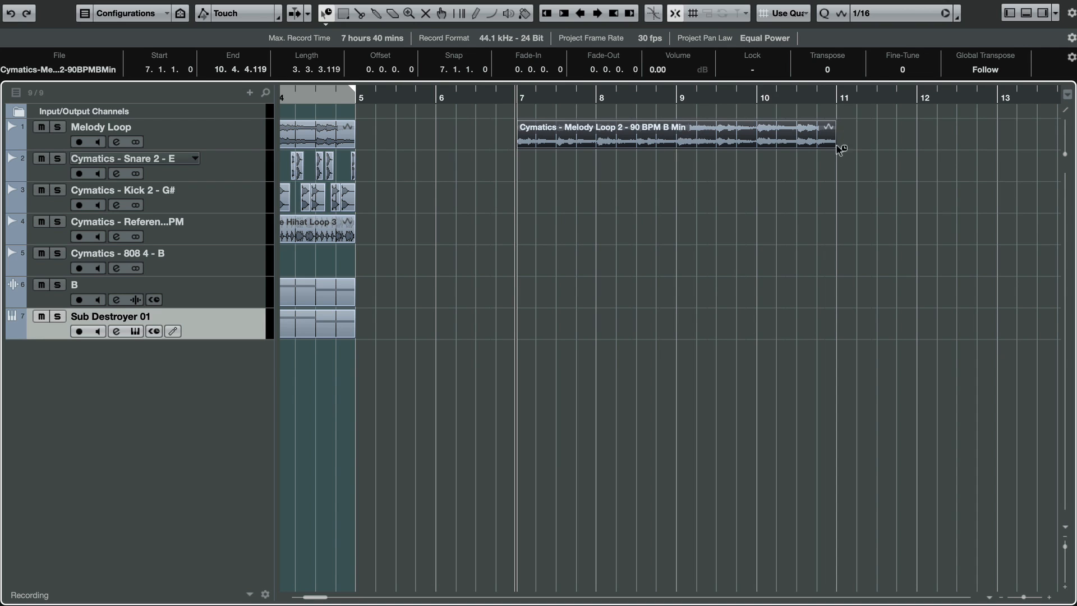
Step: Set object selection back to Normal Sizing, deselect the stretched melody loop, and play it from bar 7
{"action": "left_click", "coordinate": [324, 16]}
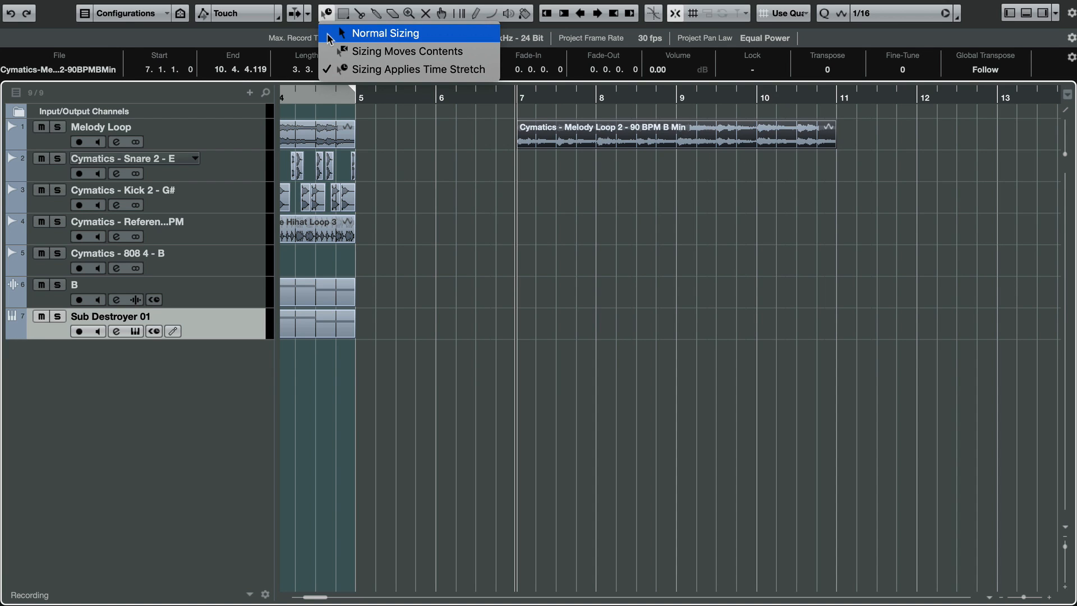
{"action": "left_click", "coordinate": [385, 34]}
{"action": "left_click", "coordinate": [628, 238]}
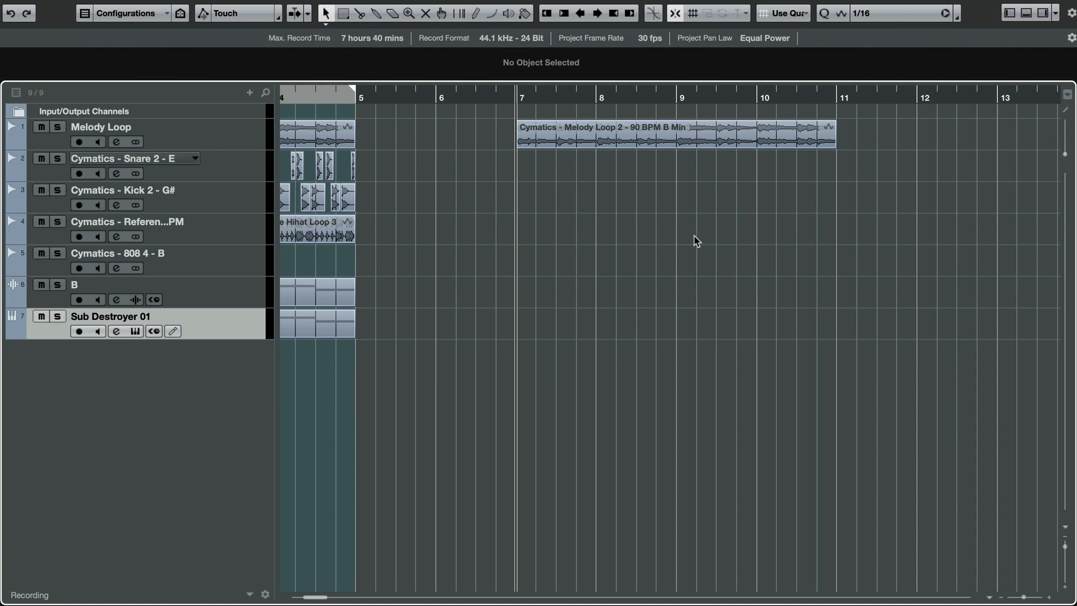
{"action": "key", "text": "space"}
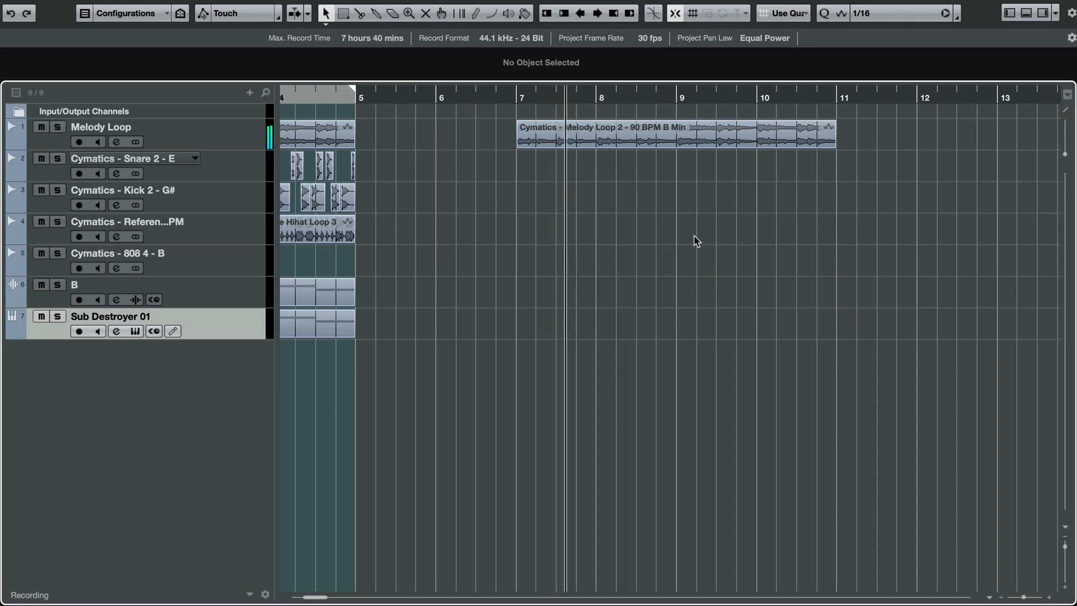
Step: Open the stretched melody loop at bar 7 in the Sample Editor and examine its élastique stretch algorithm options
{"action": "left_click", "coordinate": [722, 138]}
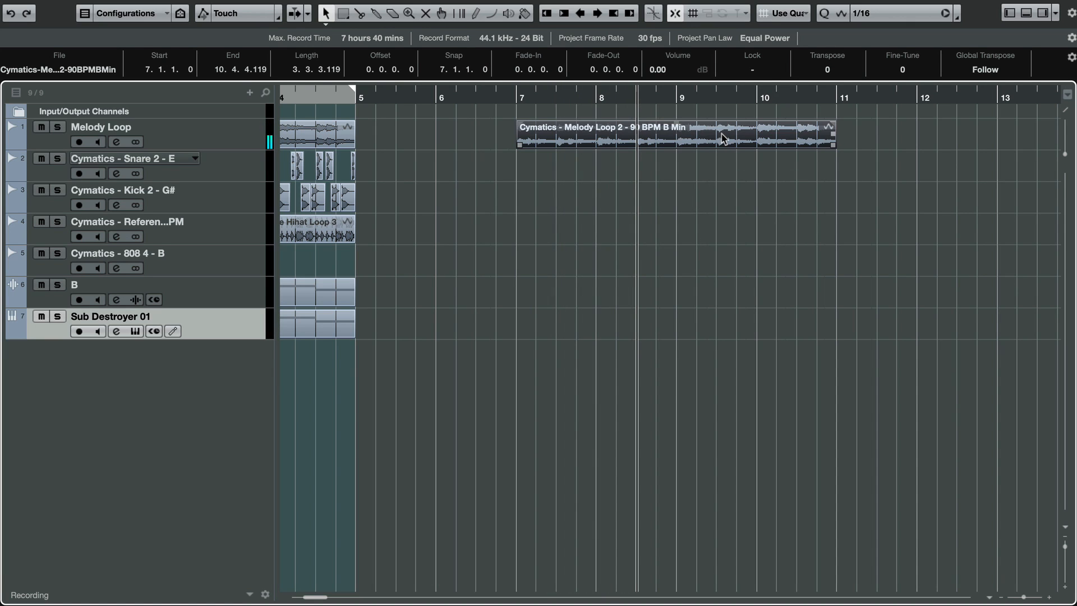
{"action": "double_click", "coordinate": [829, 130]}
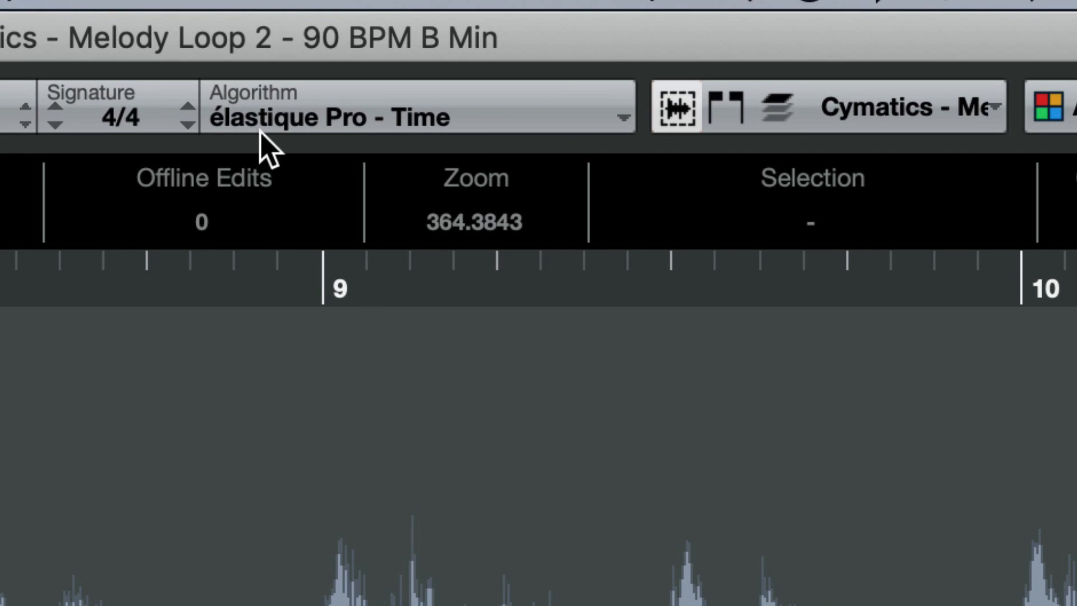
{"action": "left_click", "coordinate": [594, 14]}
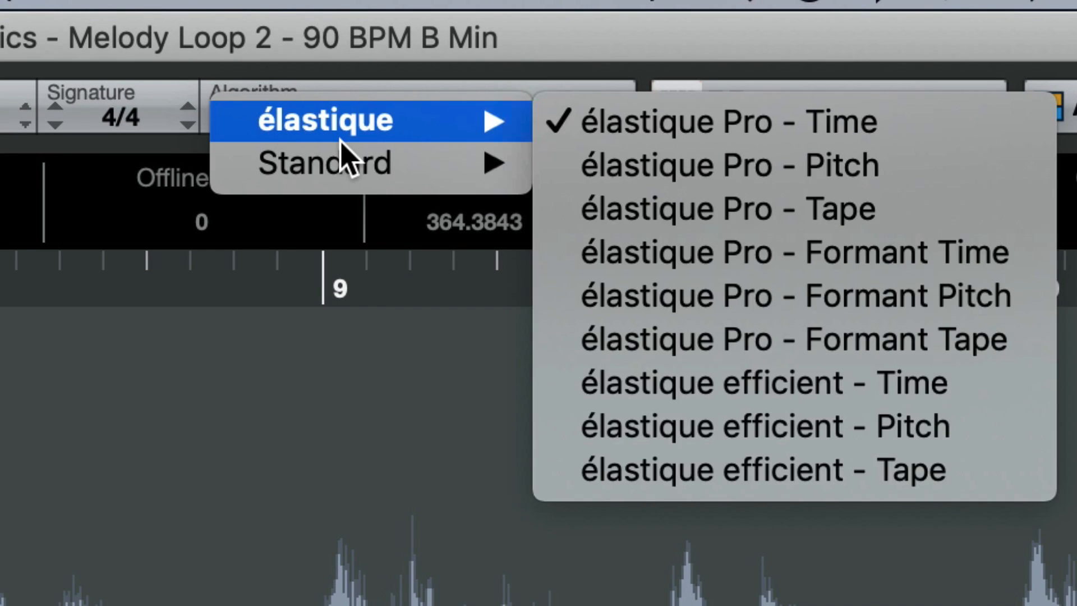
{"action": "mouse_move", "coordinate": [343, 163]}
{"action": "mouse_move", "coordinate": [404, 120]}
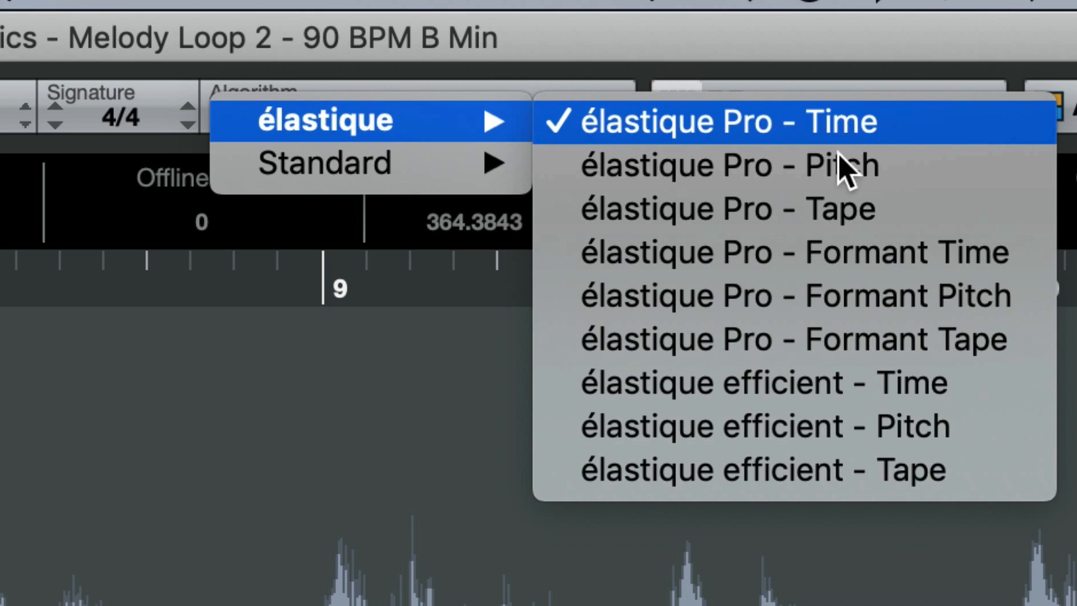
{"action": "left_click", "coordinate": [806, 169]}
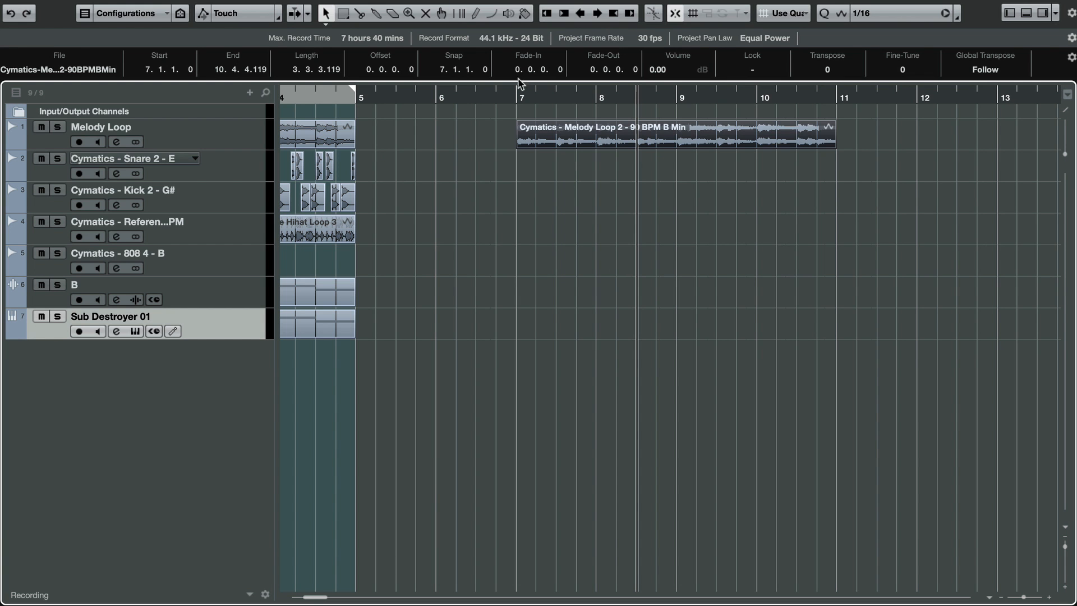
Step: Play the stretched melody loop from bar 7 to check its sound, and return the cursor to bar 7
{"action": "left_click_drag", "start_coordinate": [516, 95], "coordinate": [517, 99]}
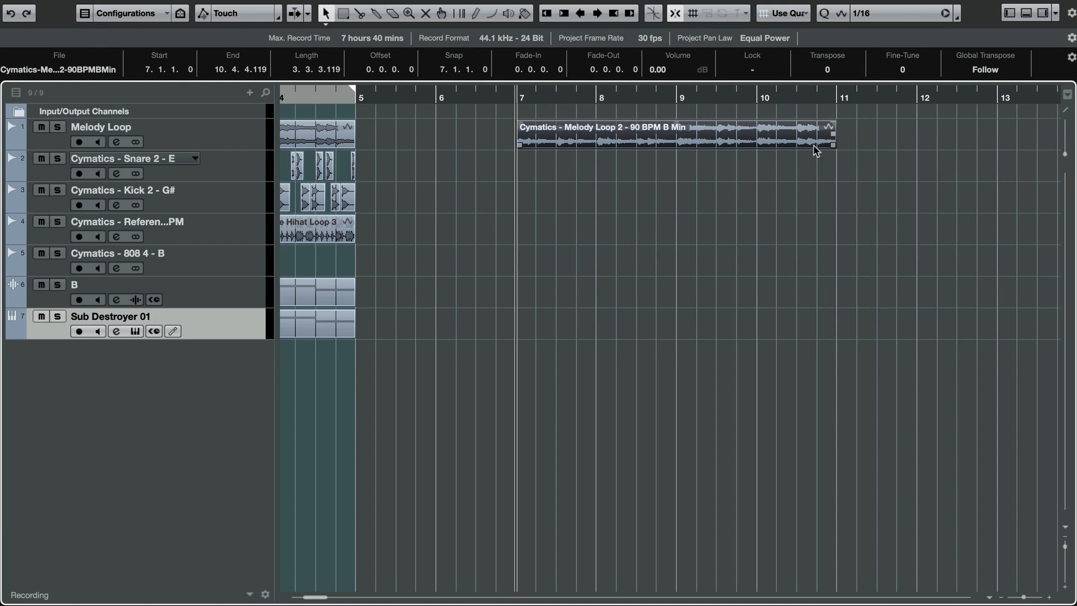
{"action": "key", "text": "space"}
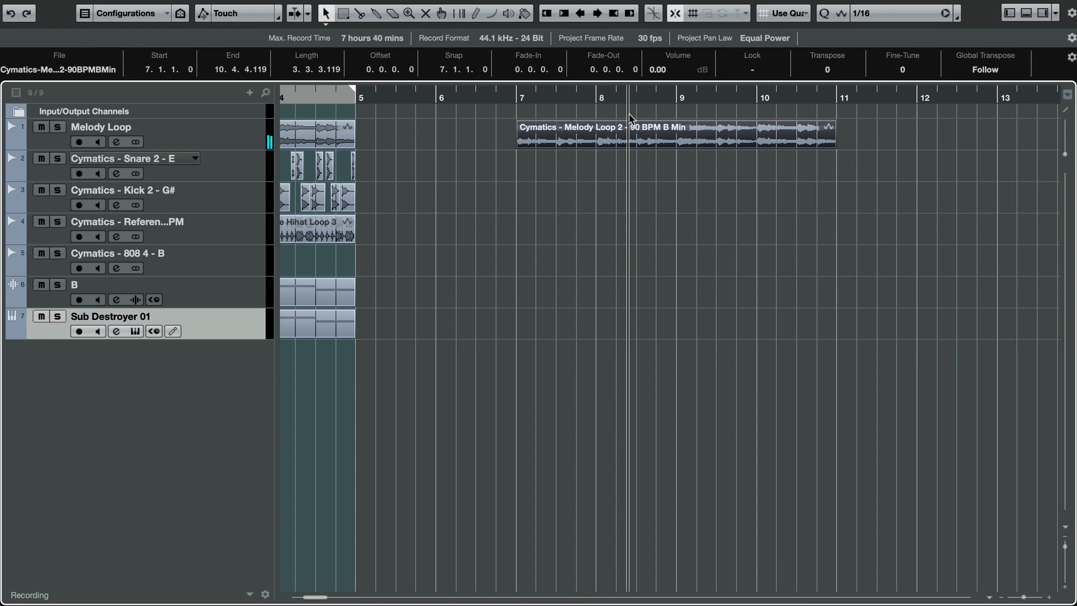
{"action": "key", "text": "space"}
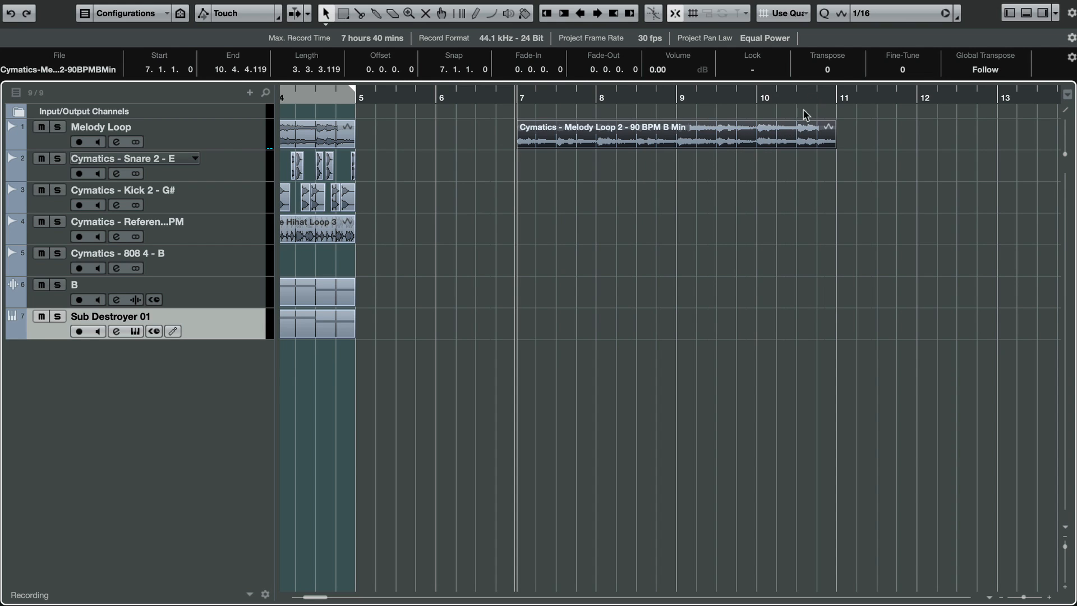
Step: Set the transposition of the melody loop at bar 7 to 1 and play it from bar 7 to check the pitch
{"action": "left_click", "coordinate": [835, 71]}
{"action": "type", "text": "1"}
{"action": "key", "text": "Return"}
{"action": "left_click", "coordinate": [668, 179]}
{"action": "key", "text": "space"}
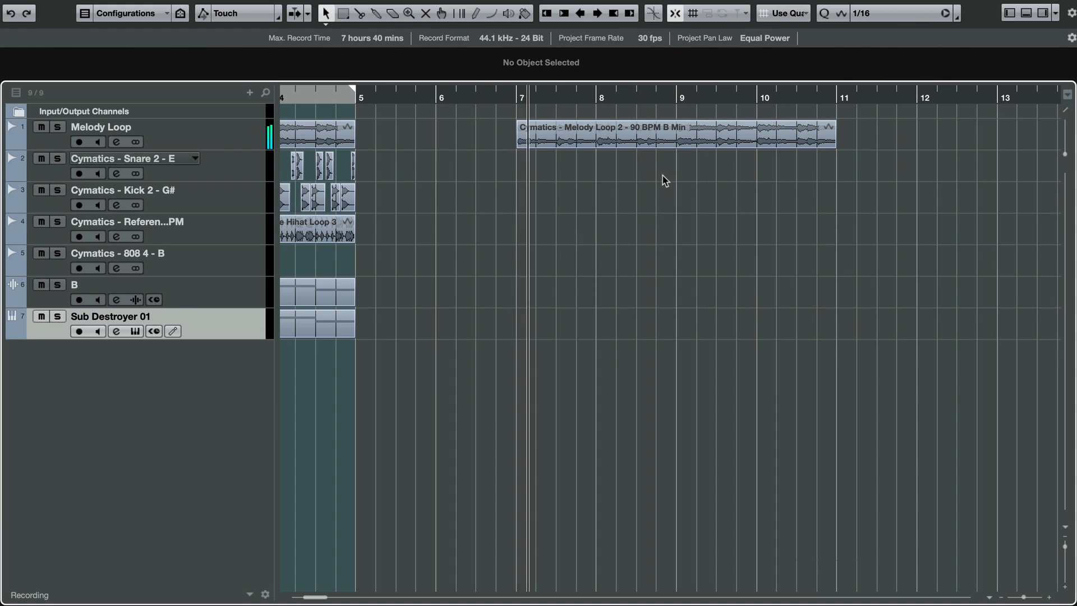
{"action": "left_click", "coordinate": [693, 138]}
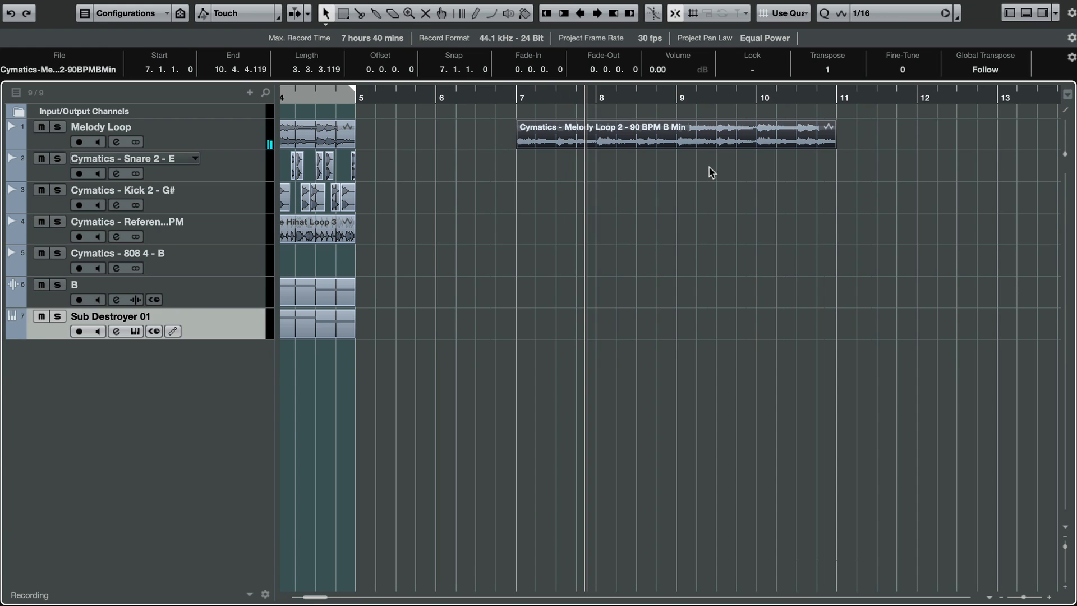
{"action": "key", "text": "space"}
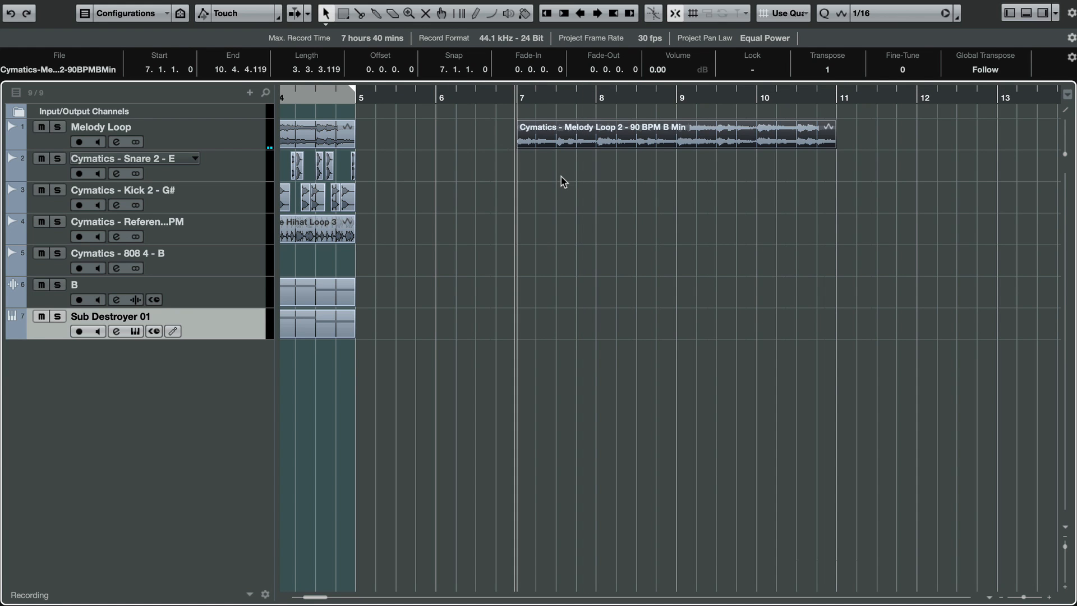
Step: Move the melody loop at bar 7 onto a new audio track below Sub Destroyer 01, keeping its start at bar 7
{"action": "scroll", "coordinate": [564, 182], "scroll_direction": "left", "scroll_amount": 10}
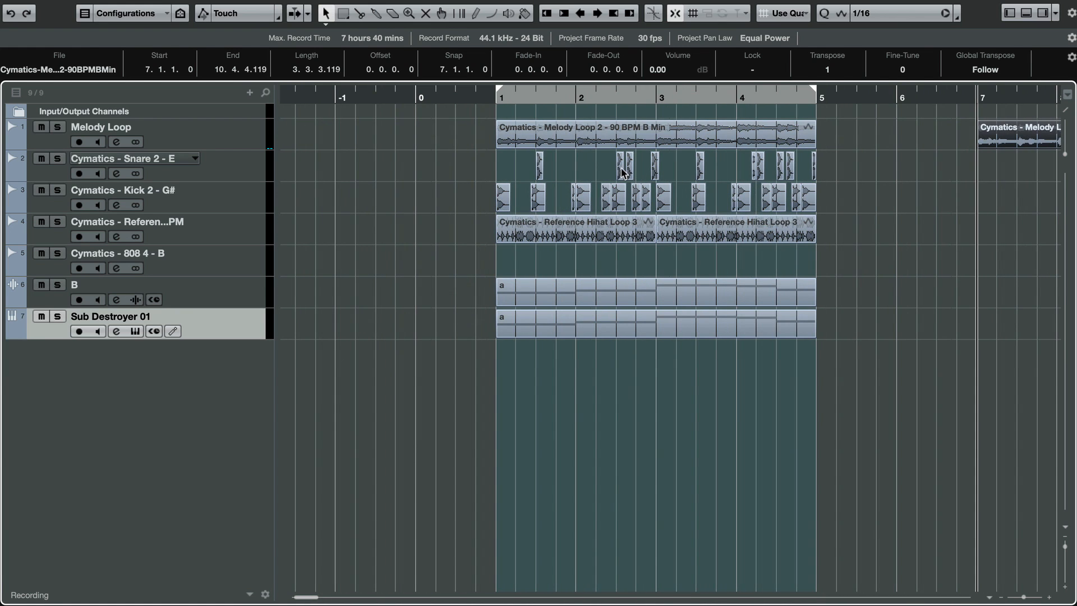
{"action": "scroll", "coordinate": [589, 189], "scroll_direction": "right", "scroll_amount": 15}
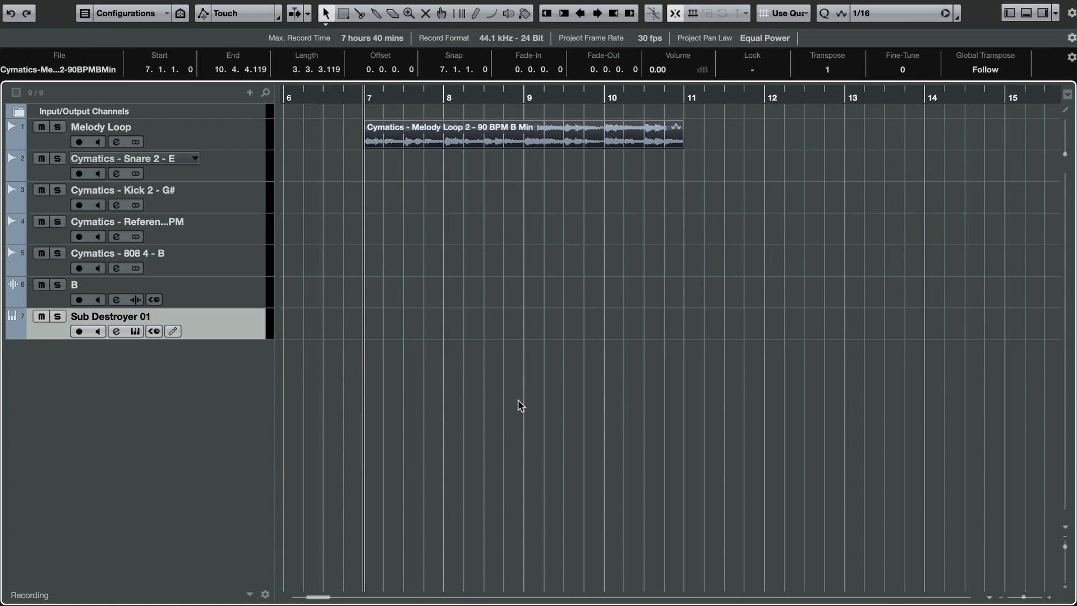
{"action": "left_click", "coordinate": [246, 199]}
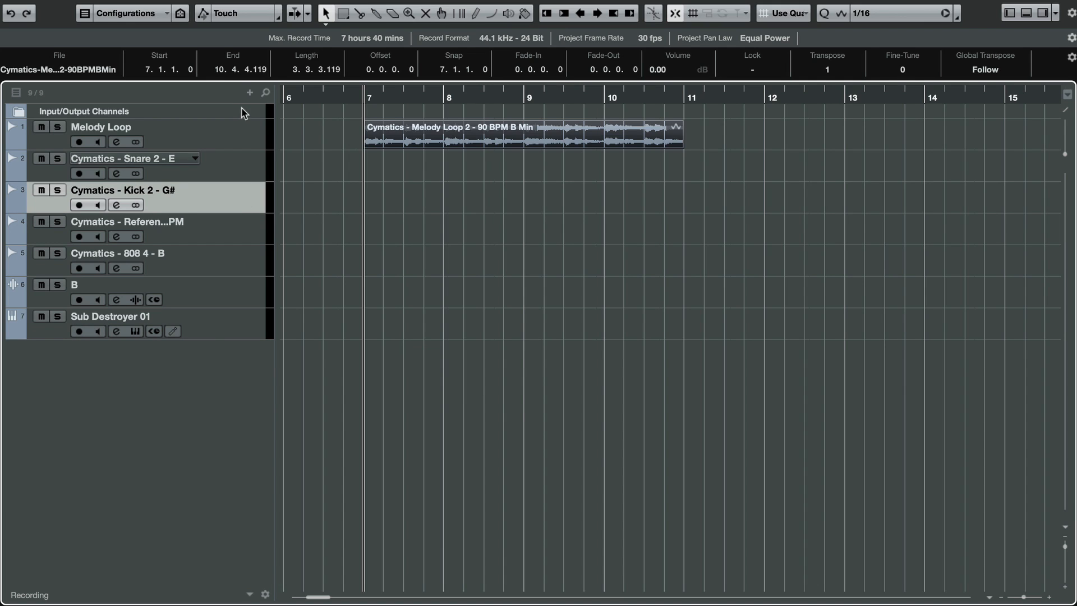
{"action": "left_click", "coordinate": [210, 328]}
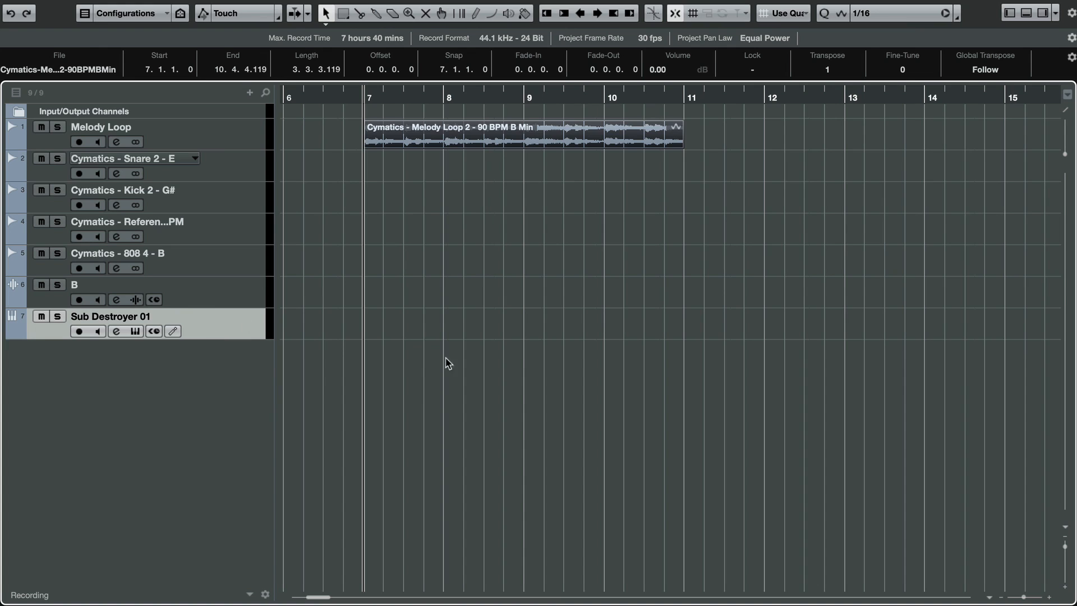
{"action": "left_click_drag", "start_coordinate": [424, 143], "coordinate": [443, 351]}
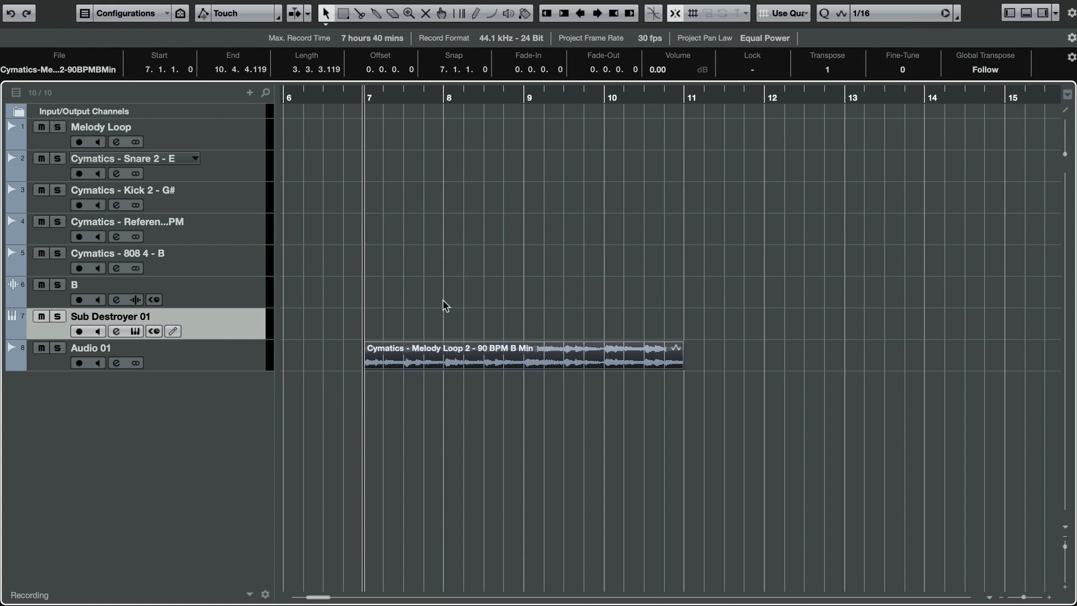
Step: Put the tracks from Melody Loop to Sub Destroyer 01 into a new folder, leaving Audio 01 outside it
{"action": "left_click", "coordinate": [242, 148]}
{"action": "right_click", "coordinate": [243, 330]}
{"action": "left_click", "coordinate": [314, 412]}
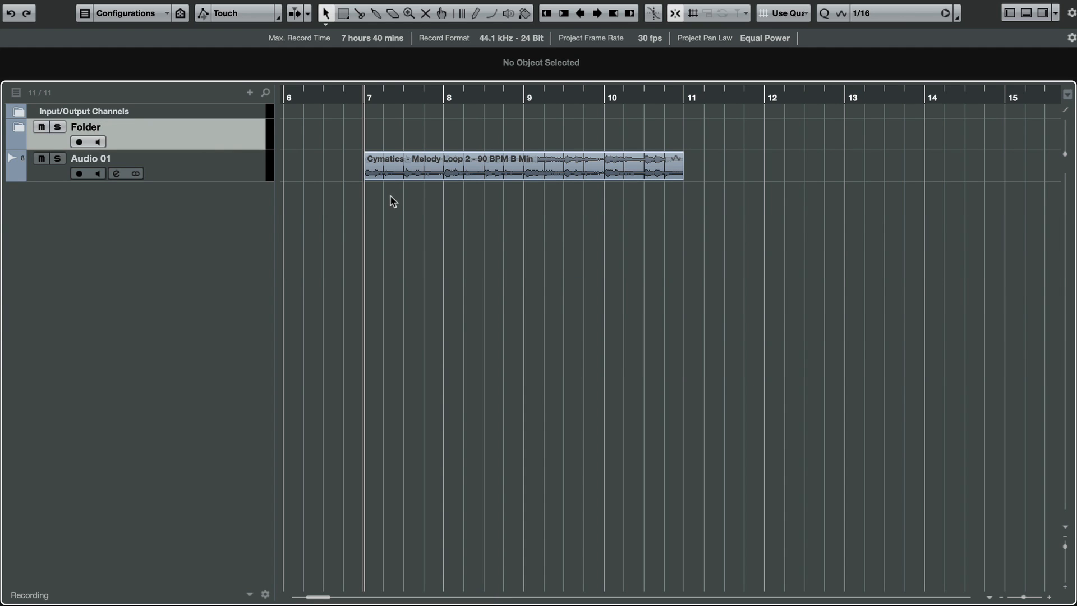
Step: Rename the Audio 01 track as Melody
{"action": "left_click", "coordinate": [110, 167]}
{"action": "double_click", "coordinate": [109, 161]}
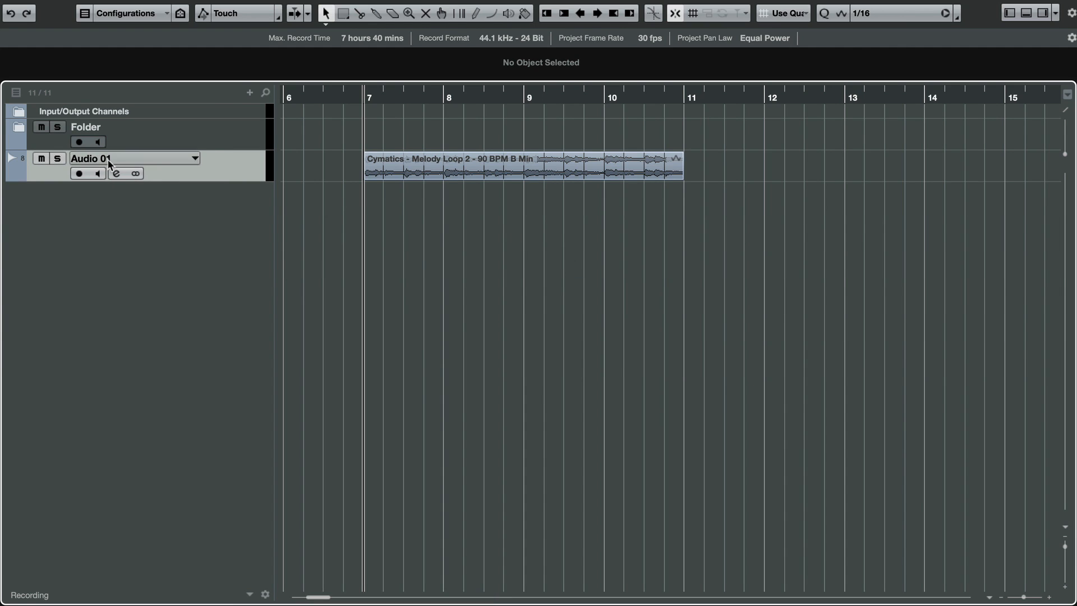
{"action": "type", "text": "Melody"}
{"action": "key", "text": "Return"}
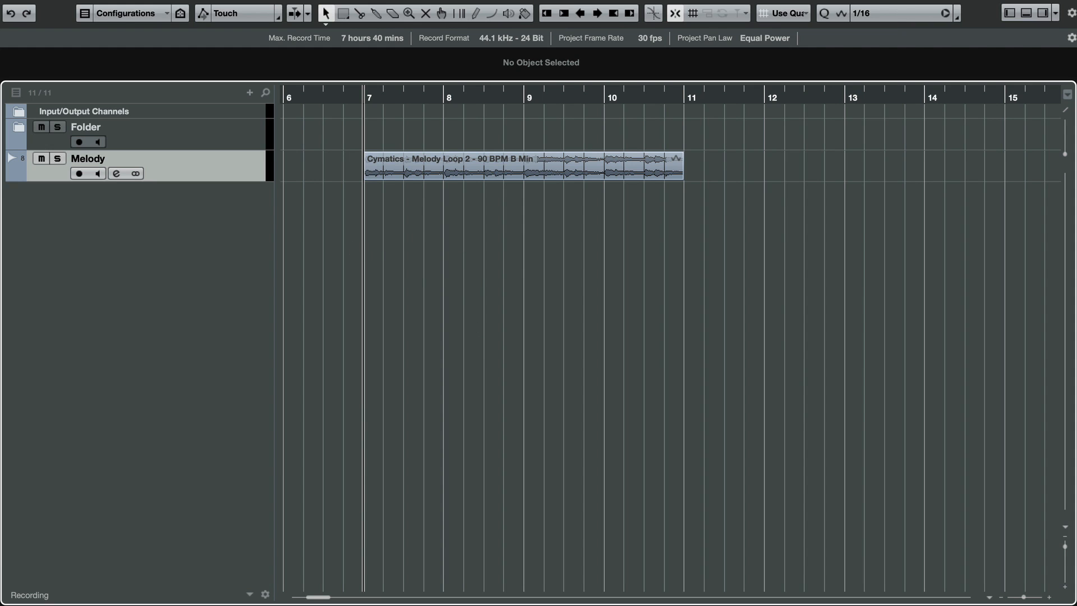
Step: Bypass the multiband compressor and JST BG-Mix inserts on the output channel in the MixConsole, and return to the project
{"action": "left_click", "coordinate": [491, 0]}
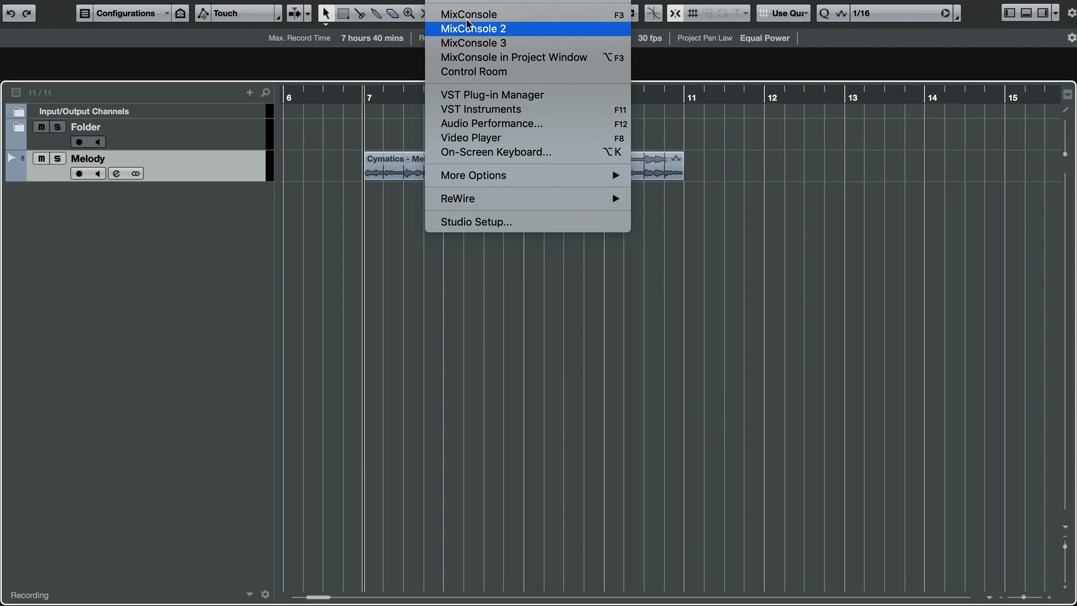
{"action": "left_click", "coordinate": [469, 28]}
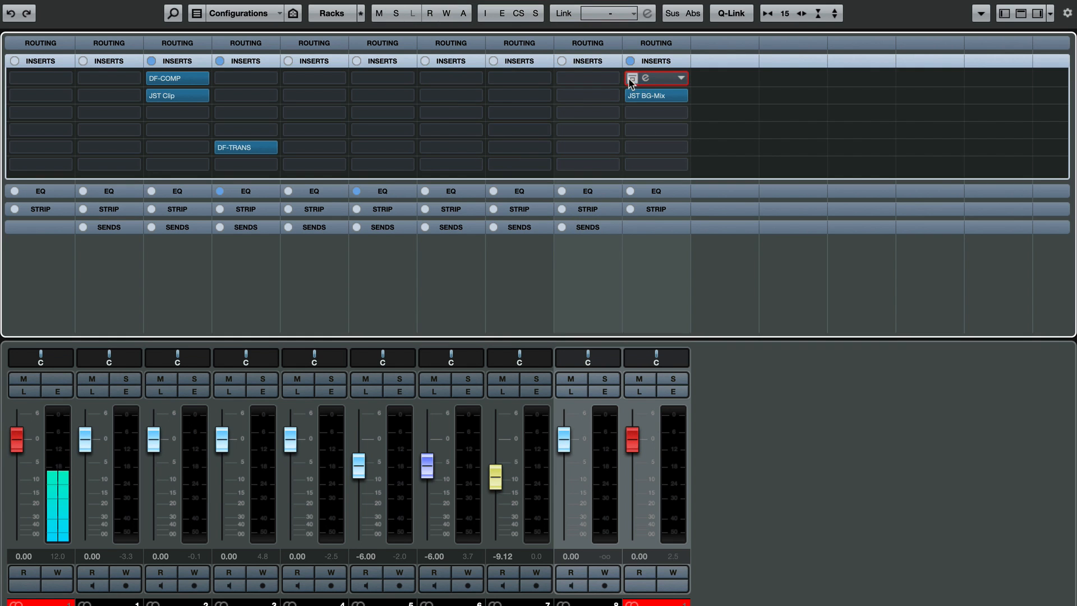
{"action": "left_click", "coordinate": [631, 81]}
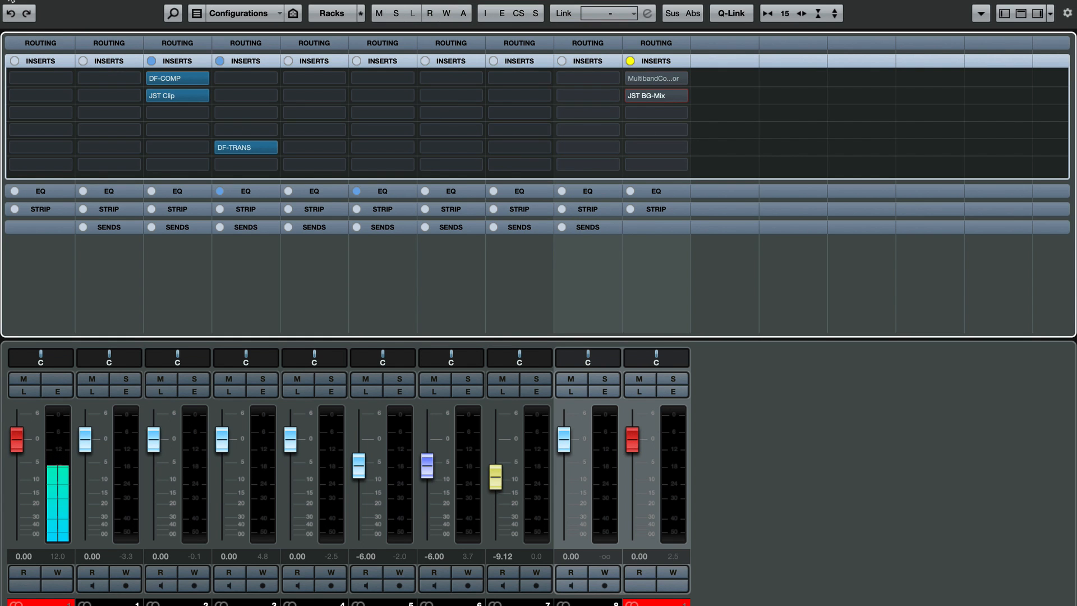
{"action": "left_click", "coordinate": [10, 1]}
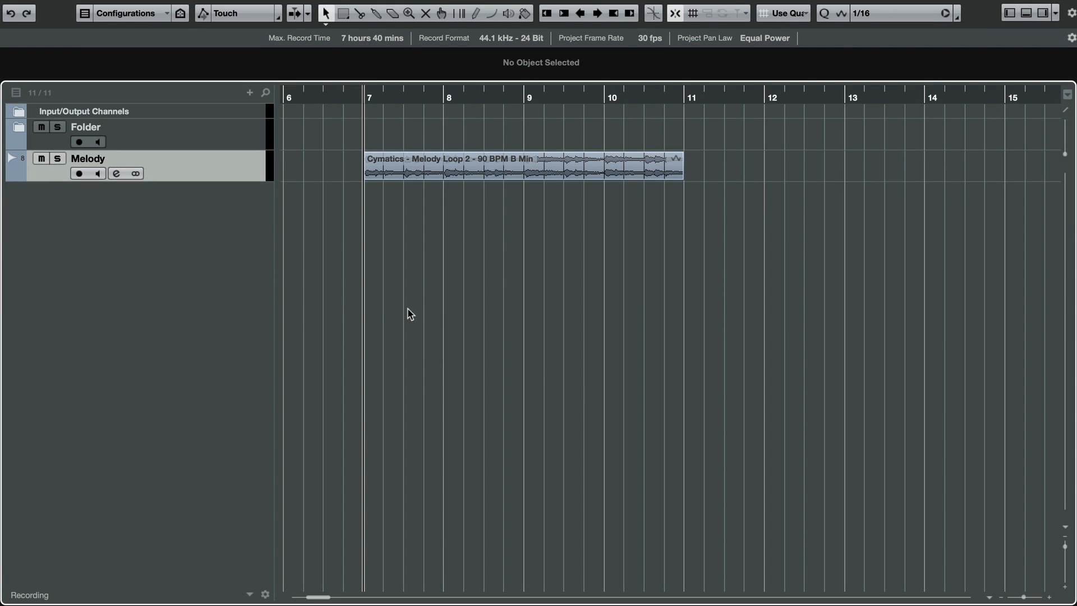
Step: Play the loop on the Melody track and restart playback from bar 7
{"action": "key", "text": "space"}
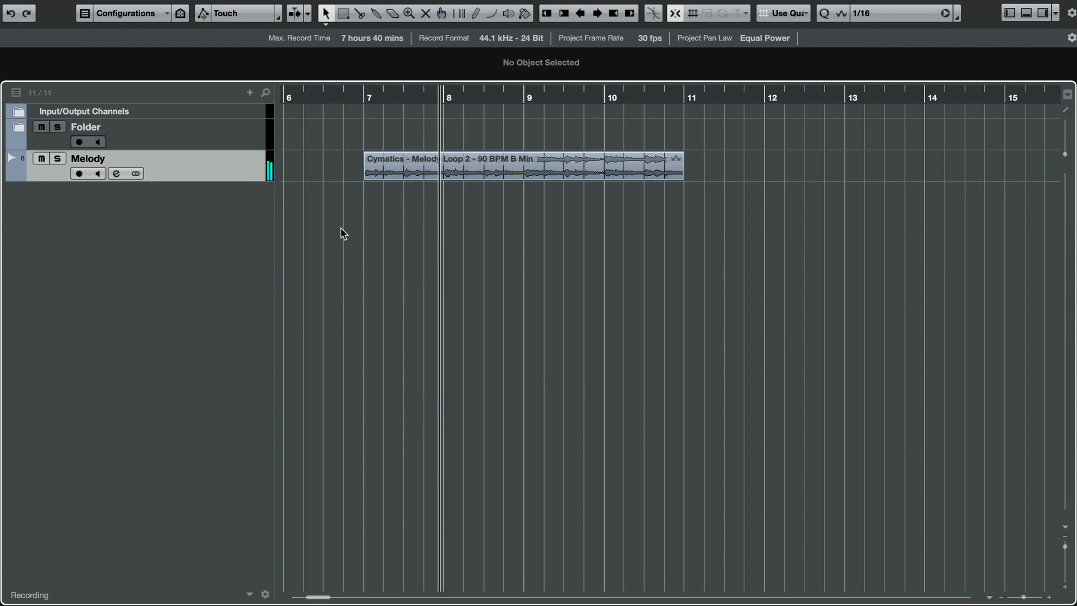
{"action": "scroll", "coordinate": [387, 262], "scroll_direction": "left", "scroll_amount": 3}
{"action": "left_click", "coordinate": [502, 98]}
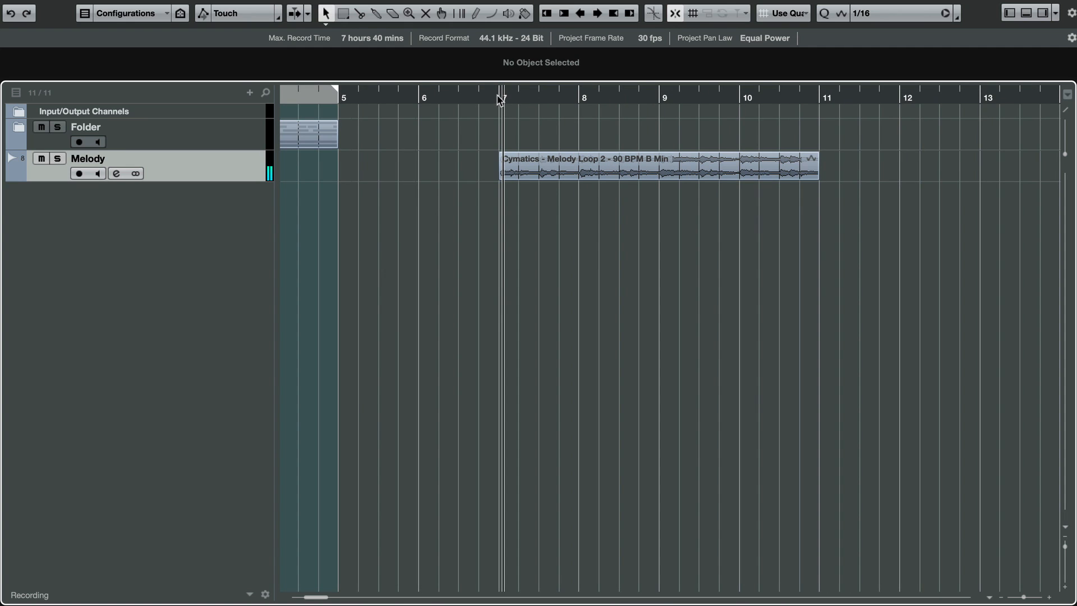
Step: Reactivate the bypassed inserts on the output channel in the MixConsole and close the mixer
{"action": "left_click", "coordinate": [567, 1]}
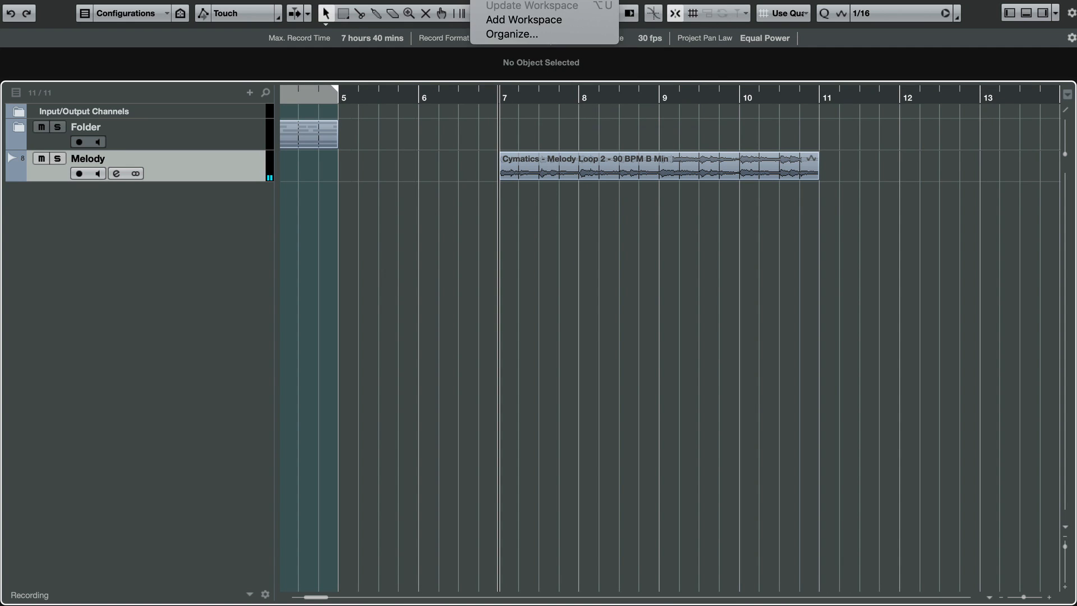
{"action": "mouse_move", "coordinate": [449, 1]}
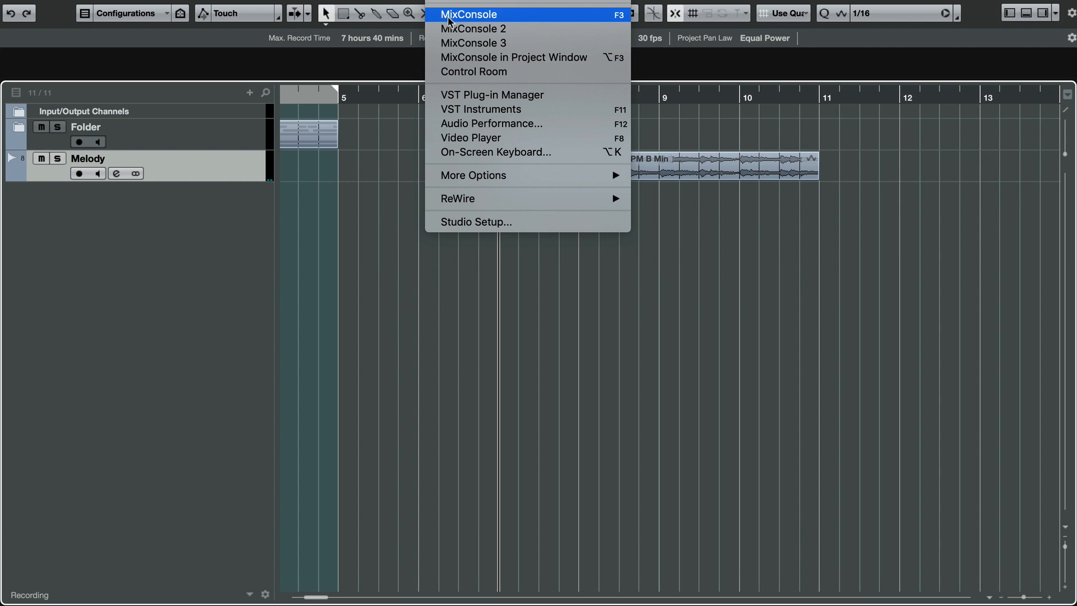
{"action": "left_click", "coordinate": [450, 20]}
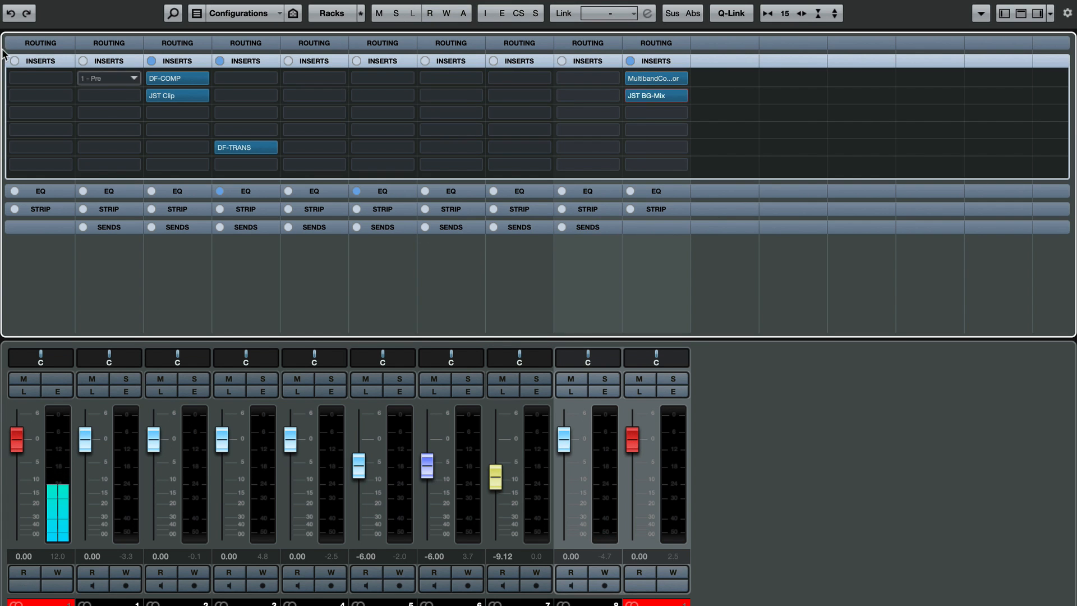
{"action": "key", "text": "F3"}
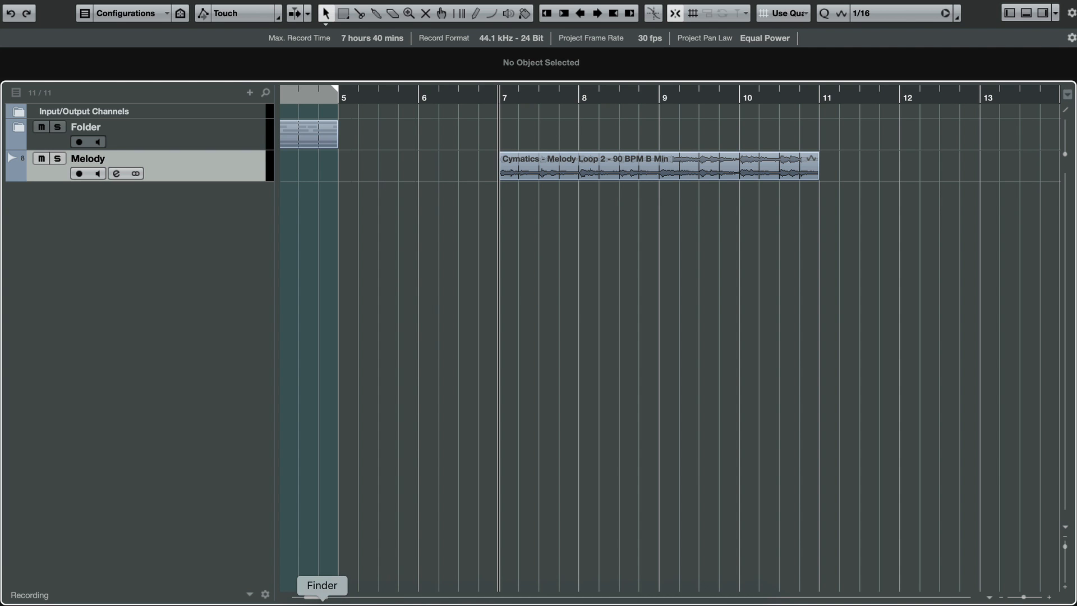
Step: Switch to Finder and preview the Kick 1 - C and Kick 2 - G# samples in the Day 3 One Shots folder
{"action": "left_click", "coordinate": [322, 599]}
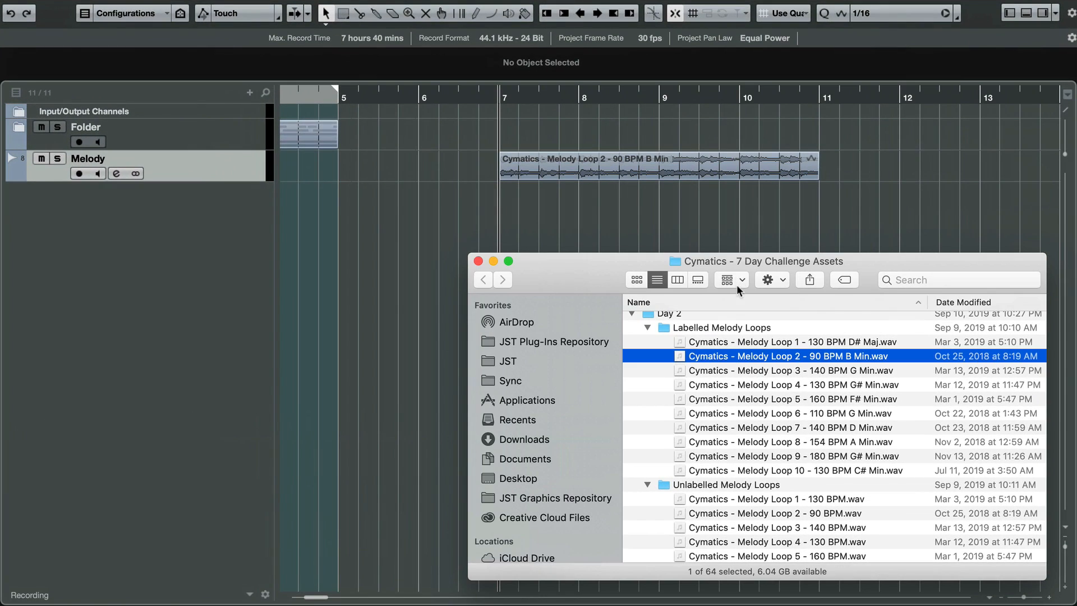
{"action": "scroll", "coordinate": [753, 395], "scroll_direction": "down", "scroll_amount": 2}
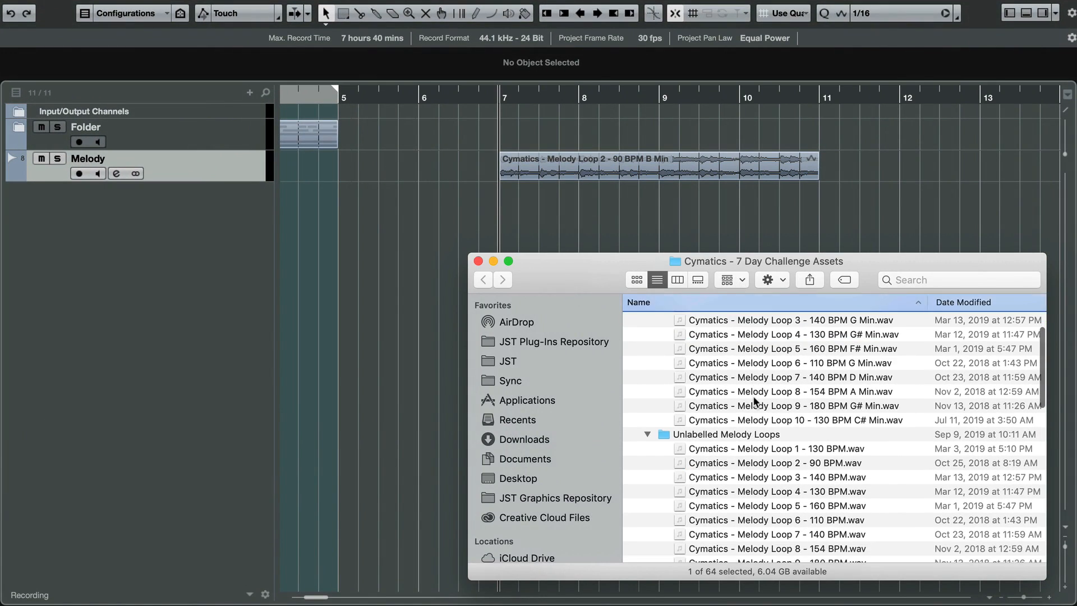
{"action": "scroll", "coordinate": [753, 398], "scroll_direction": "down", "scroll_amount": 5}
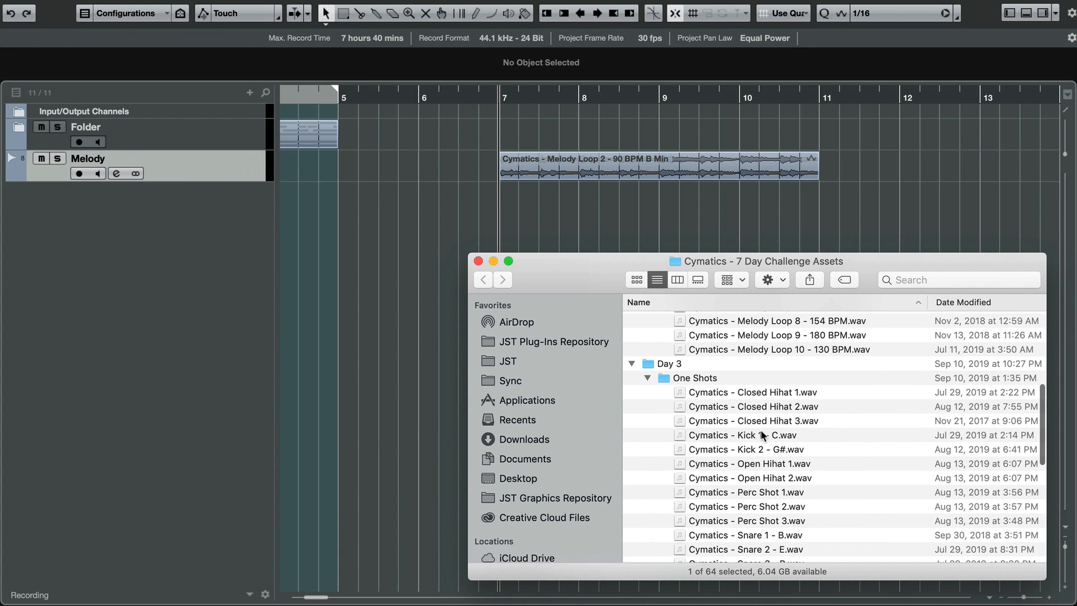
{"action": "scroll", "coordinate": [760, 435], "scroll_direction": "down", "scroll_amount": 3}
{"action": "left_click", "coordinate": [770, 325]}
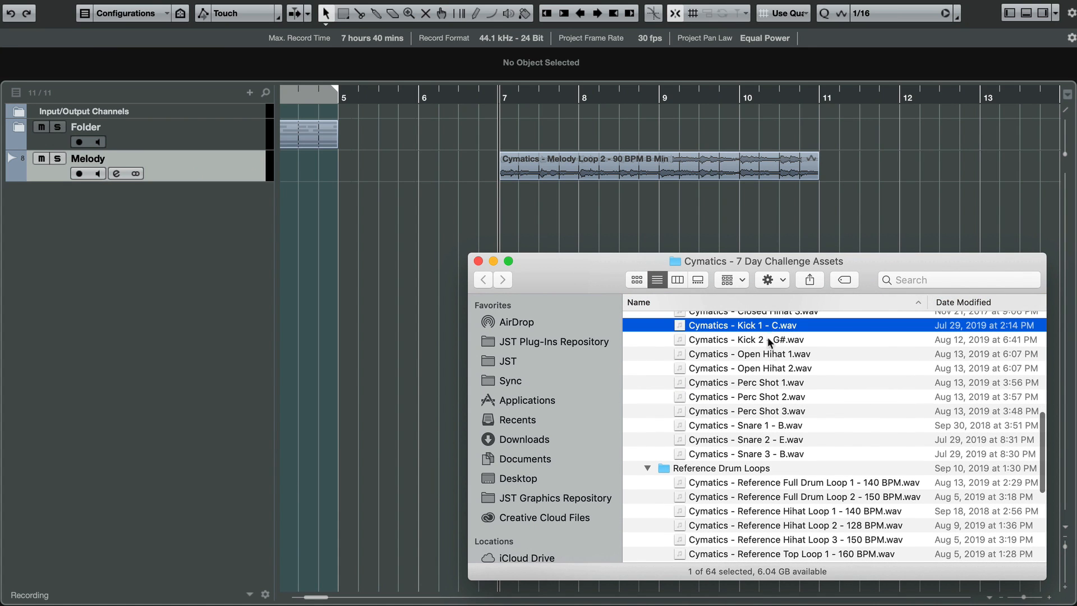
{"action": "key", "text": "space"}
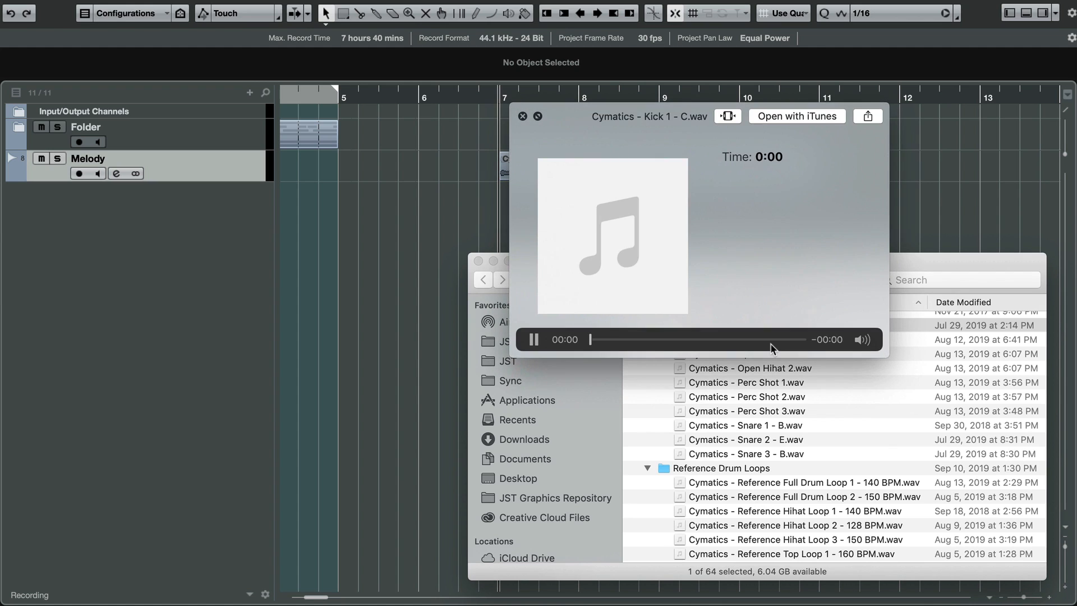
{"action": "key", "text": "Down"}
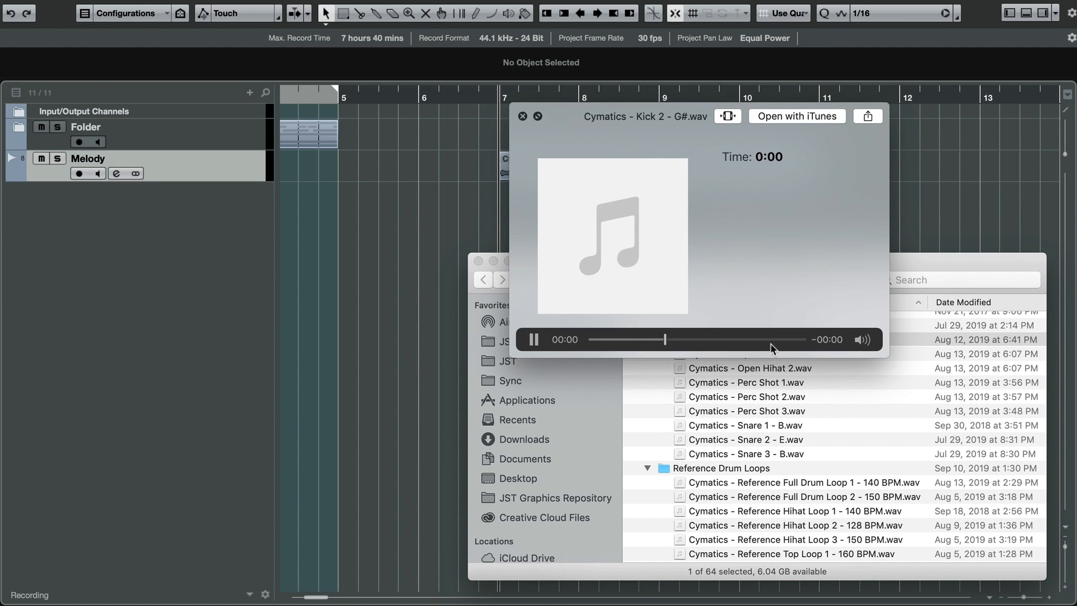
{"action": "key", "text": "space"}
Step: Import Cymatics - Kick 1 - C.wav onto a new track at bar 7, copying the file to the working directory
{"action": "left_click_drag", "start_coordinate": [762, 328], "coordinate": [502, 233]}
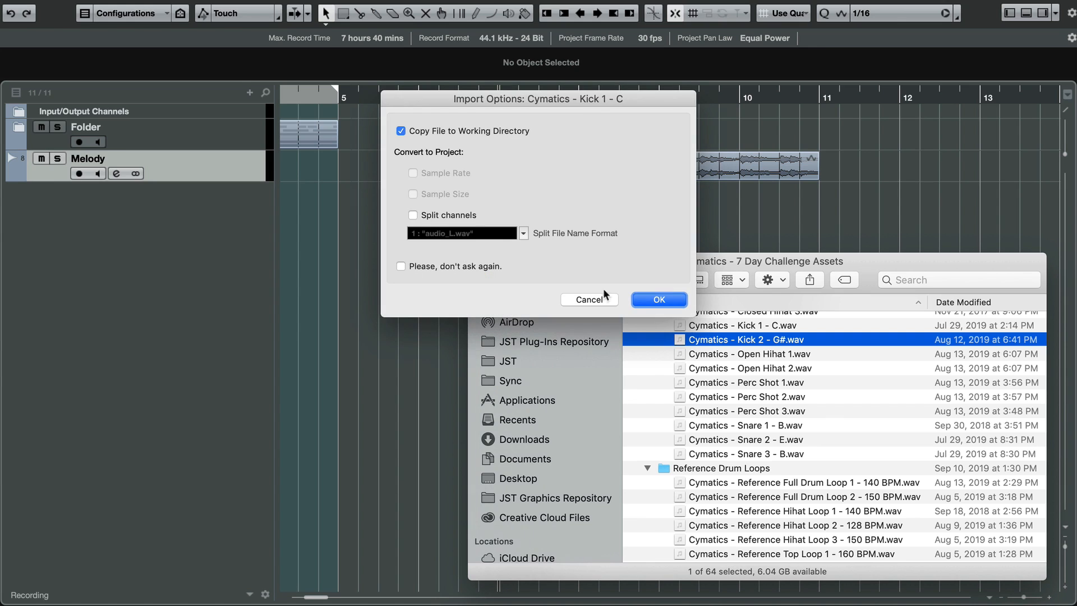
{"action": "left_click", "coordinate": [659, 299]}
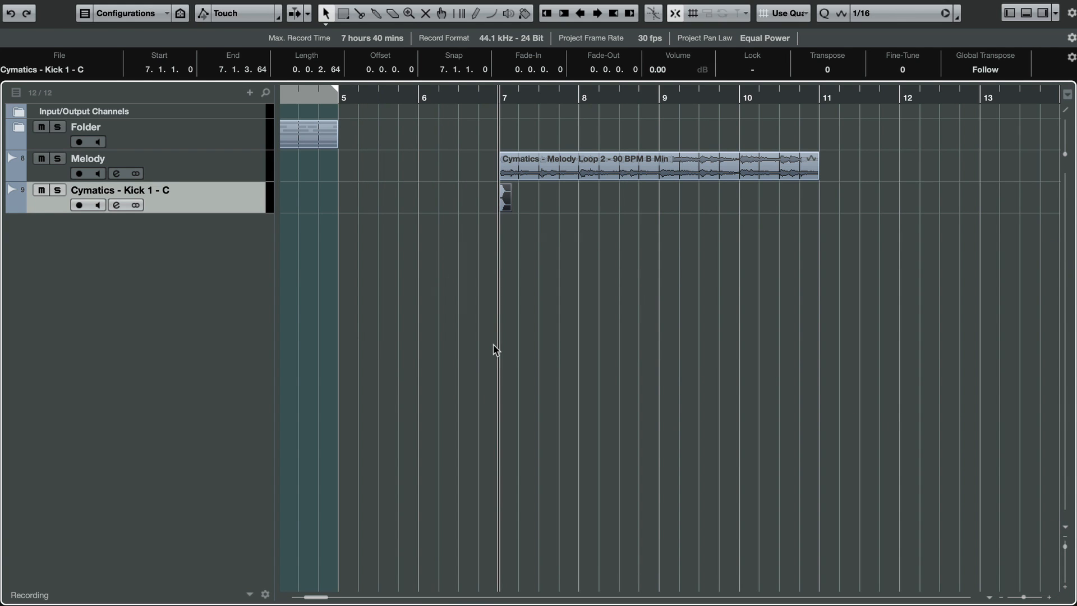
{"action": "left_click", "coordinate": [496, 349]}
{"action": "key", "text": "h"}
{"action": "left_click", "coordinate": [381, 200]}
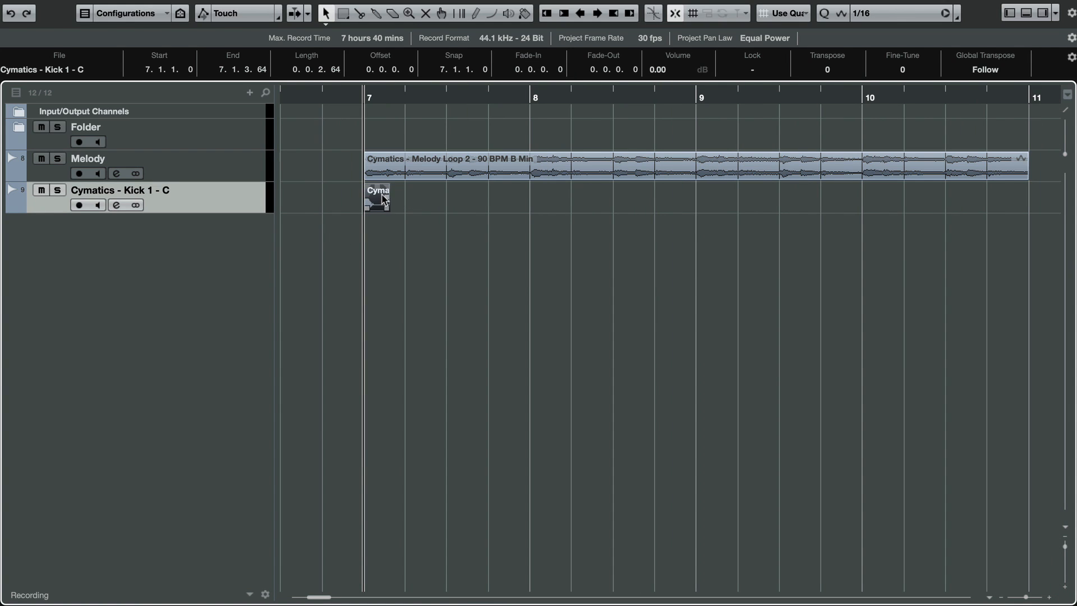
Step: Play the kick together with the melody loop from bar 7
{"action": "left_click", "coordinate": [452, 176]}
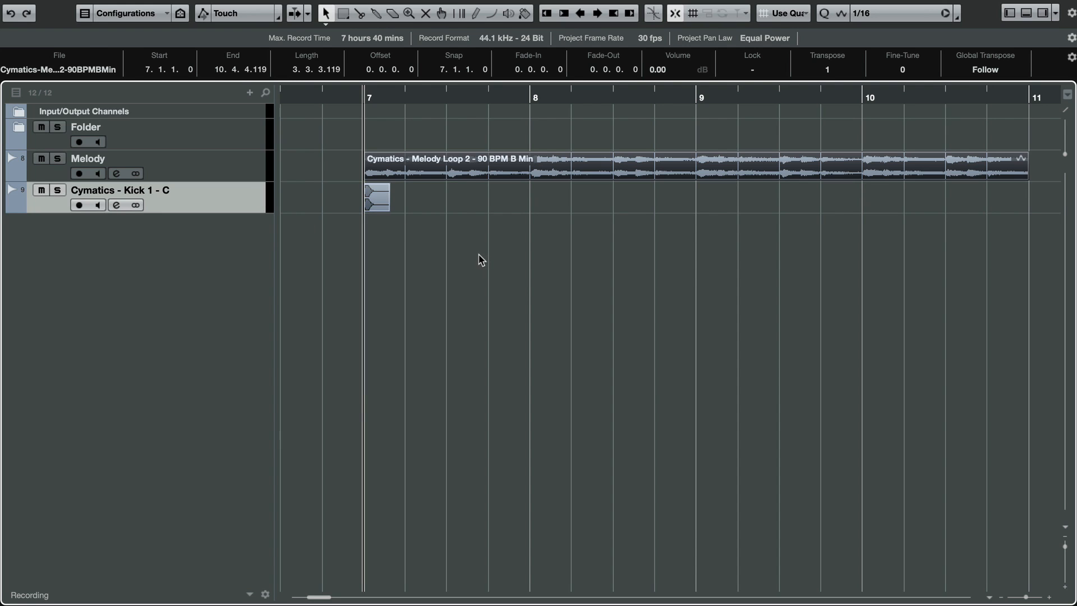
{"action": "key", "text": "space"}
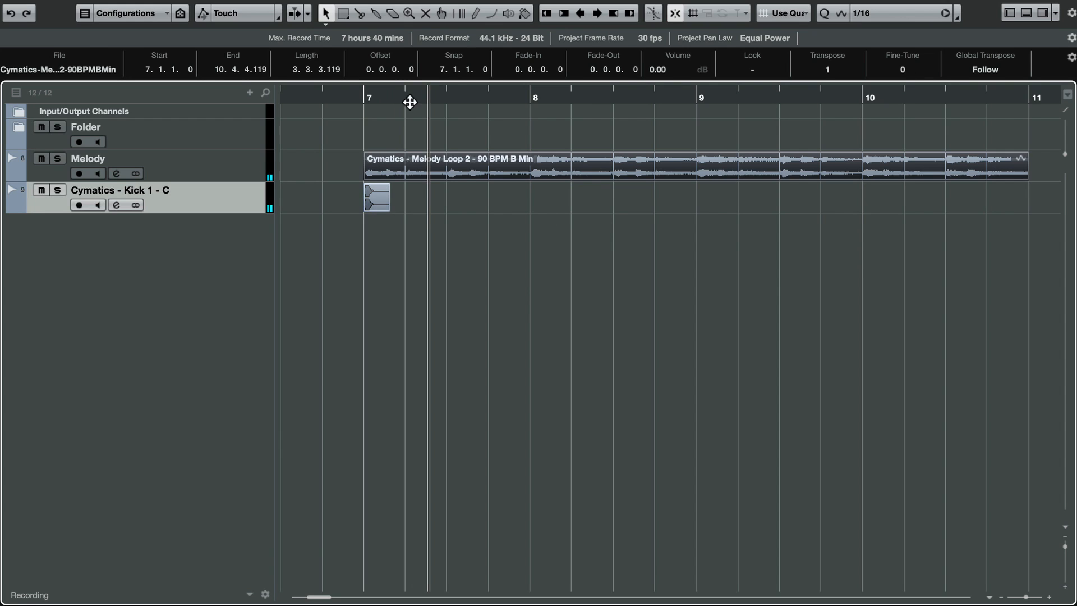
{"action": "key", "text": "space"}
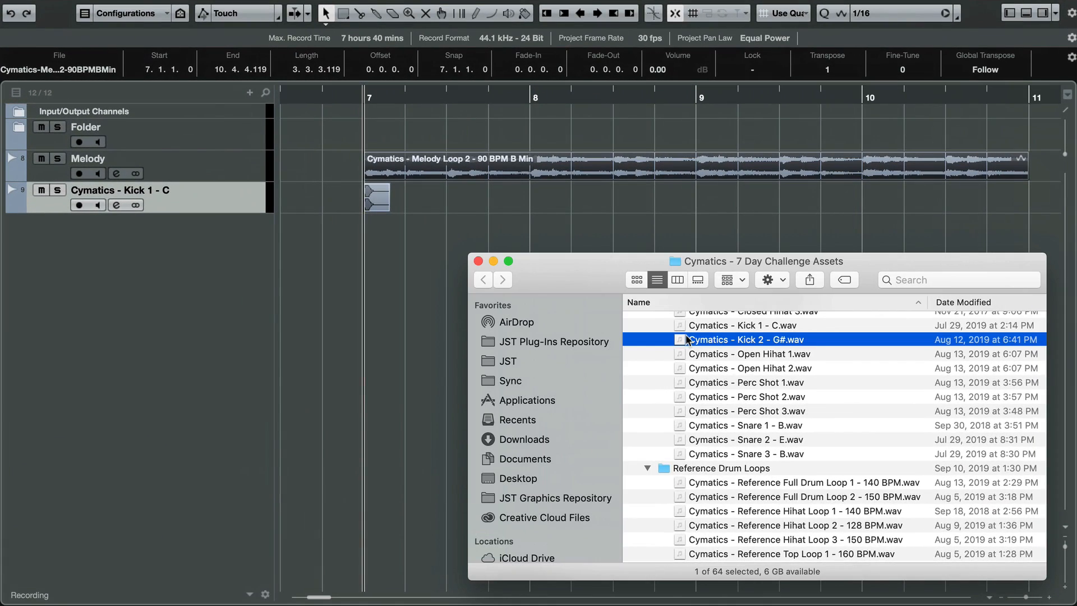
Step: Preview the Snare 1 - B, Snare 2 - E and Snare 3 - B one-shots in Finder
{"action": "scroll", "coordinate": [837, 438], "scroll_direction": "up", "scroll_amount": 3}
{"action": "scroll", "coordinate": [838, 438], "scroll_direction": "down", "scroll_amount": 3}
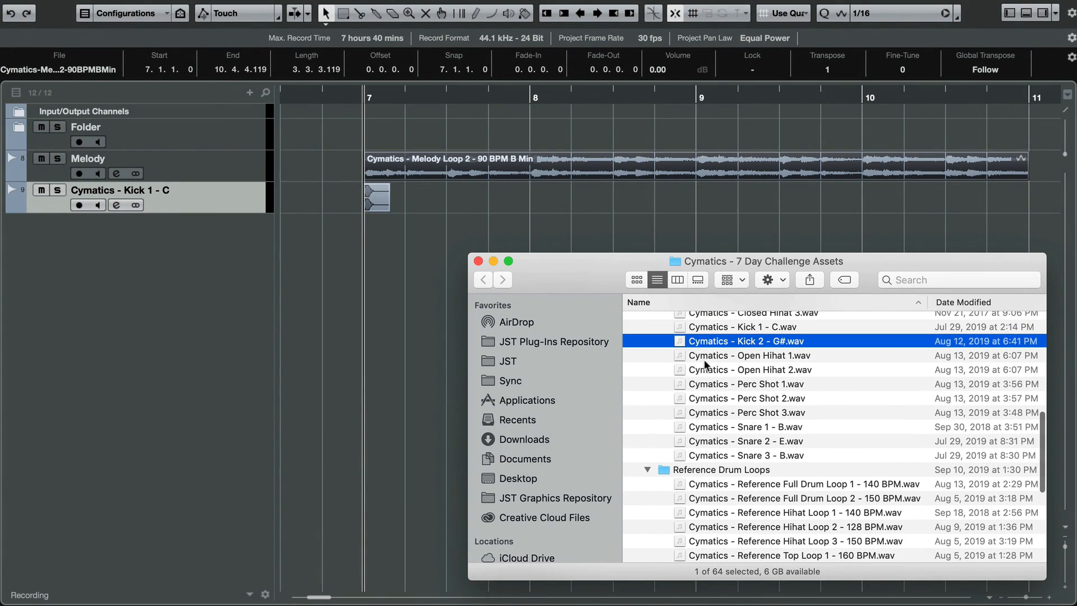
{"action": "left_click", "coordinate": [771, 426]}
{"action": "key", "text": "space"}
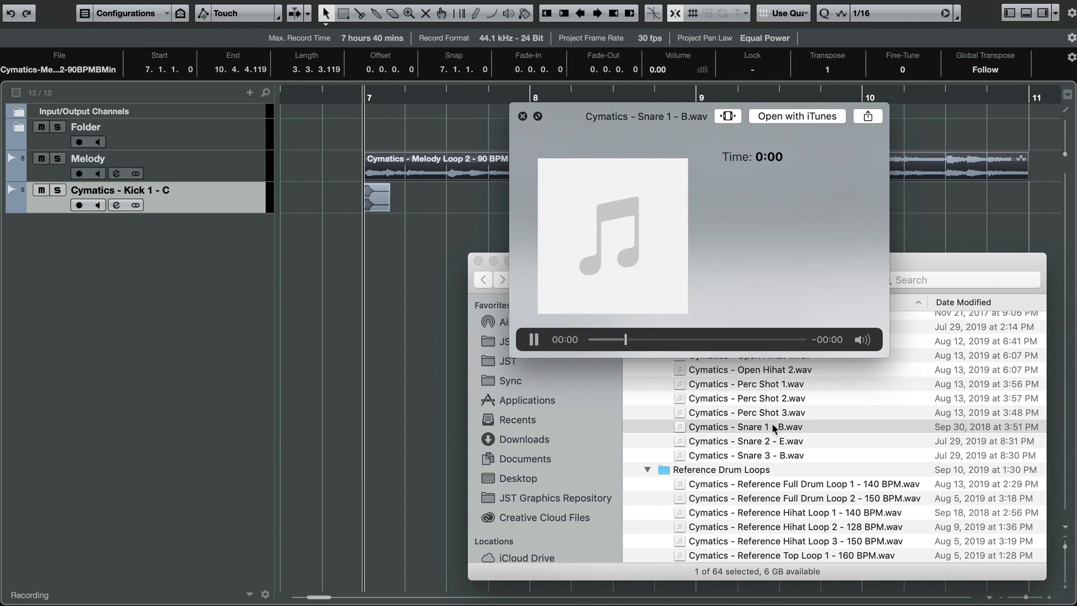
{"action": "key", "text": "Down"}
{"action": "key", "text": "Down"}
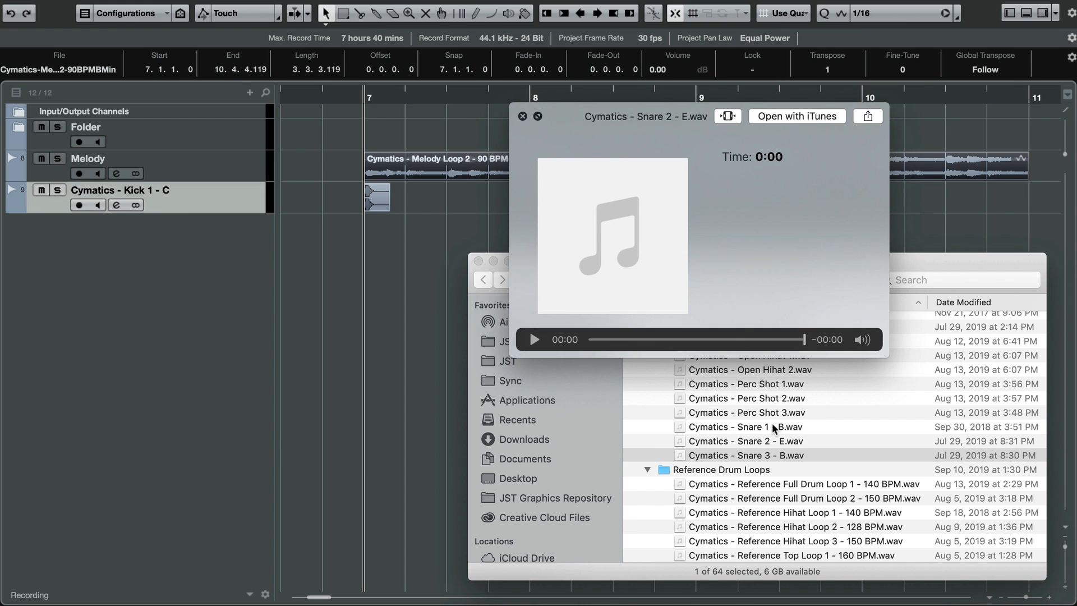
{"action": "key", "text": "space"}
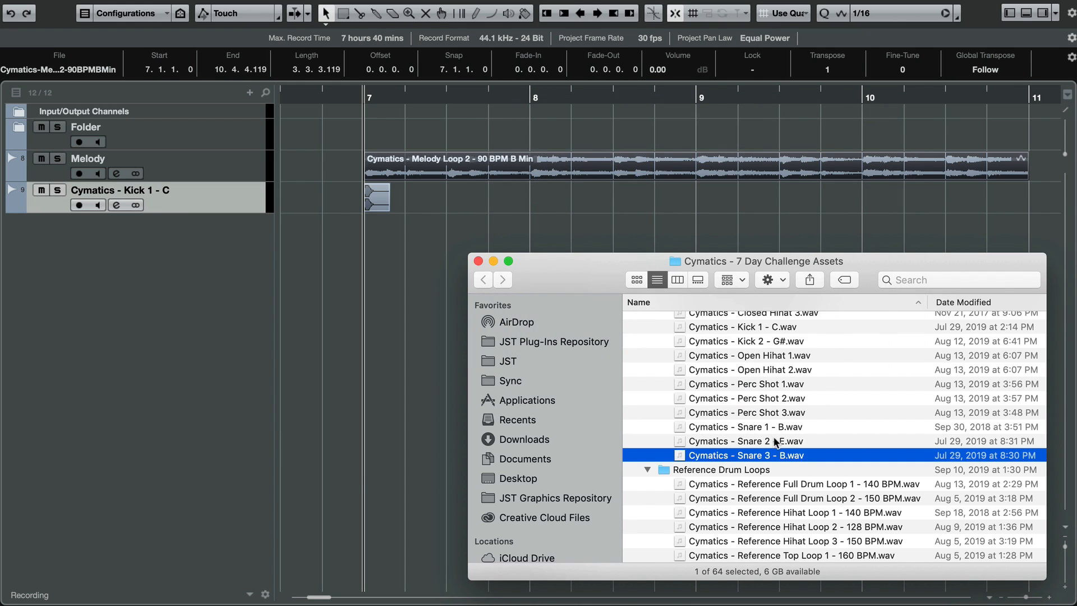
Step: Import Cymatics - Snare 2 - E.wav onto a new track and place it on beat 3 of bars 7 to 10
{"action": "left_click", "coordinate": [765, 443]}
{"action": "left_click_drag", "start_coordinate": [765, 443], "coordinate": [435, 297]}
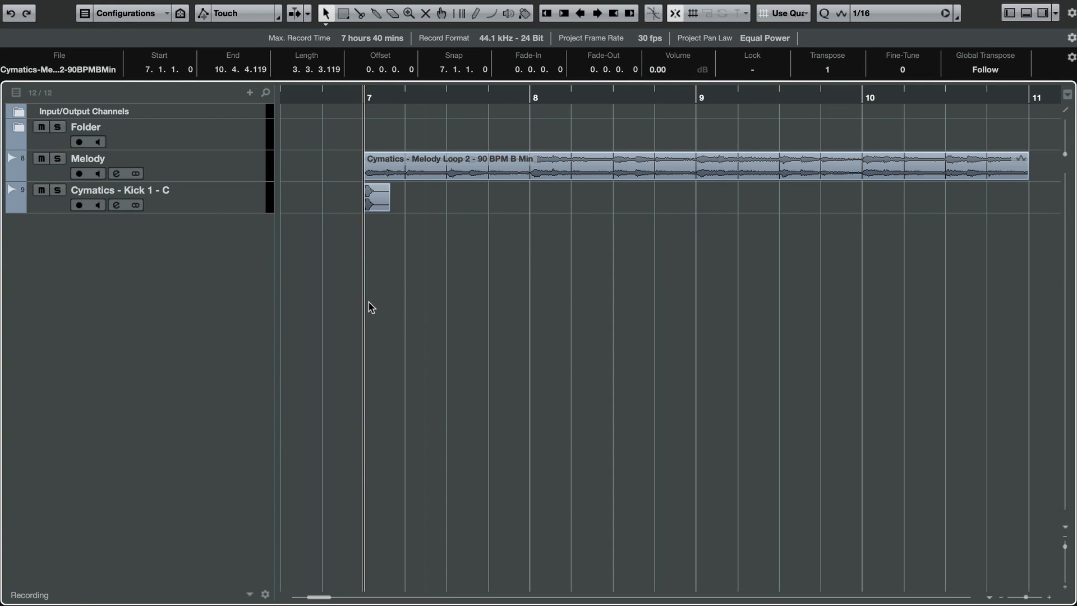
{"action": "left_click_drag", "start_coordinate": [433, 235], "coordinate": [952, 227]}
{"action": "key", "text": "ctrl+z"}
{"action": "left_click", "coordinate": [787, 231]}
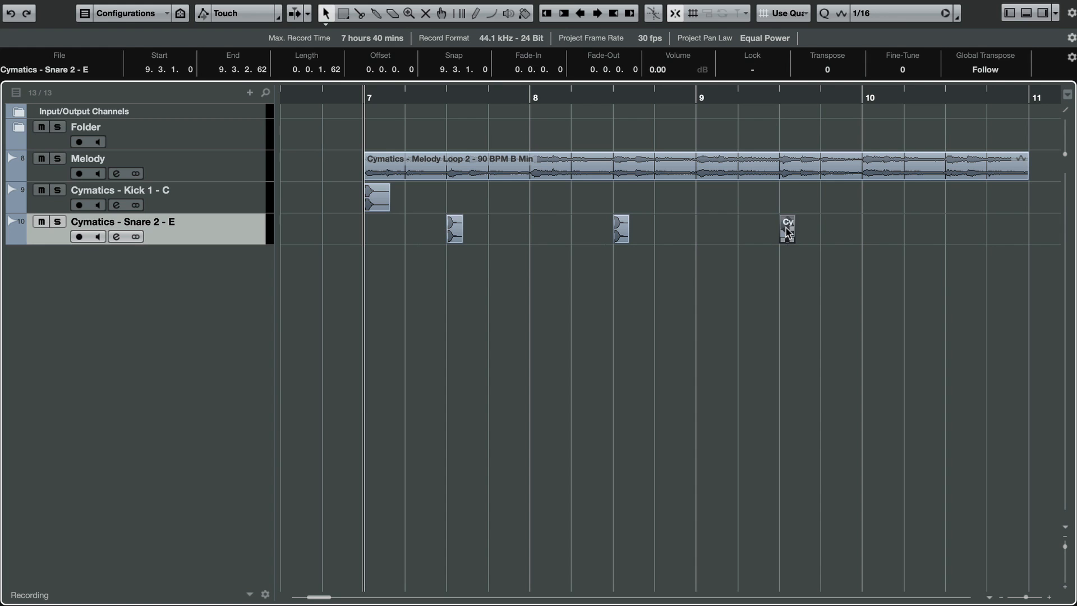
{"action": "left_click_drag", "start_coordinate": [788, 233], "coordinate": [951, 230]}
{"action": "left_click", "coordinate": [426, 233]}
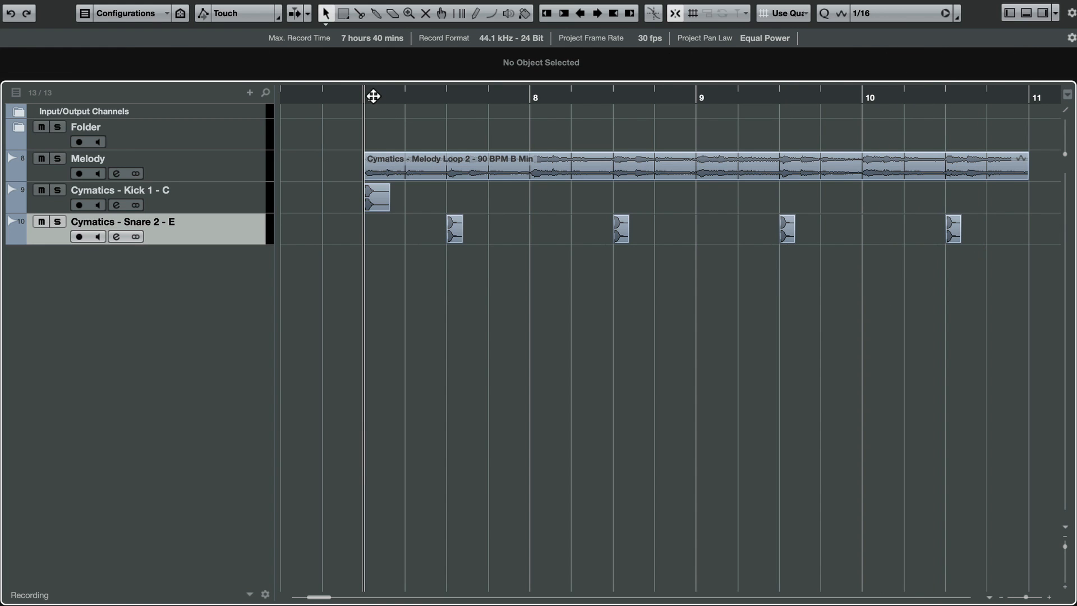
Step: Play the beat, and copy the kick to the start of bars 8, 9 and 10 and to 10.4.1
{"action": "key", "text": "space"}
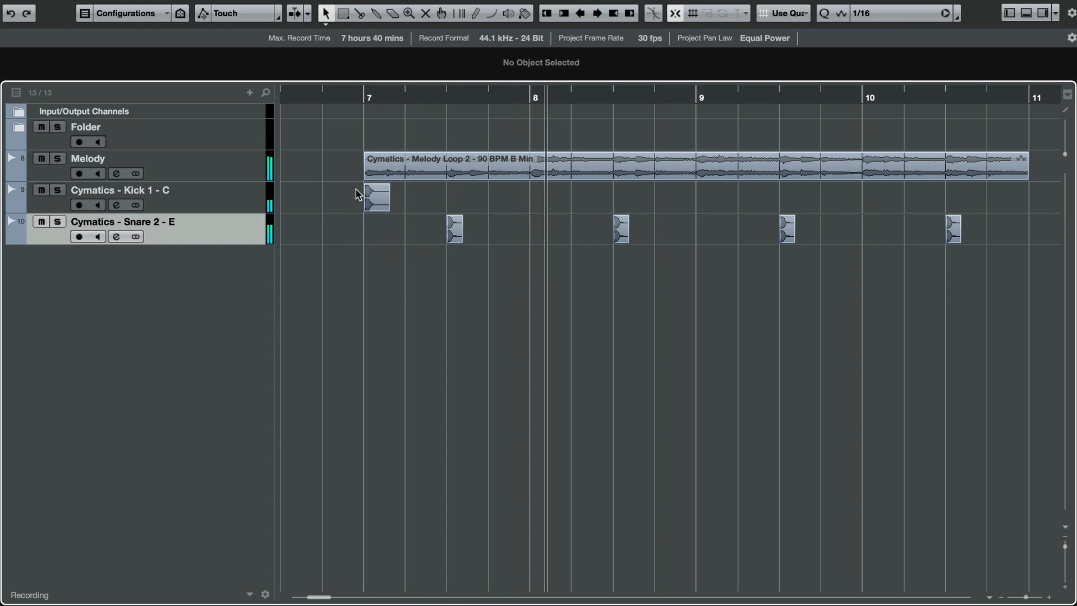
{"action": "left_click_drag", "start_coordinate": [374, 199], "coordinate": [992, 199]}
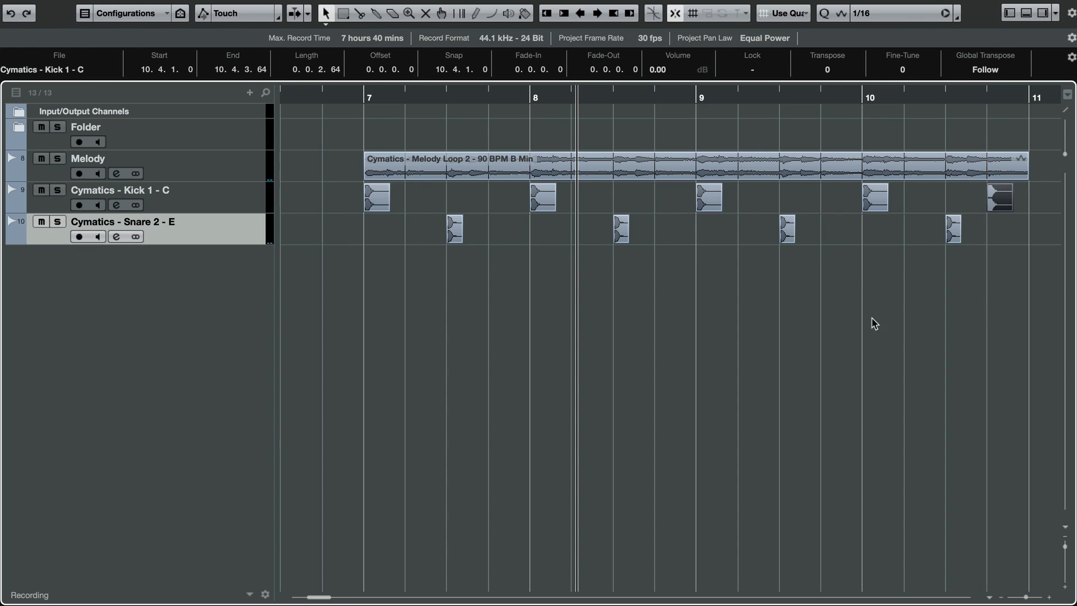
{"action": "left_click", "coordinate": [873, 322]}
Step: Play the kick and snare pattern with the melody from bar 7
{"action": "left_click", "coordinate": [364, 97]}
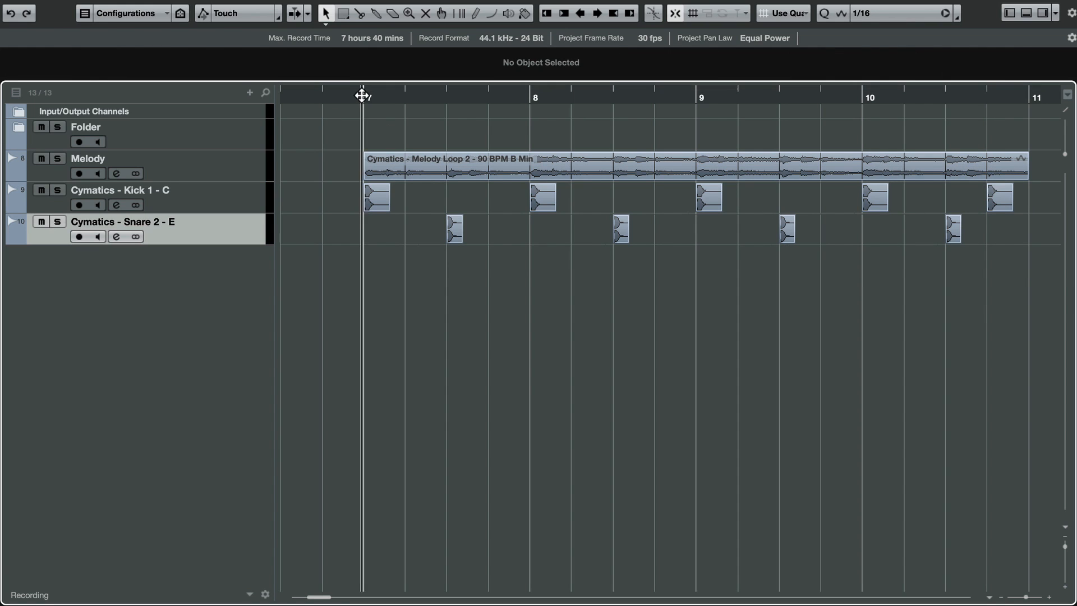
{"action": "key", "text": "space"}
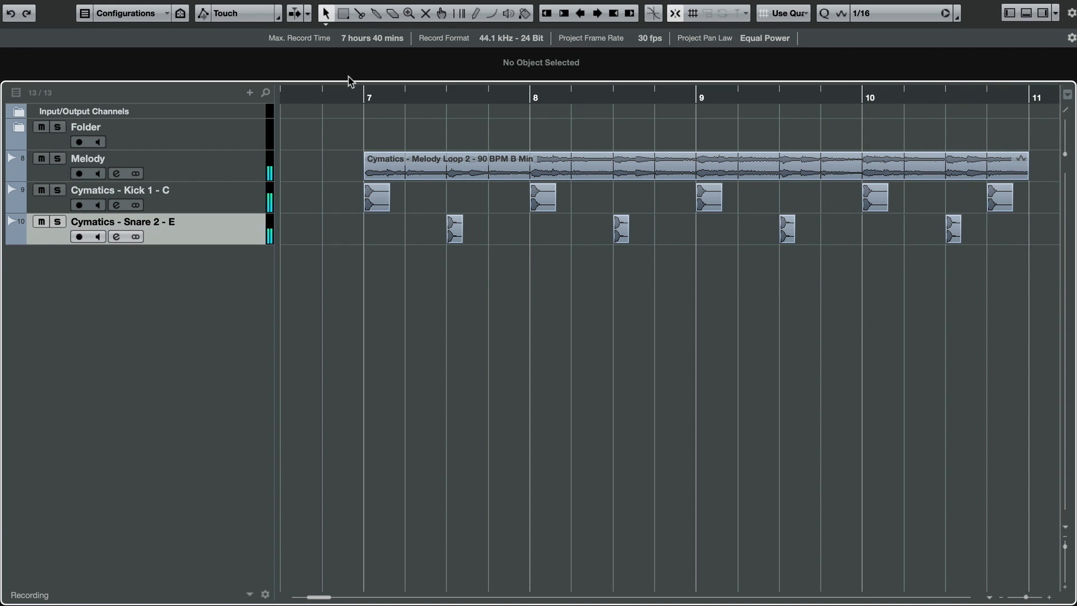
{"action": "left_click", "coordinate": [363, 97]}
Step: Set the left and right locators to the span of the melody loop event
{"action": "left_click", "coordinate": [402, 157]}
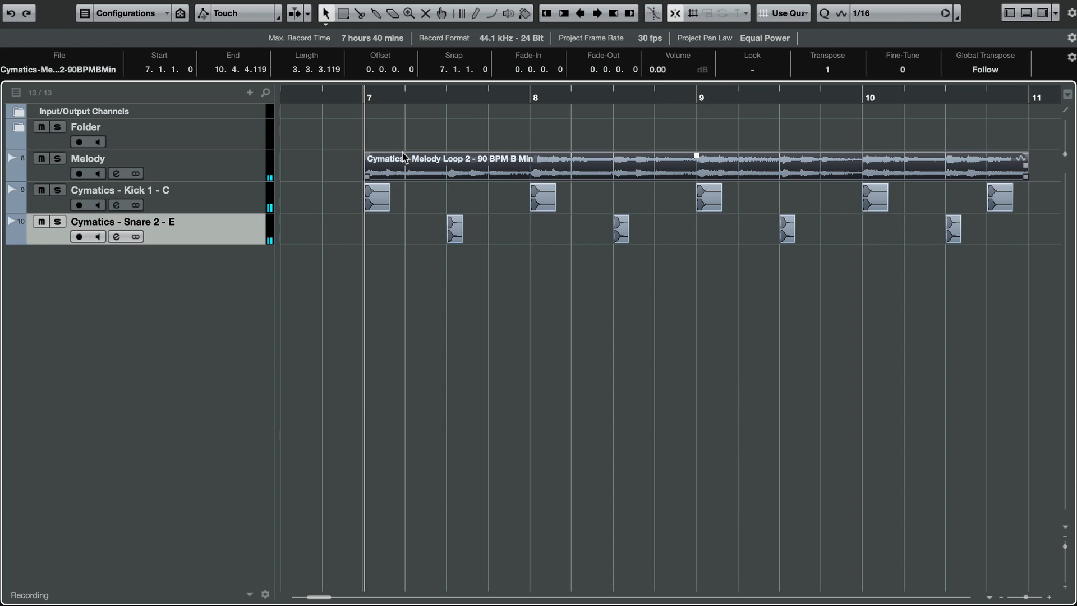
{"action": "key", "text": "p"}
{"action": "left_click", "coordinate": [497, 334]}
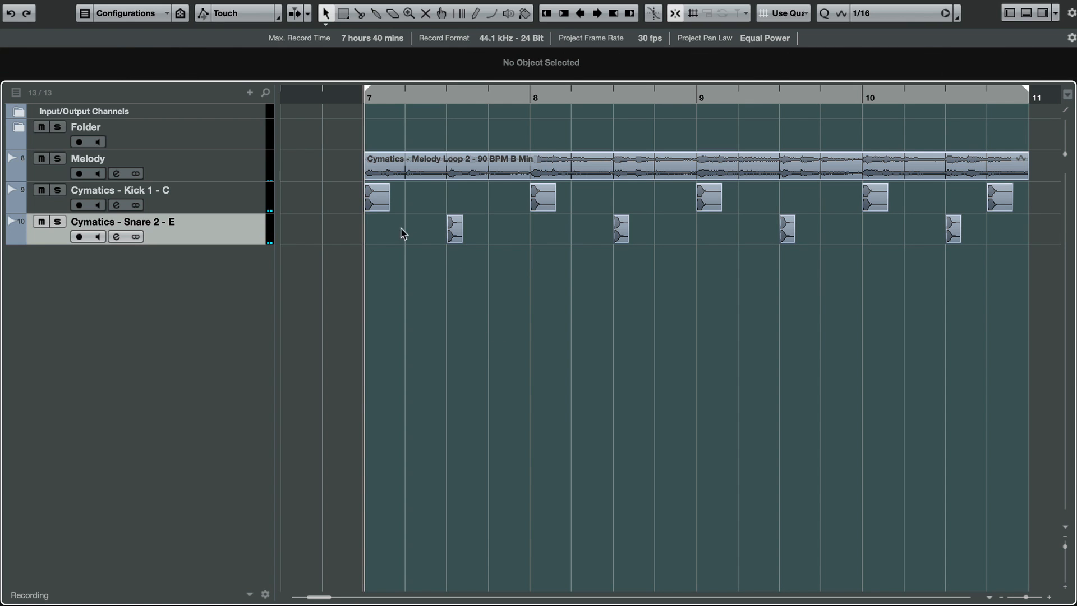
Step: Copy the kick to 7.2.4, 7.4.4 and 8.2.4, playing the pattern in between to check it
{"action": "left_click_drag", "start_coordinate": [375, 202], "coordinate": [454, 196]}
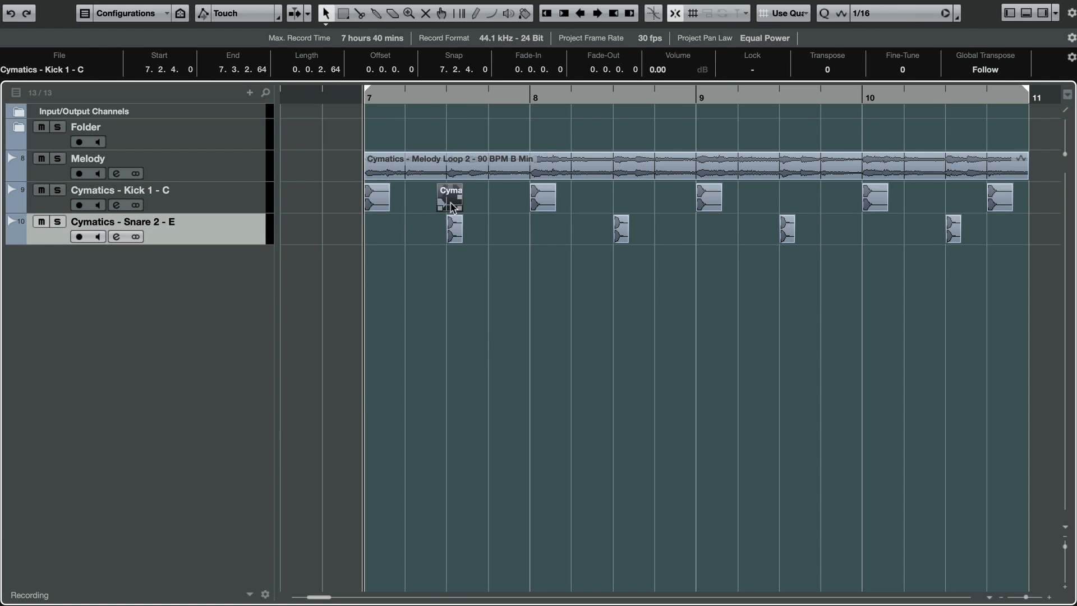
{"action": "left_click_drag", "start_coordinate": [449, 203], "coordinate": [531, 208]}
{"action": "left_click", "coordinate": [517, 244]}
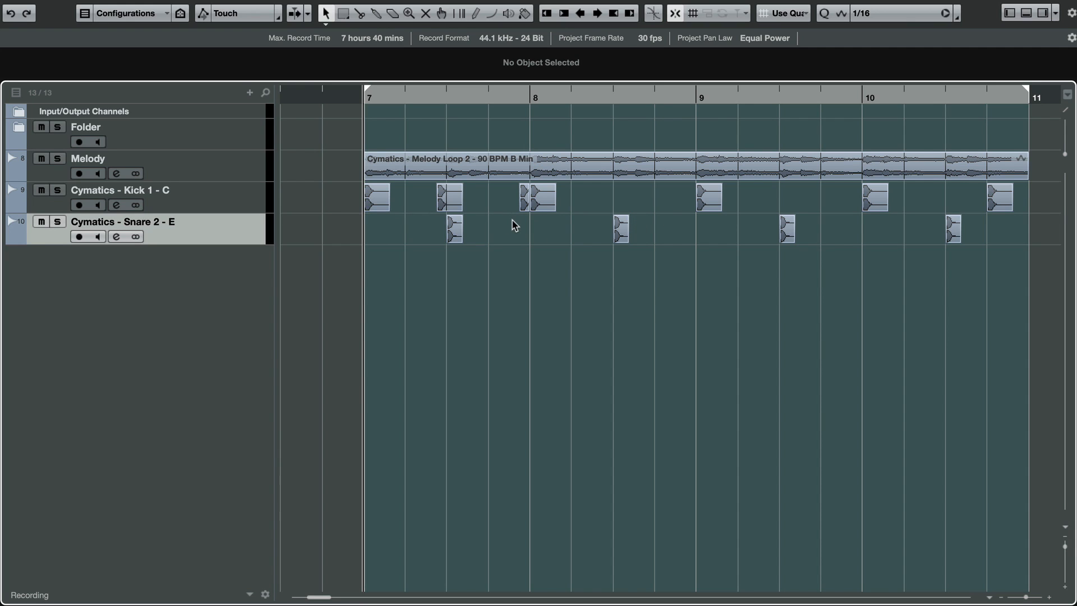
{"action": "key", "text": "space"}
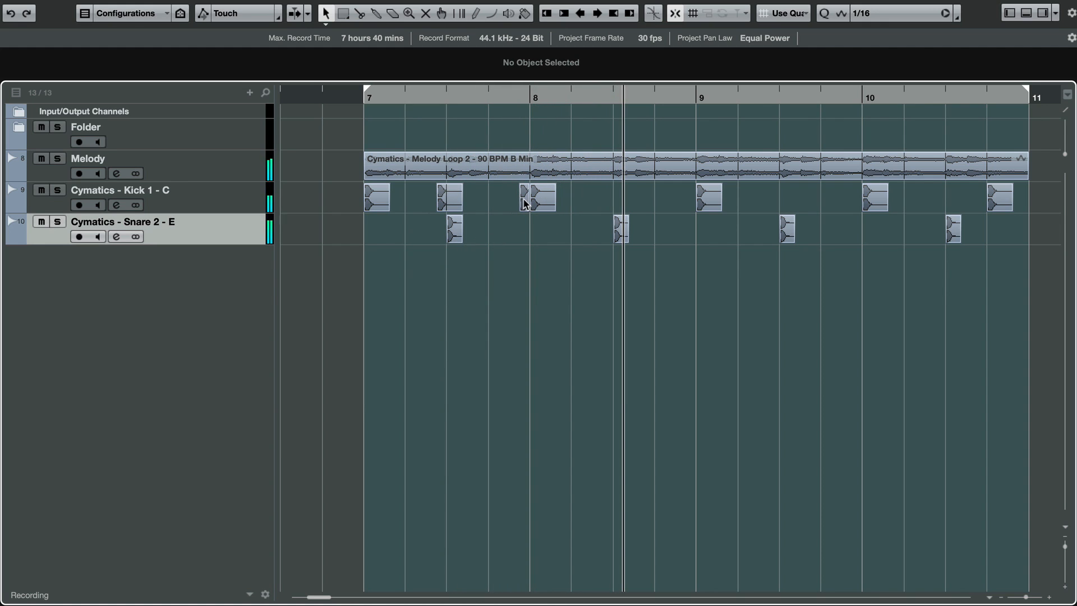
{"action": "left_click_drag", "start_coordinate": [452, 197], "coordinate": [621, 208]}
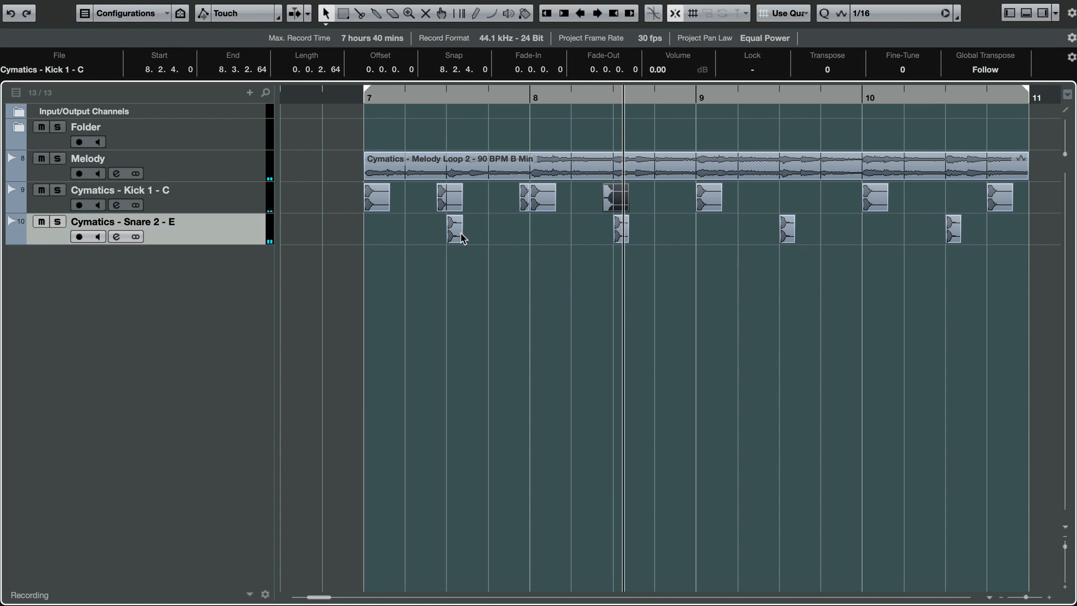
Step: Split the kick event at 7.2.4 where the snare starts on 7.3, and delete its overlapping tail
{"action": "left_click_drag", "start_coordinate": [443, 101], "coordinate": [610, 206]}
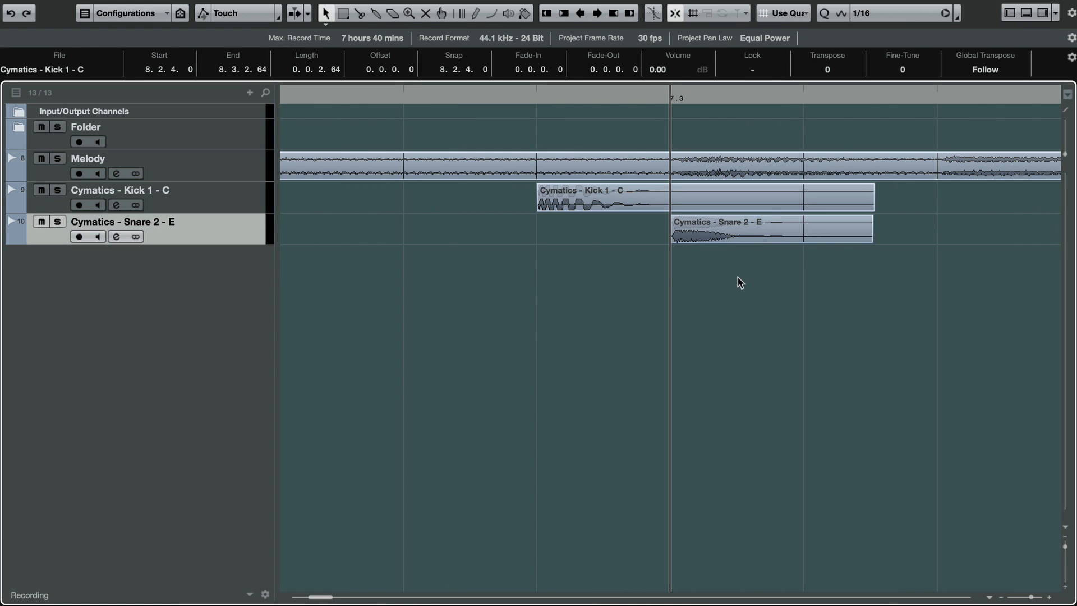
{"action": "scroll", "coordinate": [543, 221], "scroll_direction": "left", "scroll_amount": 5}
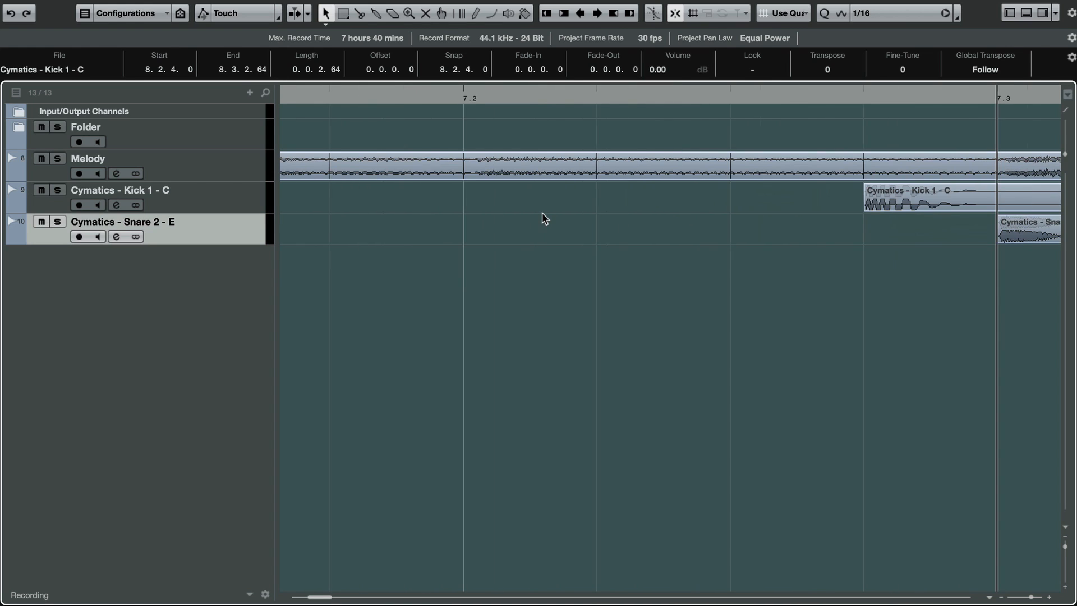
{"action": "scroll", "coordinate": [543, 219], "scroll_direction": "left", "scroll_amount": 6}
{"action": "scroll", "coordinate": [542, 219], "scroll_direction": "right", "scroll_amount": 8}
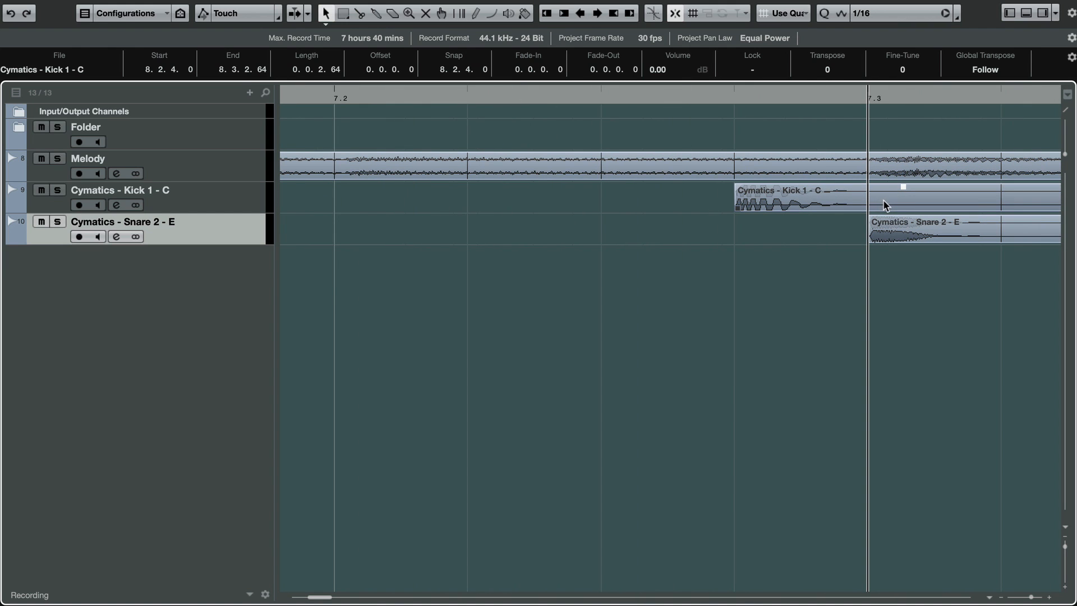
{"action": "left_click", "coordinate": [883, 200], "text": "alt"}
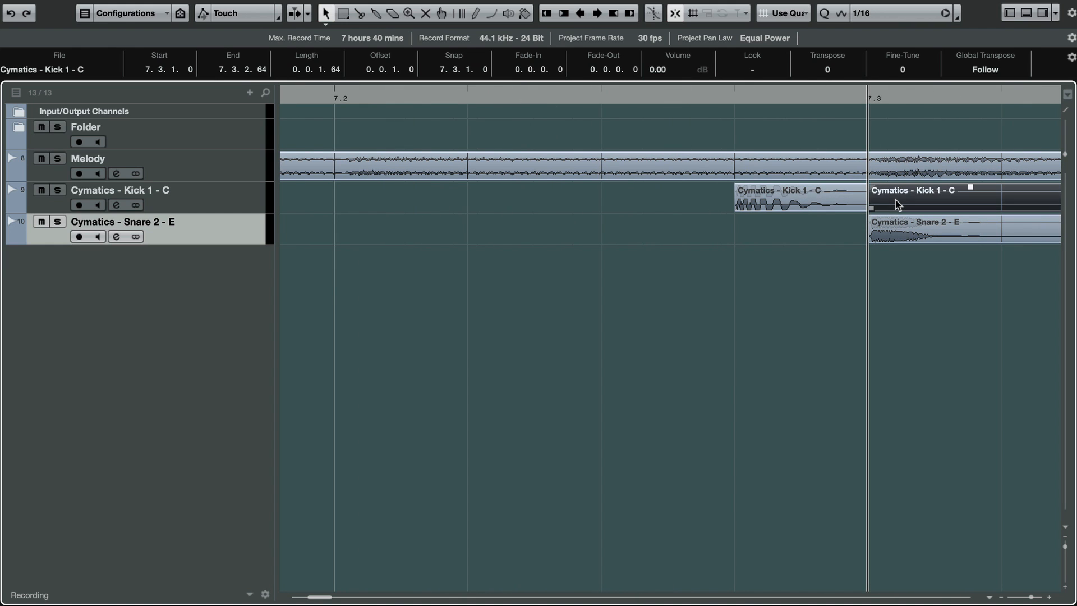
{"action": "key", "text": "Delete"}
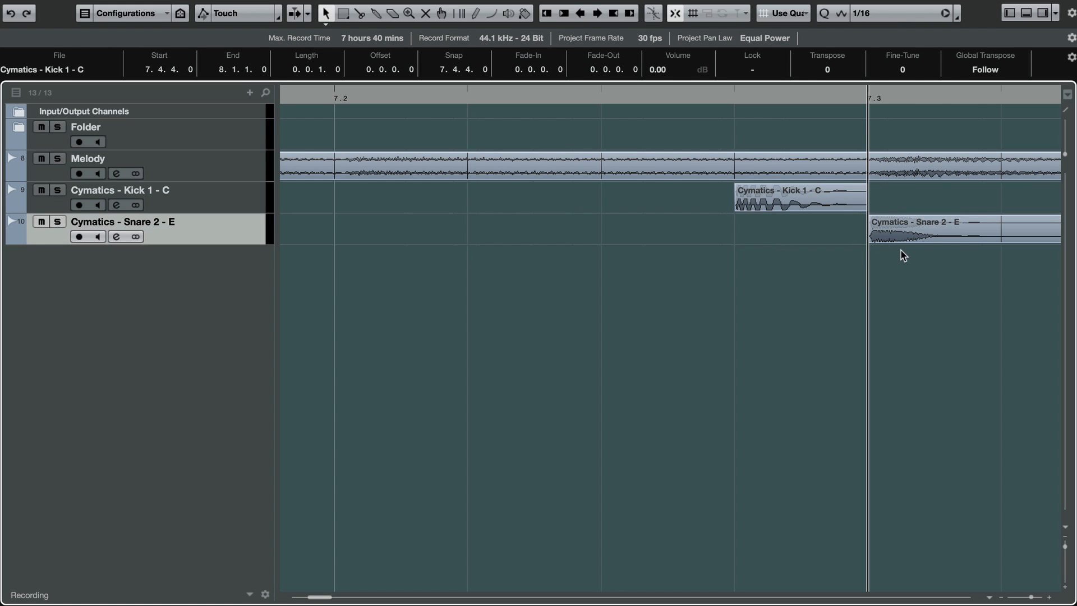
{"action": "key", "text": "g"}
{"action": "key", "text": "g"}
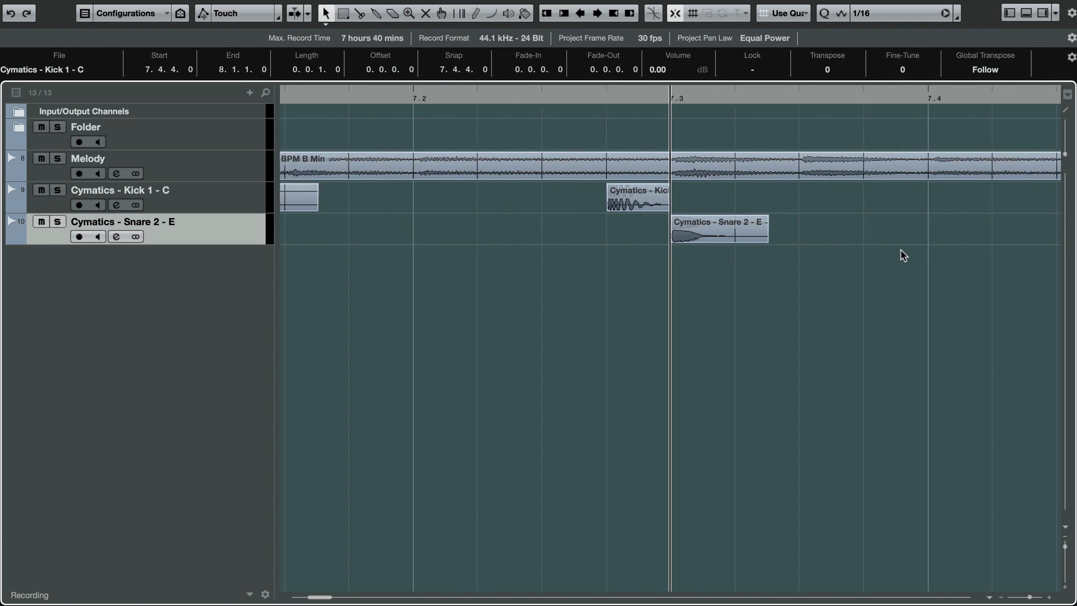
Step: Split the kick event at 8.2.4 where the snare starts on 8.3, and delete its overlapping tail
{"action": "key", "text": "g"}
{"action": "scroll", "coordinate": [896, 255], "scroll_direction": "right", "scroll_amount": 5}
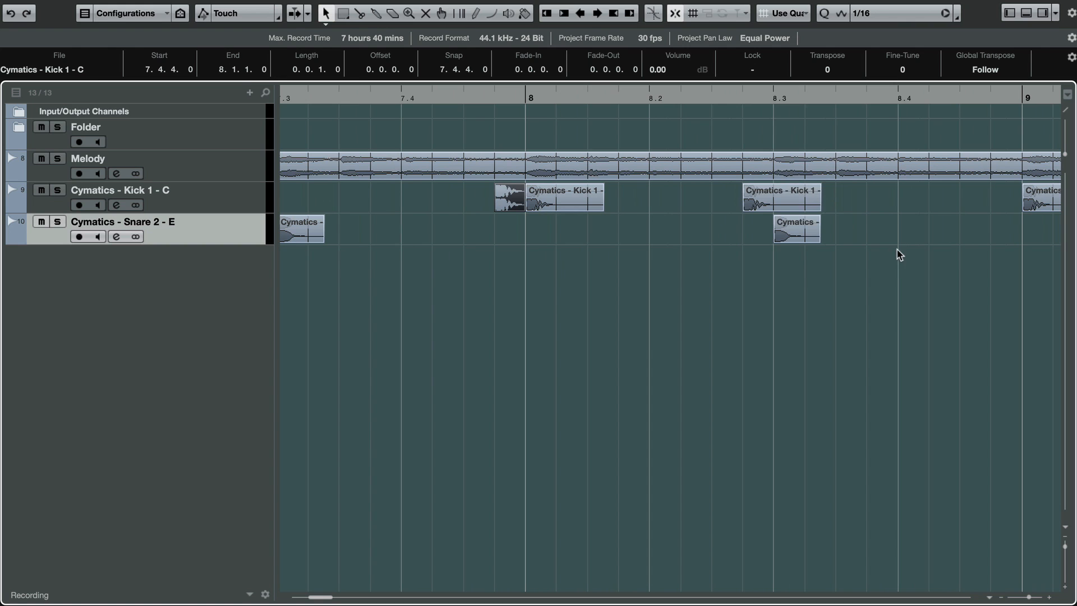
{"action": "left_click", "coordinate": [782, 202], "text": "alt"}
{"action": "left_click", "coordinate": [789, 203]}
{"action": "key", "text": "Delete"}
{"action": "scroll", "coordinate": [789, 203], "scroll_direction": "right", "scroll_amount": 7}
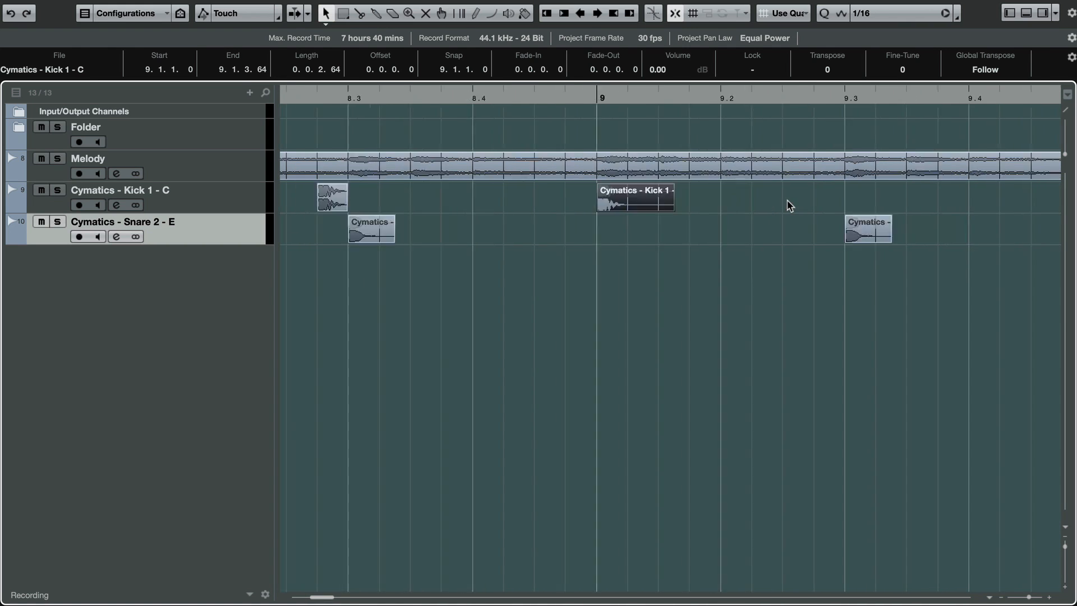
{"action": "scroll", "coordinate": [860, 210], "scroll_direction": "right", "scroll_amount": 5}
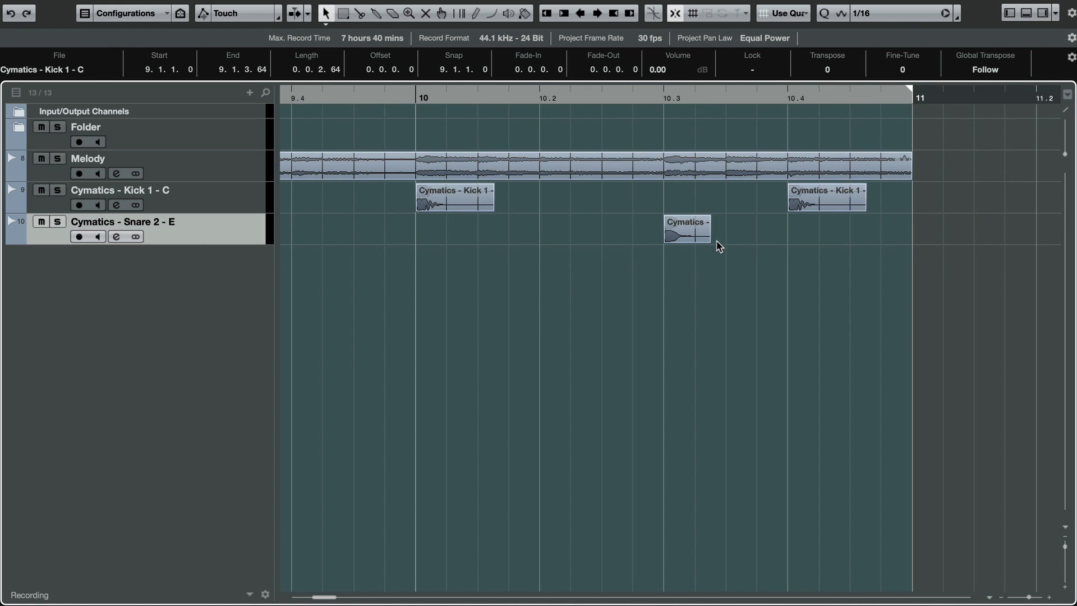
Step: Examine the junction between the trimmed kick at 7.4.4 and the kick on bar 8
{"action": "scroll", "coordinate": [718, 247], "scroll_direction": "left", "scroll_amount": 12}
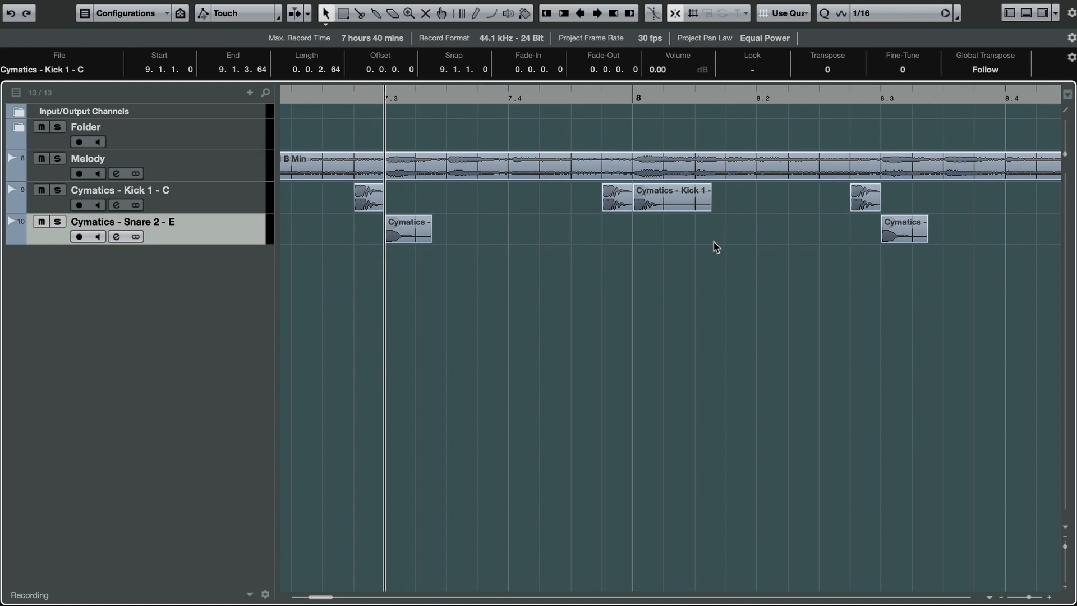
{"action": "scroll", "coordinate": [583, 259], "scroll_direction": "left", "scroll_amount": 3}
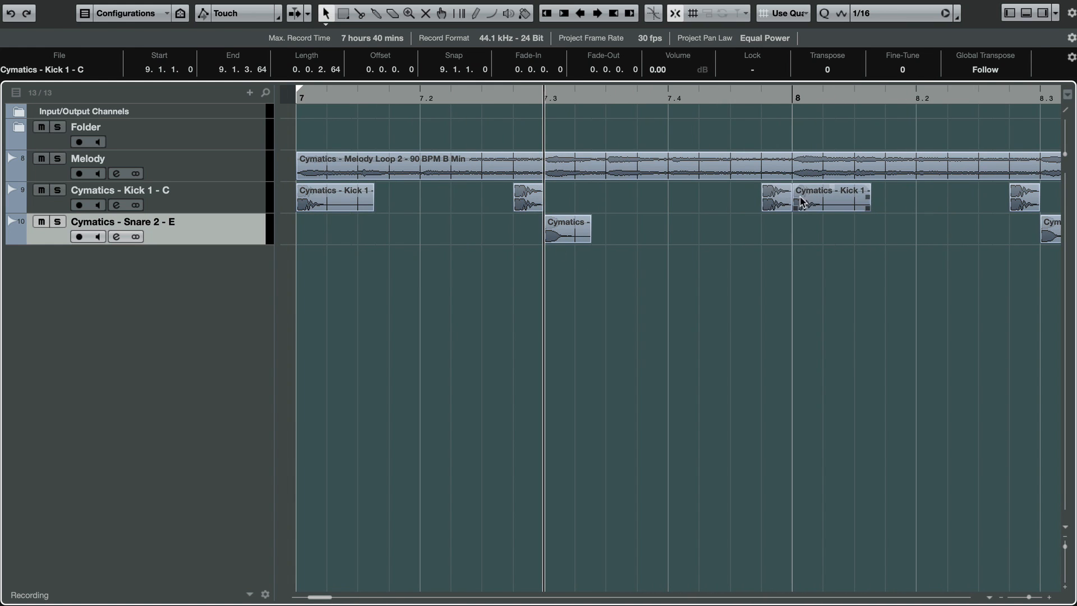
{"action": "left_click", "coordinate": [792, 91]}
{"action": "left_click_drag", "start_coordinate": [789, 100], "coordinate": [590, 225]}
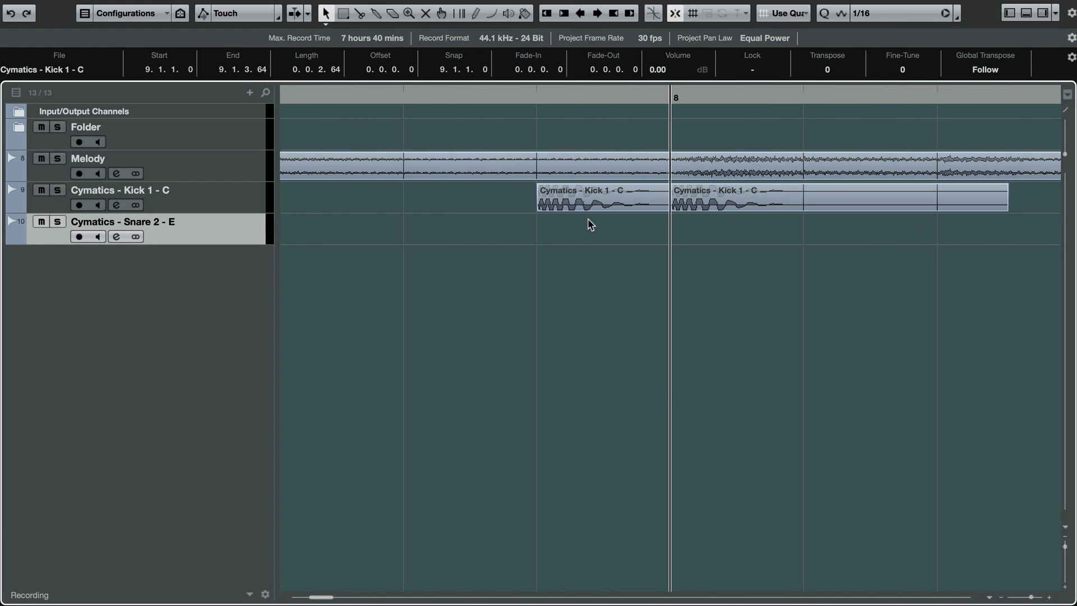
{"action": "left_click", "coordinate": [619, 203]}
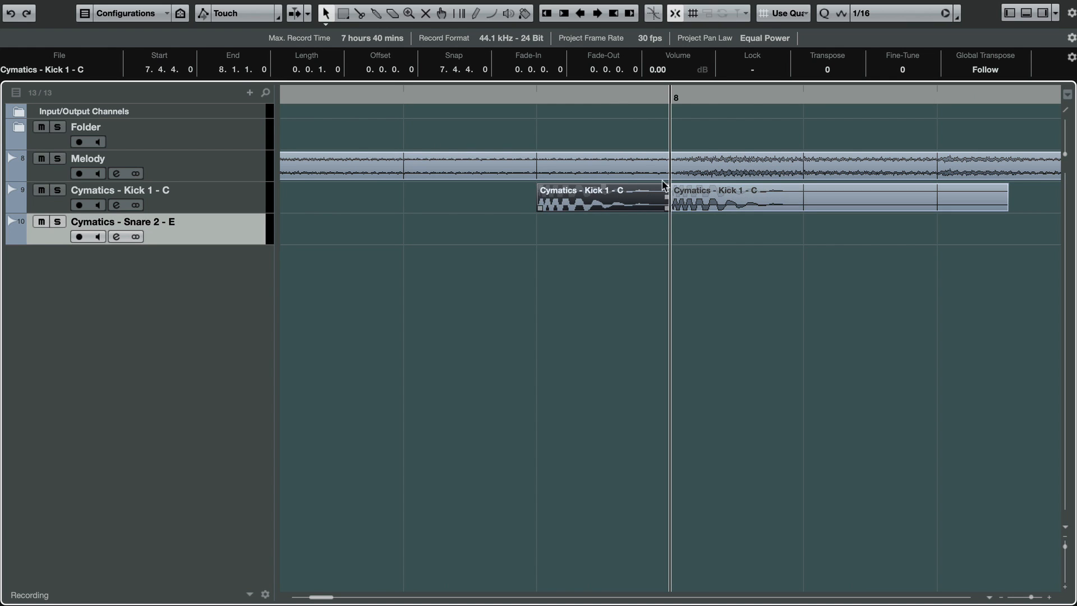
{"action": "key", "text": "g"}
{"action": "key", "text": "g"}
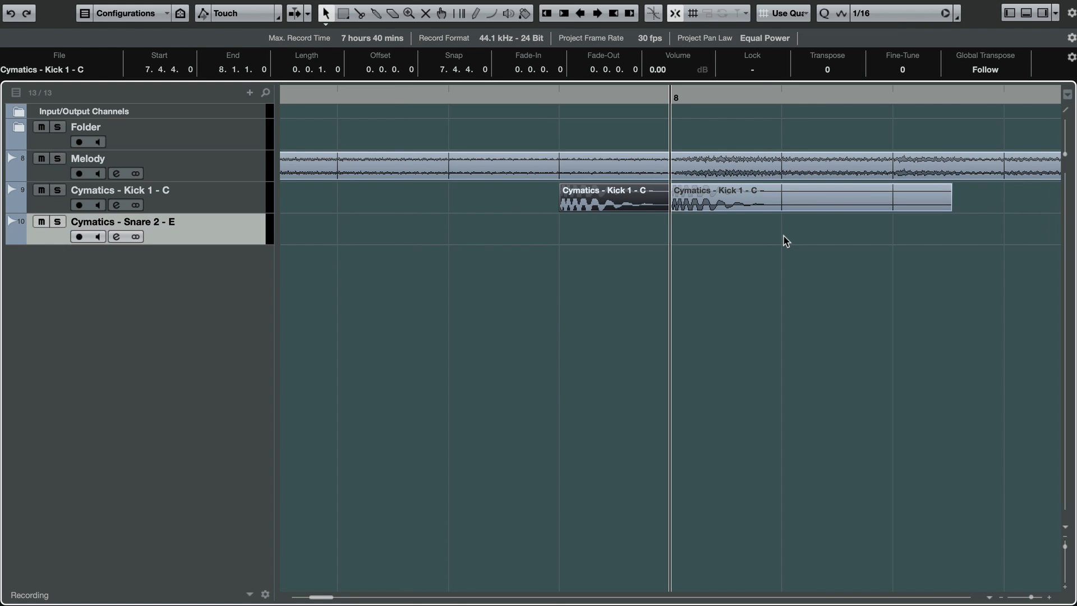
{"action": "key", "text": "g"}
{"action": "key", "text": "g"}
{"action": "key", "text": "g"}
{"action": "key", "text": "g"}
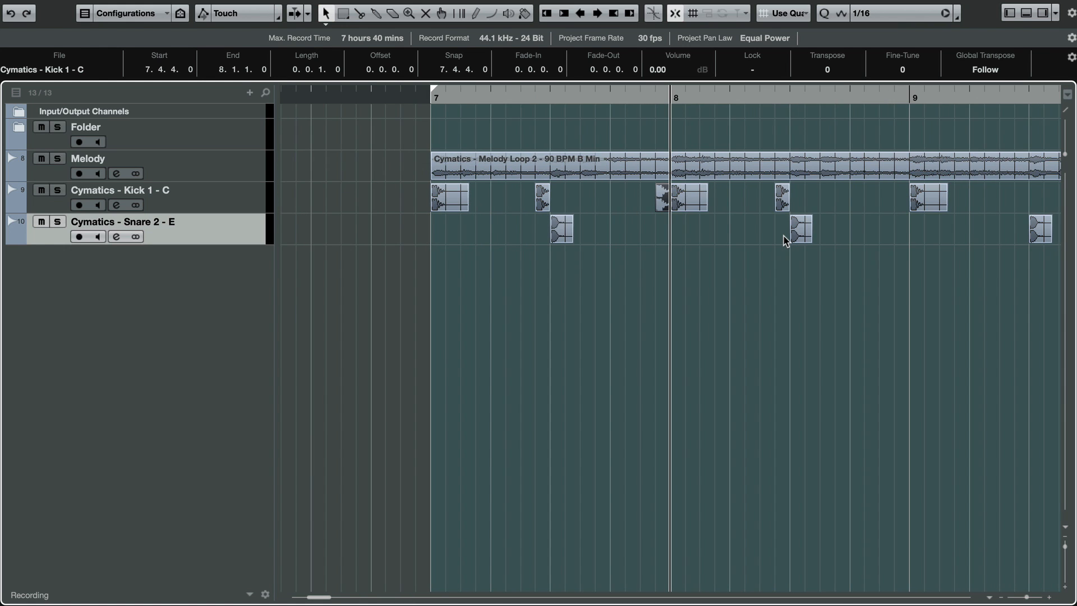
Step: Copy the trimmed kick from 7.2.4 to 7.4.1 on a new audio track below the snare, and set the quantize value to 1/32
{"action": "scroll", "coordinate": [785, 241], "scroll_direction": "left", "scroll_amount": 3}
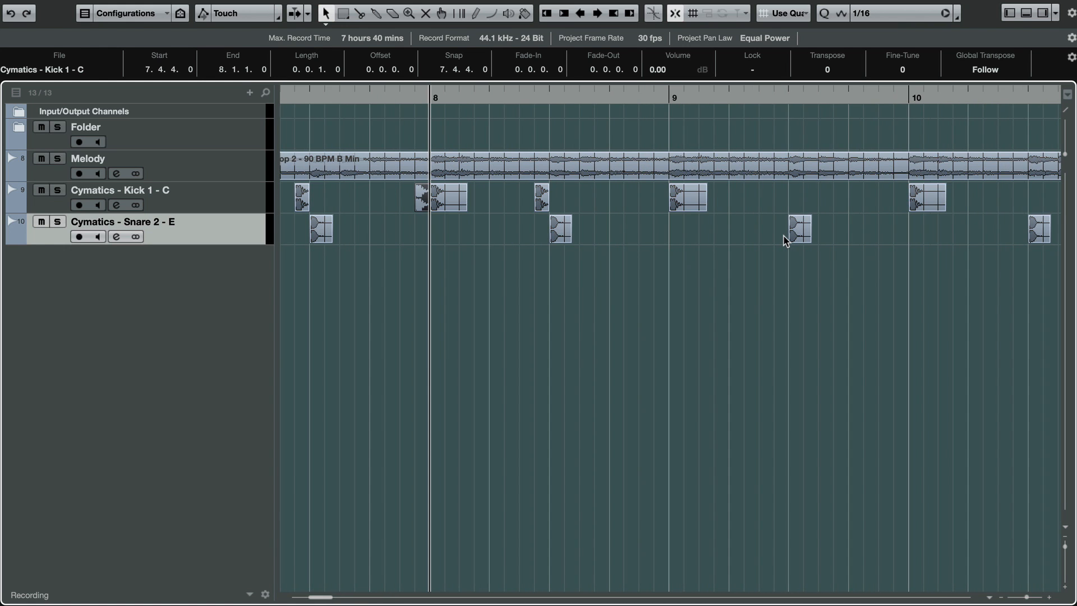
{"action": "scroll", "coordinate": [786, 241], "scroll_direction": "left", "scroll_amount": 4}
{"action": "key", "text": "g"}
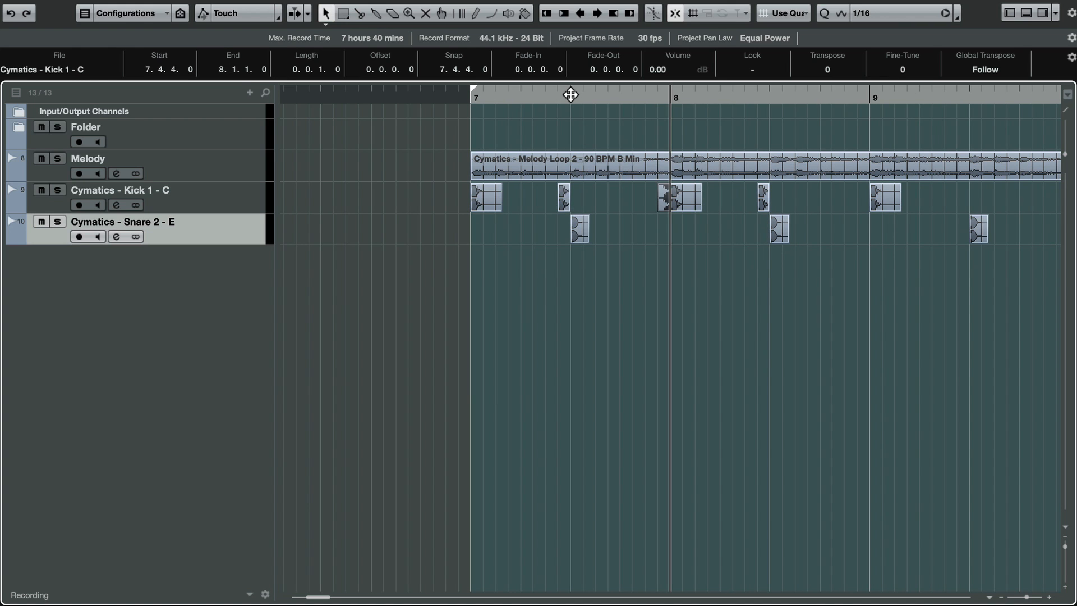
{"action": "key", "text": "h"}
{"action": "key", "text": "h"}
{"action": "key", "text": "h"}
{"action": "key", "text": "h"}
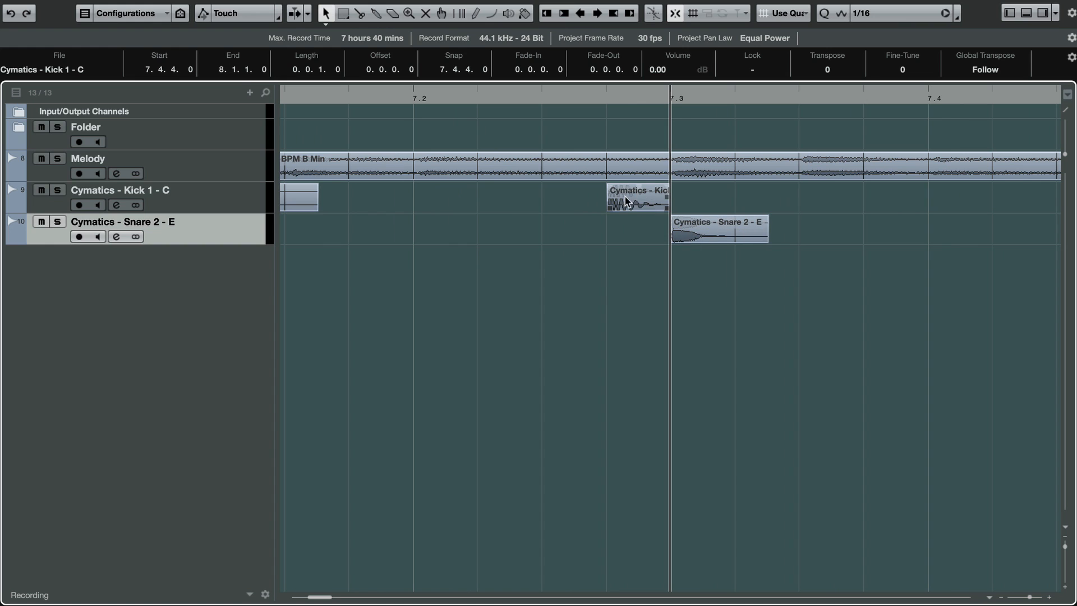
{"action": "left_click_drag", "start_coordinate": [628, 203], "coordinate": [933, 255]}
{"action": "scroll", "coordinate": [842, 275], "scroll_direction": "left", "scroll_amount": 5}
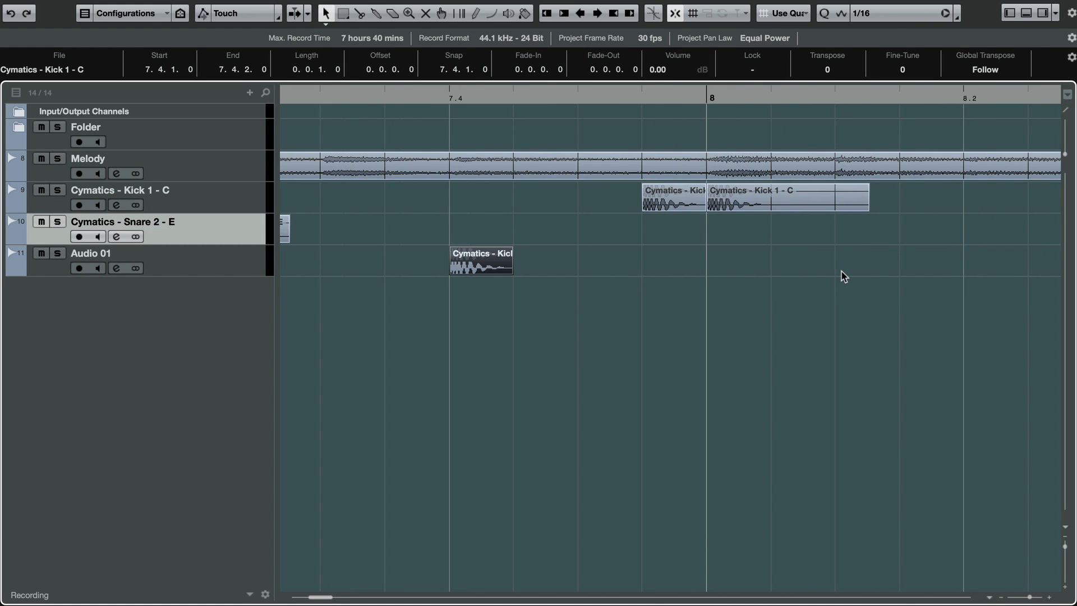
{"action": "left_click", "coordinate": [889, 12]}
{"action": "left_click", "coordinate": [889, 25]}
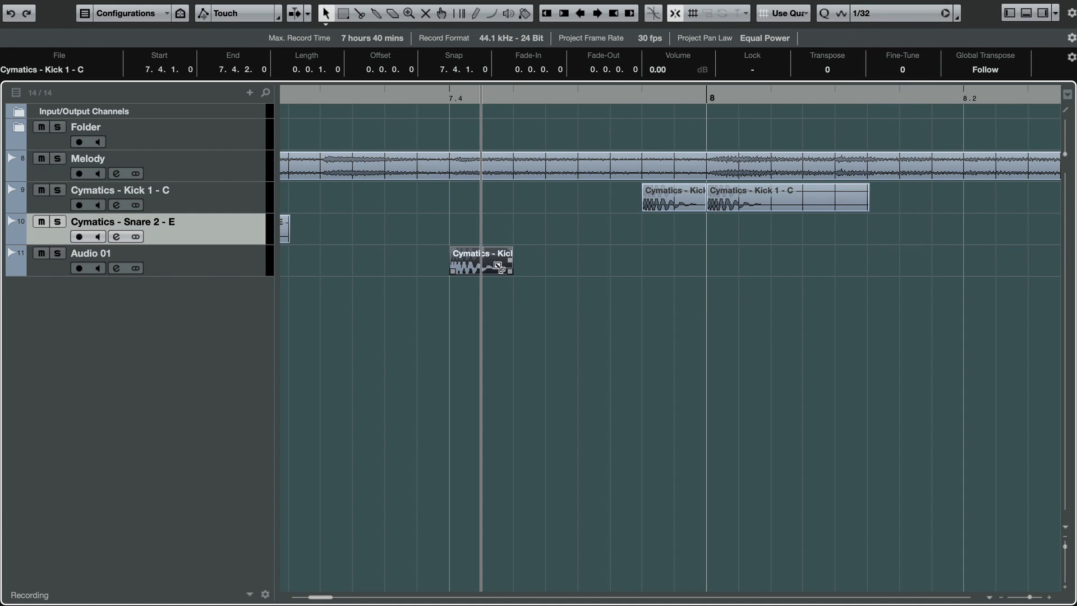
Step: Try a 1/32 kick roll from 7.4.1 by staggering overlapping, lengthened kick copies across separate tracks
{"action": "left_click_drag", "start_coordinate": [498, 267], "coordinate": [583, 257]}
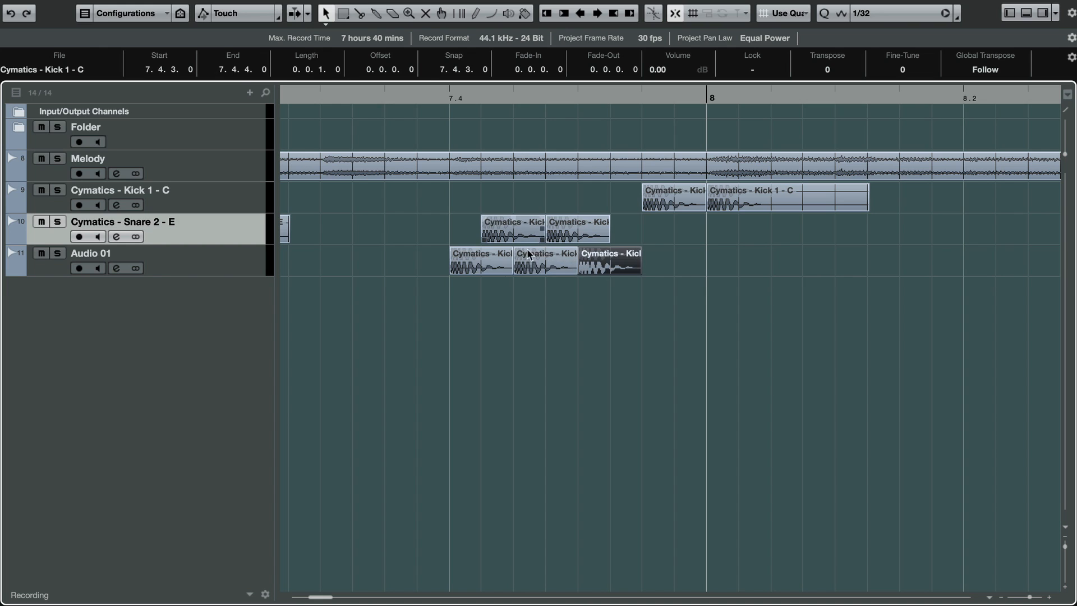
{"action": "left_click_drag", "start_coordinate": [542, 264], "coordinate": [543, 214]}
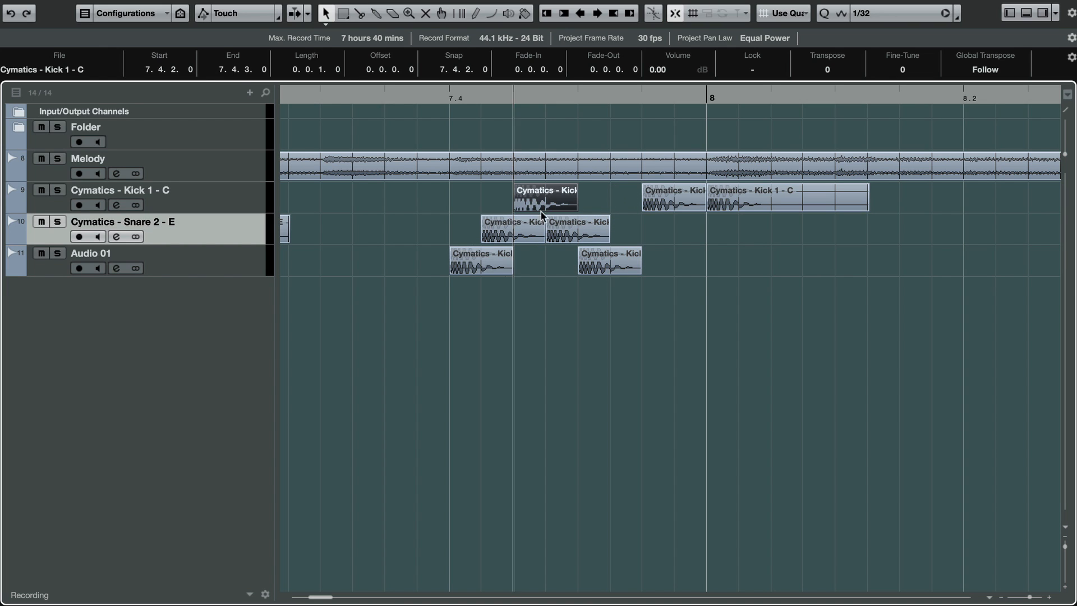
{"action": "left_click_drag", "start_coordinate": [511, 272], "coordinate": [545, 270]}
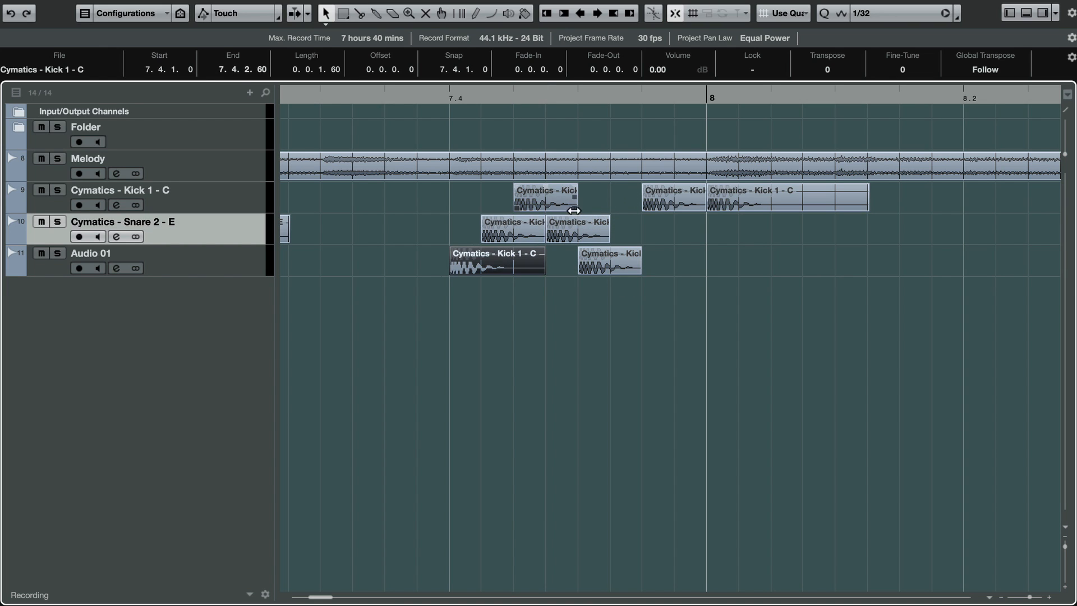
{"action": "left_click_drag", "start_coordinate": [572, 207], "coordinate": [609, 207]}
{"action": "left_click", "coordinate": [589, 231]}
{"action": "key", "text": "Delete"}
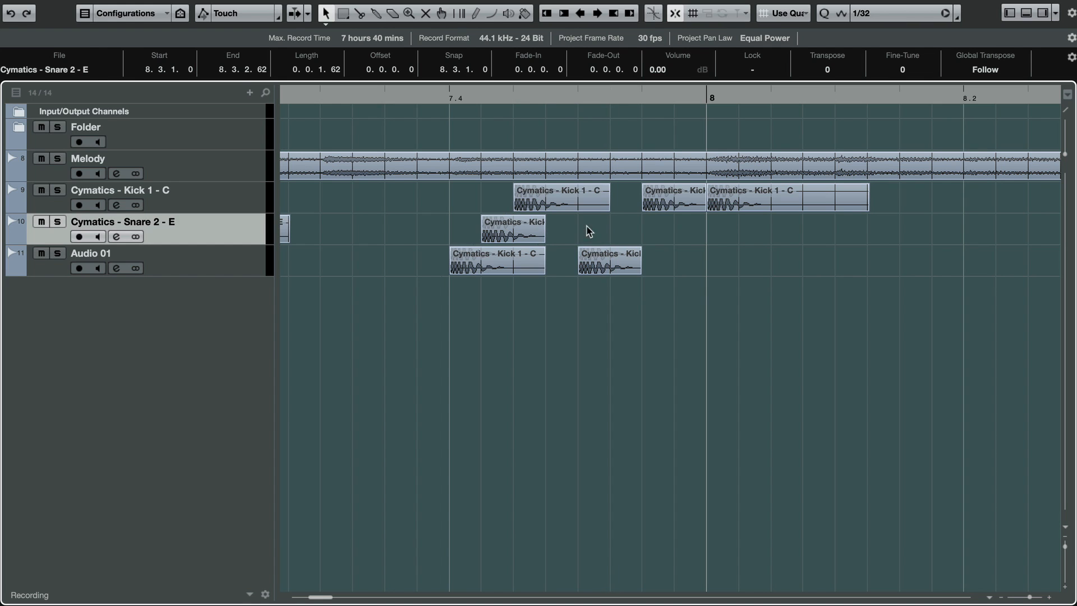
{"action": "left_click_drag", "start_coordinate": [544, 239], "coordinate": [634, 176]}
{"action": "left_click", "coordinate": [602, 264]}
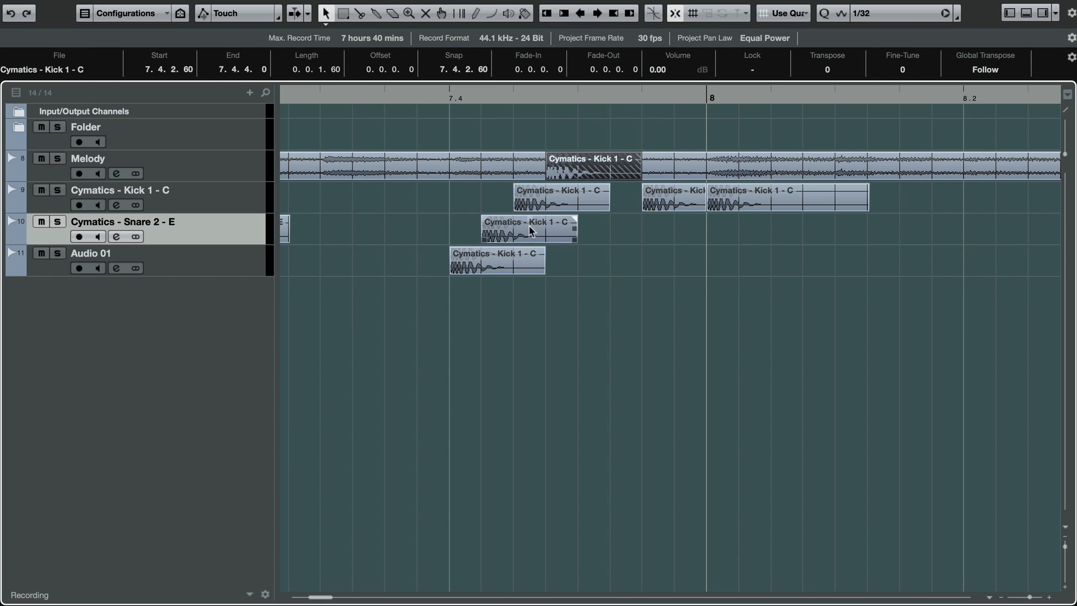
{"action": "left_click", "coordinate": [465, 259]}
{"action": "left_click", "coordinate": [493, 236]}
{"action": "left_click", "coordinate": [530, 205]}
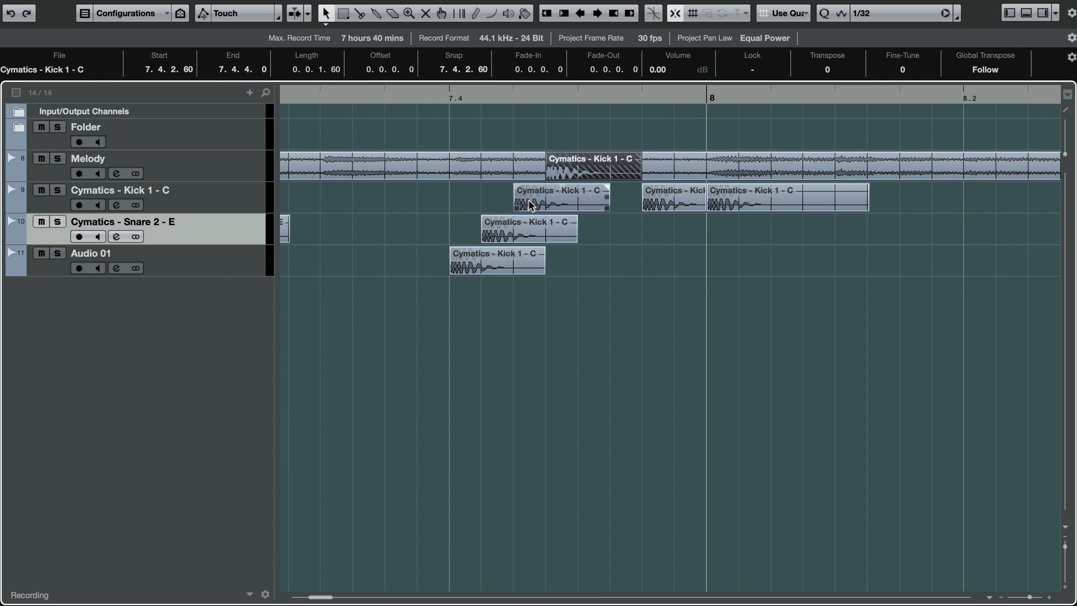
{"action": "left_click", "coordinate": [517, 235]}
Step: Undo the staggered kick copies back to the single kick at 7.4.1 on the Audio 01 track
{"action": "key", "text": "ctrl+z"}
{"action": "key", "text": "ctrl+z"}
{"action": "key", "text": "ctrl+z"}
{"action": "key", "text": "ctrl+z"}
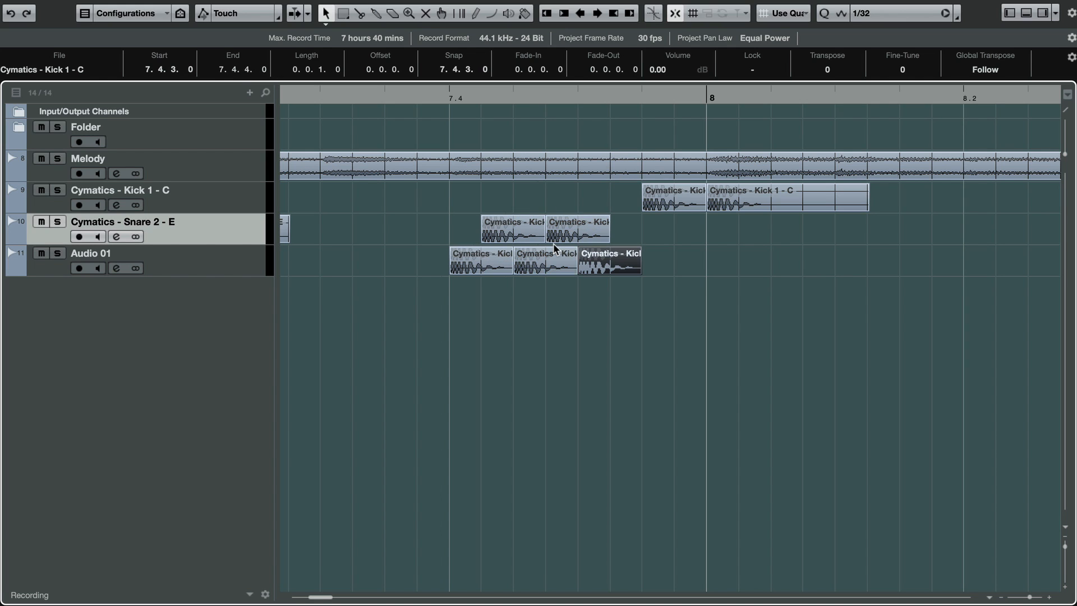
{"action": "key", "text": "ctrl+z"}
{"action": "key", "text": "ctrl+z"}
{"action": "key", "text": "ctrl+z"}
{"action": "key", "text": "ctrl+z"}
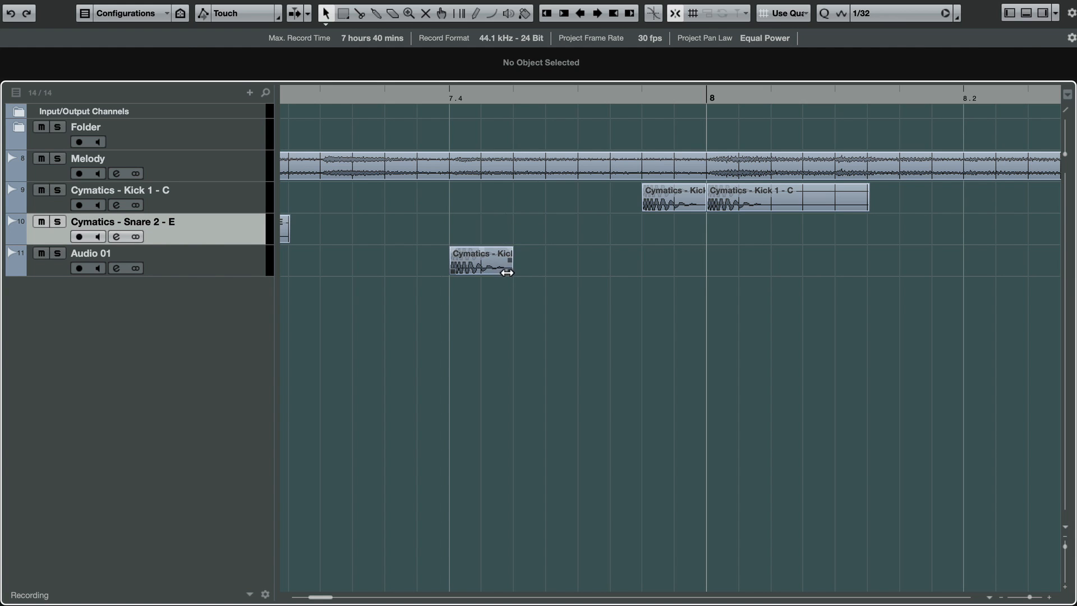
Step: Trim the Audio 01 kick to a 1/32 note, repeat it back to back up to 7.4.4, and play the roll from 7.4
{"action": "left_click_drag", "start_coordinate": [507, 273], "coordinate": [631, 267]}
{"action": "left_click", "coordinate": [451, 101]}
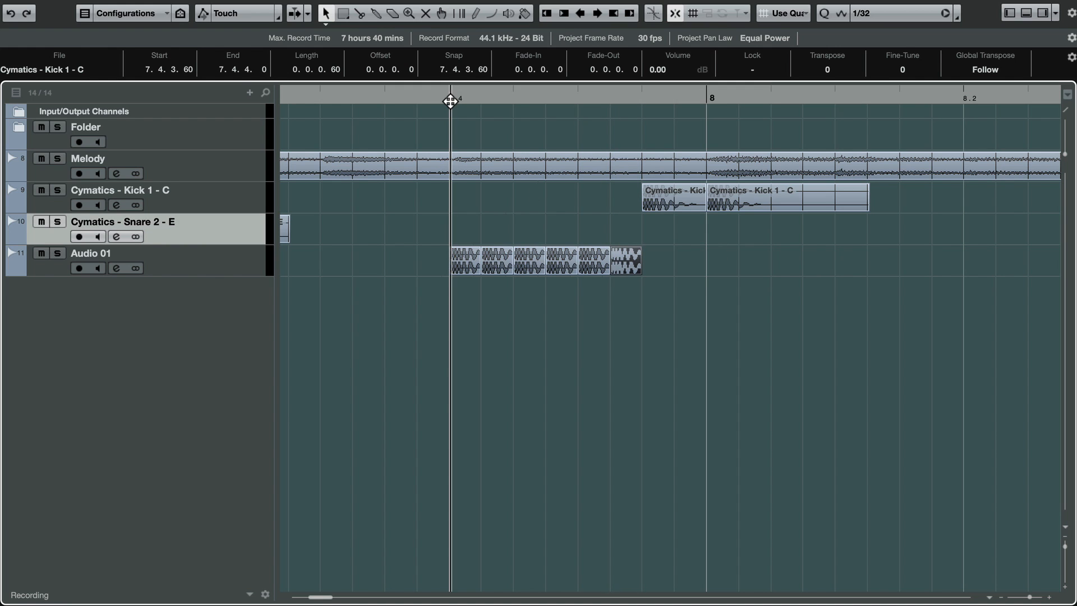
{"action": "key", "text": "space"}
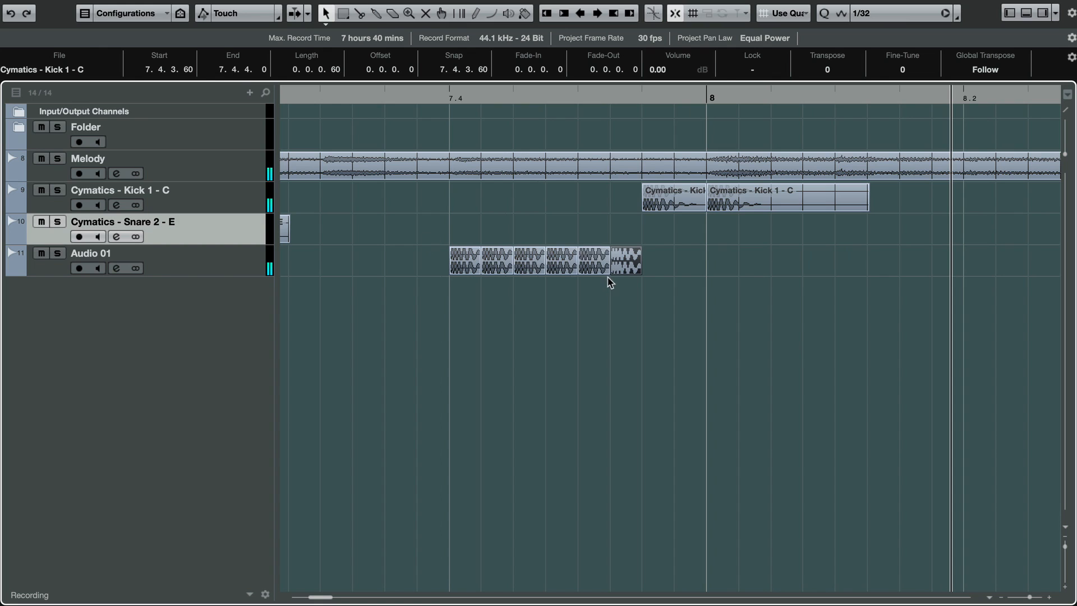
{"action": "left_click", "coordinate": [447, 93]}
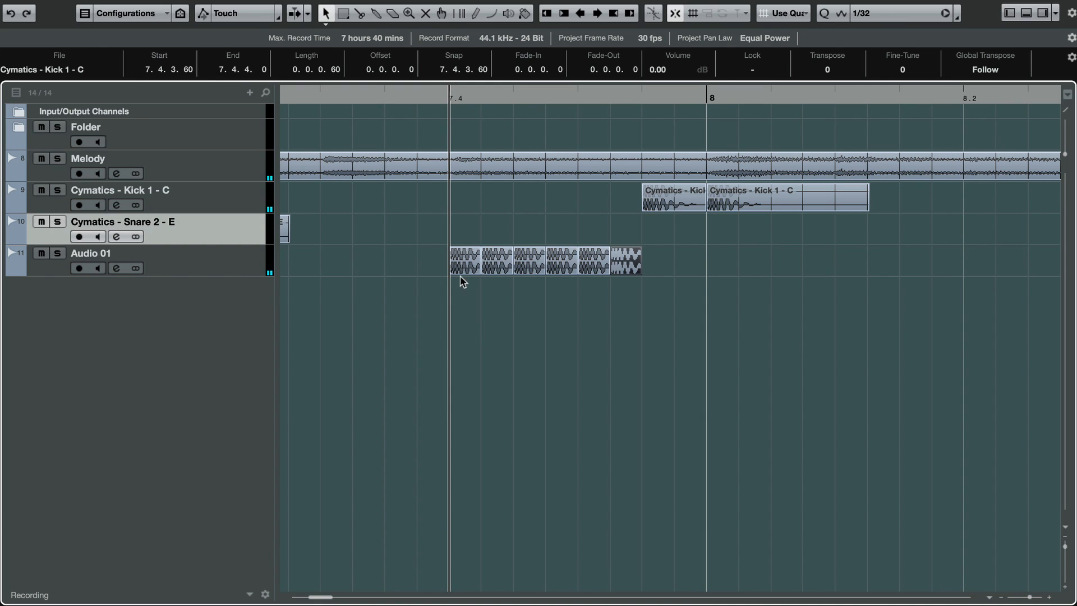
{"action": "key", "text": "space"}
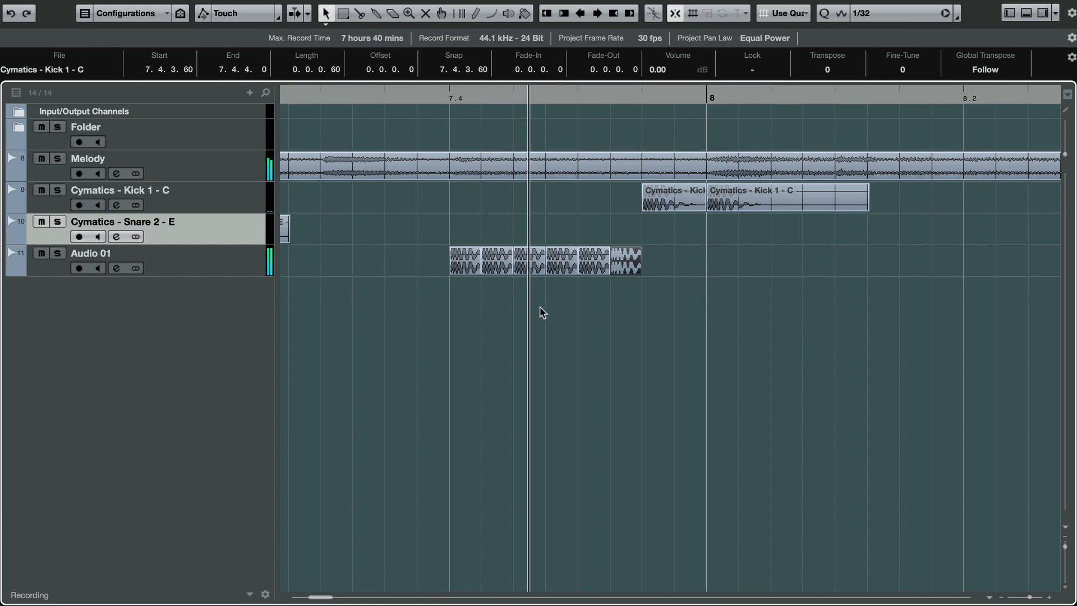
{"action": "key", "text": "space"}
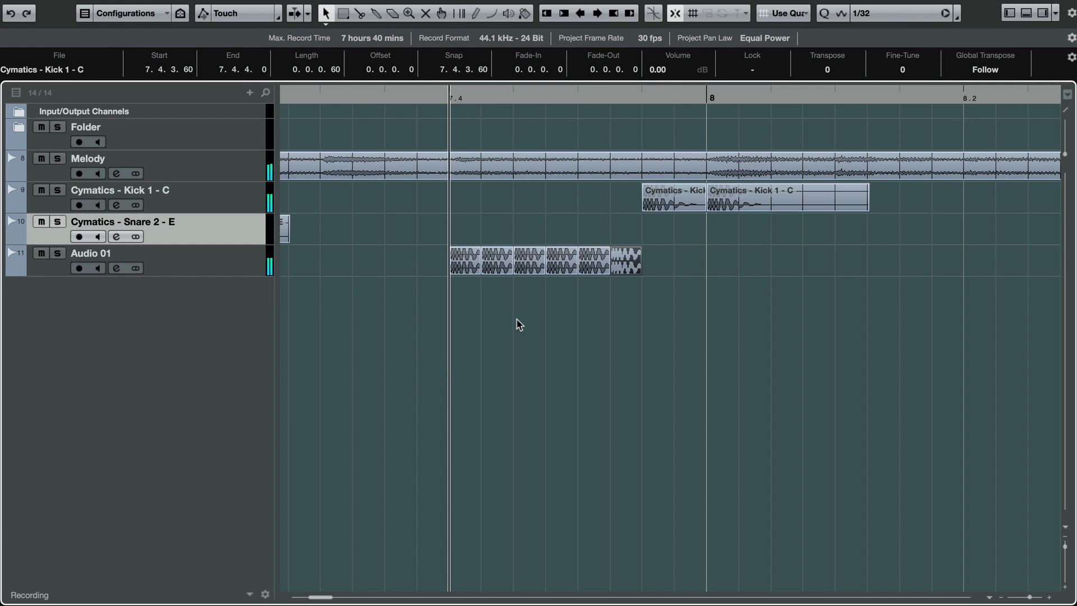
Step: Enlarge the Audio 01 track and examine the waveform at the cut between the first two kick slices
{"action": "key", "text": "h"}
{"action": "key", "text": "h"}
{"action": "key", "text": "h"}
{"action": "key", "text": "h"}
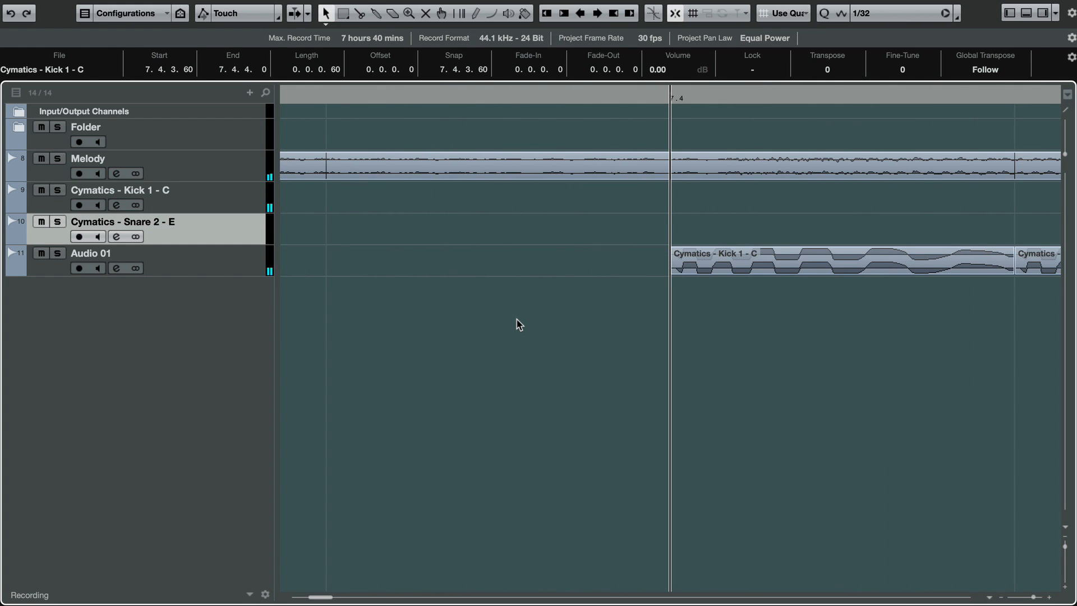
{"action": "scroll", "coordinate": [942, 298], "scroll_direction": "right", "scroll_amount": 5}
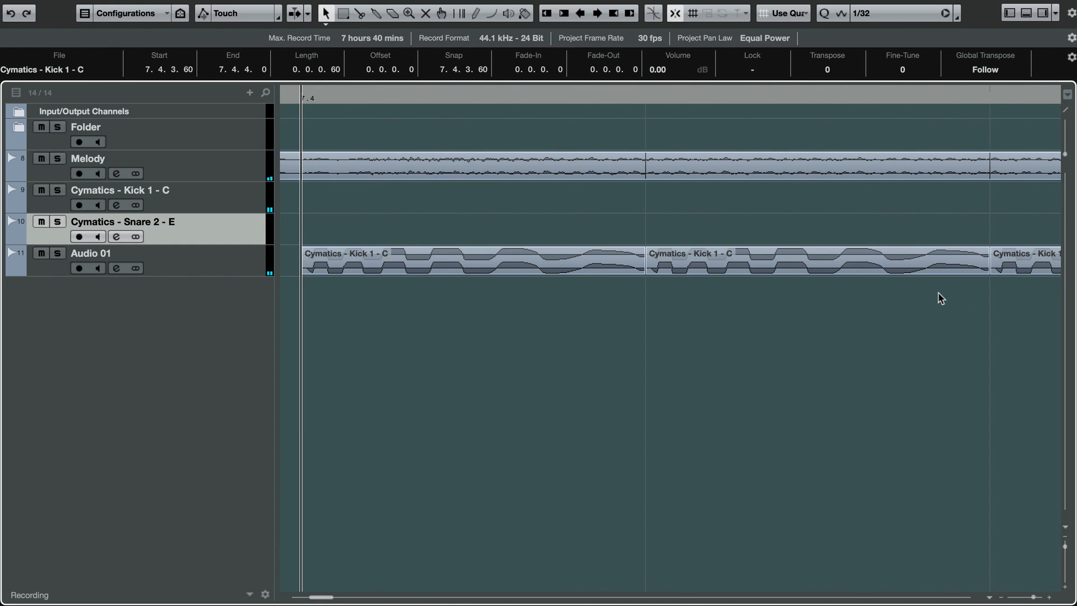
{"action": "left_click", "coordinate": [255, 265]}
{"action": "key", "text": "ctrl+Down"}
{"action": "left_click", "coordinate": [643, 97]}
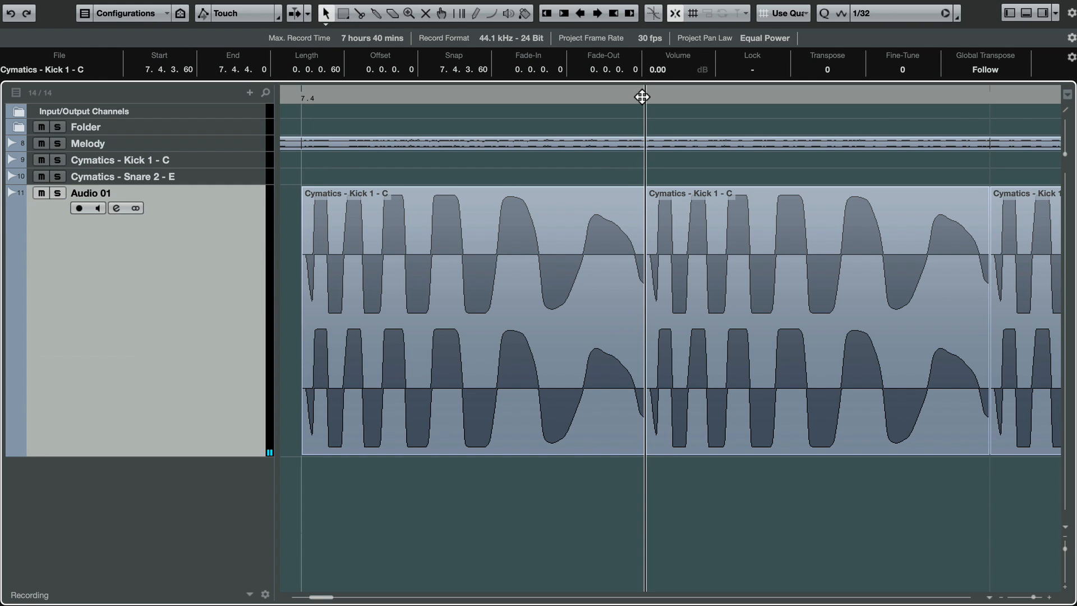
{"action": "left_click_drag", "start_coordinate": [642, 97], "coordinate": [765, 307]}
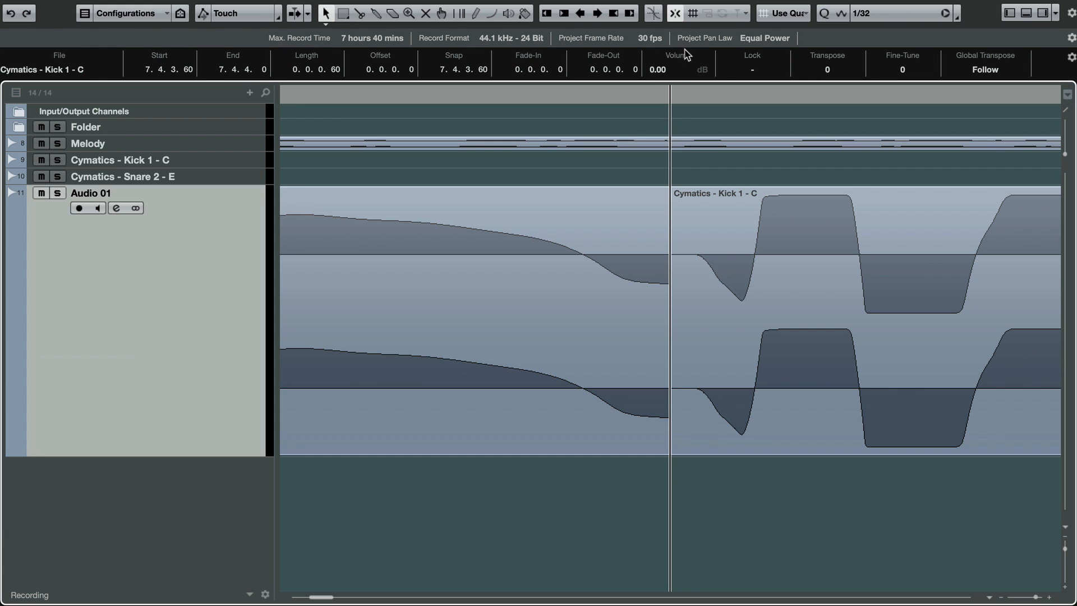
Step: Turn on Snap to Zero Crossing for editing the kick slices on the Audio 01 track
{"action": "key", "text": "g"}
{"action": "key", "text": "g"}
{"action": "key", "text": "g"}
{"action": "key", "text": "g"}
{"action": "key", "text": "g"}
{"action": "key", "text": "g"}
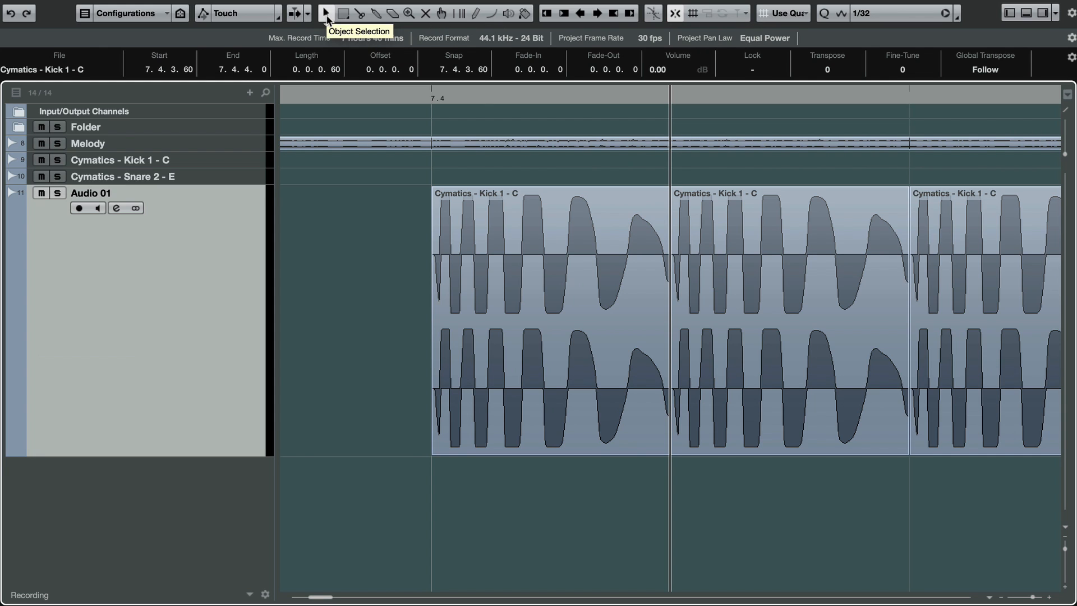
{"action": "left_click", "coordinate": [653, 13]}
{"action": "left_click", "coordinate": [634, 307]}
Step: Split the first kick slice on the Audio 01 track at its last upward zero crossing and delete the tail
{"action": "key", "text": "h"}
{"action": "key", "text": "h"}
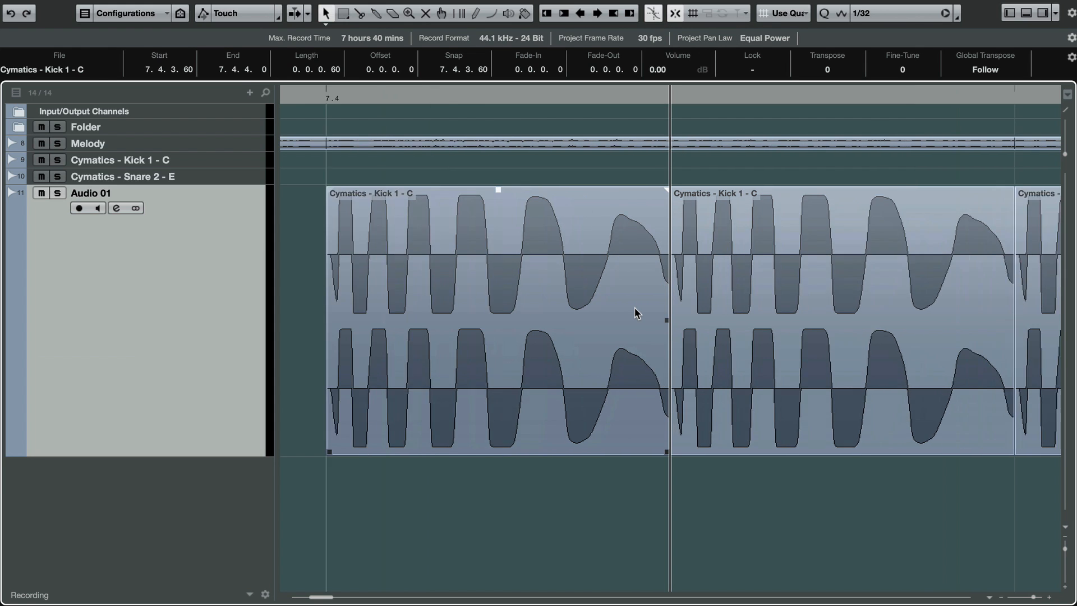
{"action": "key", "text": "h"}
{"action": "key", "text": "h"}
{"action": "key", "text": "h"}
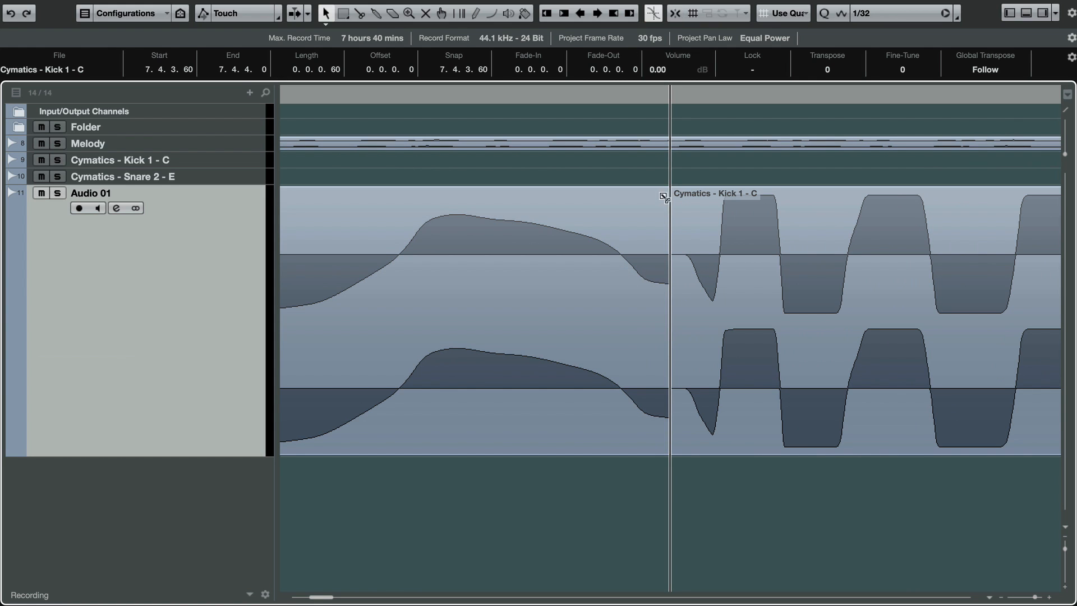
{"action": "left_click", "coordinate": [651, 219]}
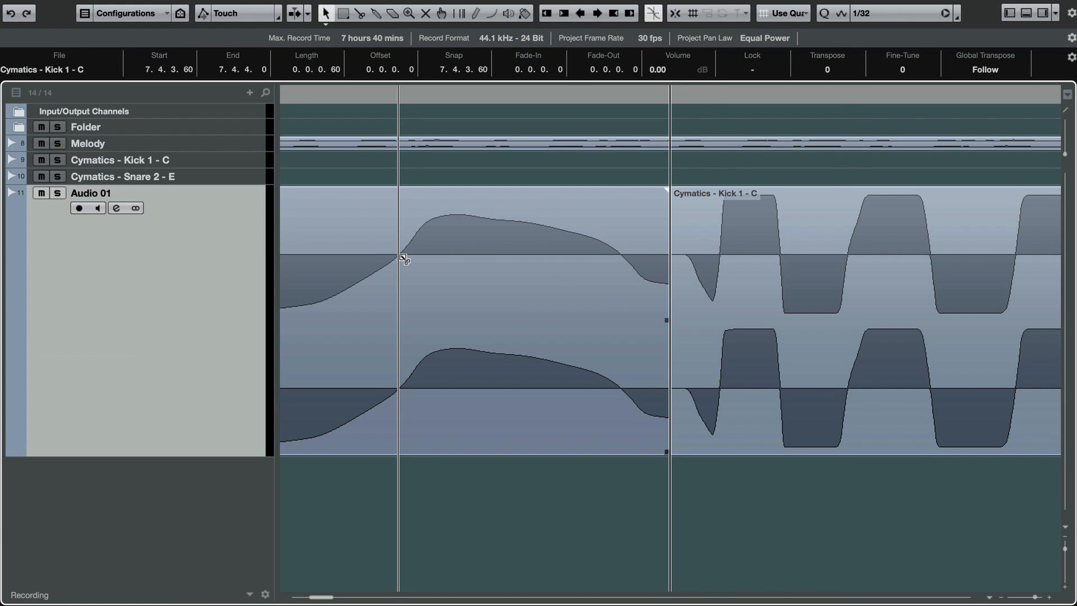
{"action": "left_click", "coordinate": [456, 286]}
{"action": "key", "text": "Delete"}
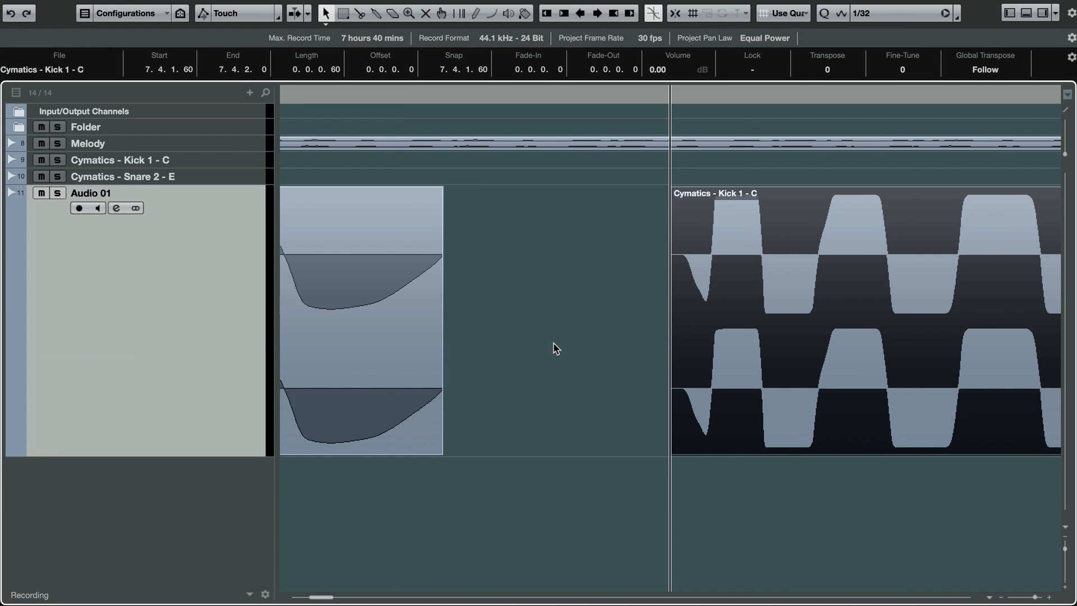
Step: Cut the second and third kick slices on the Audio 01 track at the matching zero crossing and delete their tails
{"action": "key", "text": "g"}
{"action": "key", "text": "g"}
{"action": "key", "text": "g"}
{"action": "key", "text": "g"}
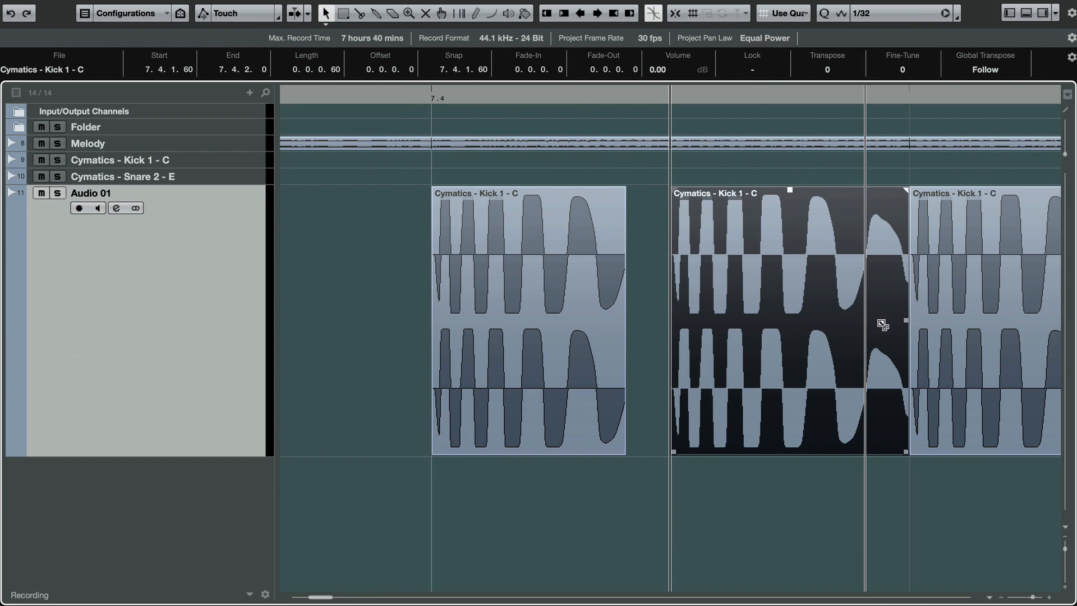
{"action": "left_click", "coordinate": [882, 325], "text": "alt"}
{"action": "key", "text": "Delete"}
{"action": "scroll", "coordinate": [878, 320], "scroll_direction": "right", "scroll_amount": 5}
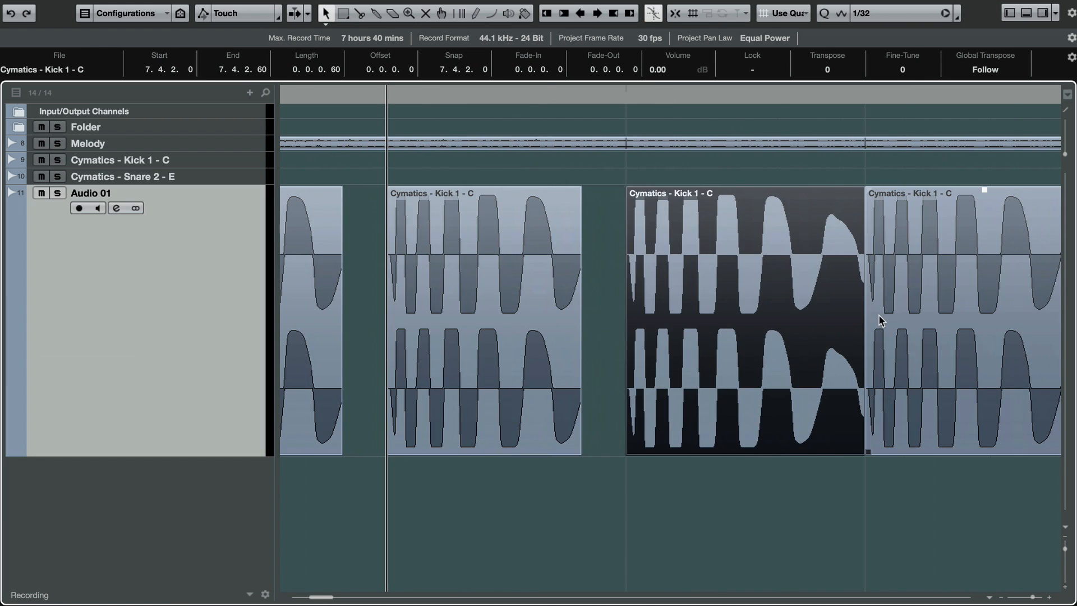
{"action": "left_click", "coordinate": [828, 307], "text": "alt"}
{"action": "key", "text": "Delete"}
Step: Cut the remaining three kick slices up to 7.4.4 at the same zero crossing and delete their tails
{"action": "scroll", "coordinate": [835, 308], "scroll_direction": "right", "scroll_amount": 3}
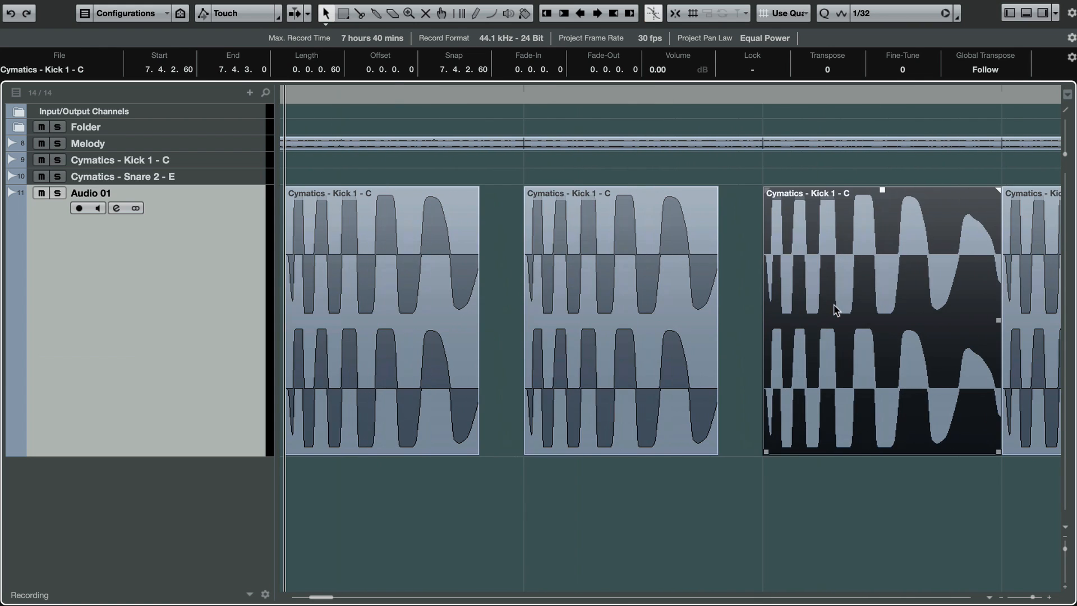
{"action": "left_click", "coordinate": [948, 295], "text": "alt"}
{"action": "key", "text": "Delete"}
{"action": "scroll", "coordinate": [949, 298], "scroll_direction": "right", "scroll_amount": 4}
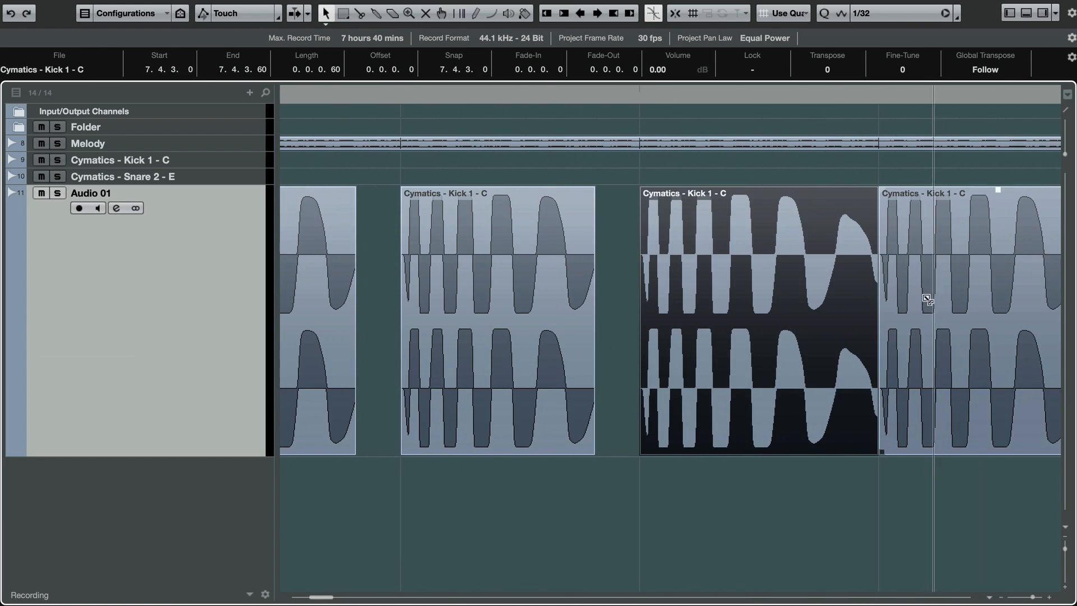
{"action": "left_click", "coordinate": [853, 283], "text": "alt"}
{"action": "key", "text": "Delete"}
{"action": "scroll", "coordinate": [853, 283], "scroll_direction": "right", "scroll_amount": 4}
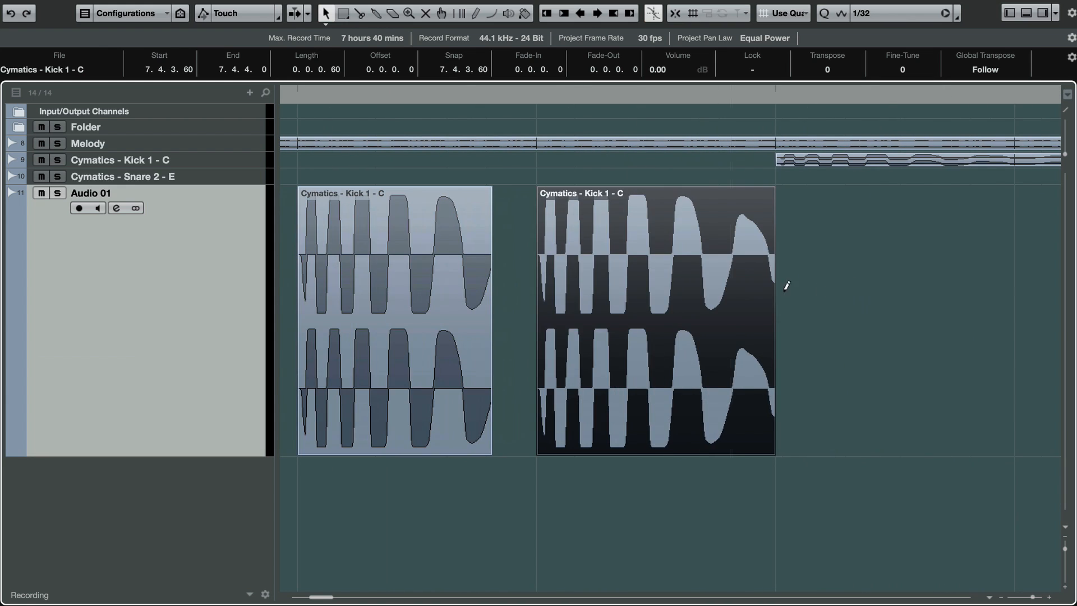
{"action": "left_click", "coordinate": [732, 293], "text": "alt"}
{"action": "key", "text": "Delete"}
Step: Play the trimmed kick roll on the Audio 01 track from 7.4 and compare it with the untrimmed back-to-back roll
{"action": "scroll", "coordinate": [736, 293], "scroll_direction": "down", "scroll_amount": 4}
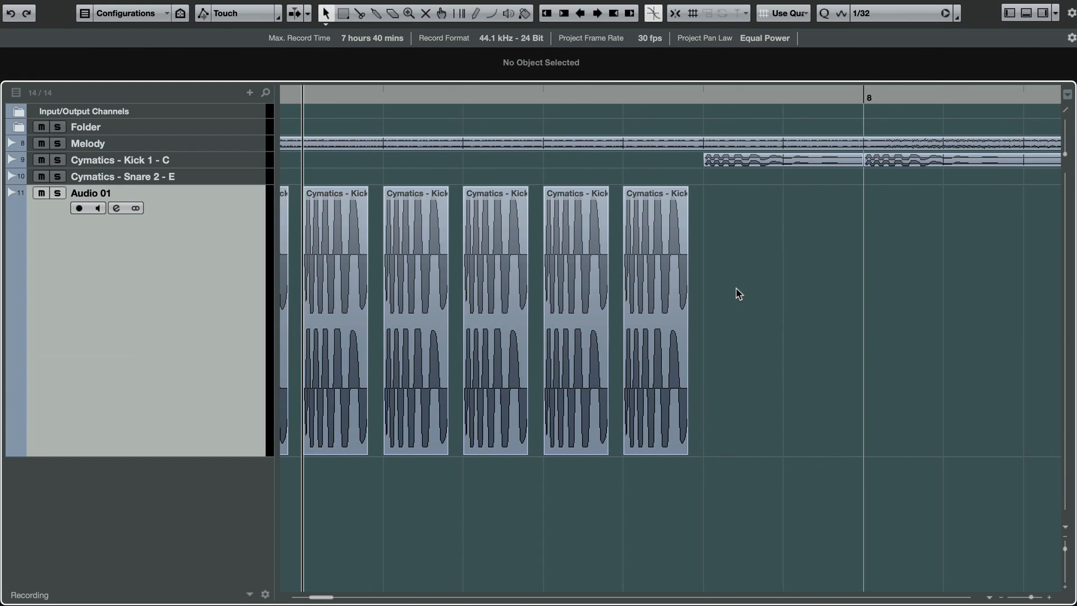
{"action": "scroll", "coordinate": [738, 293], "scroll_direction": "down", "scroll_amount": 2}
{"action": "left_click", "coordinate": [608, 99]}
{"action": "key", "text": "space"}
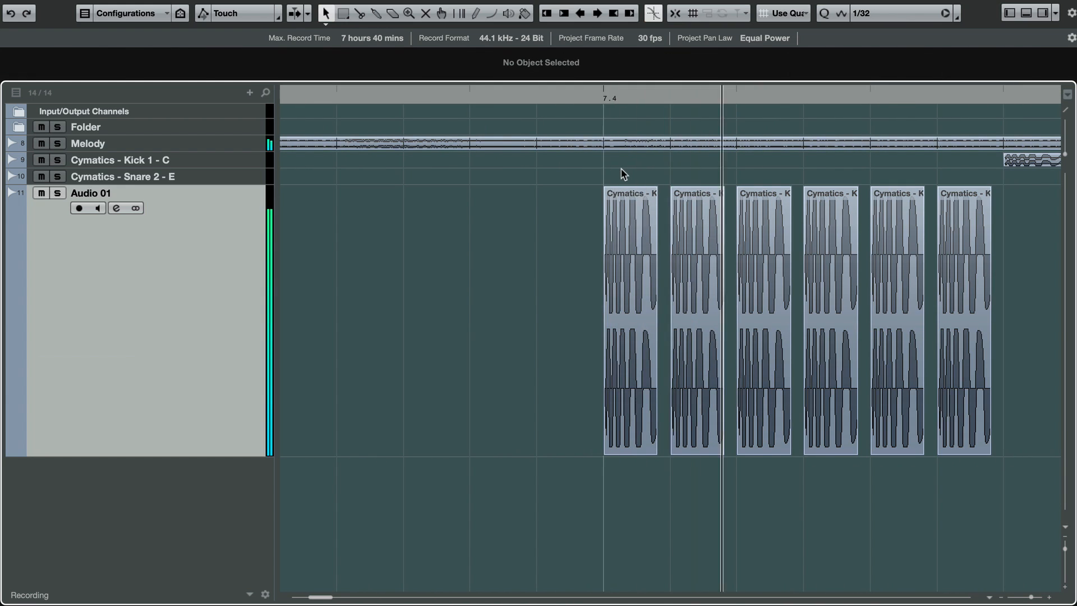
{"action": "left_click", "coordinate": [616, 205]}
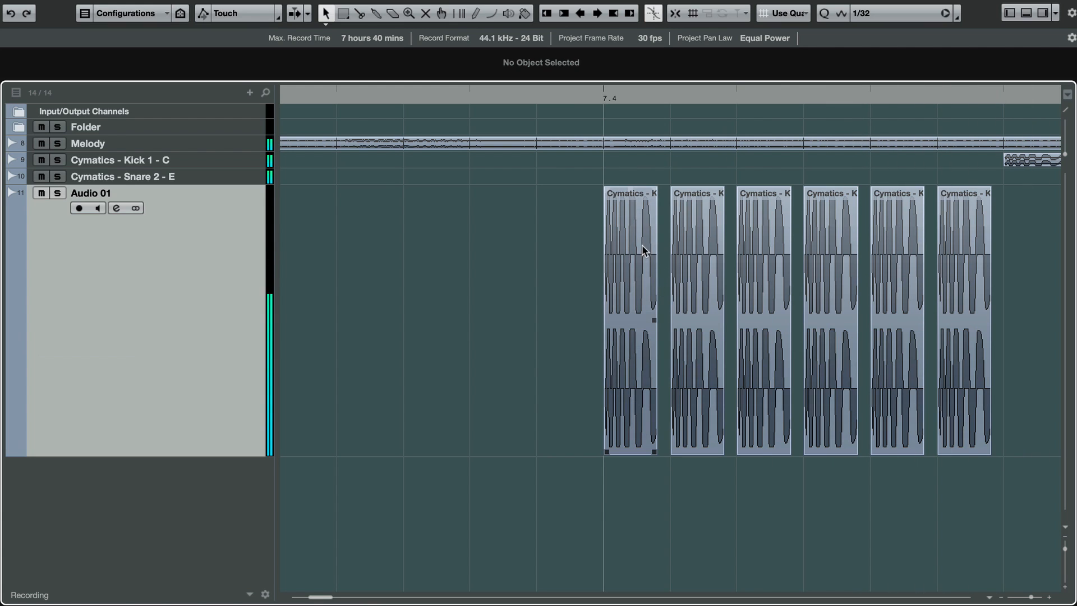
{"action": "left_click", "coordinate": [541, 100]}
{"action": "key", "text": "space"}
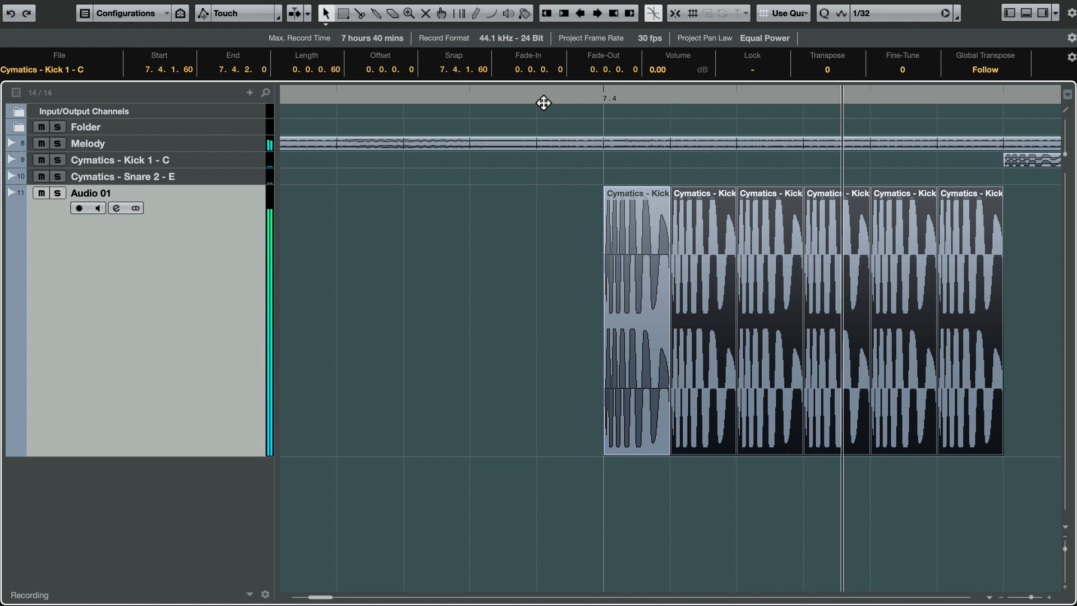
{"action": "mouse_move", "coordinate": [521, 289]}
{"action": "left_mouse_down"}
{"action": "mouse_move", "coordinate": [600, 289]}
{"action": "mouse_move", "coordinate": [950, 432]}
{"action": "left_mouse_up"}
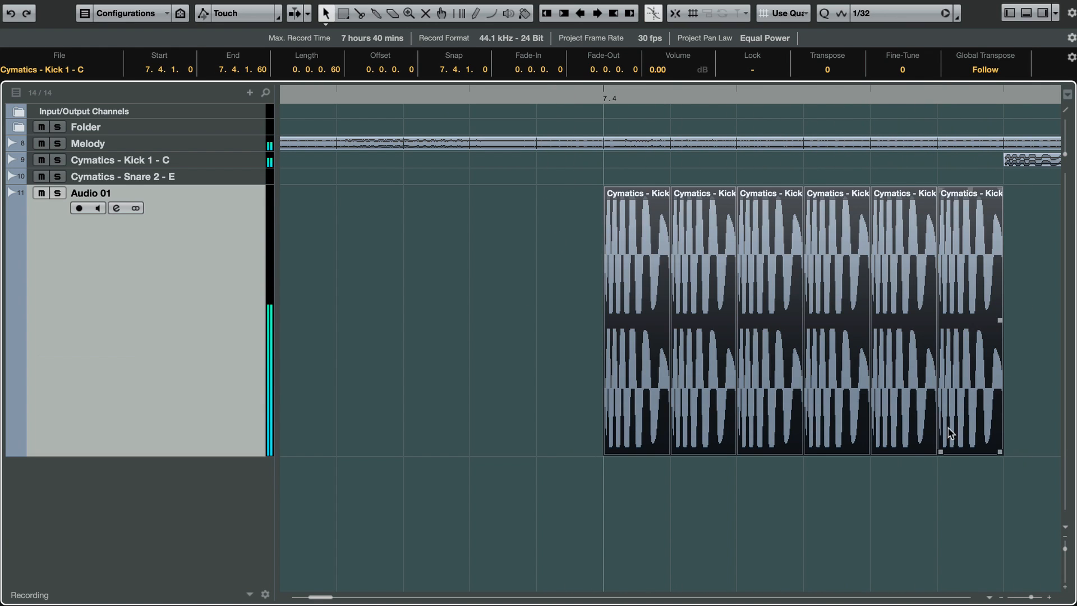
{"action": "left_click", "coordinate": [667, 98]}
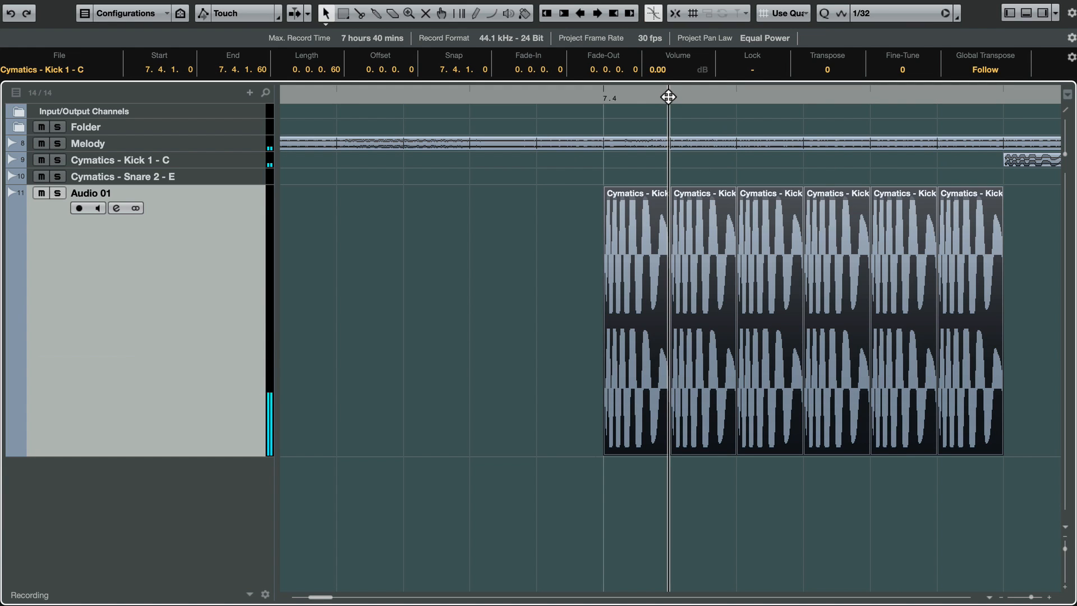
Step: Replace the untrimmed kick copies with 1/32-spaced repeats of the trimmed first kick up to 7.4.4 and play the roll from 7.4
{"action": "left_click_drag", "start_coordinate": [1042, 306], "coordinate": [656, 353]}
{"action": "key", "text": "Delete"}
{"action": "left_click", "coordinate": [656, 116]}
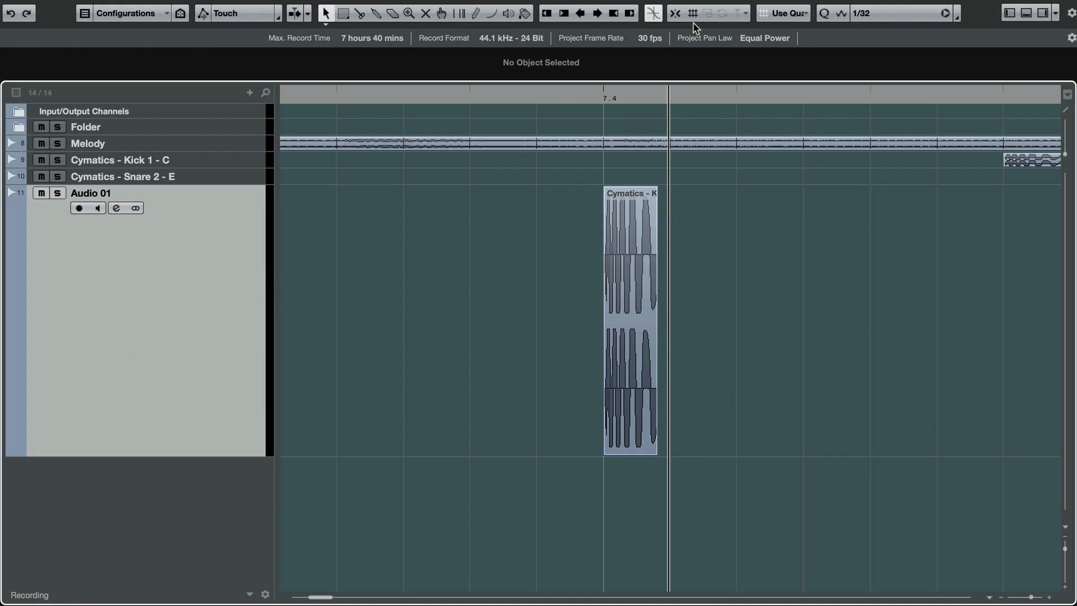
{"action": "left_click_drag", "start_coordinate": [631, 308], "coordinate": [960, 307]}
{"action": "left_click", "coordinate": [601, 100]}
{"action": "key", "text": "space"}
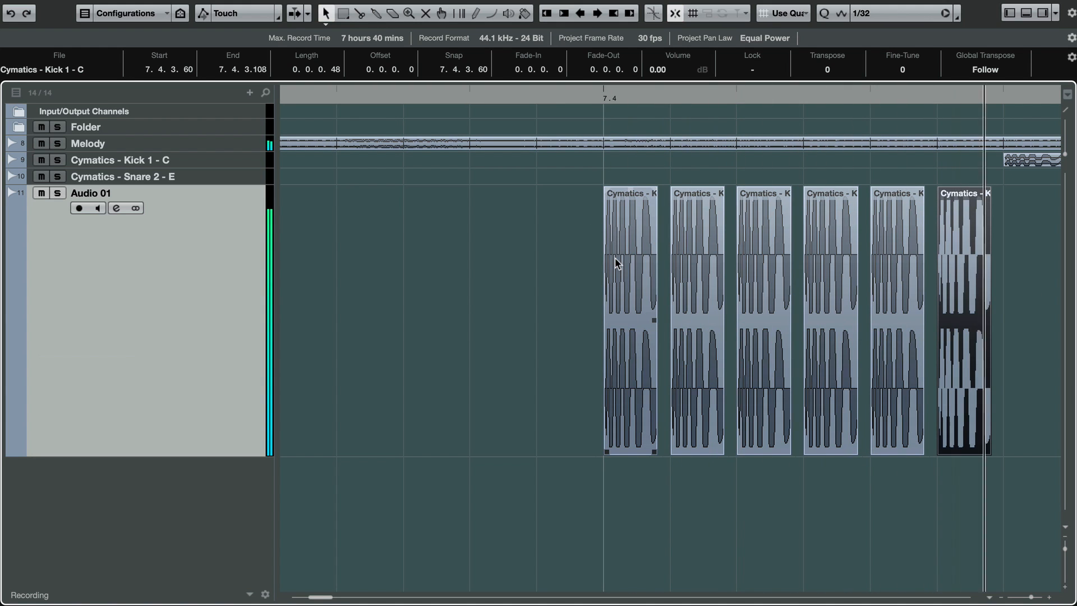
Step: Delete the kick roll slices and remove the Audio 01 track from the project
{"action": "key", "text": "g"}
{"action": "key", "text": "g"}
{"action": "key", "text": "g"}
{"action": "key", "text": "g"}
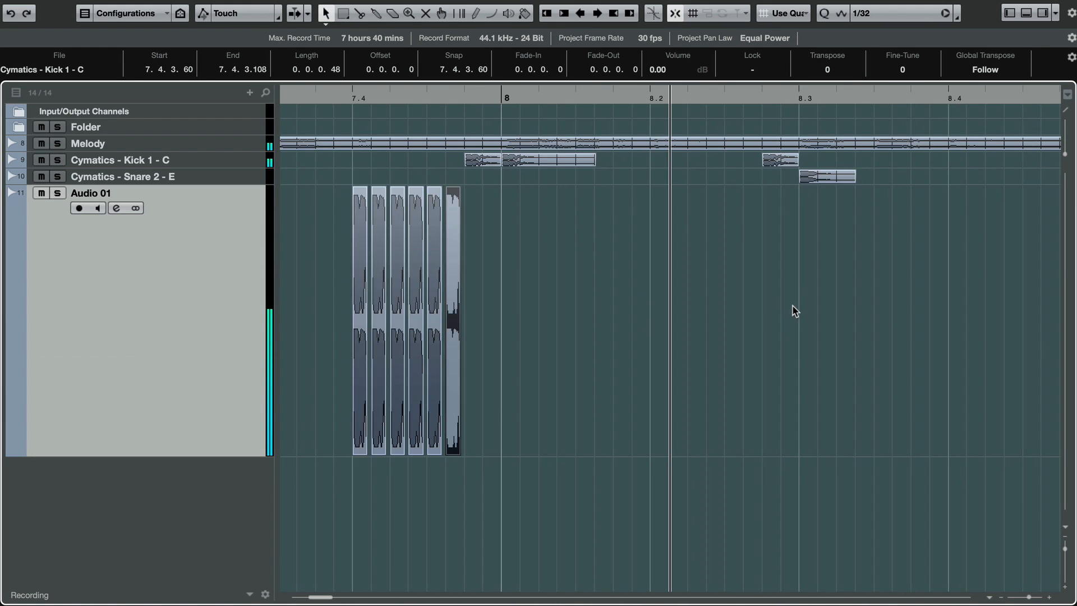
{"action": "key", "text": "Delete"}
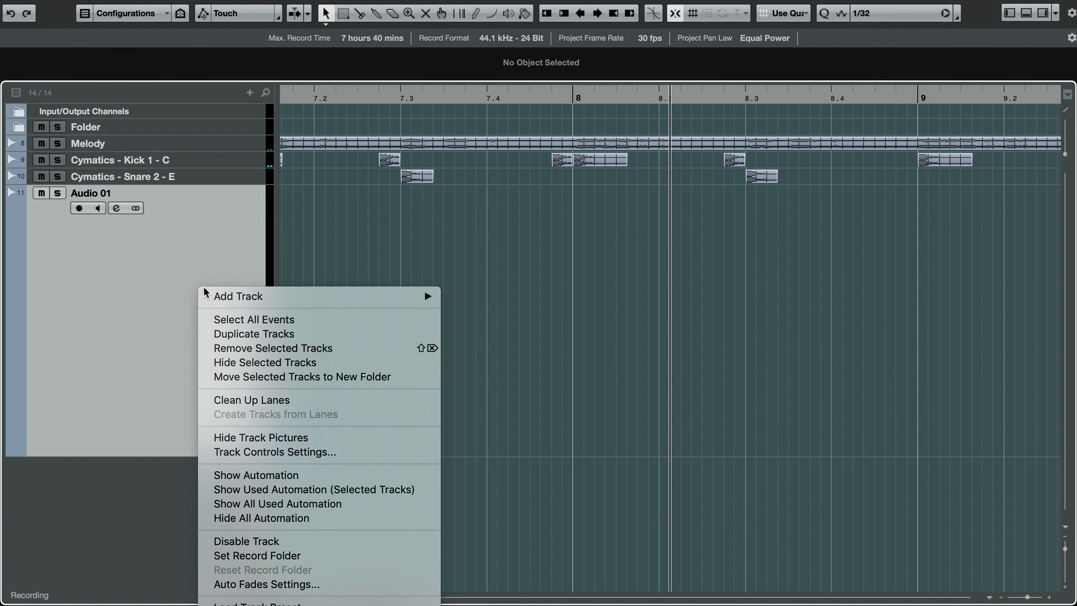
{"action": "left_click", "coordinate": [288, 348]}
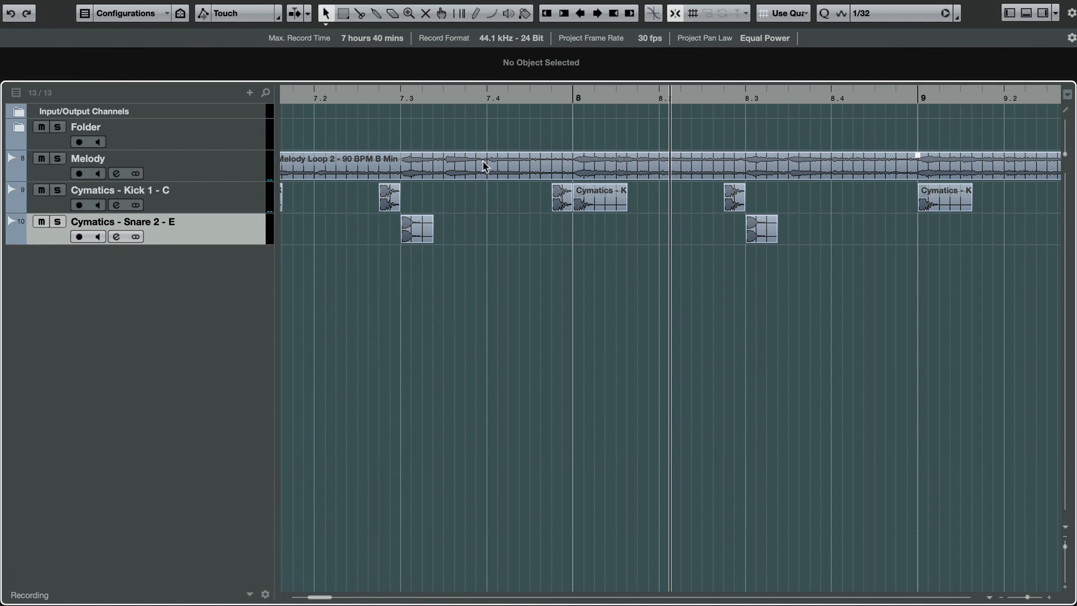
Step: Play the kick and snare pattern with the melody loop from bar 7
{"action": "key", "text": "g"}
{"action": "key", "text": "g"}
{"action": "key", "text": "g"}
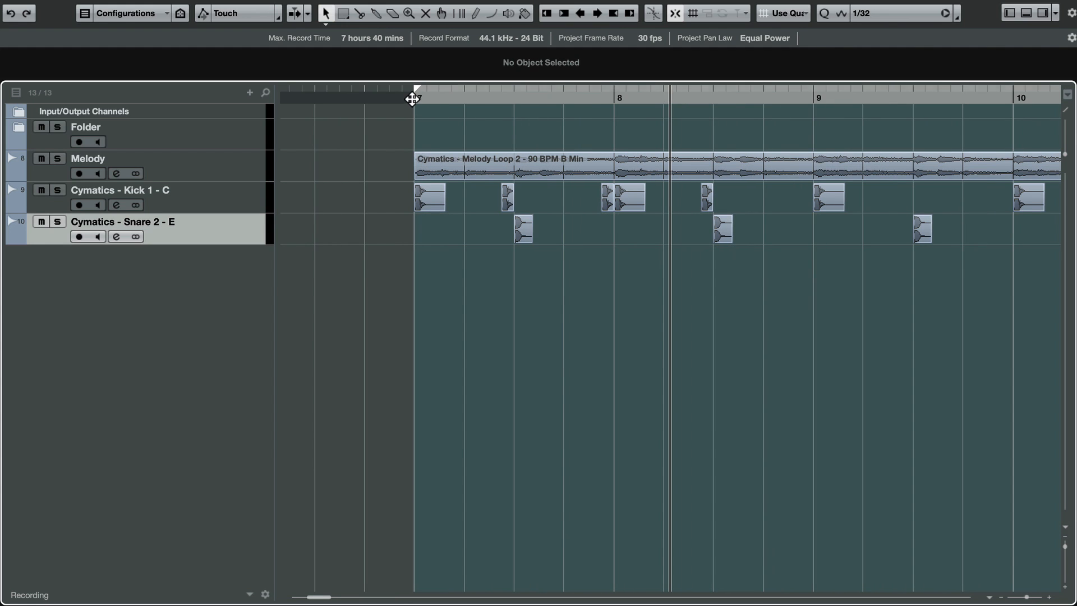
{"action": "left_click", "coordinate": [412, 98]}
{"action": "scroll", "coordinate": [508, 200], "scroll_direction": "right", "scroll_amount": 5}
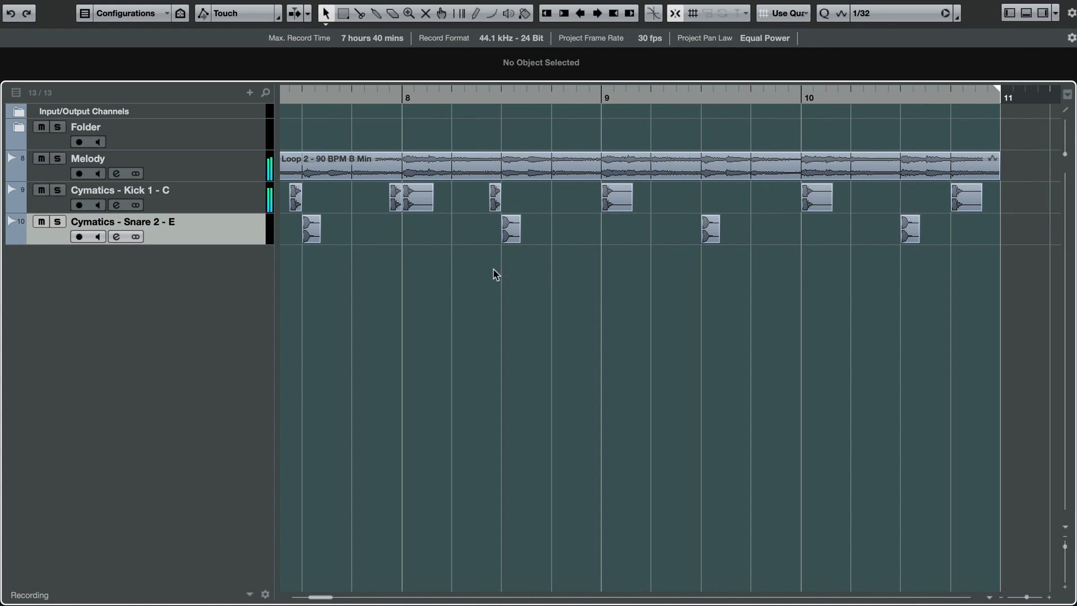
{"action": "key", "text": "space"}
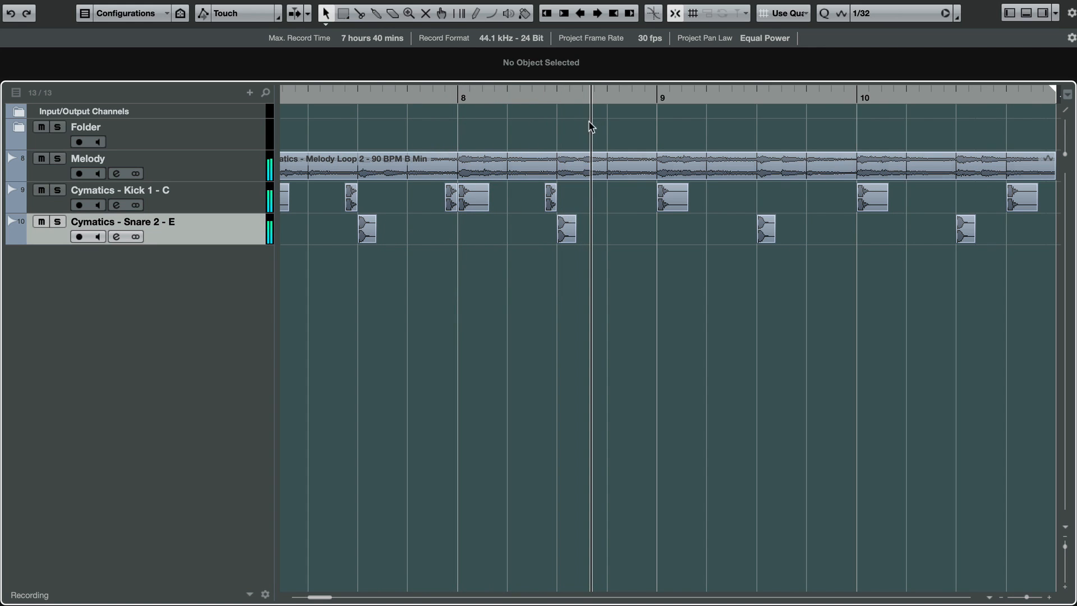
Step: Copy the short kick just before 8.3 to 8.3.3 on the kick track and play the pattern from 8.3
{"action": "left_click_drag", "start_coordinate": [551, 197], "coordinate": [587, 205]}
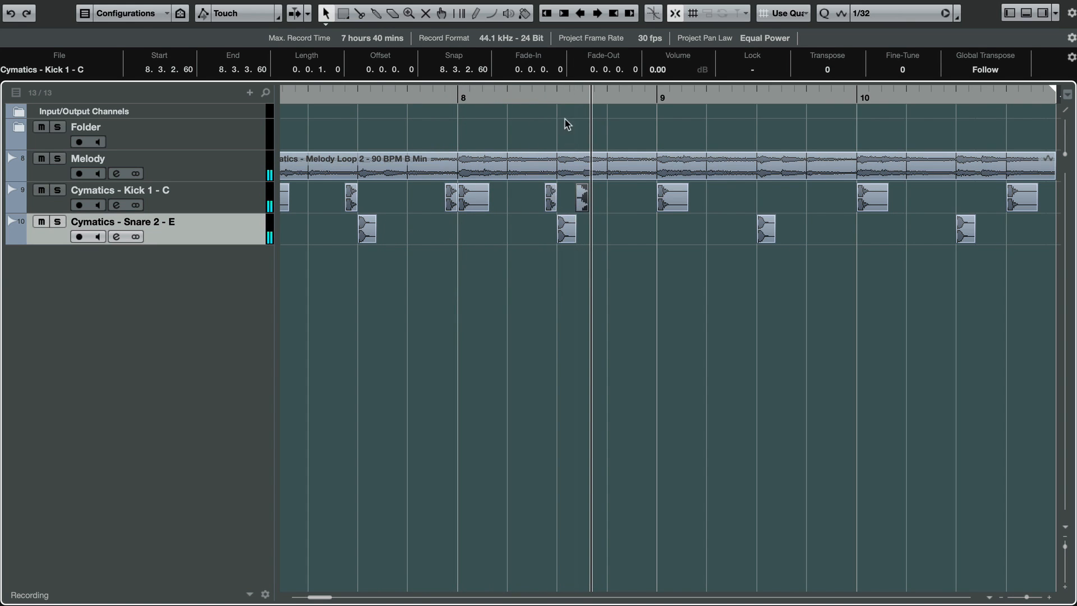
{"action": "left_click", "coordinate": [553, 96]}
{"action": "key", "text": "h"}
{"action": "key", "text": "h"}
{"action": "key", "text": "h"}
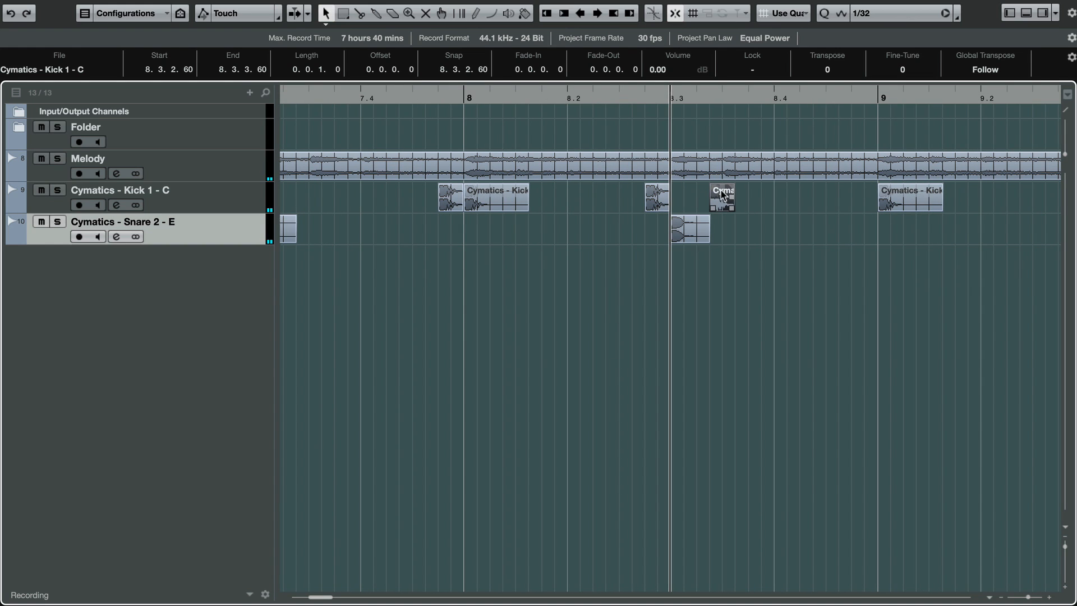
{"action": "left_click_drag", "start_coordinate": [736, 199], "coordinate": [747, 199]}
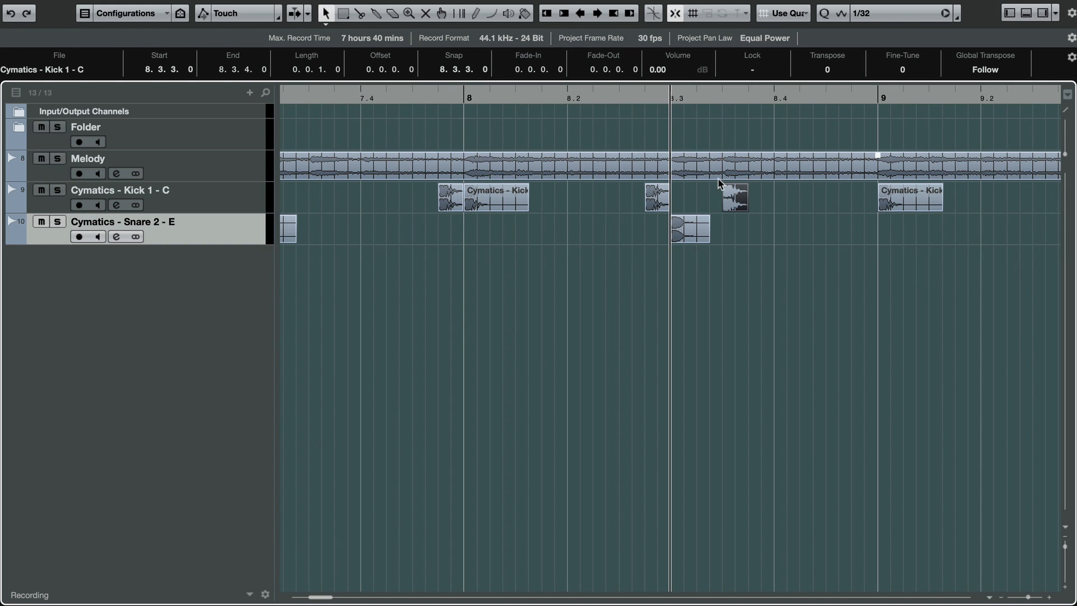
{"action": "key", "text": "space"}
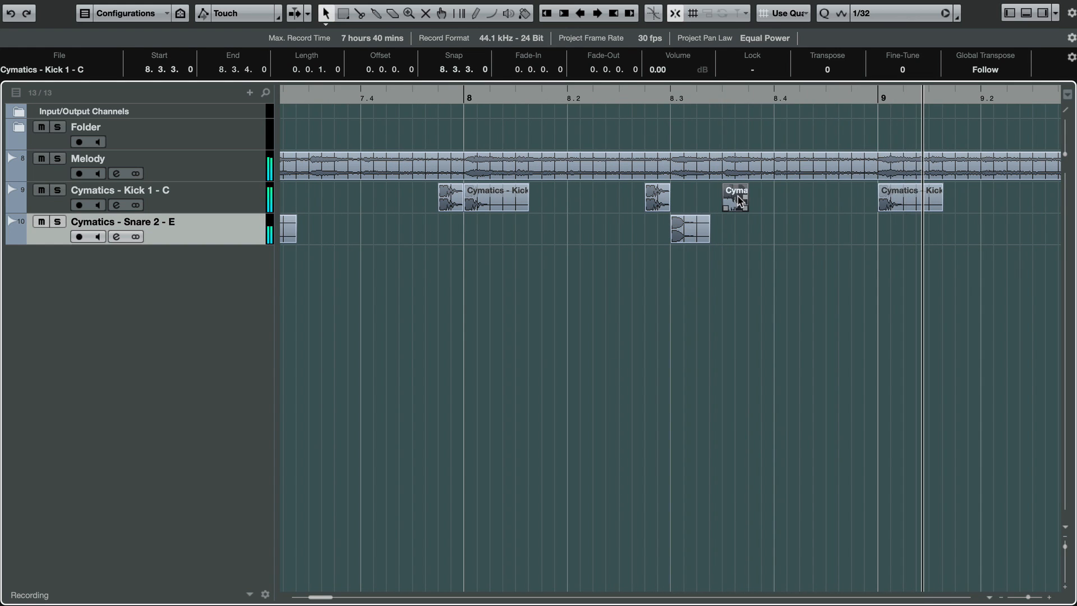
Step: Copy the 8.3.3 kick to 8.4.3 and the snare at 8.3 to 8.4.2, and listen from 8.3
{"action": "left_click_drag", "start_coordinate": [740, 201], "coordinate": [842, 202]}
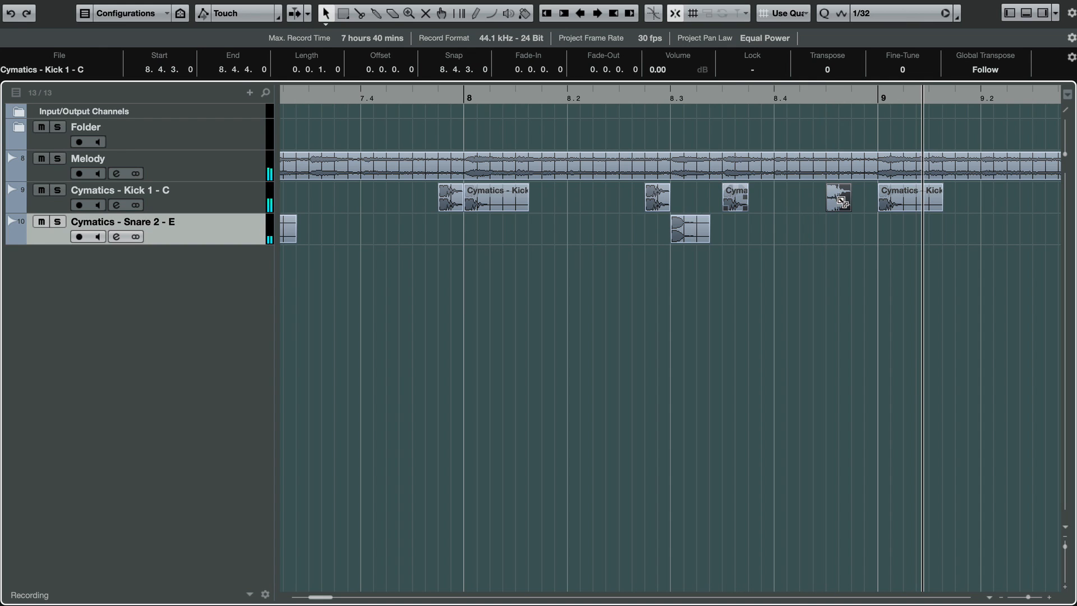
{"action": "left_click", "coordinate": [668, 109]}
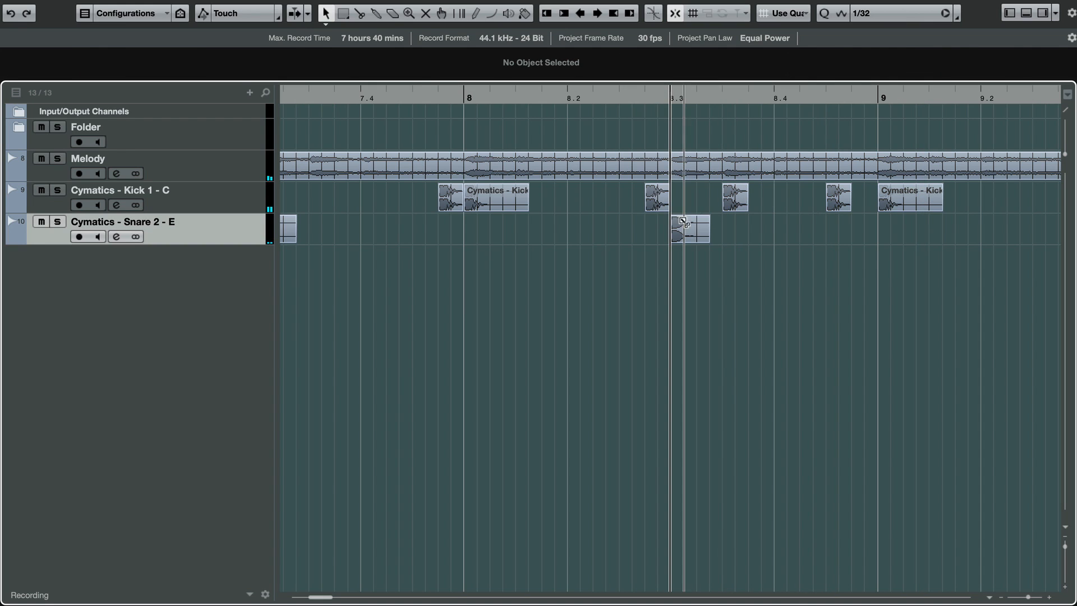
{"action": "left_click_drag", "start_coordinate": [690, 235], "coordinate": [819, 235]}
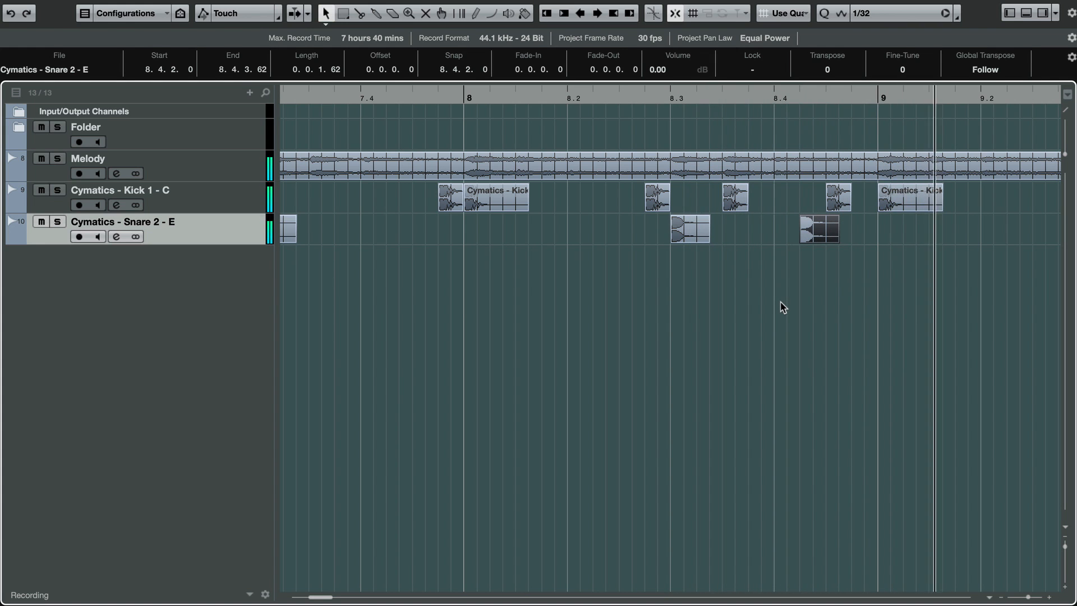
Step: Delete all kick and snare events from bar 9 onward
{"action": "key", "text": "g"}
{"action": "key", "text": "g"}
{"action": "key", "text": "g"}
{"action": "key", "text": "g"}
{"action": "key", "text": "g"}
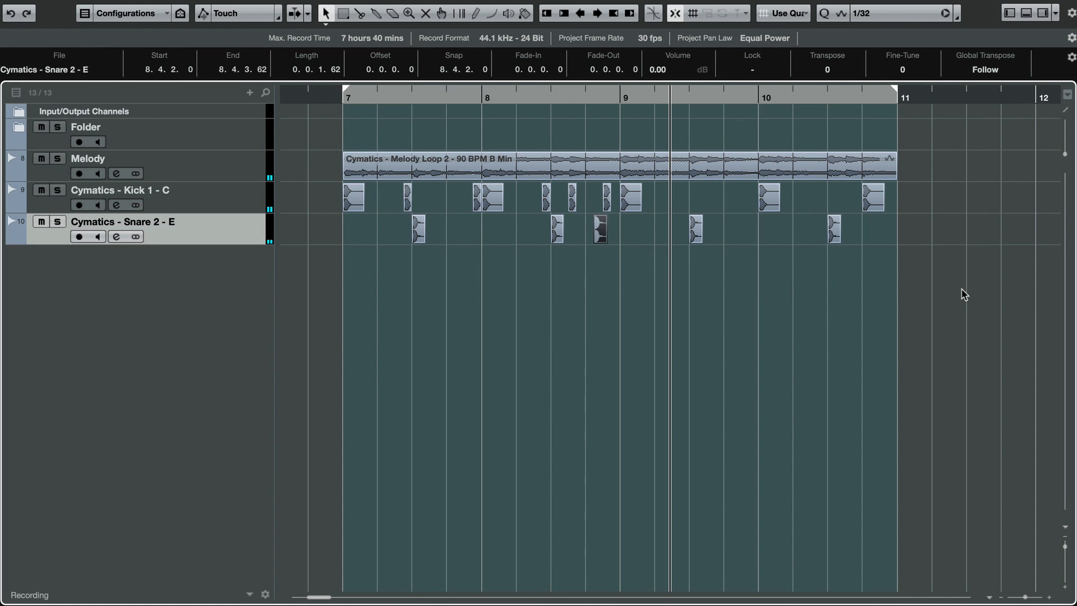
{"action": "left_click_drag", "start_coordinate": [962, 291], "coordinate": [630, 192]}
{"action": "key", "text": "Delete"}
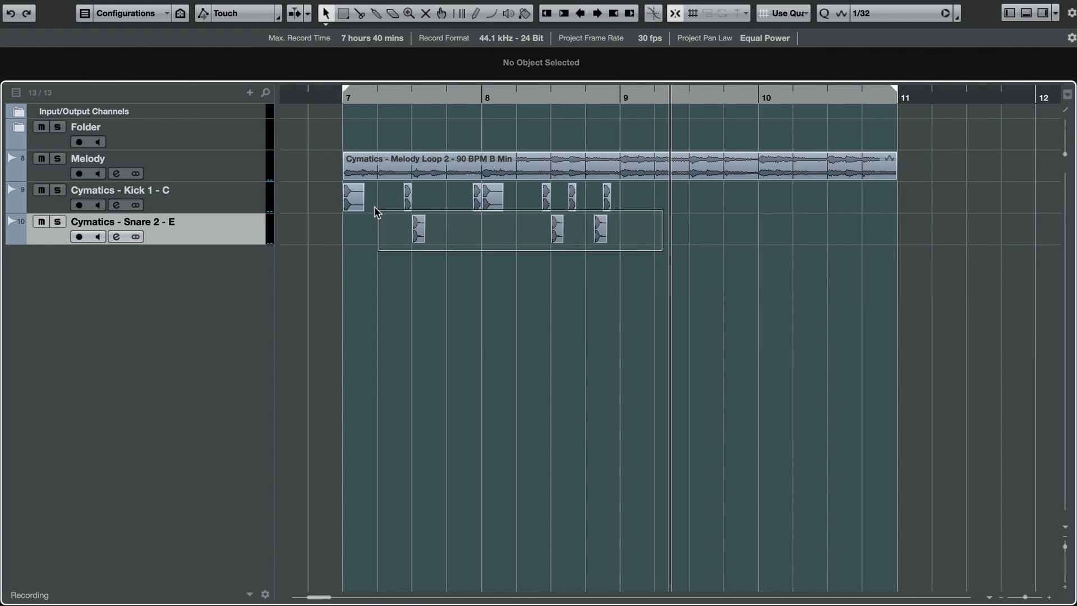
Step: Copy the two-bar kick and snare pattern from bars 7 and 8 to bar 9 on their own tracks
{"action": "left_click_drag", "start_coordinate": [375, 212], "coordinate": [354, 203]}
{"action": "left_click", "coordinate": [619, 97]}
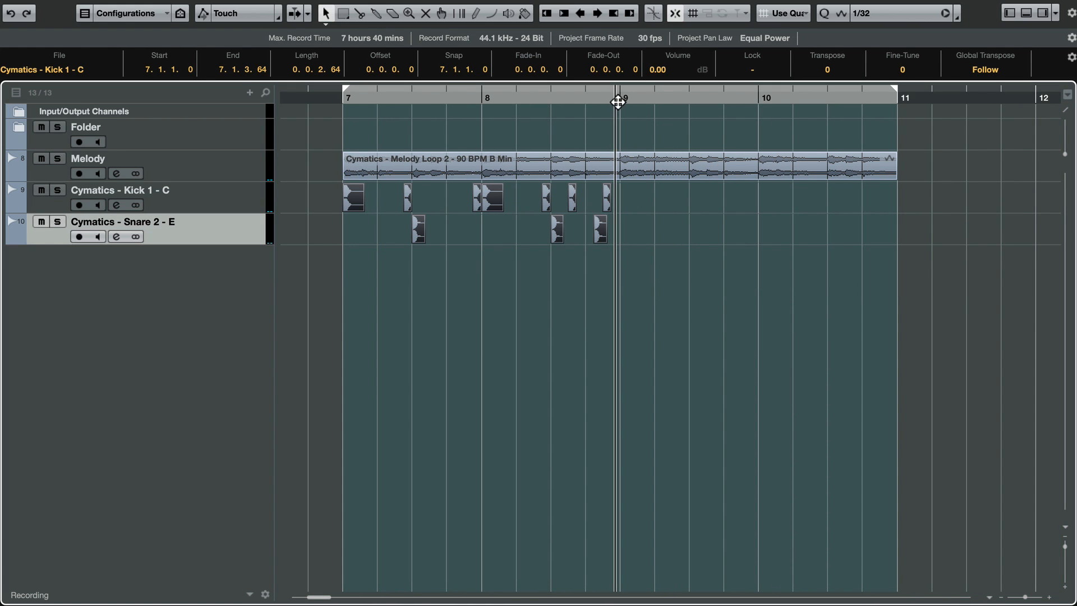
{"action": "left_click", "coordinate": [712, 300]}
{"action": "key", "text": "ctrl+v"}
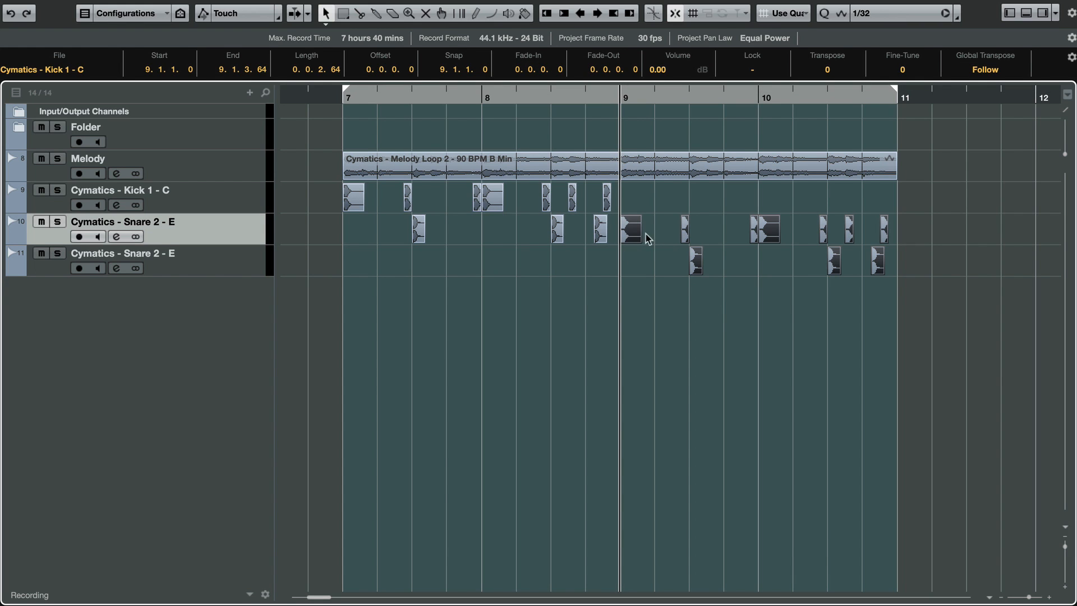
{"action": "key", "text": "ctrl+z"}
{"action": "left_click", "coordinate": [251, 204]}
{"action": "key", "text": "ctrl+v"}
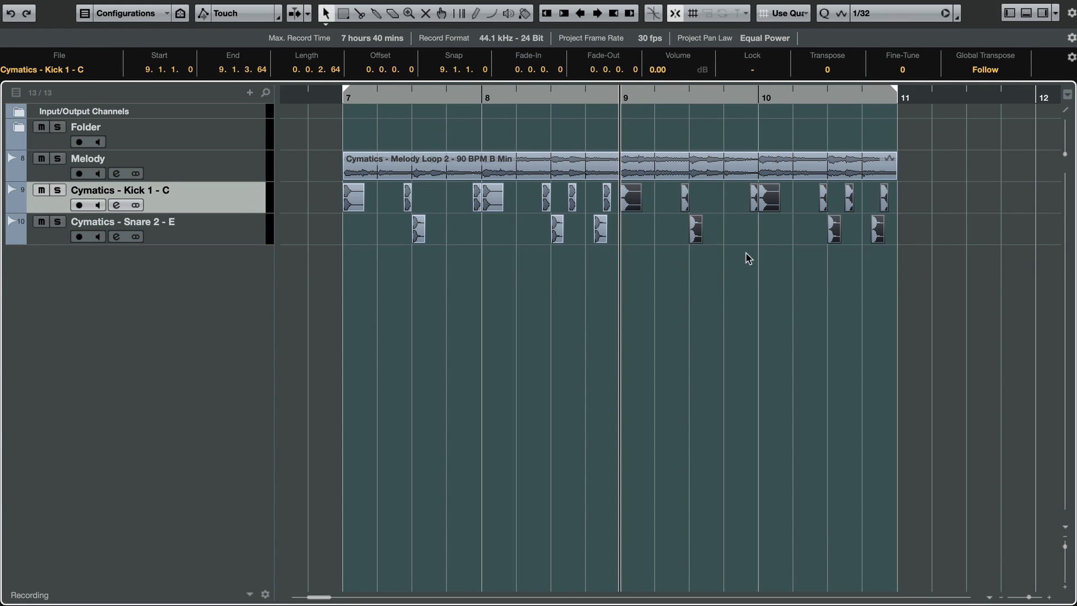
Step: Copy the snare at 9.3 to the end of bar 9, listen, and settle the copy at 9.4.3
{"action": "left_click", "coordinate": [752, 256]}
{"action": "left_click_drag", "start_coordinate": [695, 227], "coordinate": [742, 229]}
{"action": "key", "text": "space"}
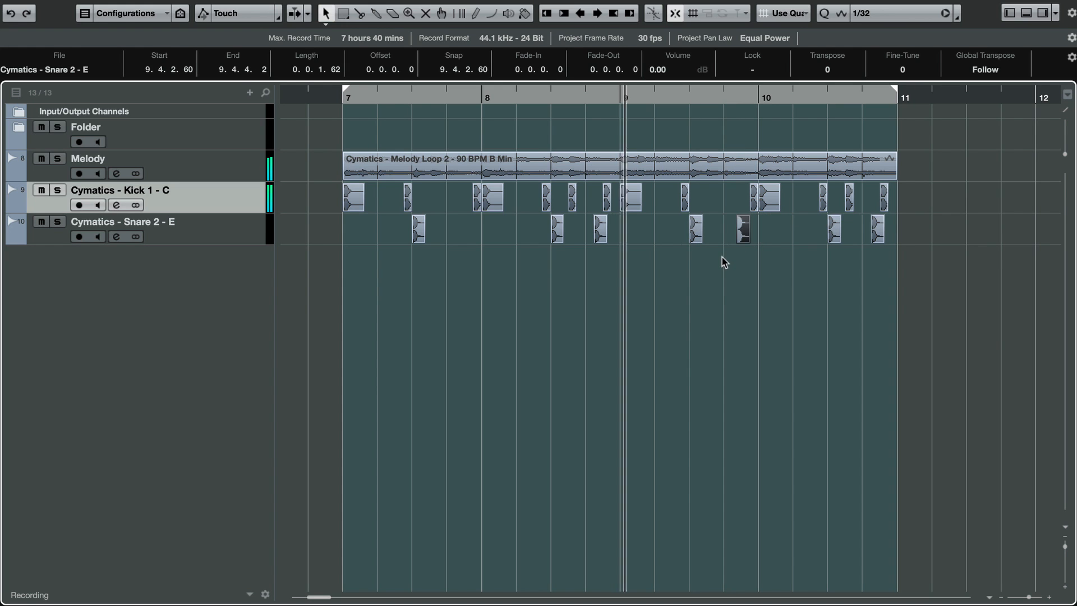
{"action": "key", "text": "h"}
{"action": "key", "text": "h"}
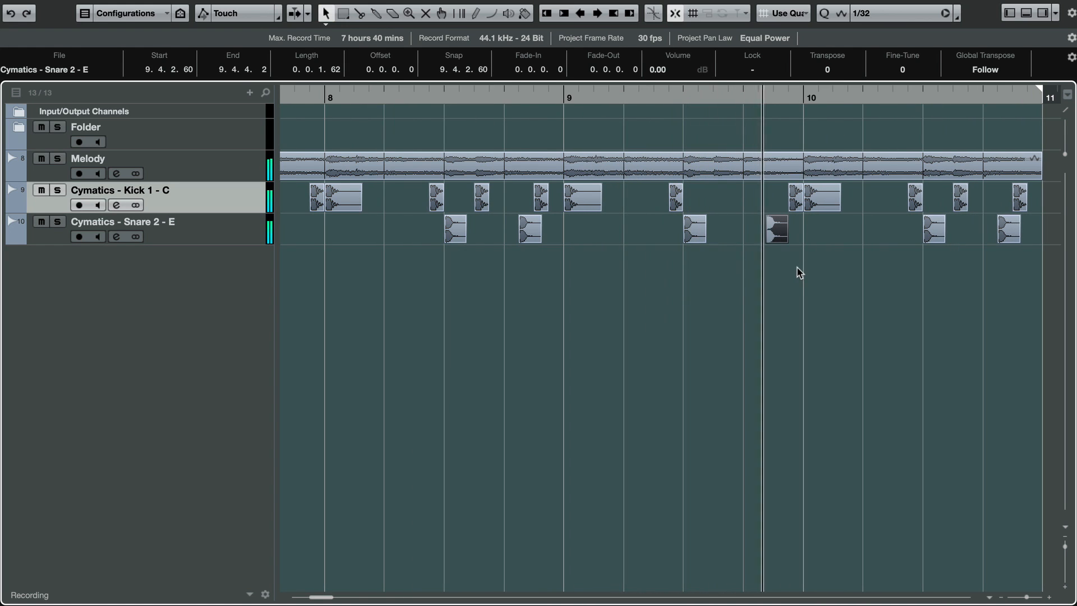
{"action": "left_click", "coordinate": [773, 98]}
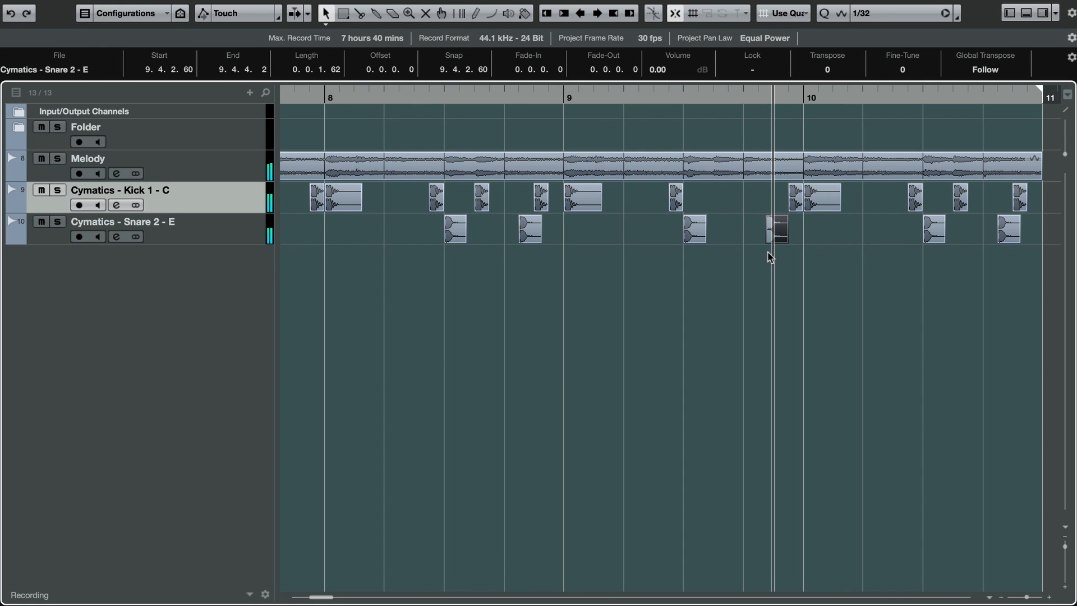
{"action": "left_click_drag", "start_coordinate": [781, 232], "coordinate": [789, 232]}
Step: Copy the short kick at 9.2.4 to 9.4.2 and play the pattern from bar 9
{"action": "left_click", "coordinate": [563, 97]}
{"action": "left_click_drag", "start_coordinate": [676, 198], "coordinate": [771, 196]}
{"action": "key", "text": "space"}
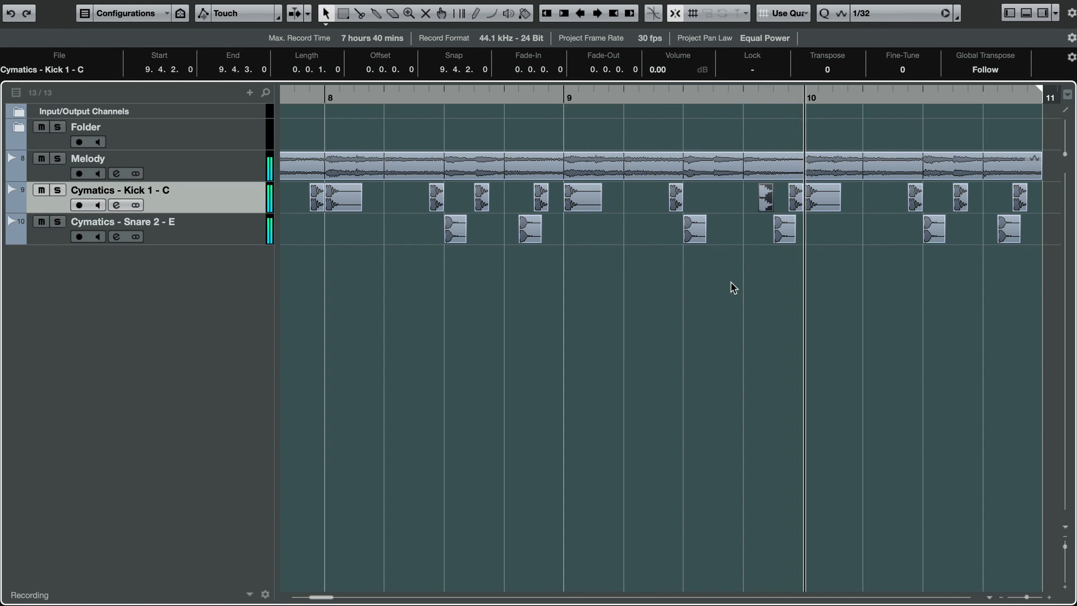
Step: Replace the short kick at 10.3.3 with a copy of the 10.3 snare and listen from 10.3
{"action": "scroll", "coordinate": [733, 288], "scroll_direction": "right", "scroll_amount": 5}
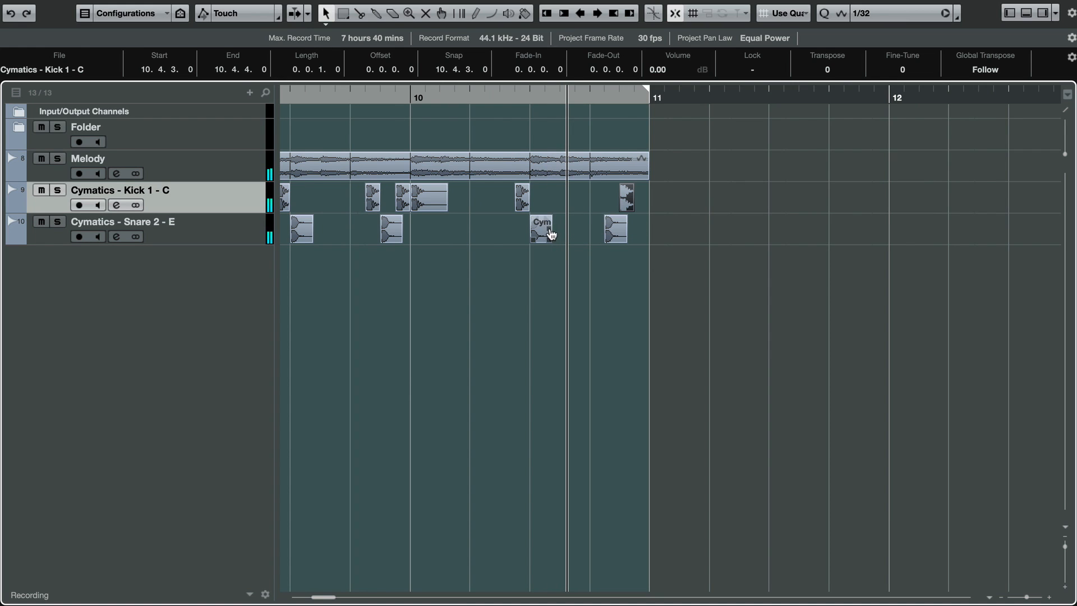
{"action": "left_click_drag", "start_coordinate": [541, 229], "coordinate": [571, 230]}
{"action": "key", "text": "space"}
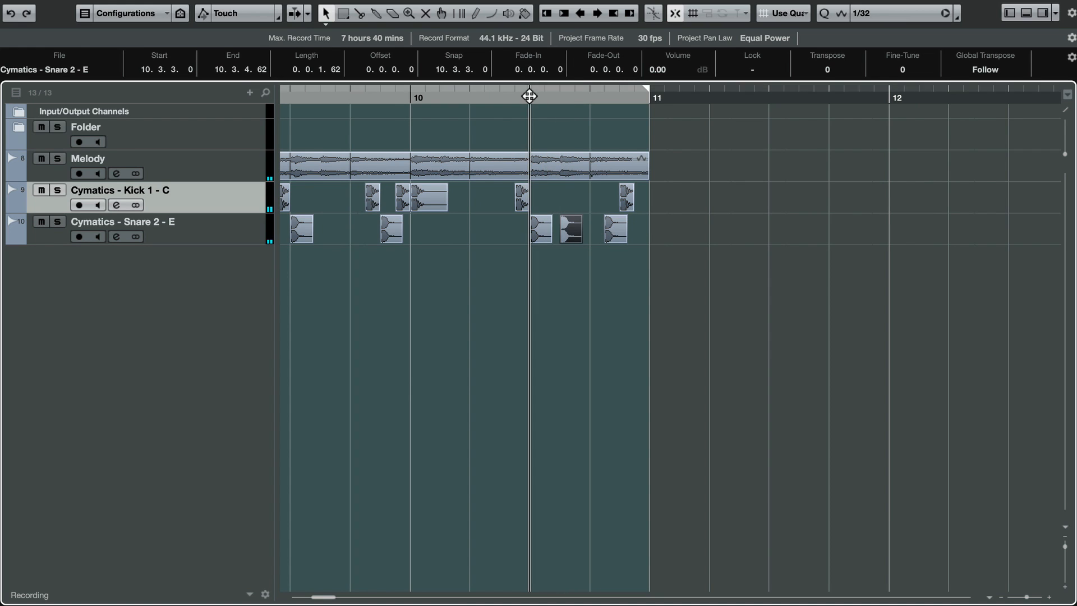
{"action": "key", "text": "space"}
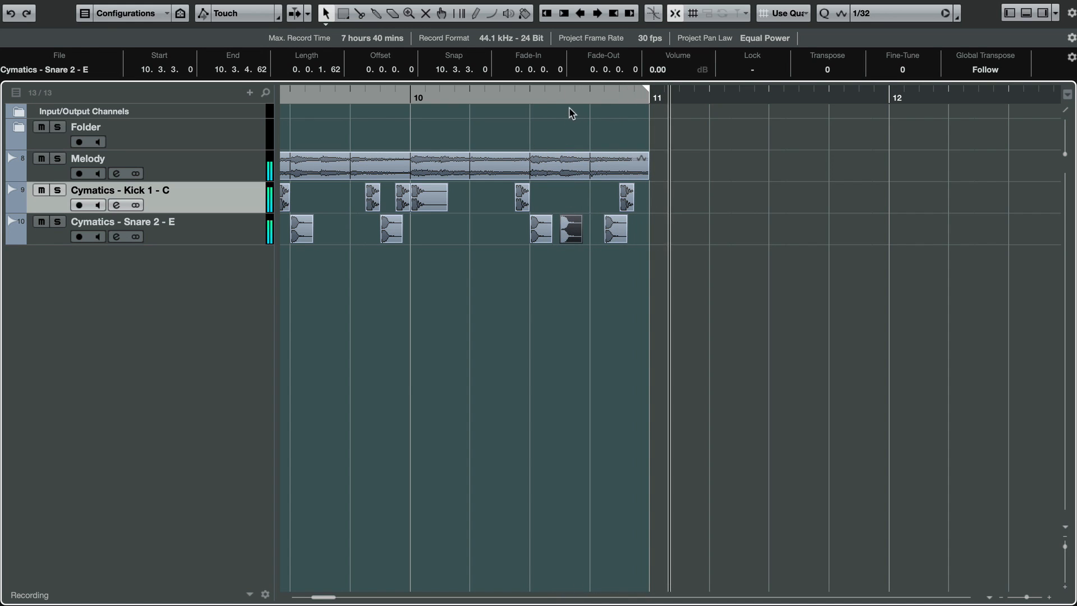
Step: Add a copy of the short kick at 10.3.4 on the kick track and play the ending from 10.3
{"action": "left_click", "coordinate": [530, 100]}
{"action": "left_click_drag", "start_coordinate": [535, 194], "coordinate": [577, 193]}
{"action": "key", "text": "space"}
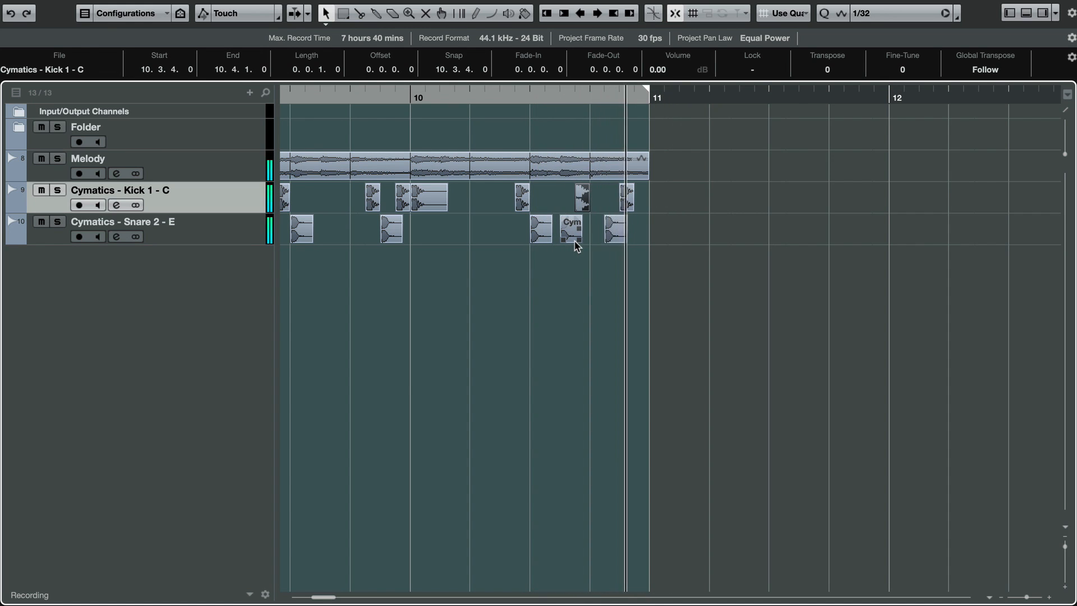
{"action": "scroll", "coordinate": [578, 247], "scroll_direction": "left", "scroll_amount": 10}
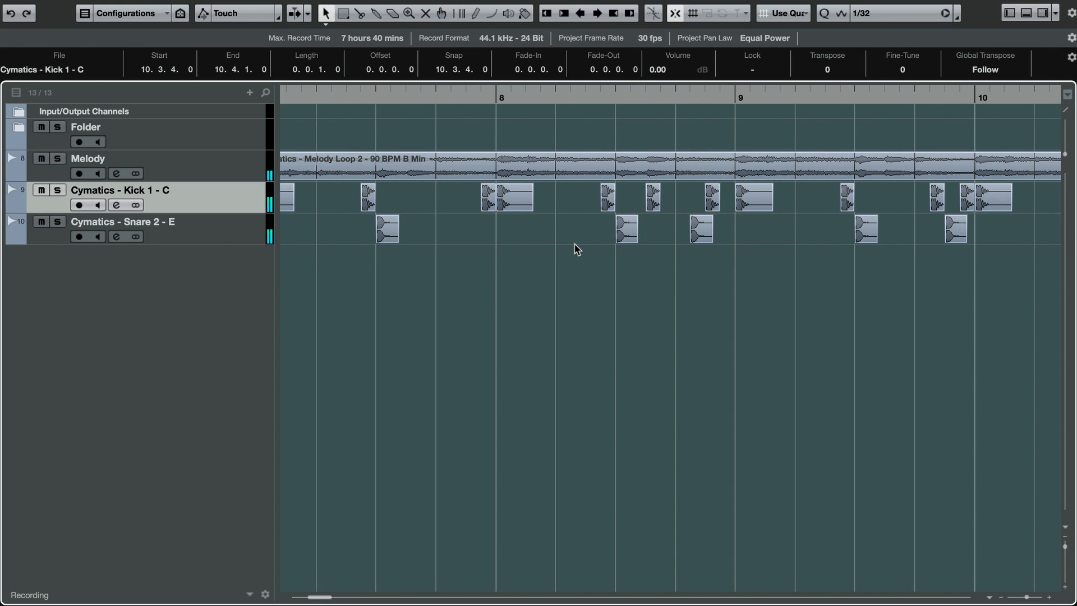
{"action": "key", "text": "g"}
{"action": "key", "text": "g"}
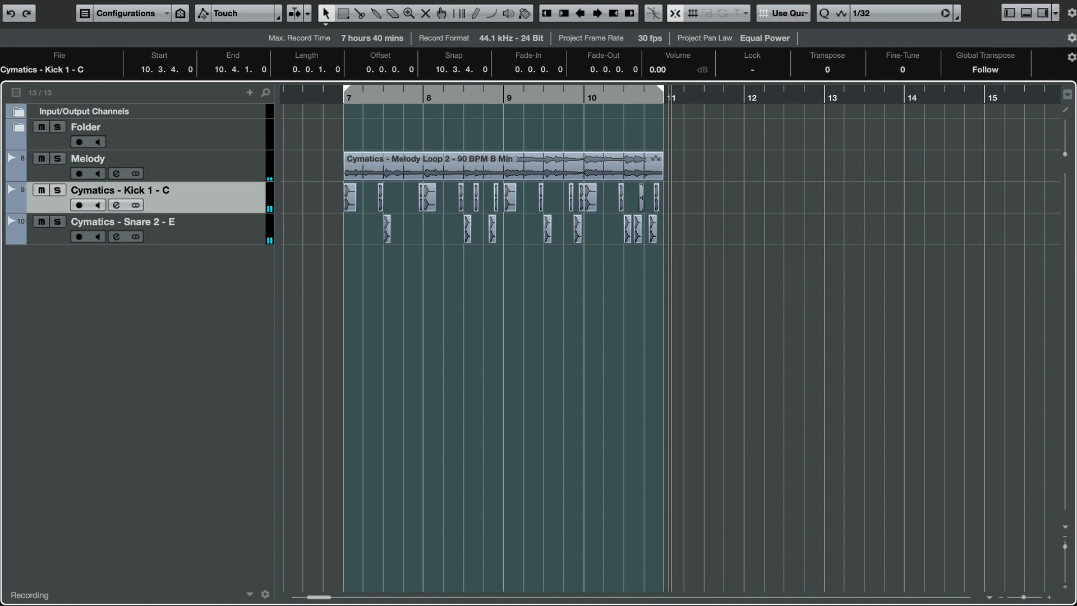
Step: Switch to the Finder window with the Cymatics challenge assets and preview Reference Hihat Loop 1 - 140 BPM
{"action": "left_click", "coordinate": [731, 431]}
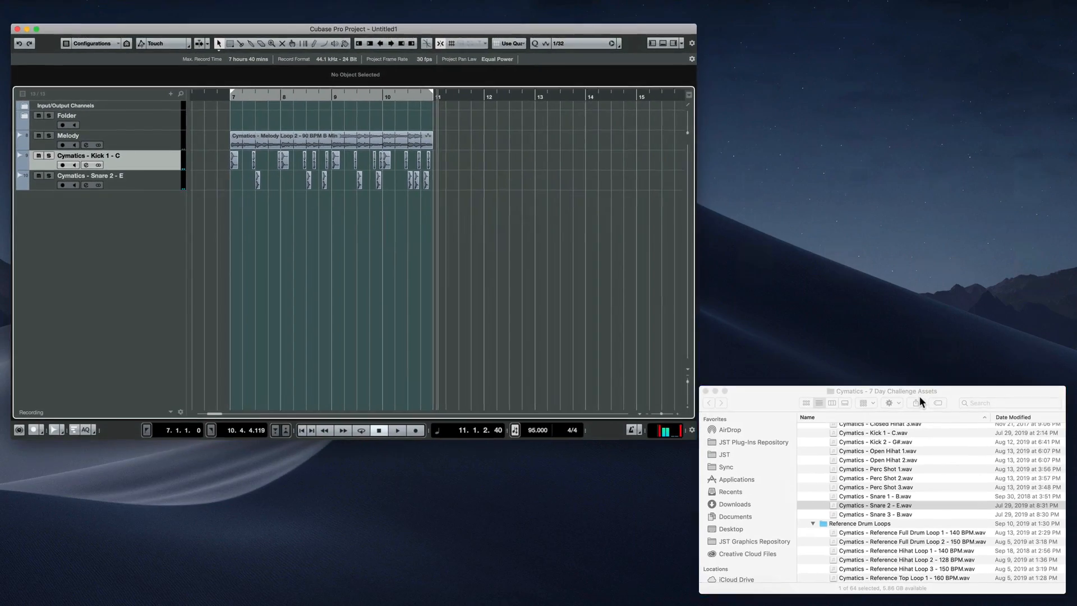
{"action": "left_click_drag", "start_coordinate": [918, 396], "coordinate": [812, 265]}
{"action": "scroll", "coordinate": [720, 434], "scroll_direction": "down", "scroll_amount": 5}
{"action": "scroll", "coordinate": [719, 432], "scroll_direction": "down", "scroll_amount": 2}
{"action": "left_click", "coordinate": [776, 367]}
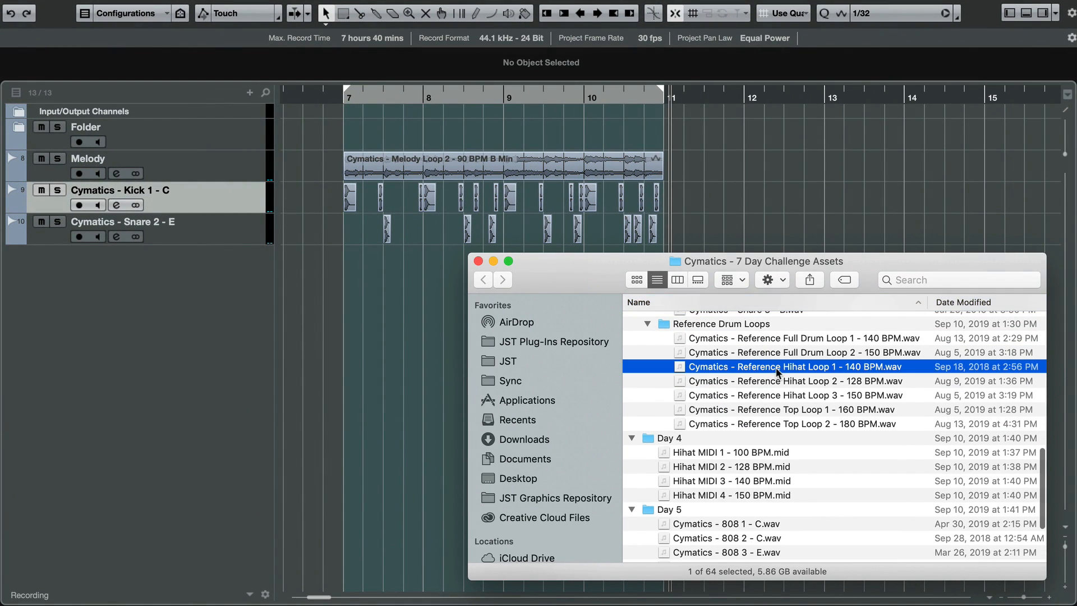
{"action": "key", "text": "space"}
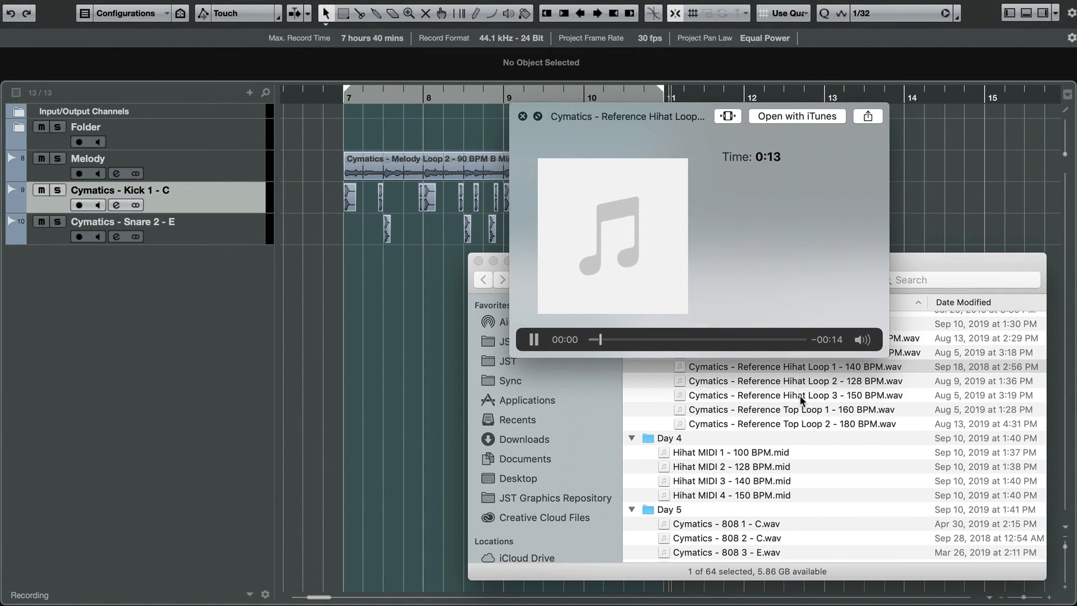
Step: Browse the other reference drum loops in the preview and audition Reference Hihat Loop 3 - 150 BPM
{"action": "key", "text": "Up"}
{"action": "key", "text": "Up"}
{"action": "key", "text": "Up"}
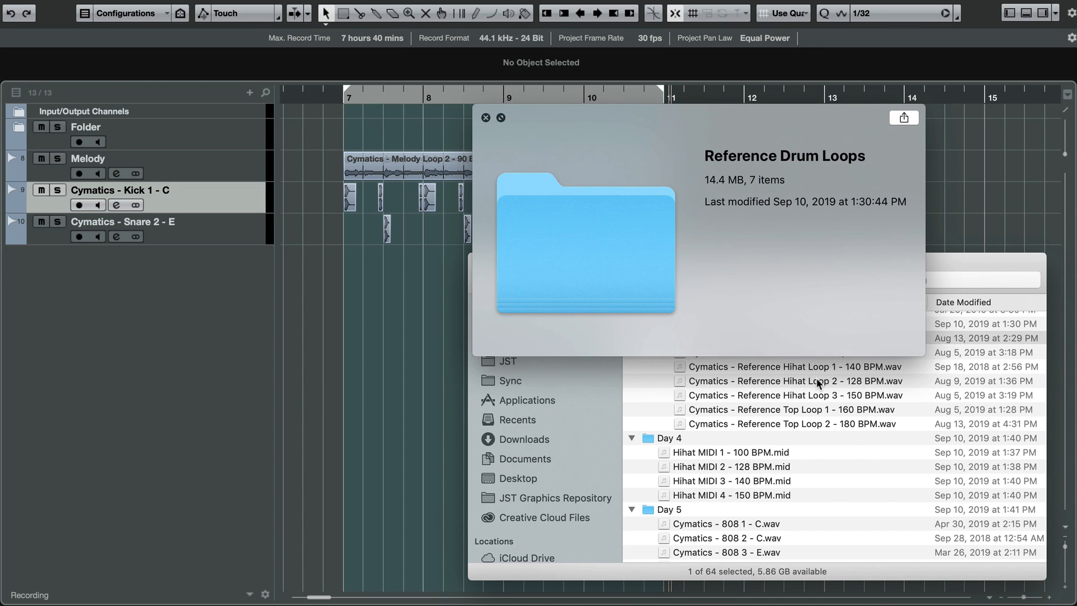
{"action": "key", "text": "Down"}
{"action": "key", "text": "Down"}
{"action": "left_click", "coordinate": [854, 393]}
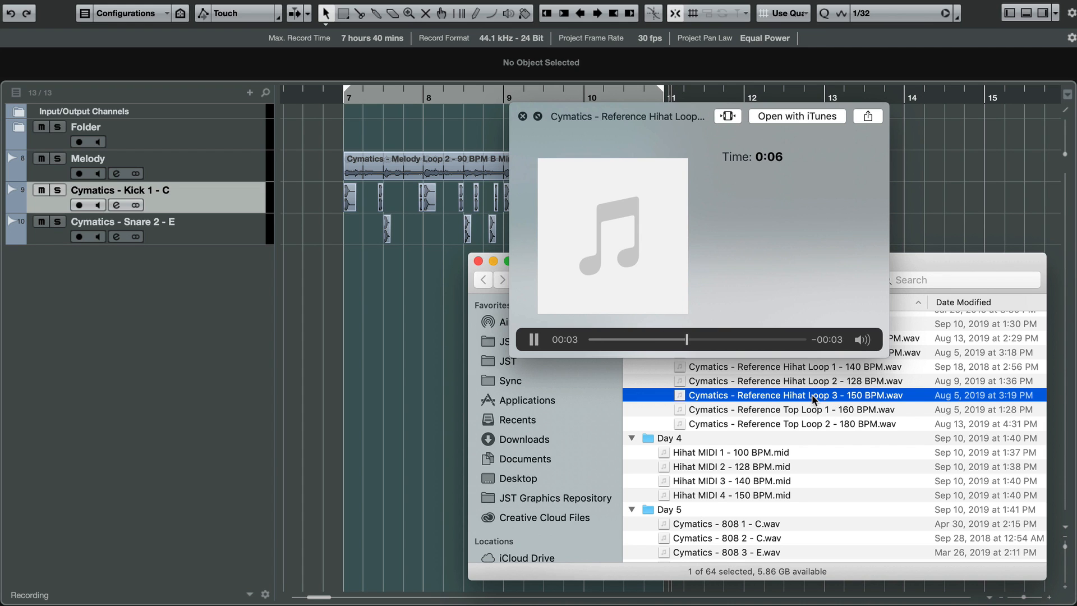
{"action": "key", "text": "space"}
Step: Import Cymatics - Reference Hihat Loop 3 - 150 BPM onto a new audio track at bar 7 in Cubase
{"action": "left_click_drag", "start_coordinate": [811, 398], "coordinate": [372, 312]}
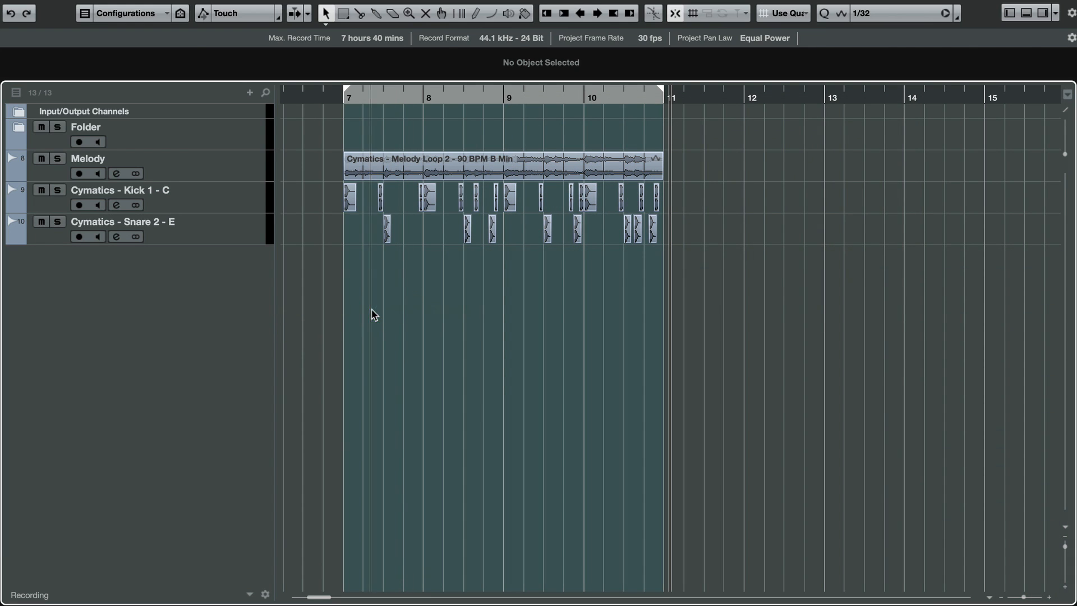
{"action": "left_click_drag", "start_coordinate": [491, 282], "coordinate": [469, 278]}
{"action": "left_click", "coordinate": [605, 305]}
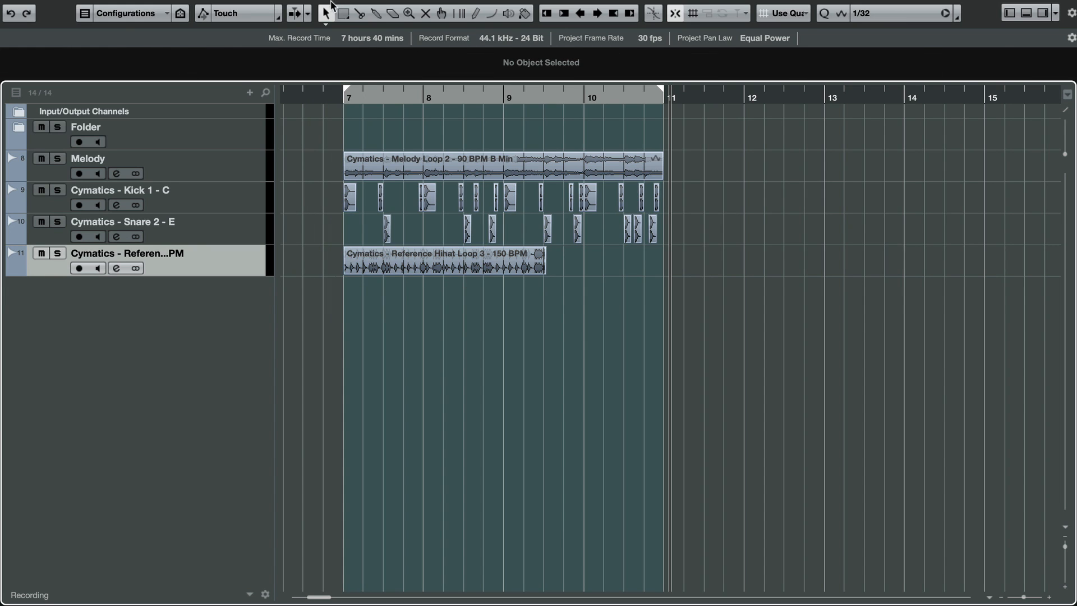
Step: Time-stretch the hihat loop to two bars ending at bar 9, play it, and return to normal sizing
{"action": "left_click", "coordinate": [327, 12]}
{"action": "left_click", "coordinate": [385, 70]}
{"action": "left_click_drag", "start_coordinate": [543, 271], "coordinate": [500, 271]}
{"action": "key", "text": "space"}
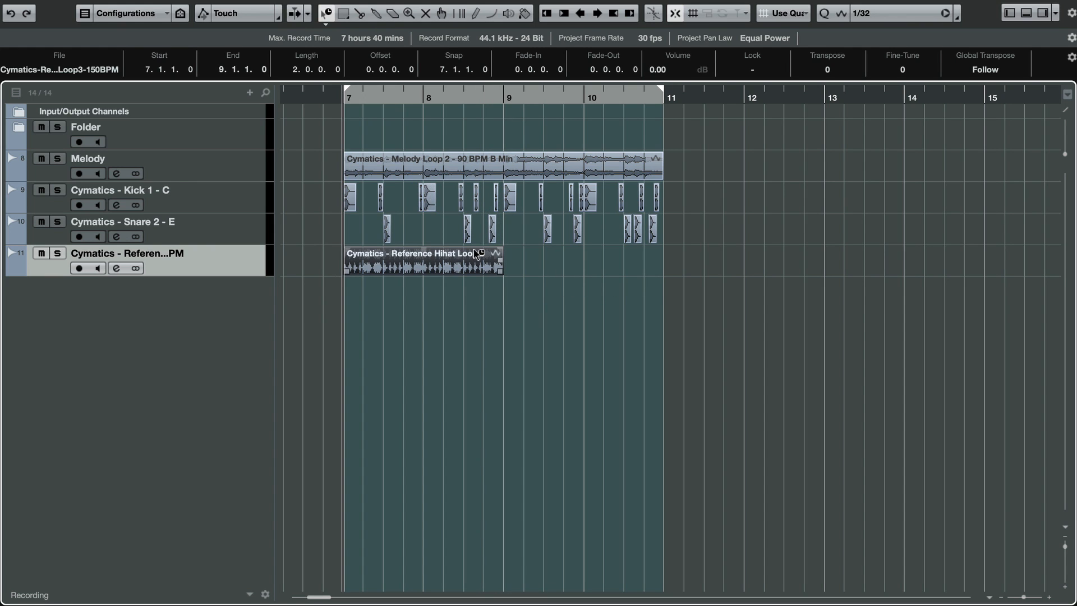
{"action": "key", "text": "space"}
{"action": "left_click", "coordinate": [326, 13]}
{"action": "left_click", "coordinate": [387, 31]}
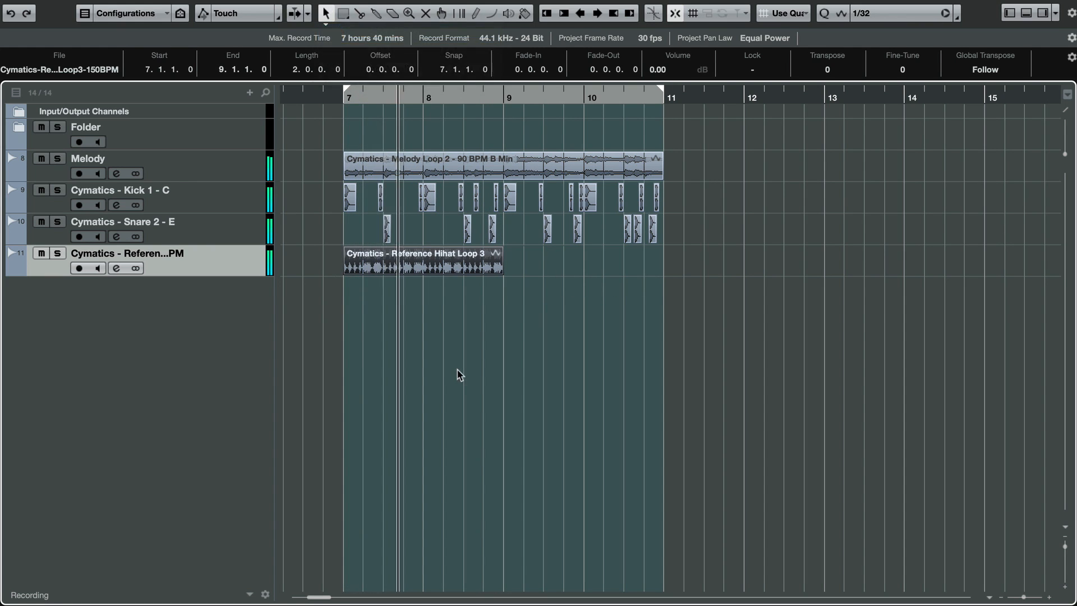
Step: Copy the two-bar hihat loop to bar 9 and listen to the full four-bar beat
{"action": "left_click", "coordinate": [459, 374]}
{"action": "right_click", "coordinate": [402, 260]}
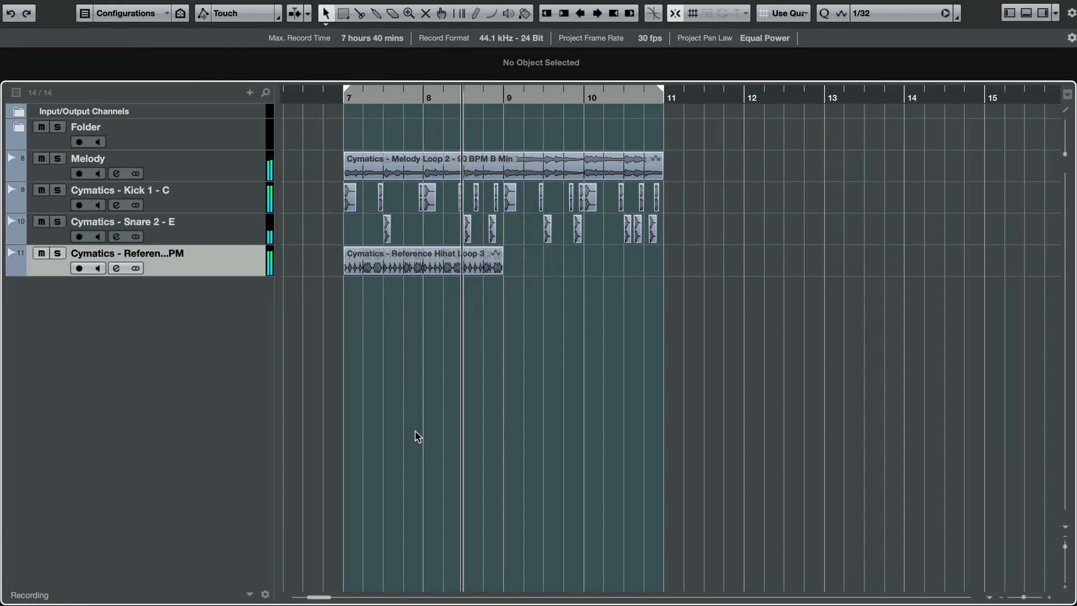
{"action": "left_click", "coordinate": [400, 269]}
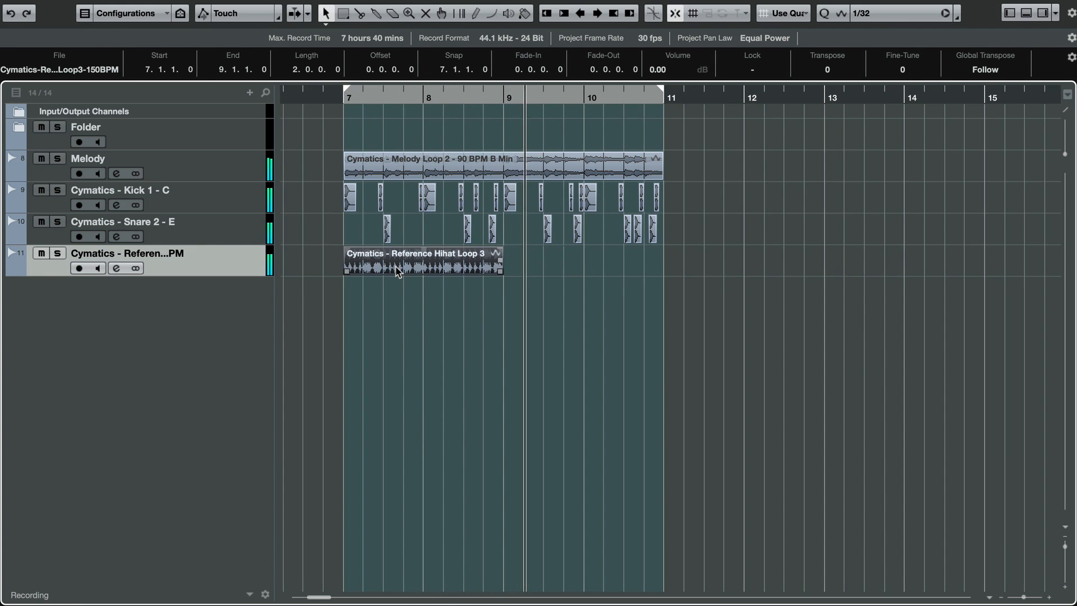
{"action": "left_click_drag", "start_coordinate": [423, 268], "coordinate": [555, 279]}
{"action": "left_click", "coordinate": [539, 324]}
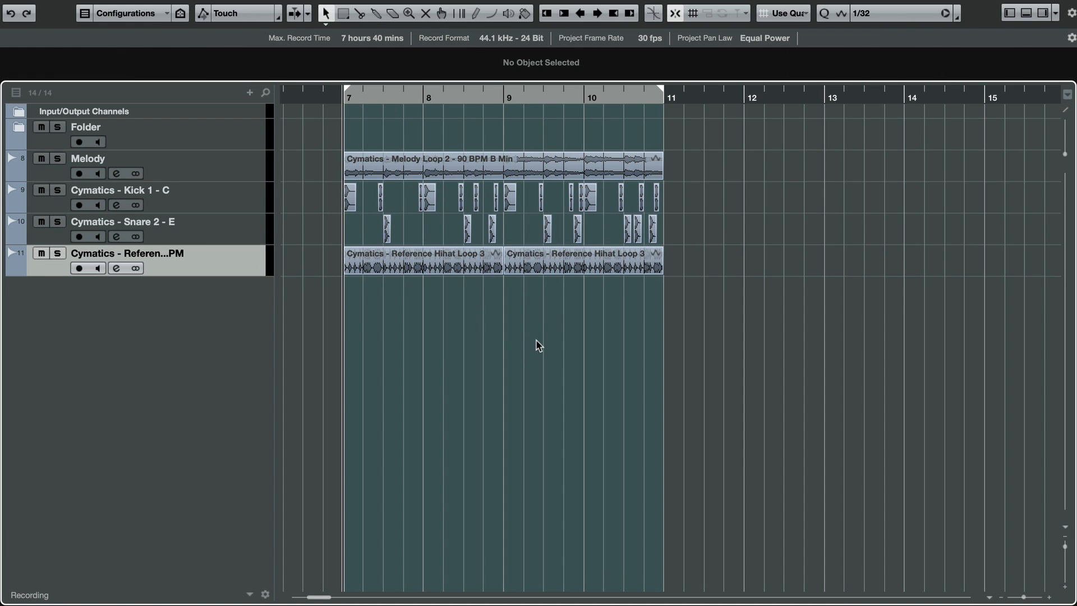
{"action": "key", "text": "space"}
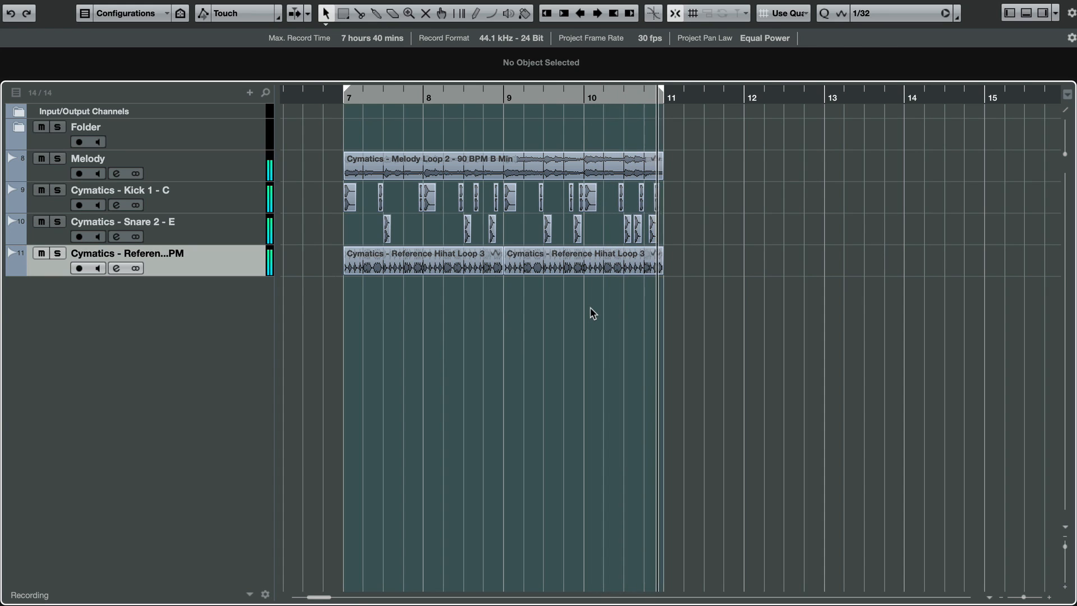
{"action": "key", "text": "space"}
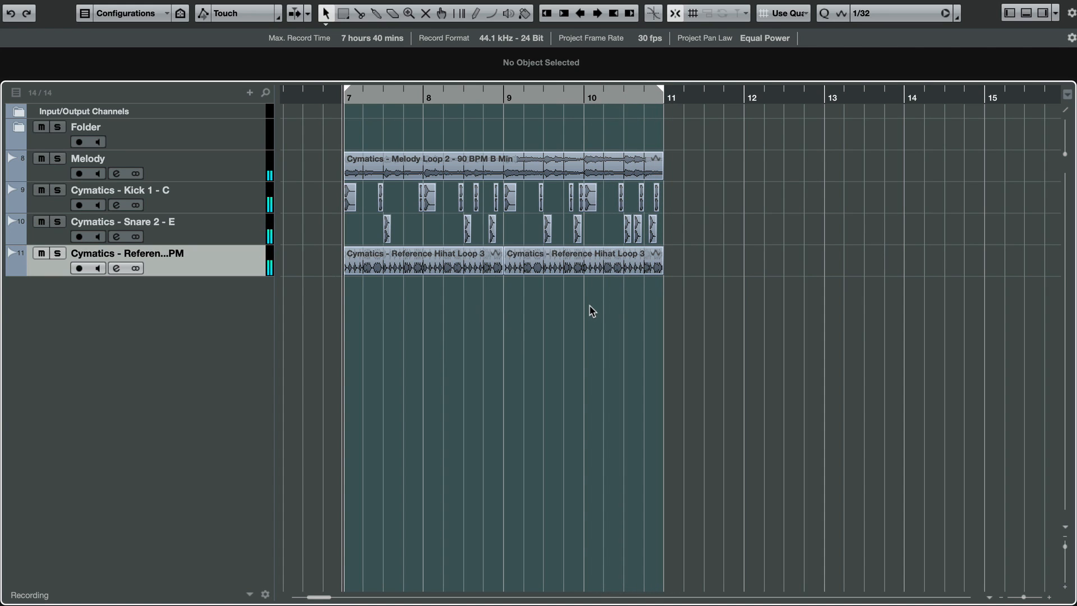
Step: Add one instrument track with Sub Destroyer routed to Stereo Out, and place its plug-in window beside the arrangement
{"action": "right_click", "coordinate": [220, 337]}
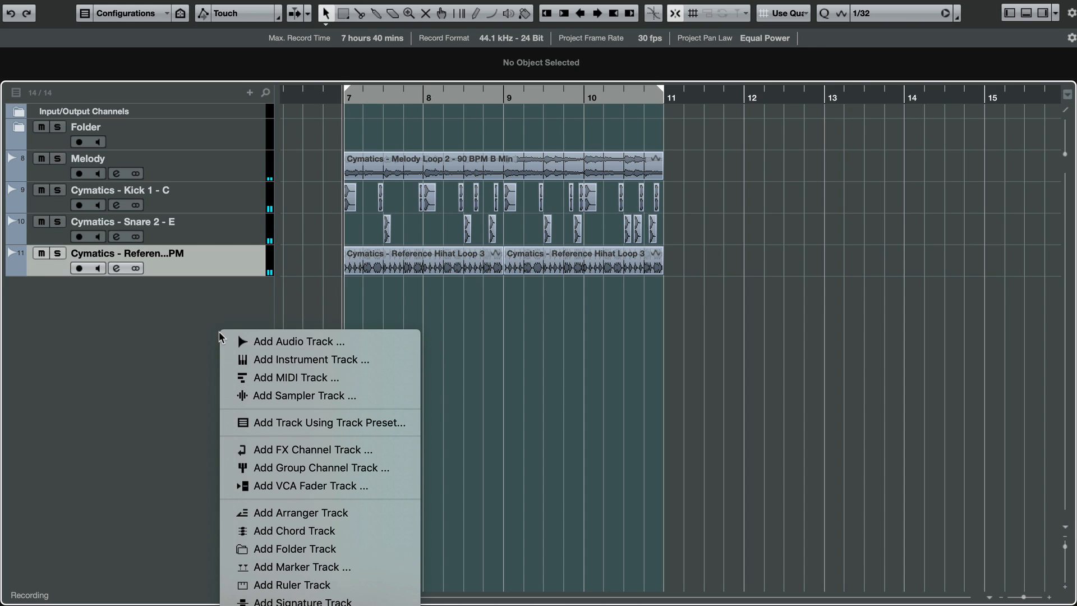
{"action": "left_click", "coordinate": [263, 359]}
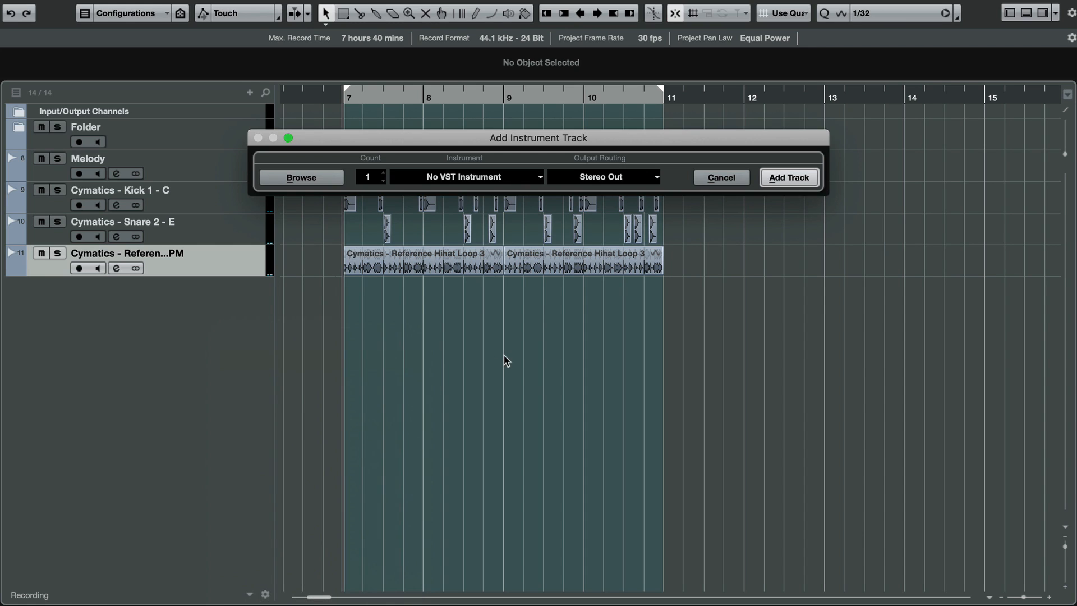
{"action": "left_click", "coordinate": [504, 179]}
{"action": "left_click", "coordinate": [466, 354]}
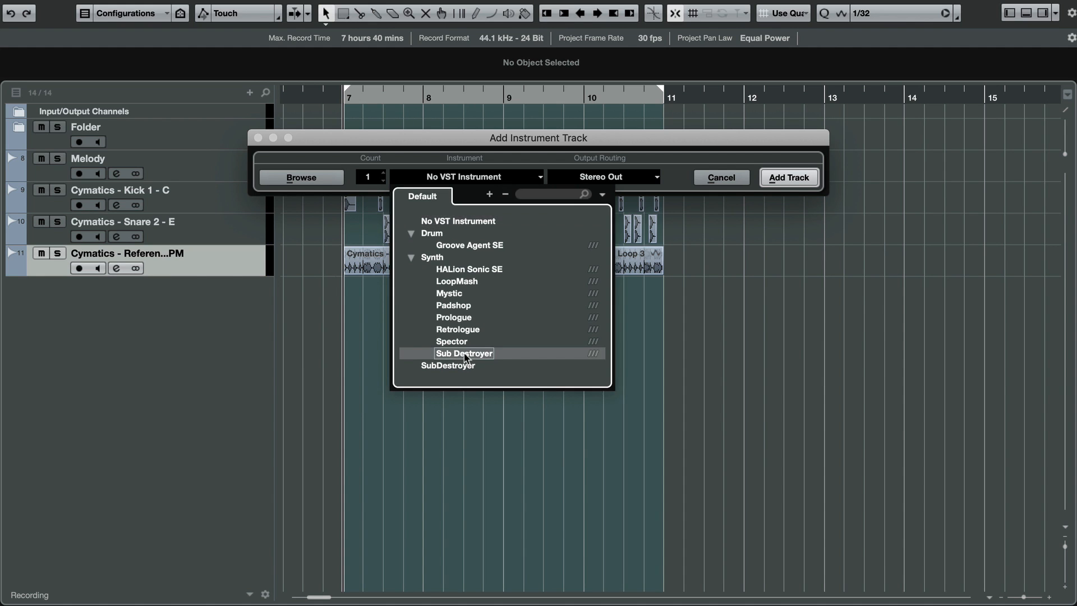
{"action": "left_click", "coordinate": [771, 176]}
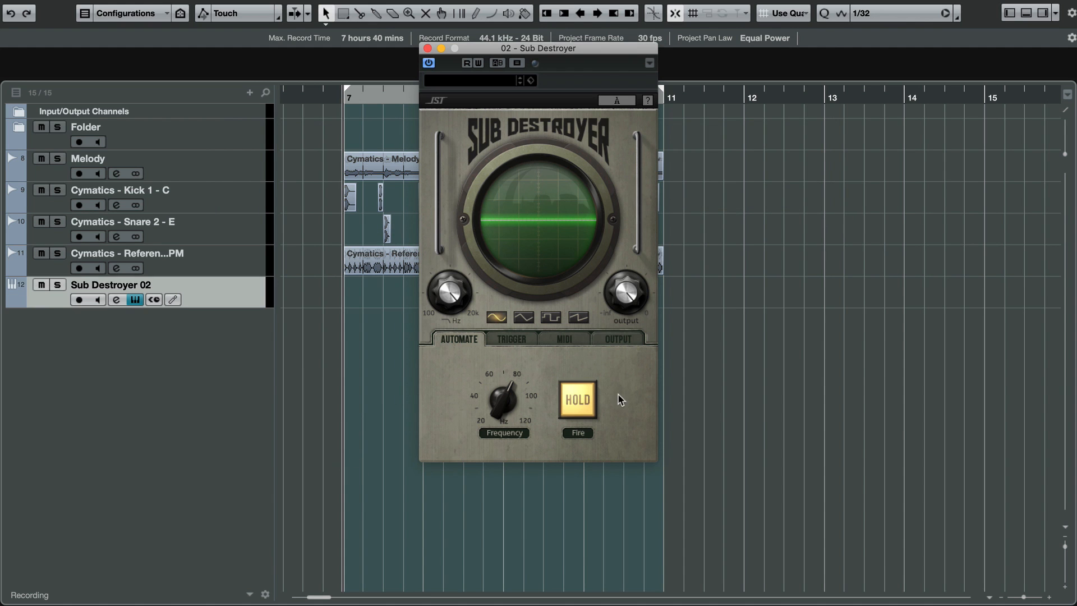
{"action": "left_click_drag", "start_coordinate": [536, 48], "coordinate": [857, 120]}
Step: Create an empty part across the four-bar loop on the Sub Destroyer 02 track and open it for note editing
{"action": "left_click", "coordinate": [398, 368]}
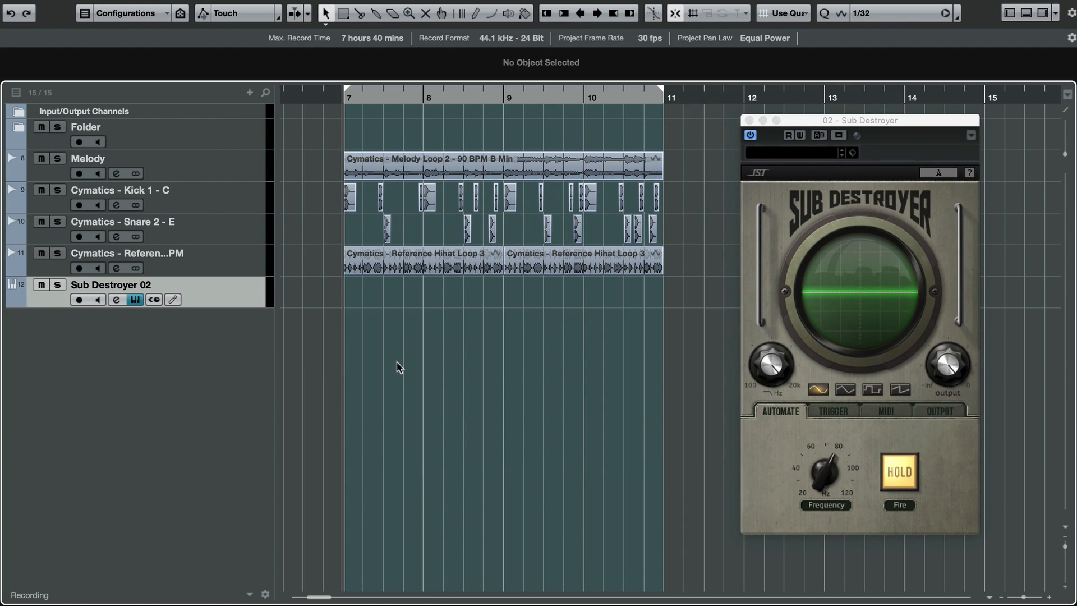
{"action": "double_click", "coordinate": [357, 298]}
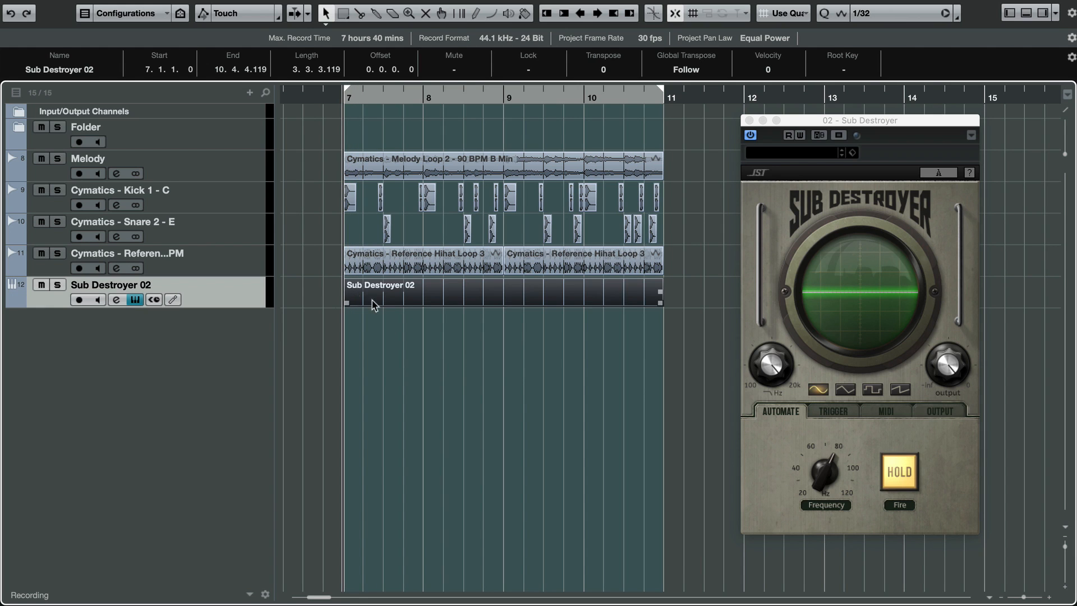
{"action": "left_click", "coordinate": [543, 358]}
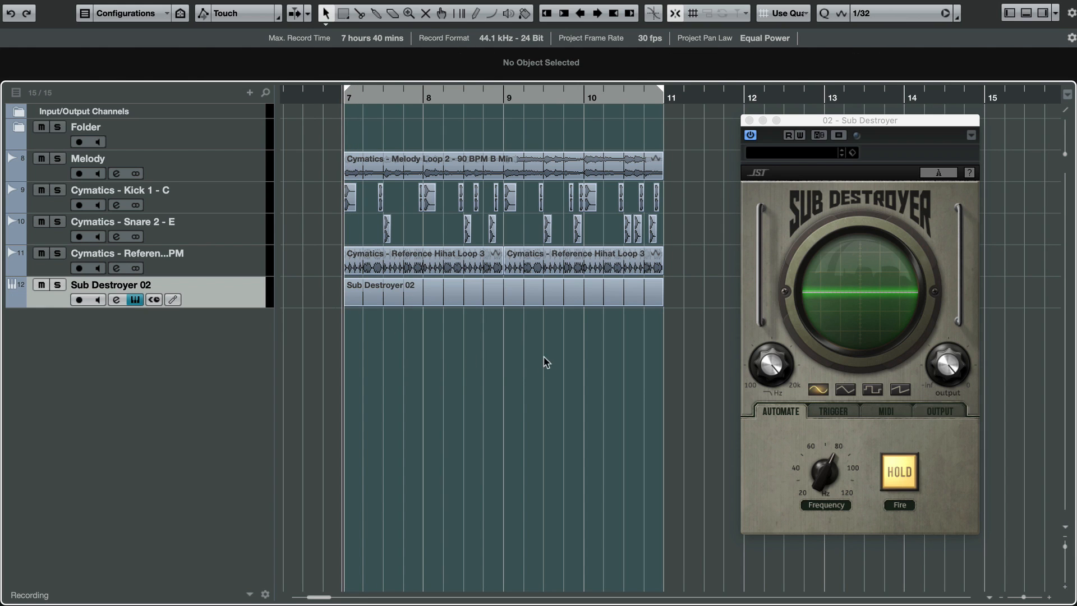
{"action": "double_click", "coordinate": [402, 291]}
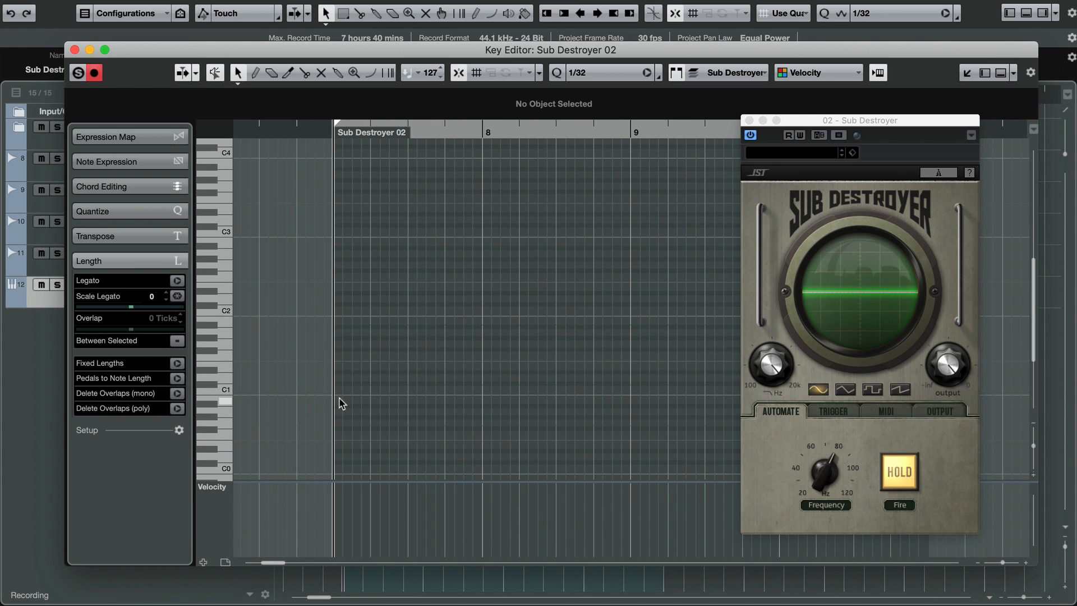
Step: Draw a one-bar C0 note at the start of bar 7 in the Sub Destroyer 02 part and play it
{"action": "mouse_move", "coordinate": [340, 383]}
{"action": "left_mouse_down"}
{"action": "mouse_move", "coordinate": [517, 380]}
{"action": "mouse_move", "coordinate": [486, 378]}
{"action": "mouse_move", "coordinate": [435, 468]}
{"action": "mouse_move", "coordinate": [435, 370]}
{"action": "left_mouse_up"}
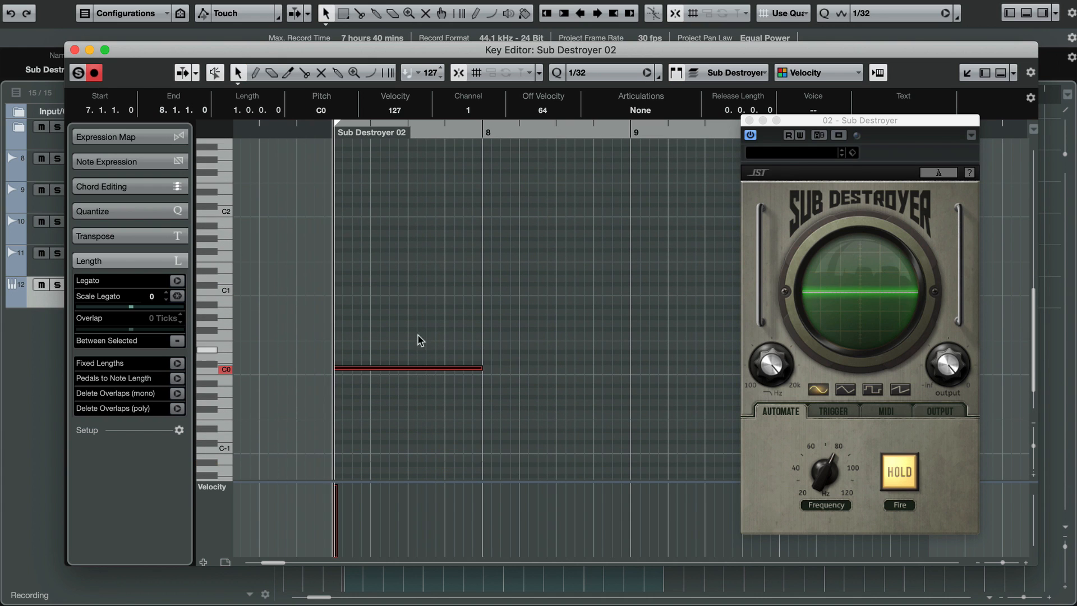
{"action": "key", "text": "space"}
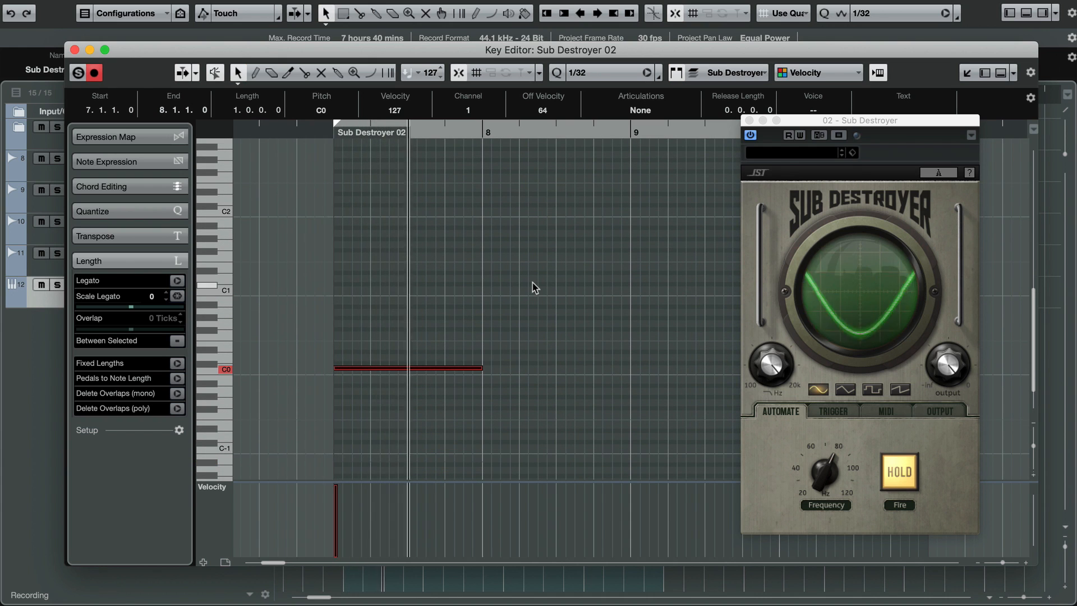
{"action": "key", "text": "f"}
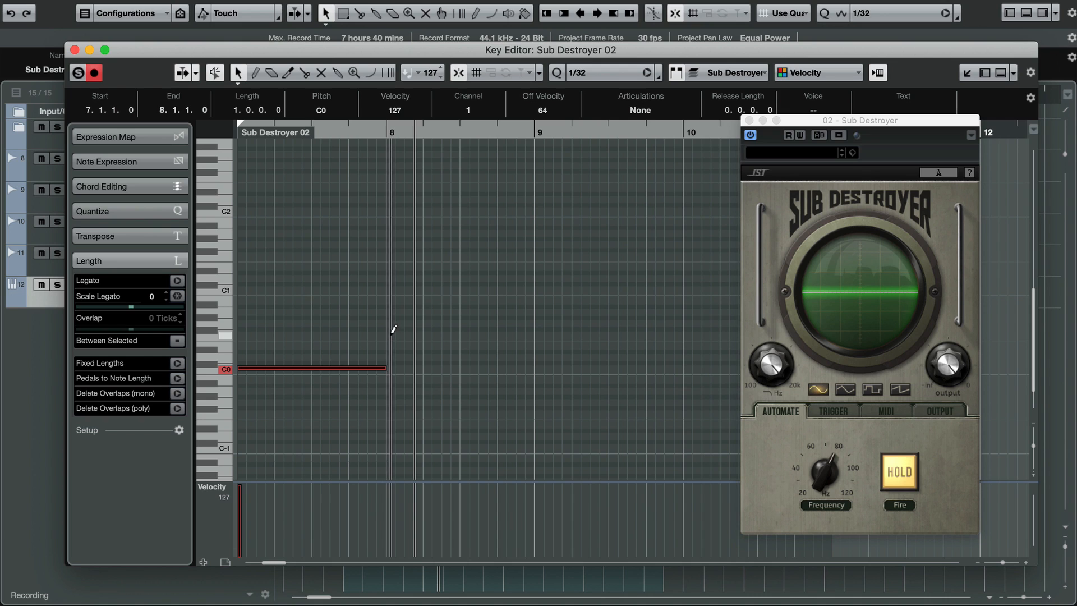
Step: Draw a one-bar F0 note at the start of bar 8 and play the two notes from bar 7
{"action": "left_click", "coordinate": [386, 134]}
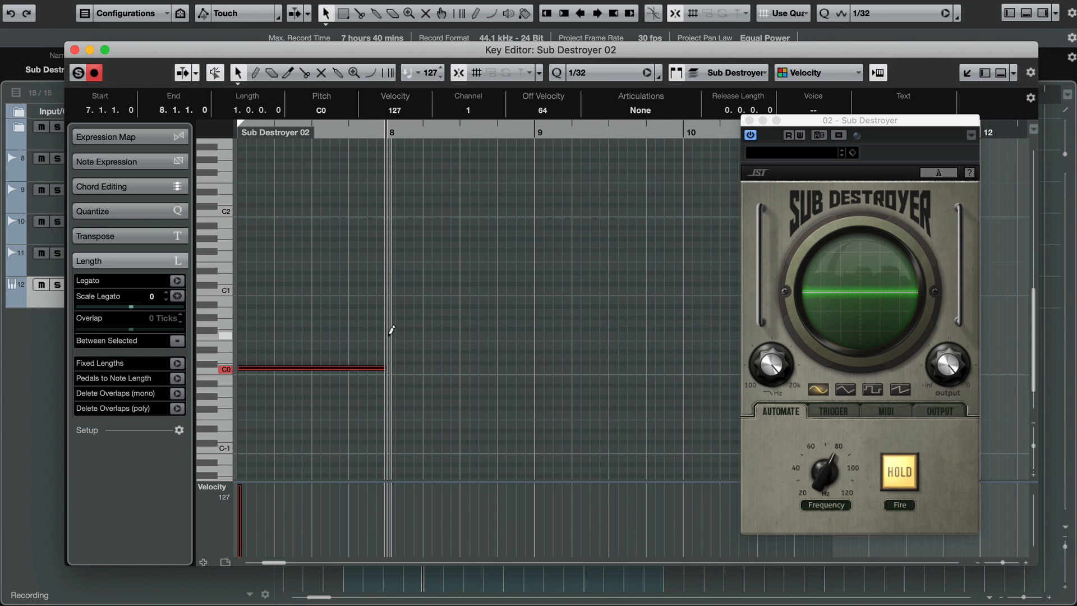
{"action": "mouse_move", "coordinate": [391, 334]}
{"action": "left_mouse_down"}
{"action": "mouse_move", "coordinate": [558, 332]}
{"action": "mouse_move", "coordinate": [534, 332]}
{"action": "left_mouse_up"}
{"action": "left_click", "coordinate": [400, 163]}
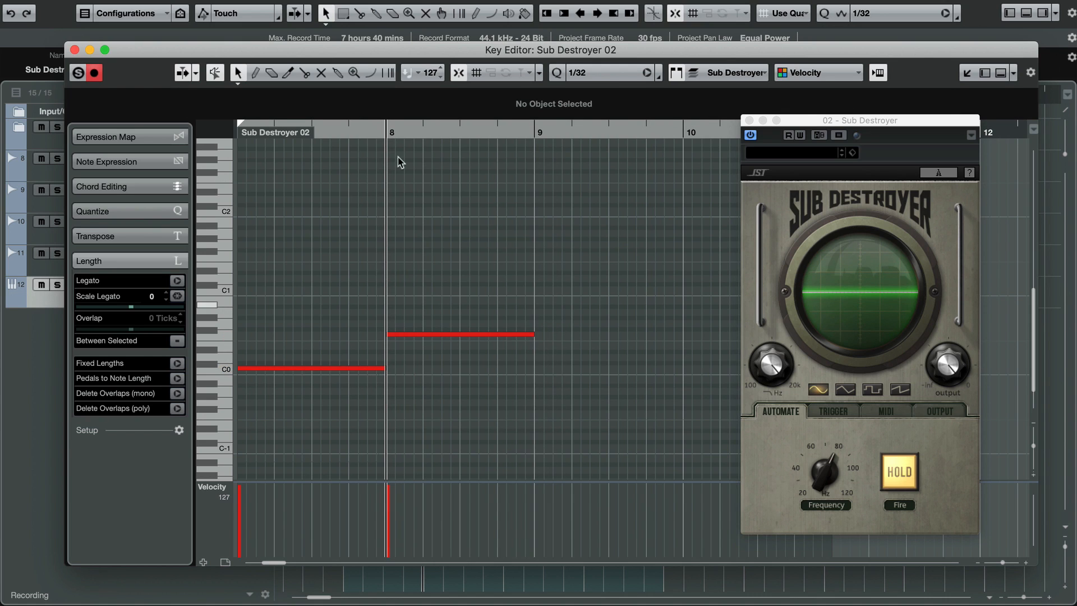
{"action": "left_click", "coordinate": [347, 129]}
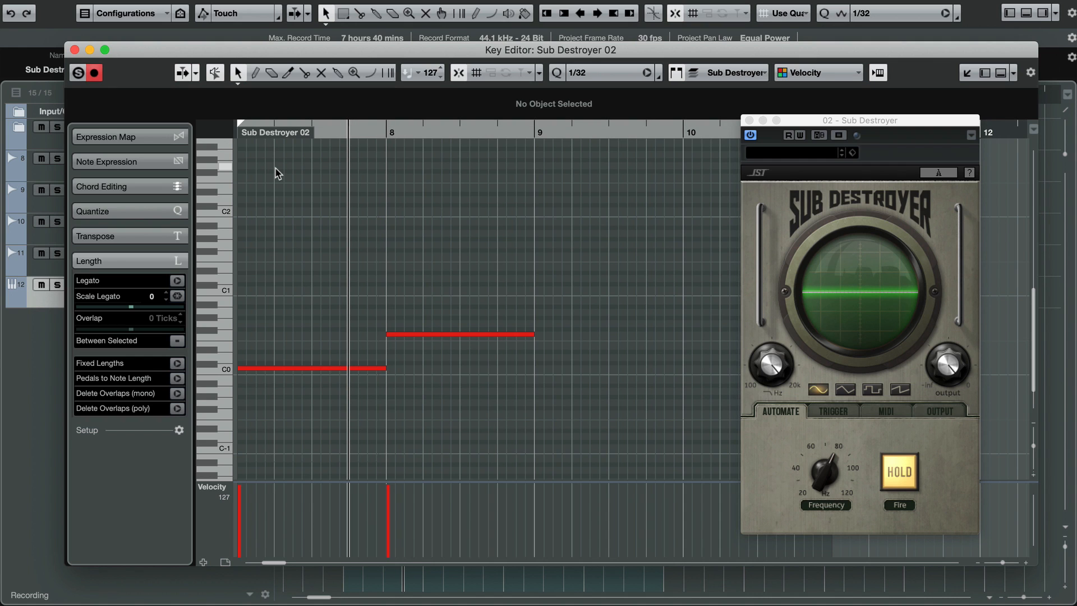
{"action": "scroll", "coordinate": [277, 174], "scroll_direction": "left", "scroll_amount": 5}
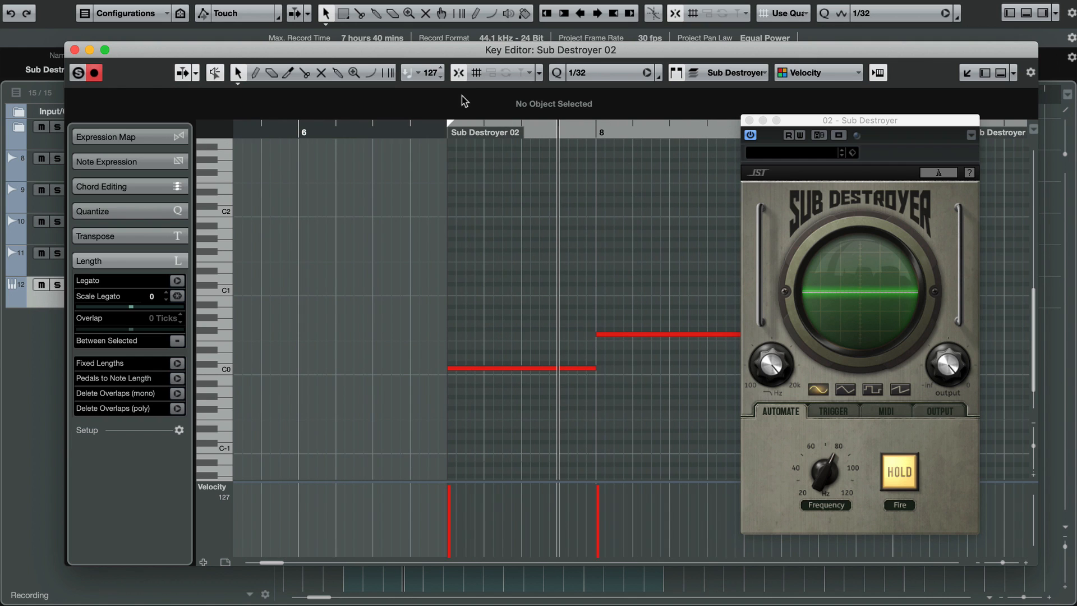
{"action": "left_click", "coordinate": [444, 129]}
{"action": "scroll", "coordinate": [535, 206], "scroll_direction": "right", "scroll_amount": 4}
{"action": "scroll", "coordinate": [534, 205], "scroll_direction": "up", "scroll_amount": 2}
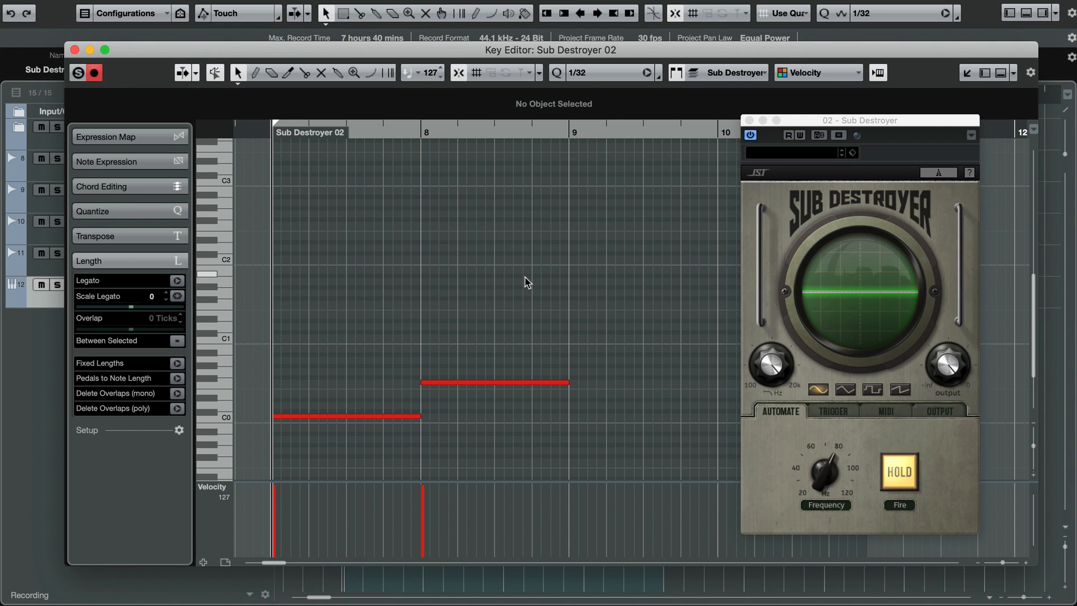
{"action": "key", "text": "space"}
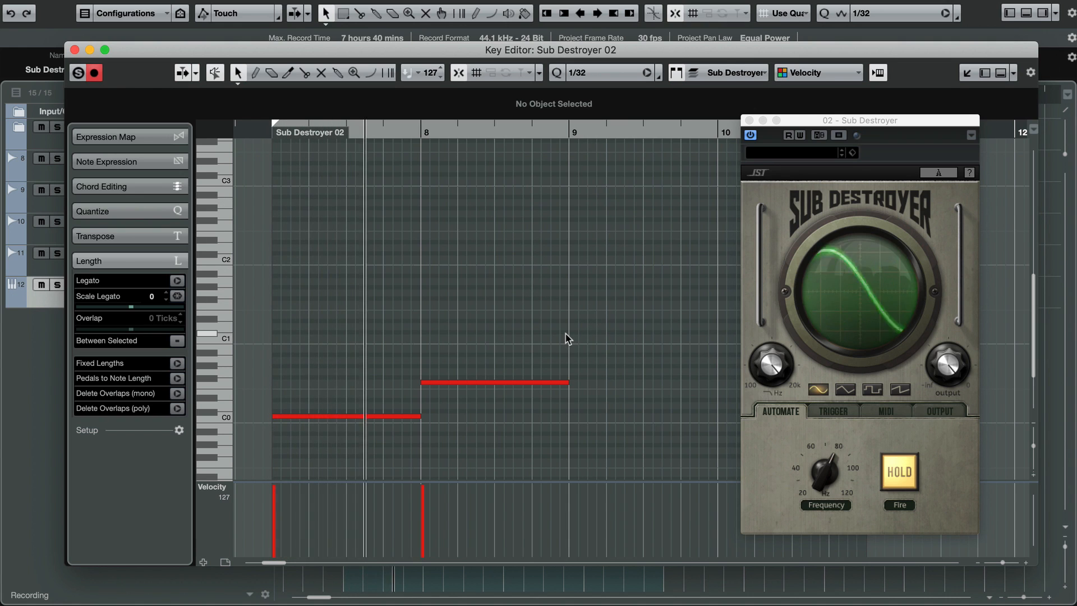
Step: Try the bar 8 note at E0, F#0 and G0, playing each pitch from the start of the bar
{"action": "left_click", "coordinate": [531, 382]}
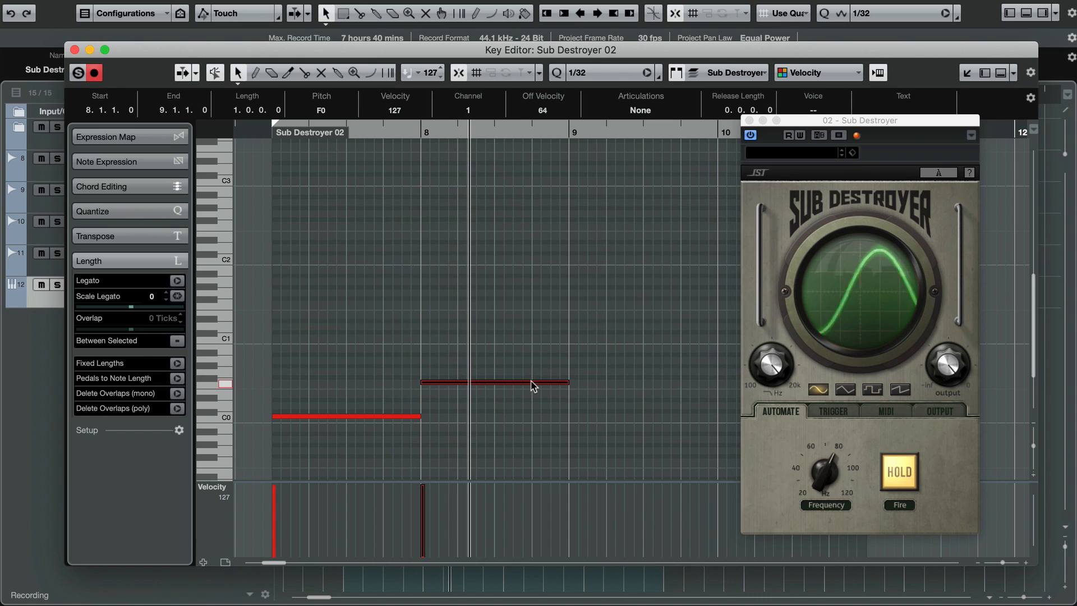
{"action": "key", "text": "Down"}
{"action": "left_click", "coordinate": [423, 134]}
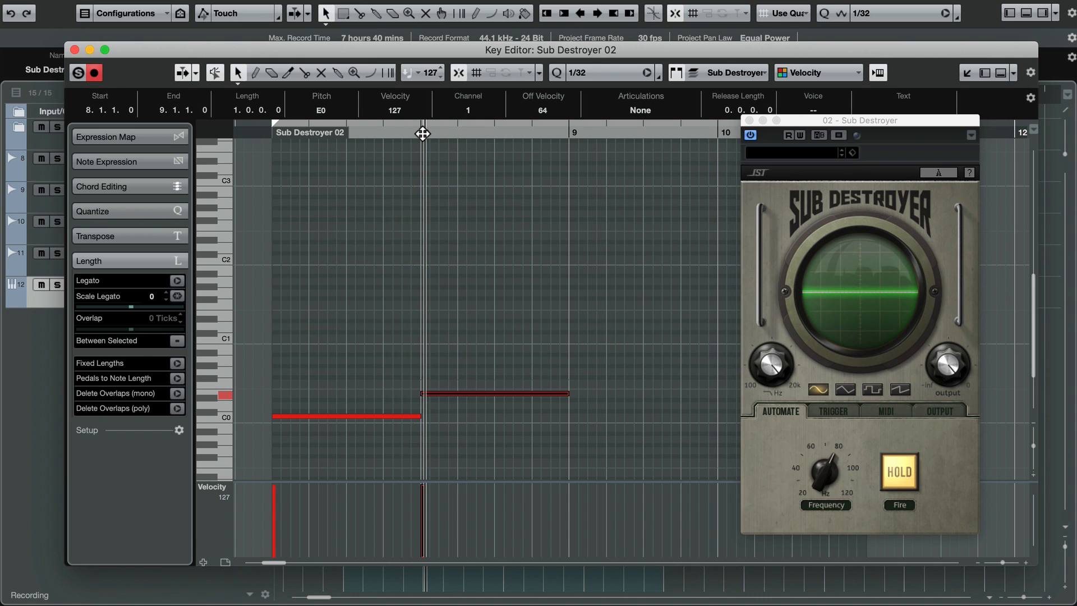
{"action": "key", "text": "Up"}
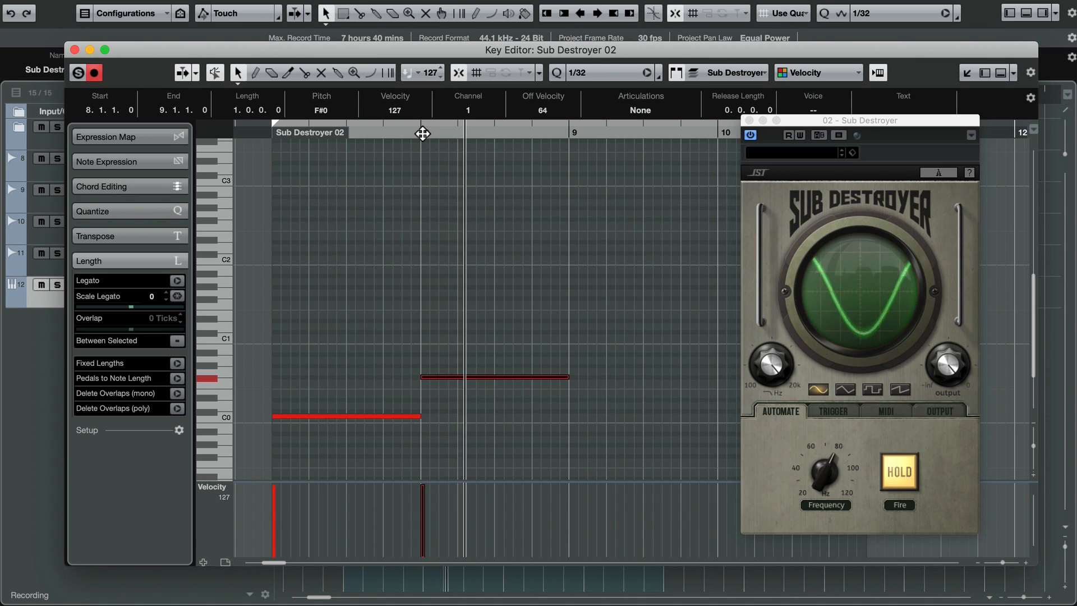
{"action": "left_click", "coordinate": [421, 133]}
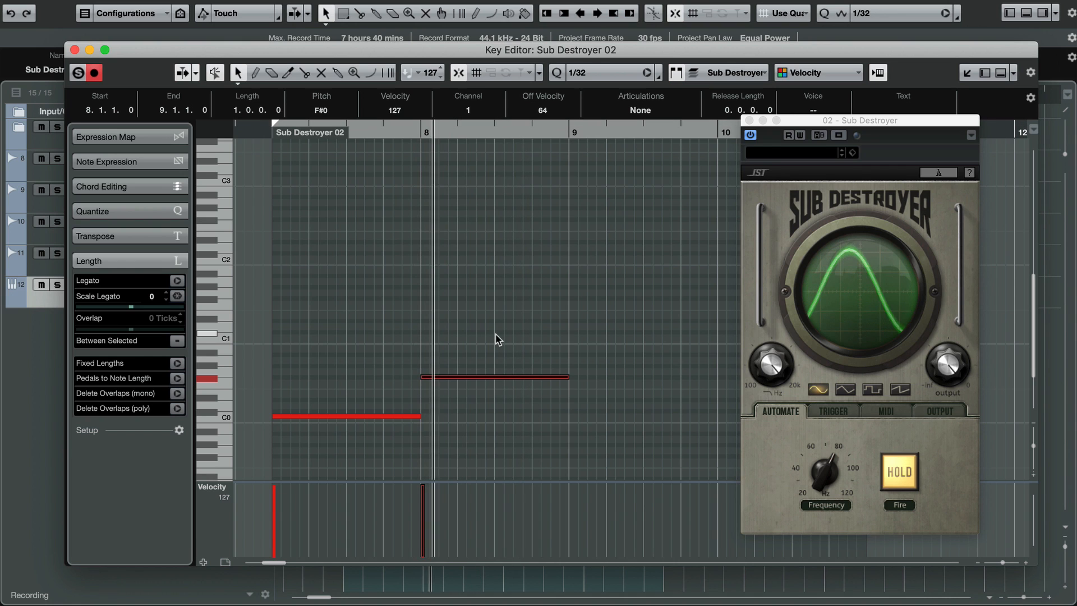
{"action": "key", "text": "Up"}
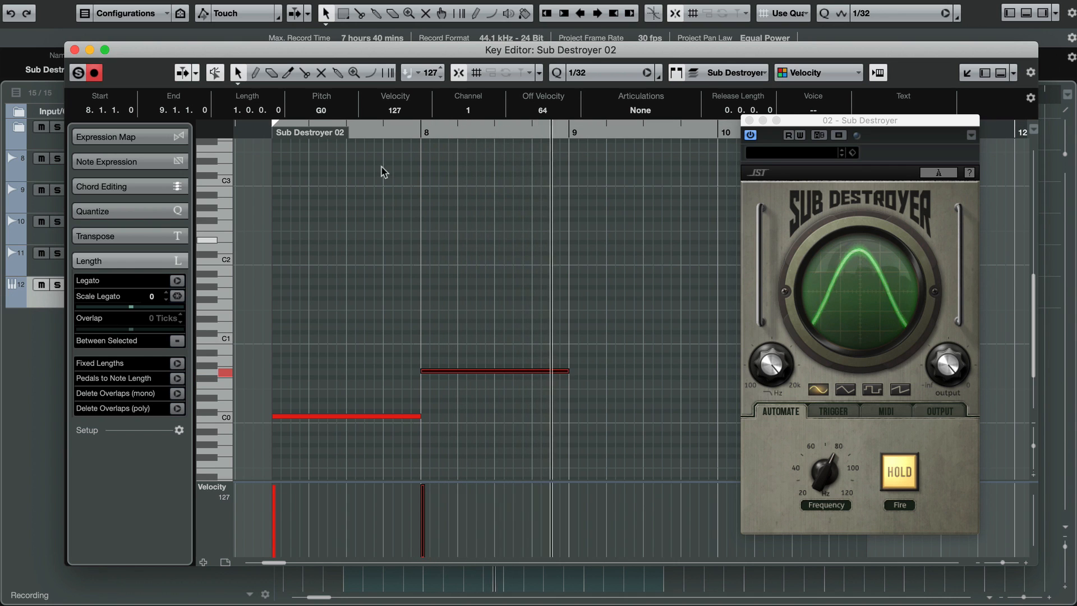
{"action": "left_click", "coordinate": [423, 133]}
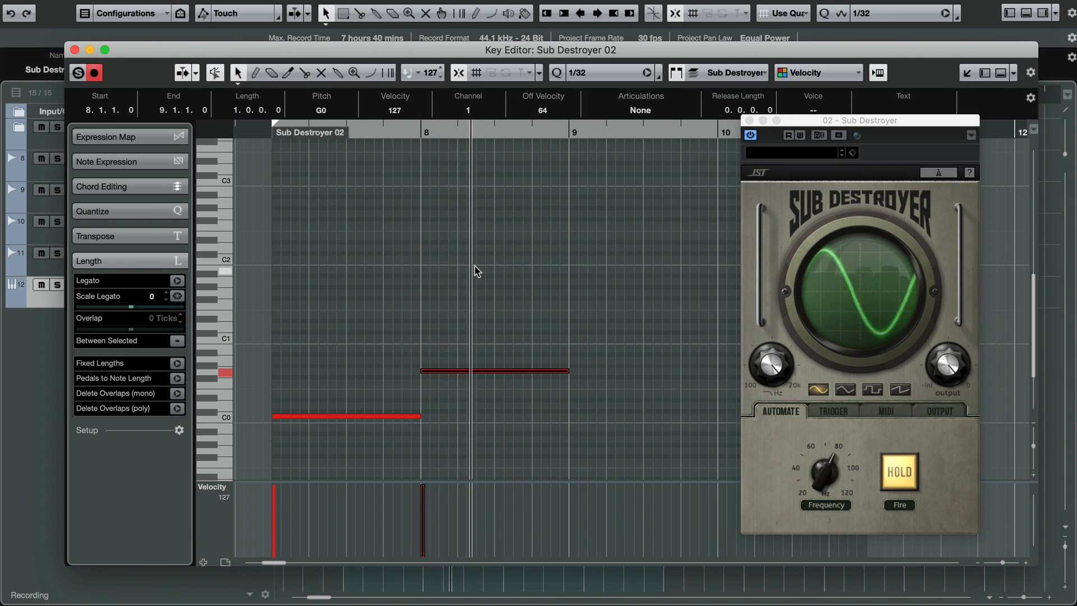
Step: Delete the two low notes in bars 7 and 8 of the Sub Destroyer 02 part
{"action": "key", "text": "f"}
{"action": "scroll", "coordinate": [541, 384], "scroll_direction": "down", "scroll_amount": 4}
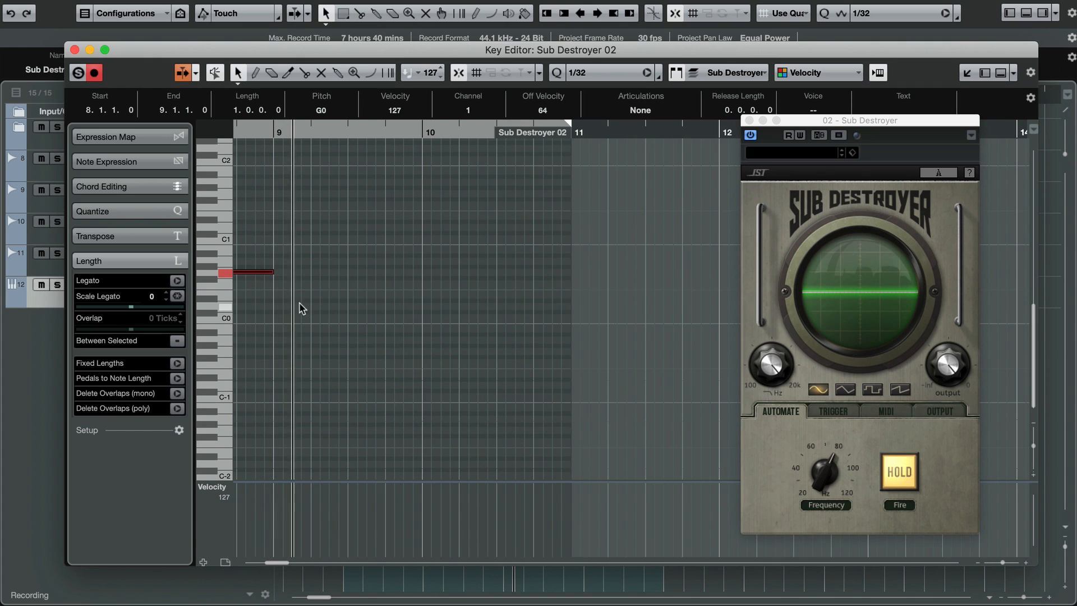
{"action": "scroll", "coordinate": [283, 302], "scroll_direction": "up", "scroll_amount": 2}
{"action": "scroll", "coordinate": [283, 303], "scroll_direction": "left", "scroll_amount": 5}
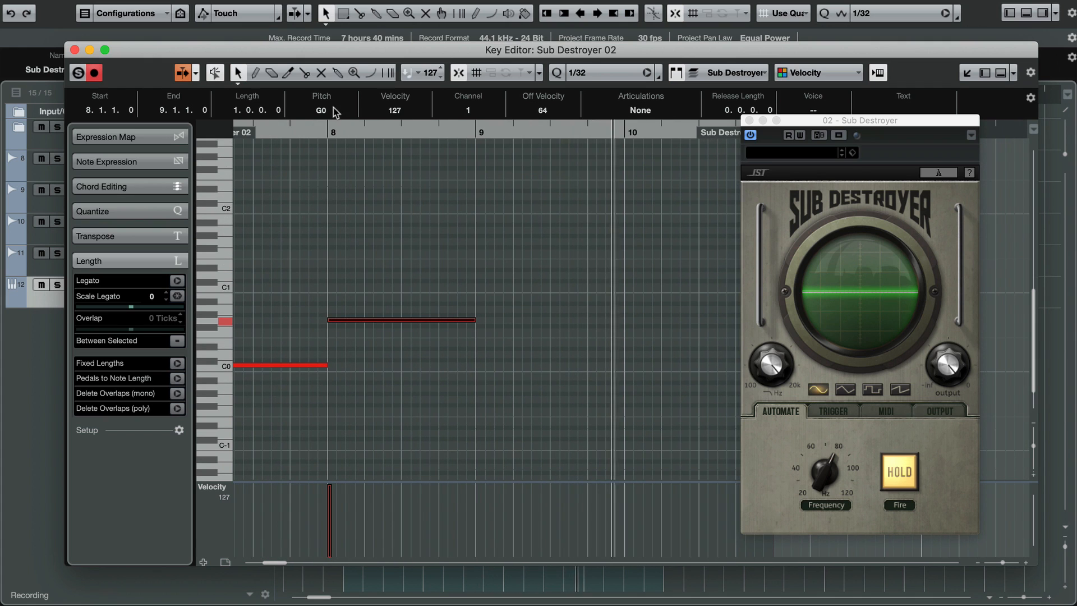
{"action": "left_click", "coordinate": [326, 135]}
{"action": "scroll", "coordinate": [358, 267], "scroll_direction": "left", "scroll_amount": 5}
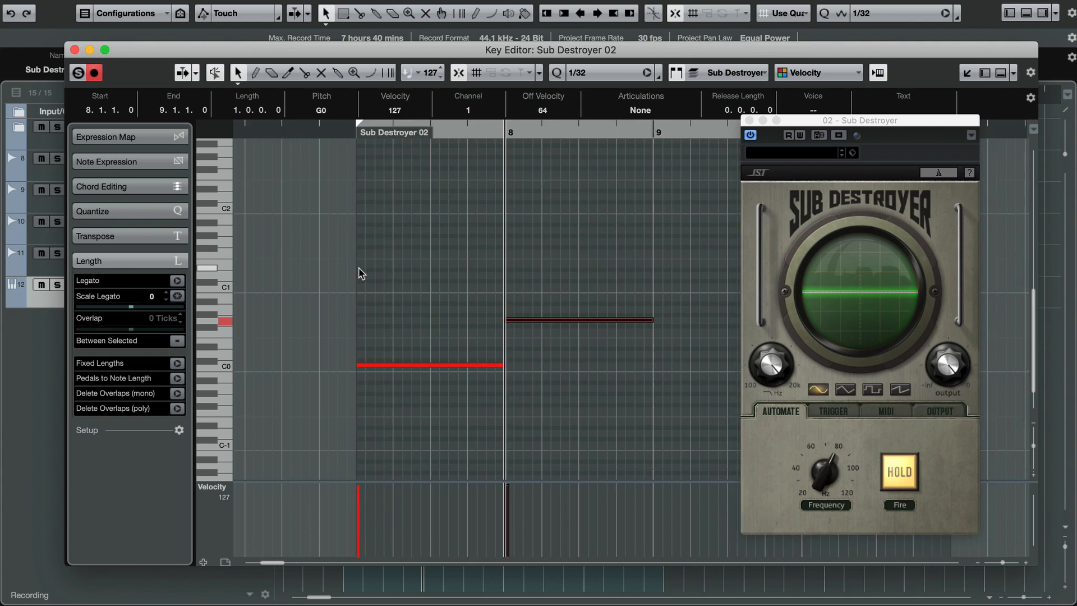
{"action": "left_click_drag", "start_coordinate": [359, 267], "coordinate": [642, 412]}
{"action": "key", "text": "Delete"}
Step: Draw one-bar notes at C3 in bar 7 and G3 in bar 8, and play the part
{"action": "scroll", "coordinate": [564, 292], "scroll_direction": "up", "scroll_amount": 5}
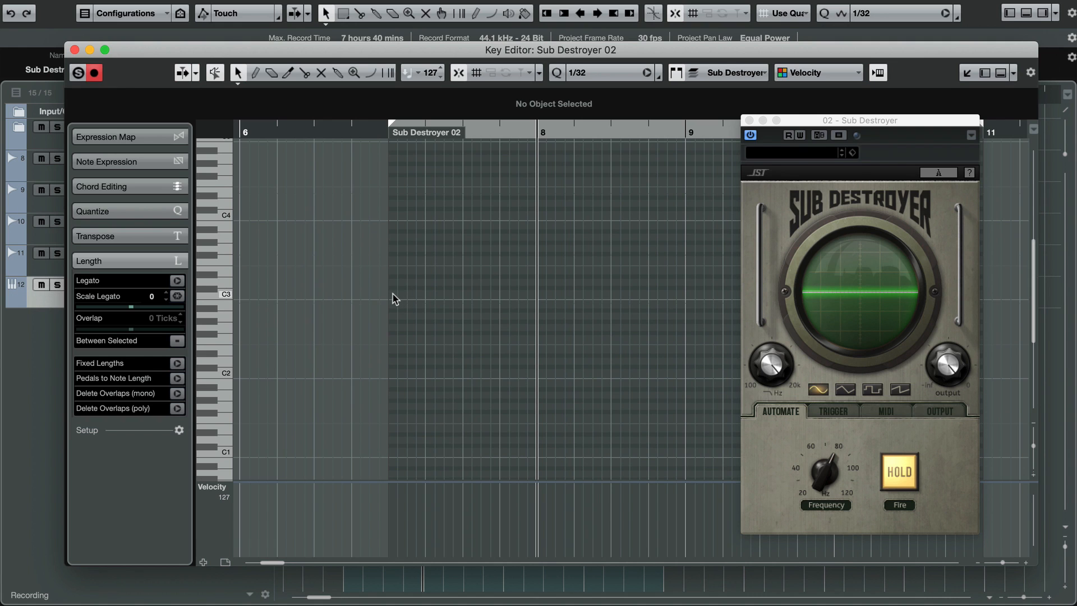
{"action": "mouse_move", "coordinate": [394, 289]}
{"action": "left_mouse_down"}
{"action": "mouse_move", "coordinate": [536, 291]}
{"action": "mouse_move", "coordinate": [569, 253]}
{"action": "mouse_move", "coordinate": [676, 252]}
{"action": "left_mouse_up"}
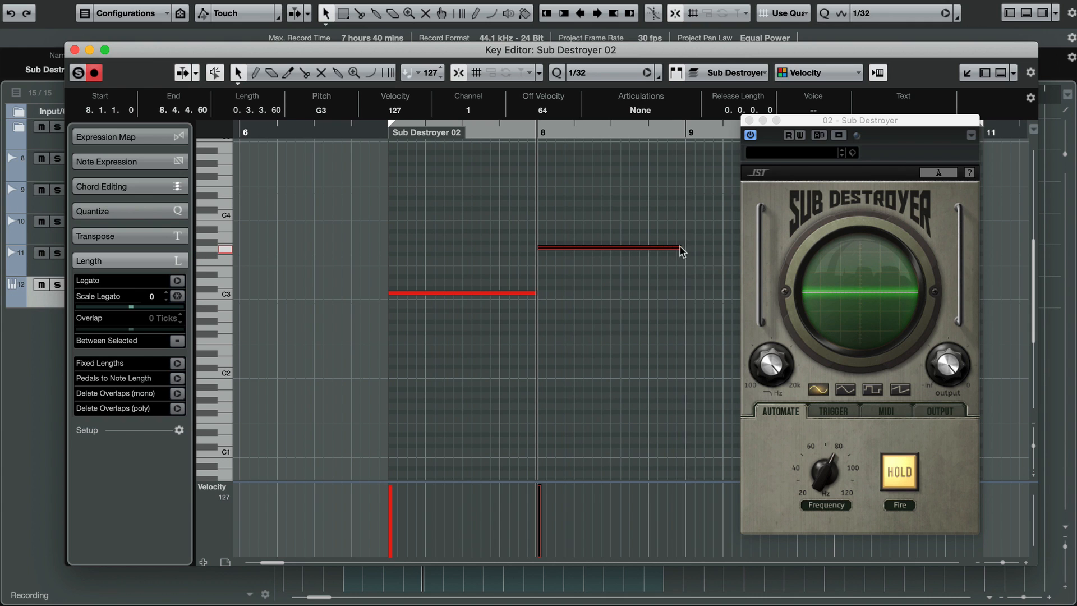
{"action": "key", "text": "space"}
{"action": "left_click_drag", "start_coordinate": [453, 247], "coordinate": [460, 248]}
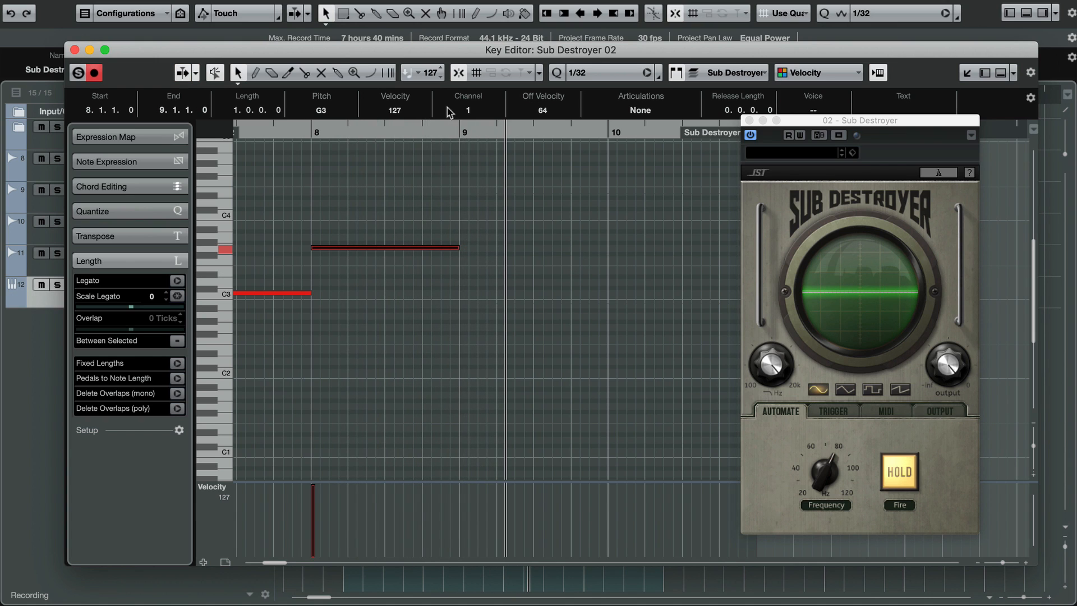
Step: Close the note editor and expand the Folder track to show its contents
{"action": "left_click", "coordinate": [75, 50]}
{"action": "left_click", "coordinate": [455, 356]}
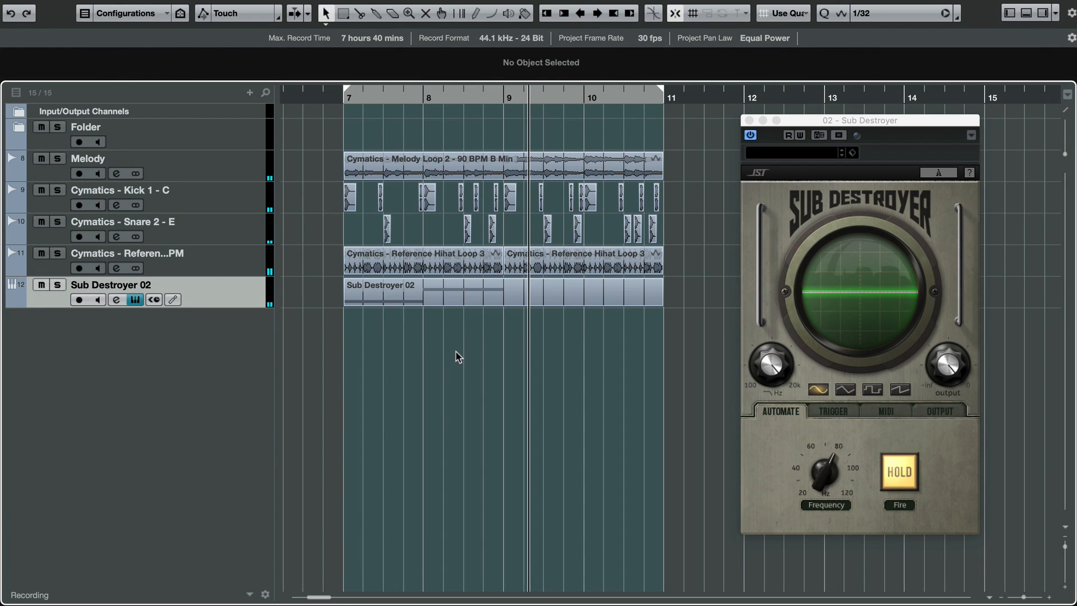
{"action": "left_click", "coordinate": [23, 140]}
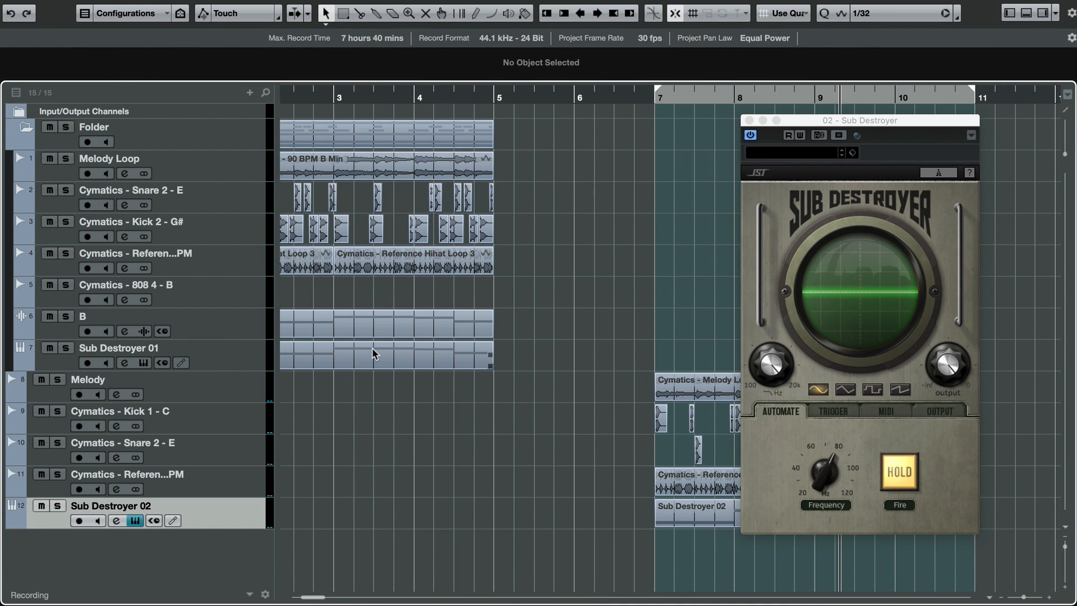
Step: Delete the Sub Destroyer 02 part in bars 7 to 10 of the arrangement
{"action": "key", "text": "g"}
{"action": "key", "text": "g"}
{"action": "key", "text": "g"}
{"action": "key", "text": "g"}
{"action": "key", "text": "g"}
{"action": "left_click", "coordinate": [611, 526]}
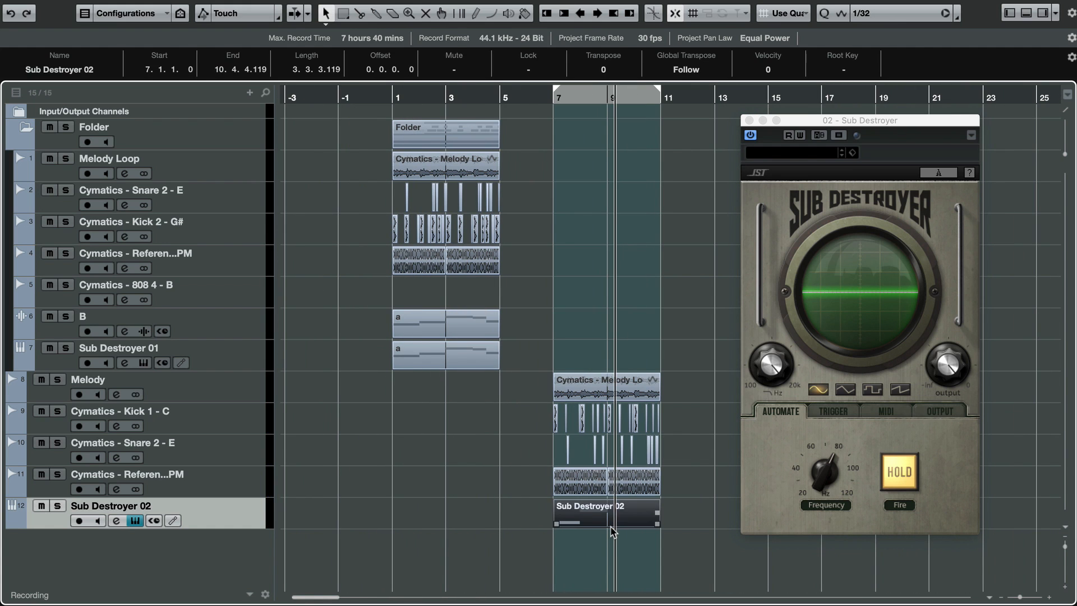
{"action": "key", "text": "Delete"}
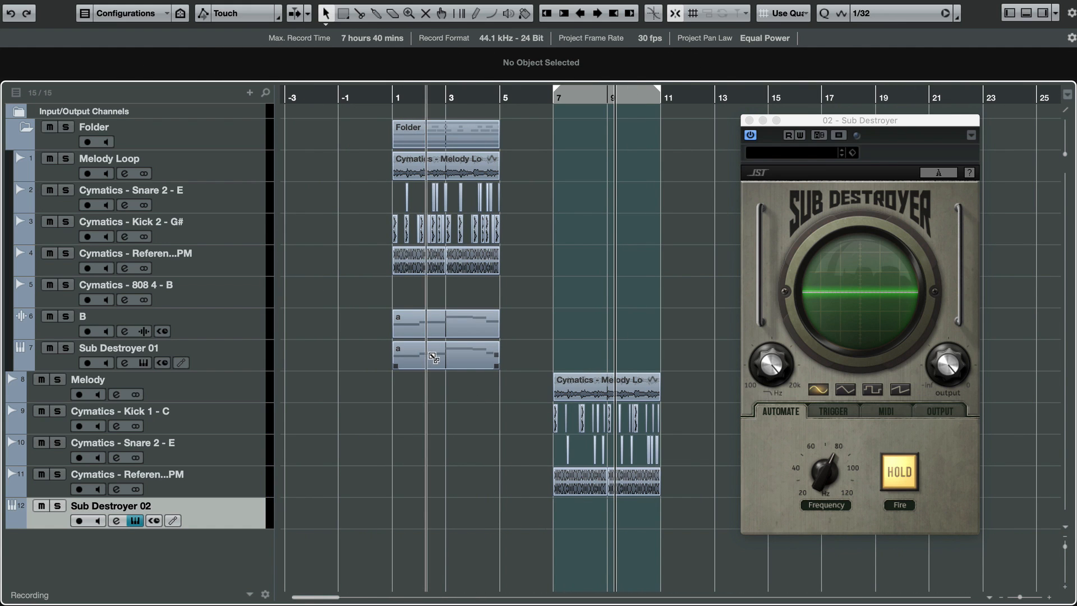
Step: Copy the four-bar part "a" from the Sub Destroyer 01 track to bar 7 on the Sub Destroyer 02 track
{"action": "left_click_drag", "start_coordinate": [429, 357], "coordinate": [612, 513]}
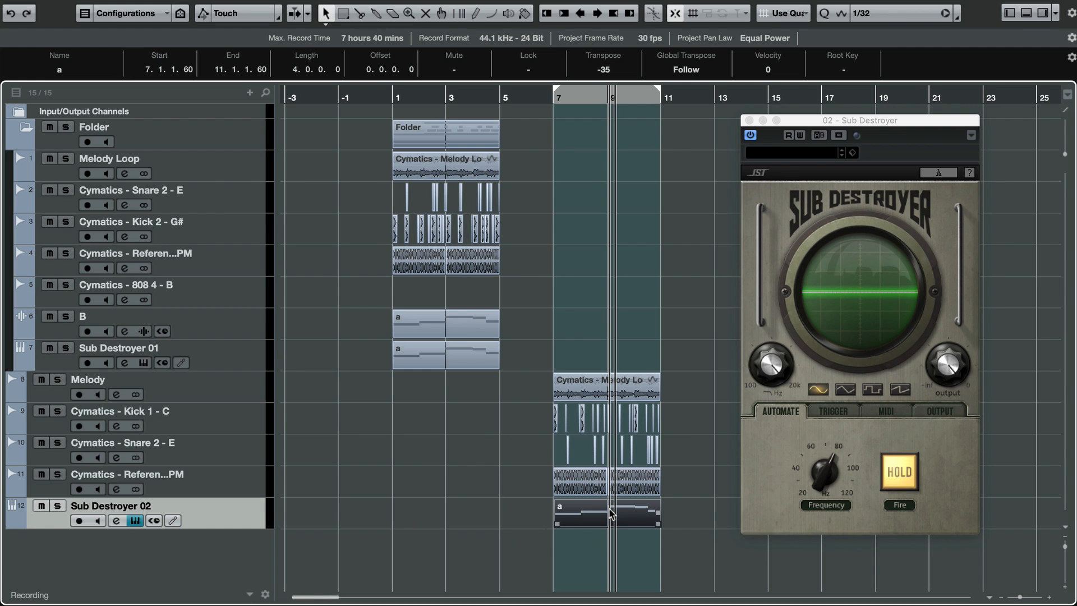
{"action": "key", "text": "h"}
{"action": "key", "text": "h"}
{"action": "key", "text": "h"}
{"action": "key", "text": "h"}
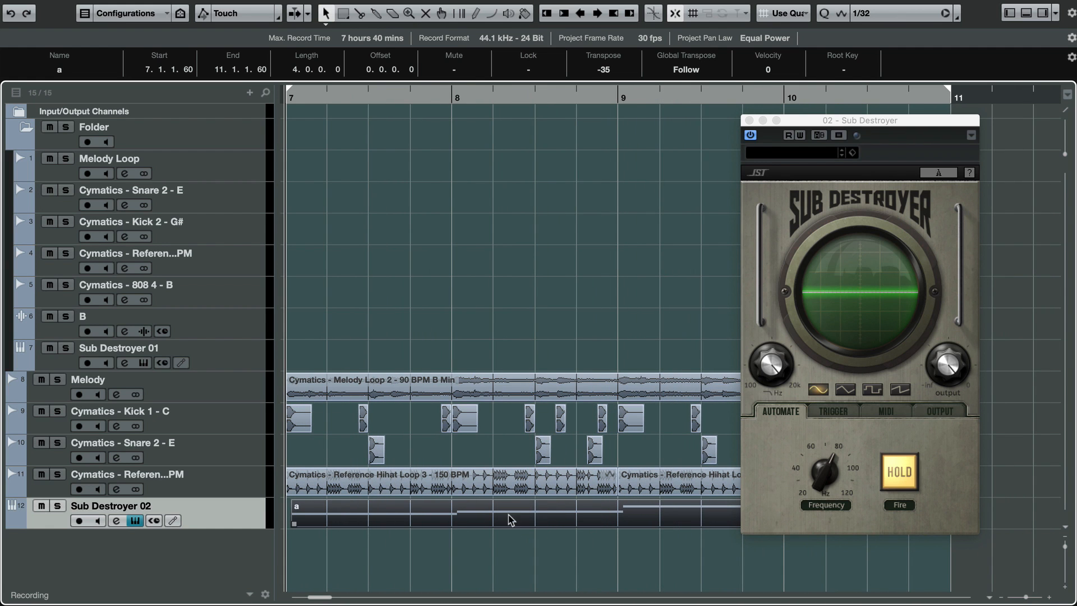
{"action": "left_click", "coordinate": [522, 551]}
Step: Check the channel settings of the Melody track and close them again
{"action": "left_click", "coordinate": [445, 392]}
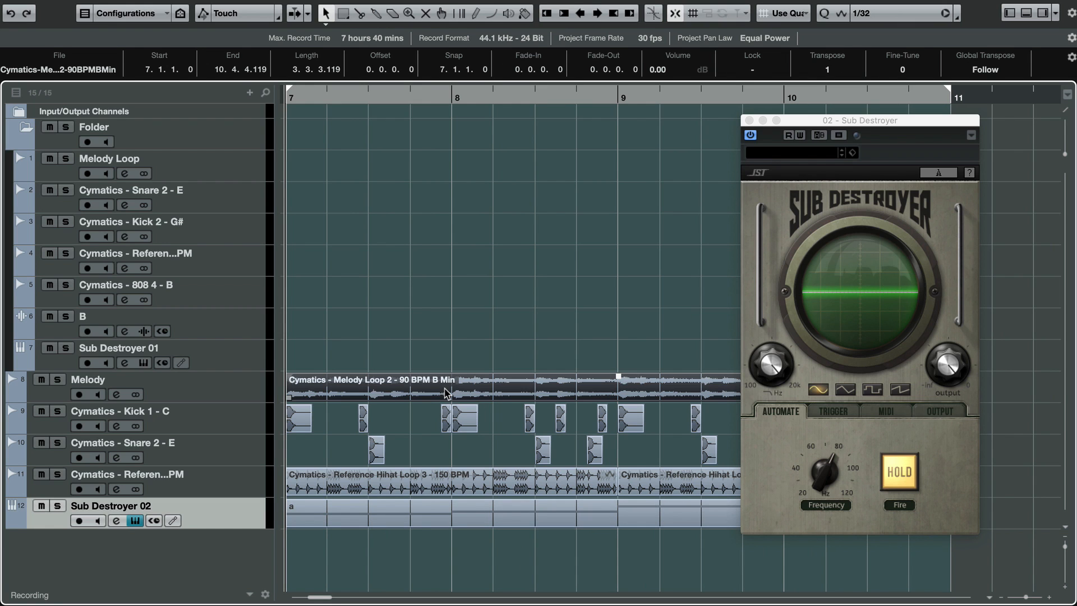
{"action": "left_click", "coordinate": [240, 387]}
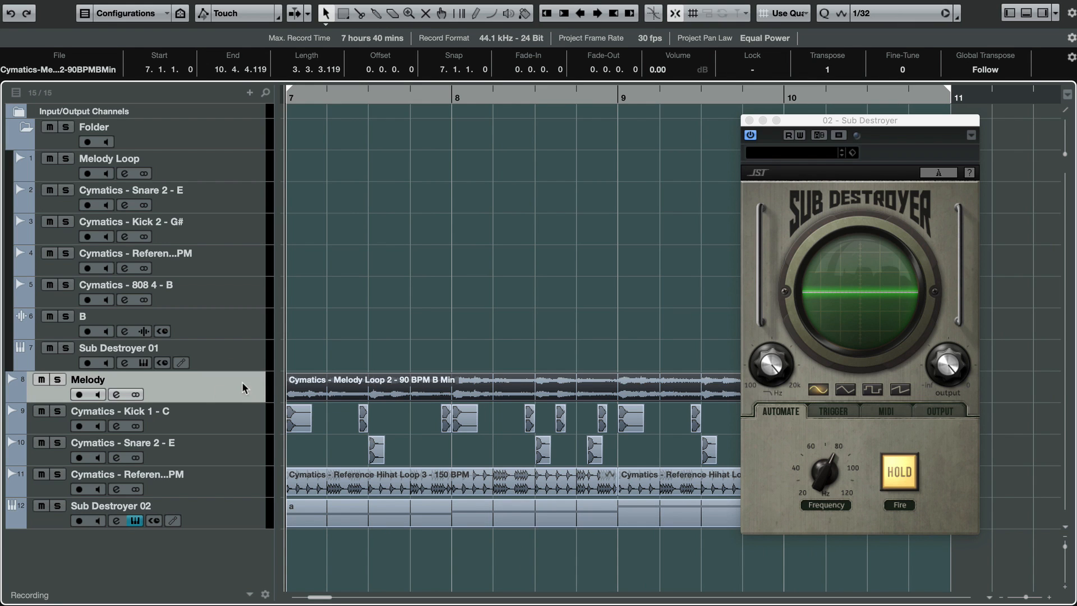
{"action": "left_click", "coordinate": [114, 395]}
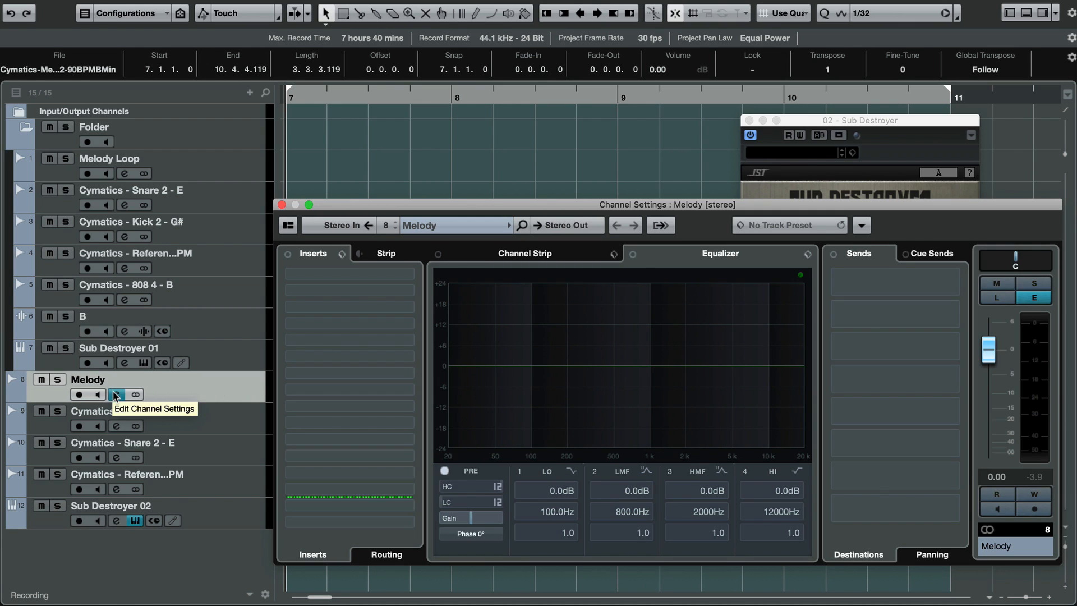
{"action": "left_click", "coordinate": [116, 394]}
{"action": "left_click", "coordinate": [439, 302]}
Step: Play the four-bar beat from bar 7 with the copied Sub Destroyer 02 bass part
{"action": "key", "text": "space"}
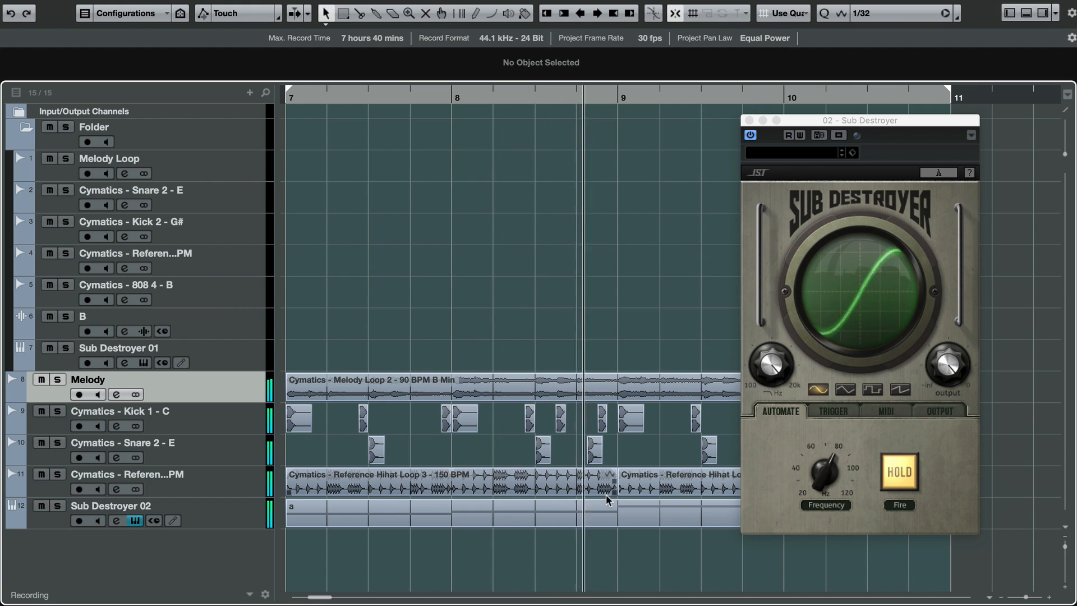
{"action": "scroll", "coordinate": [642, 542], "scroll_direction": "right", "scroll_amount": 4}
{"action": "scroll", "coordinate": [642, 541], "scroll_direction": "right", "scroll_amount": 3}
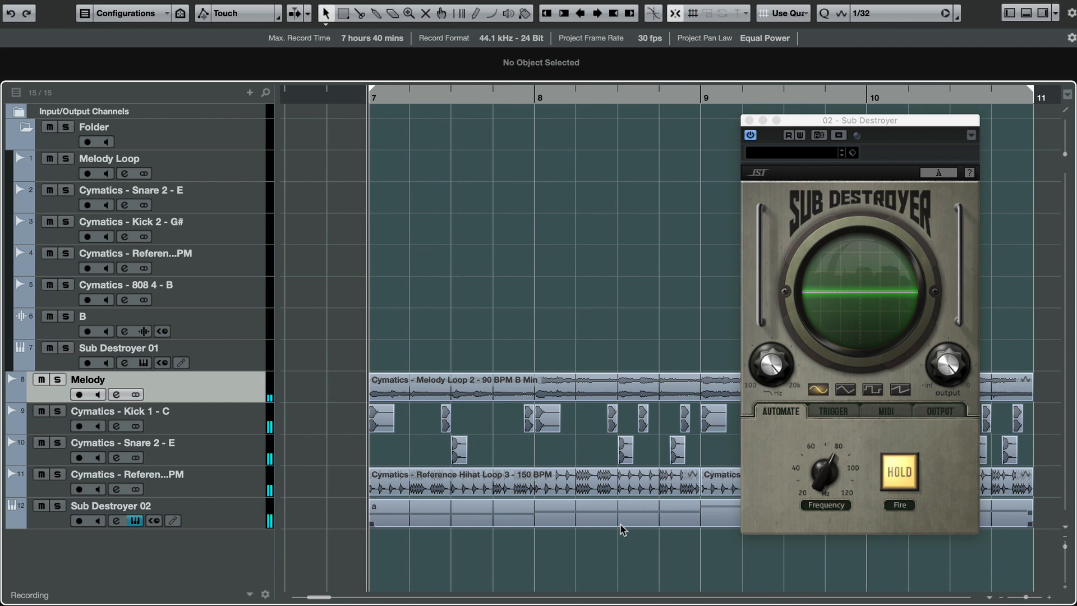
Step: Solo the Sub Destroyer 02 track, play it and switch the plug-in's oscillator to the triangle waveform
{"action": "left_click", "coordinate": [241, 510]}
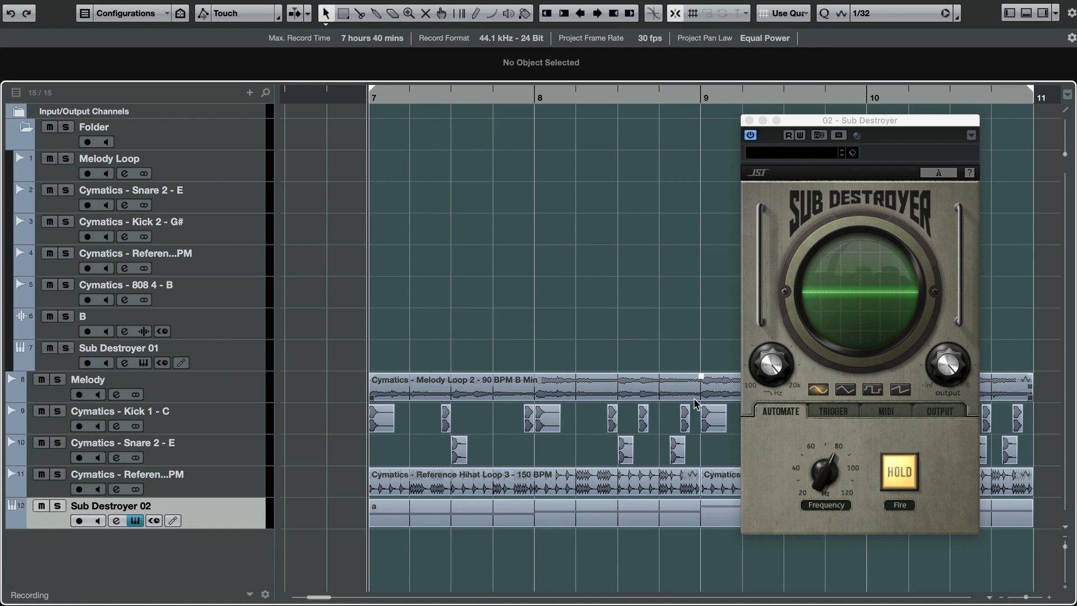
{"action": "scroll", "coordinate": [683, 400], "scroll_direction": "right", "scroll_amount": 2}
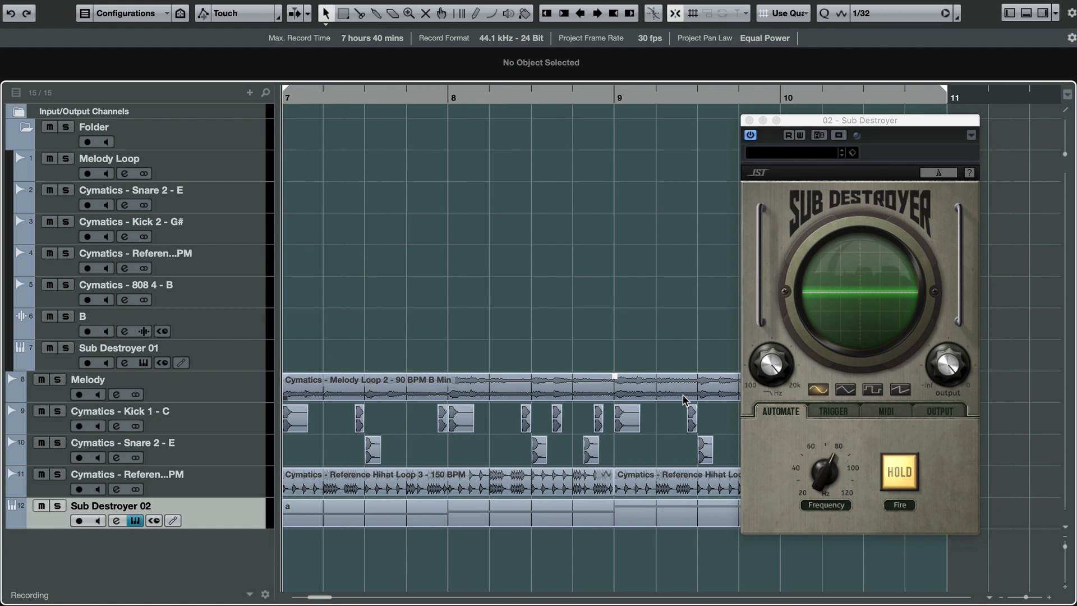
{"action": "left_click_drag", "start_coordinate": [859, 126], "coordinate": [894, 121]}
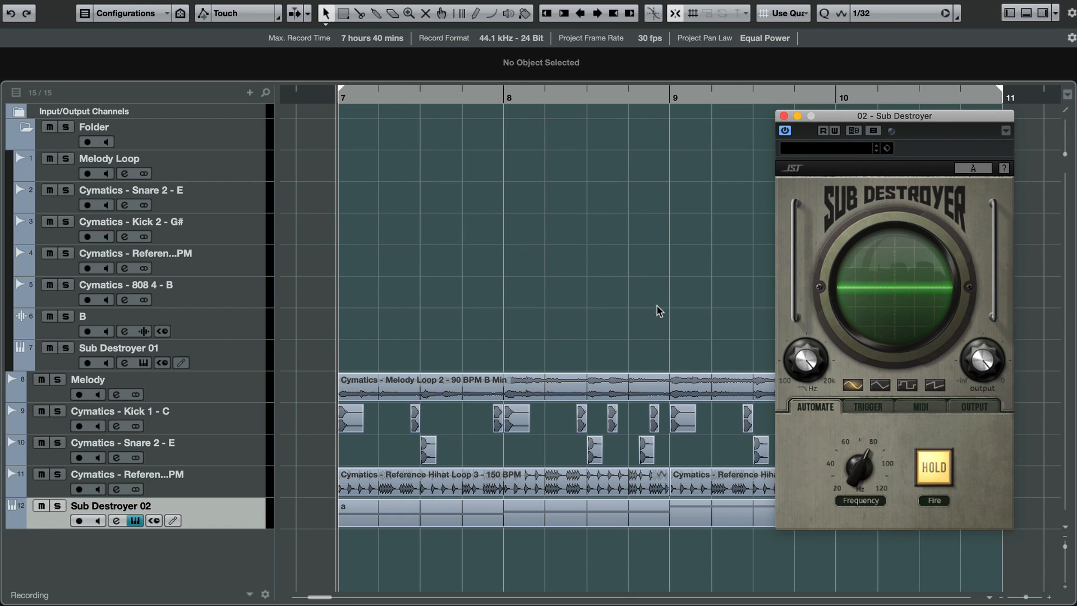
{"action": "key", "text": "s"}
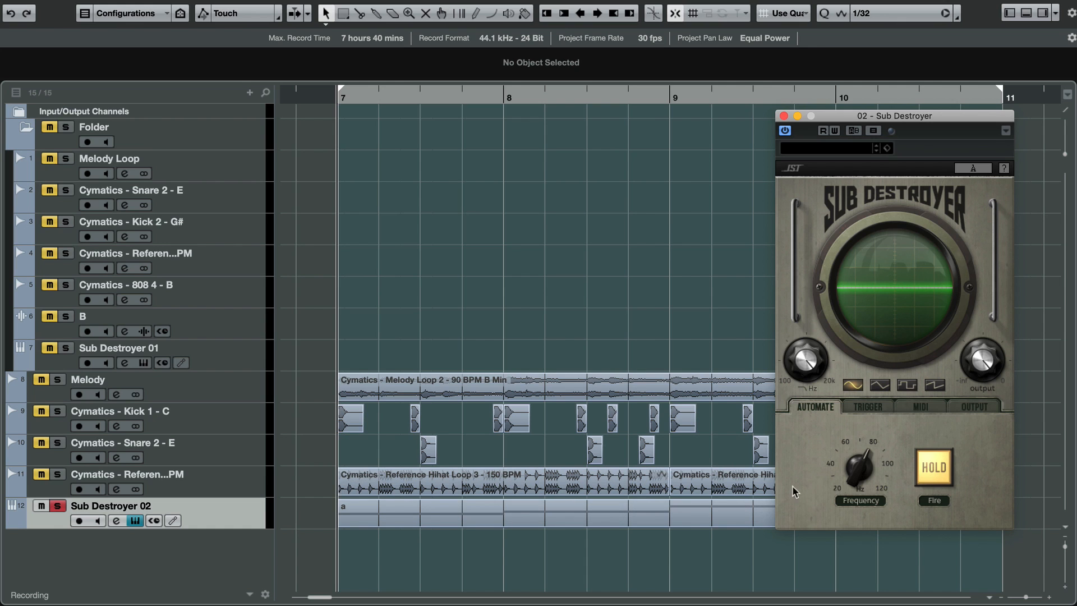
{"action": "key", "text": "space"}
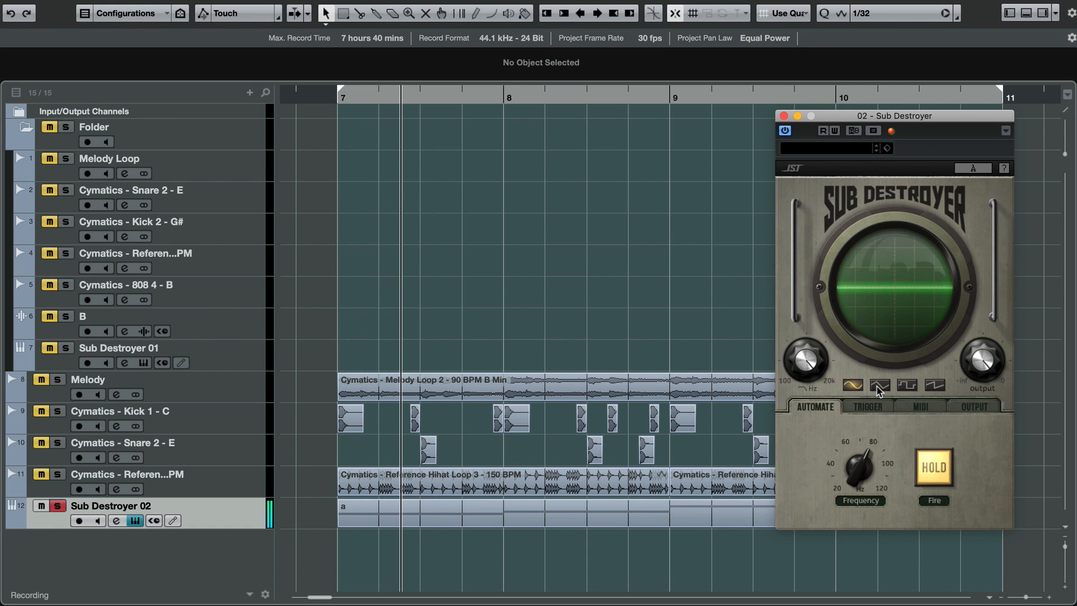
{"action": "left_click", "coordinate": [879, 387]}
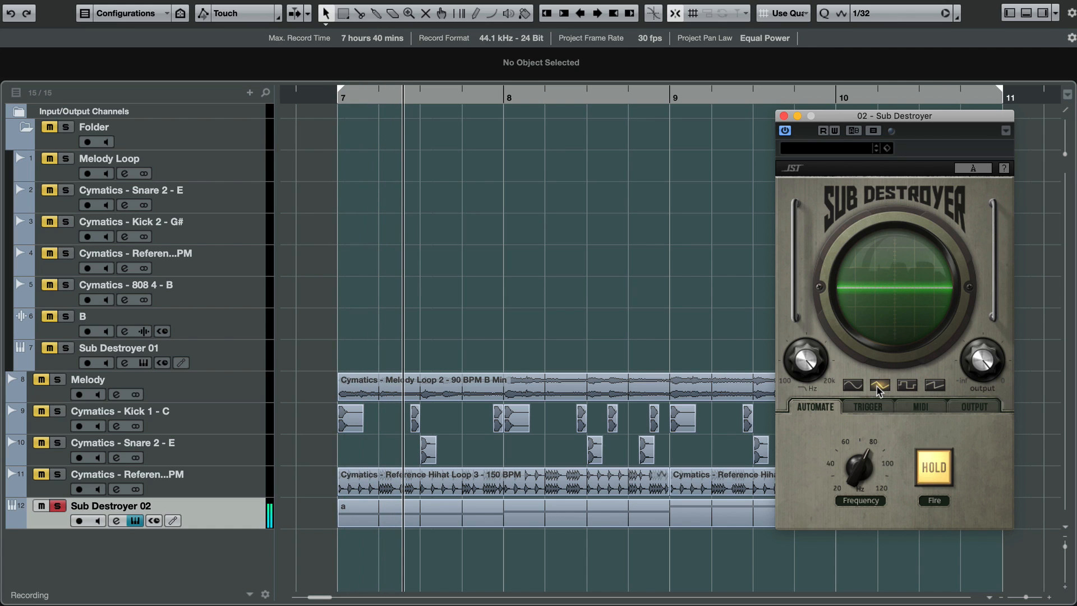
Step: Play the soloed bass with the square waveform while examining its spectrum in the Sub Destroyer 02 channel settings
{"action": "key", "text": "space"}
{"action": "key", "text": "space"}
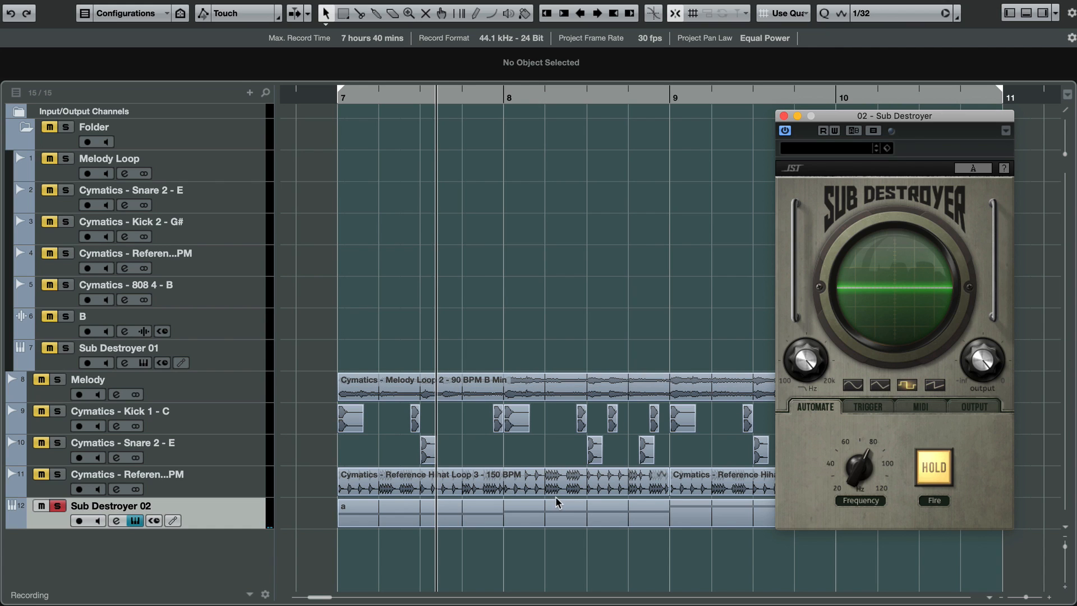
{"action": "key", "text": "space"}
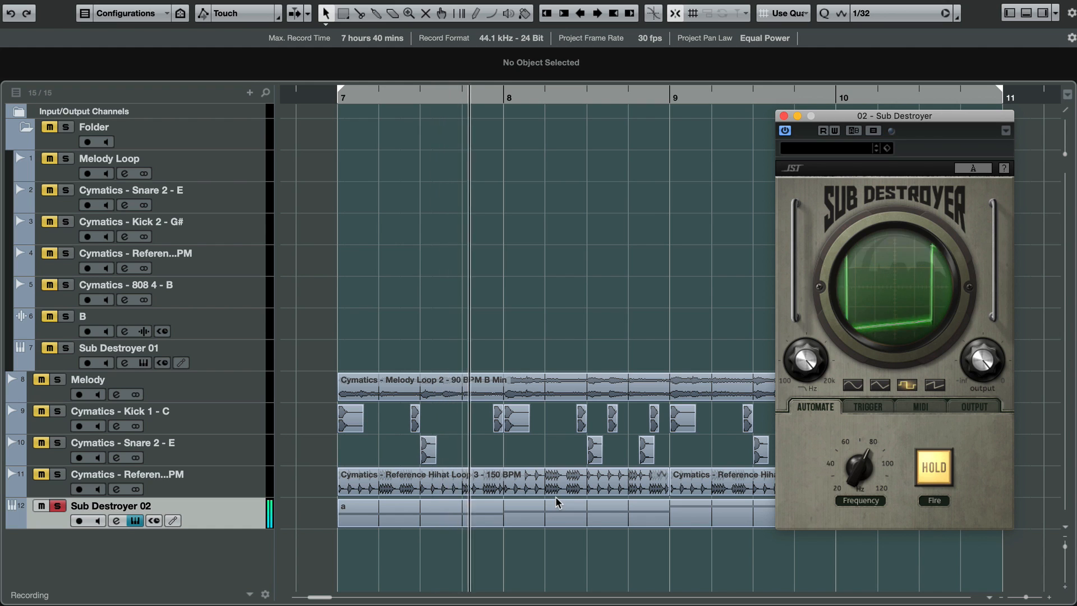
{"action": "left_click", "coordinate": [116, 521]}
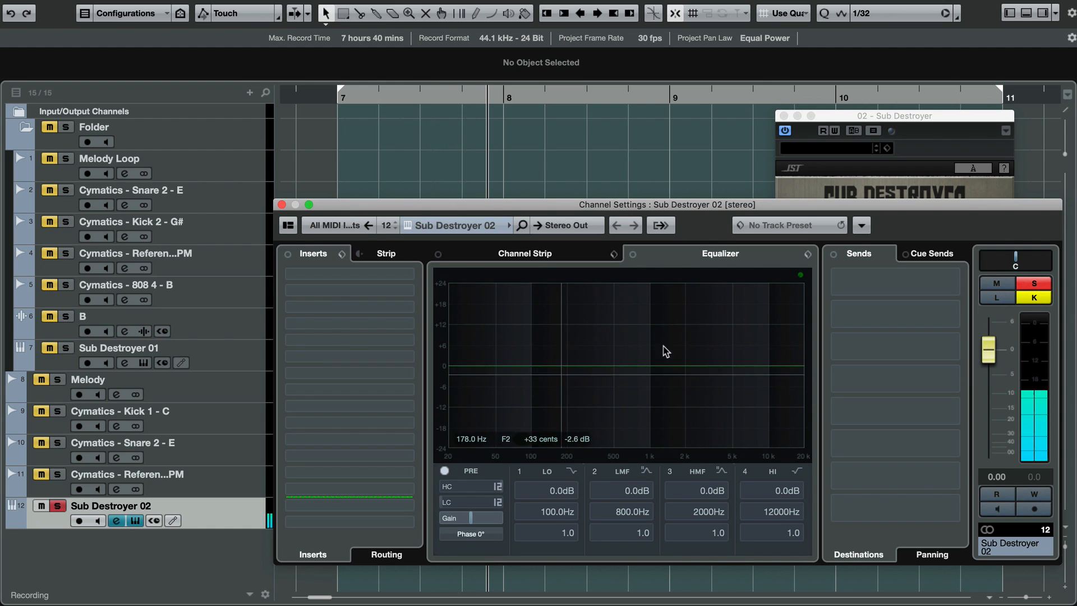
{"action": "key", "text": "space"}
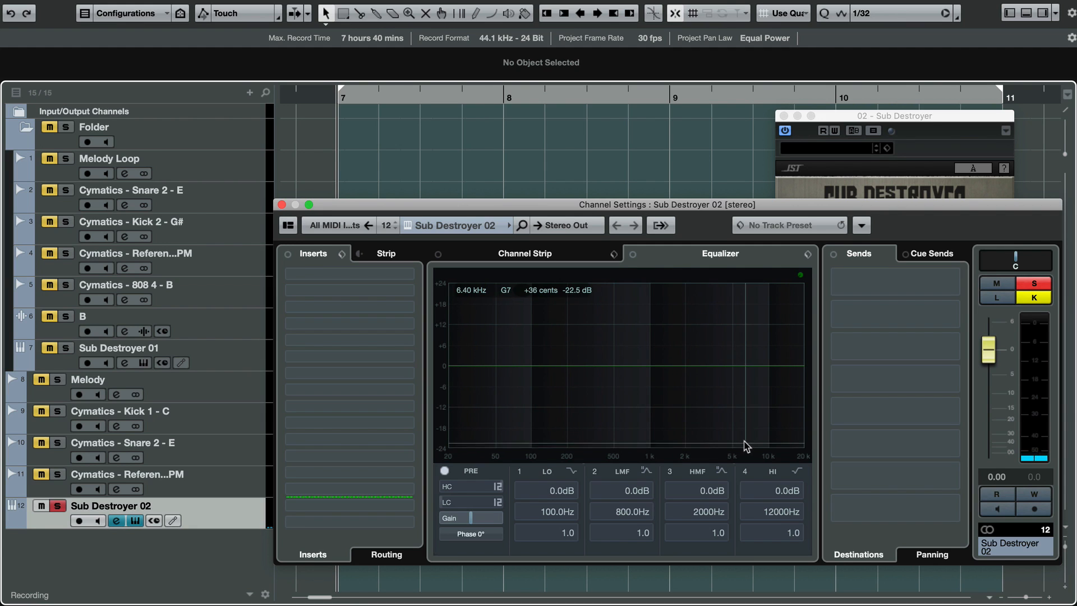
{"action": "key", "text": "space"}
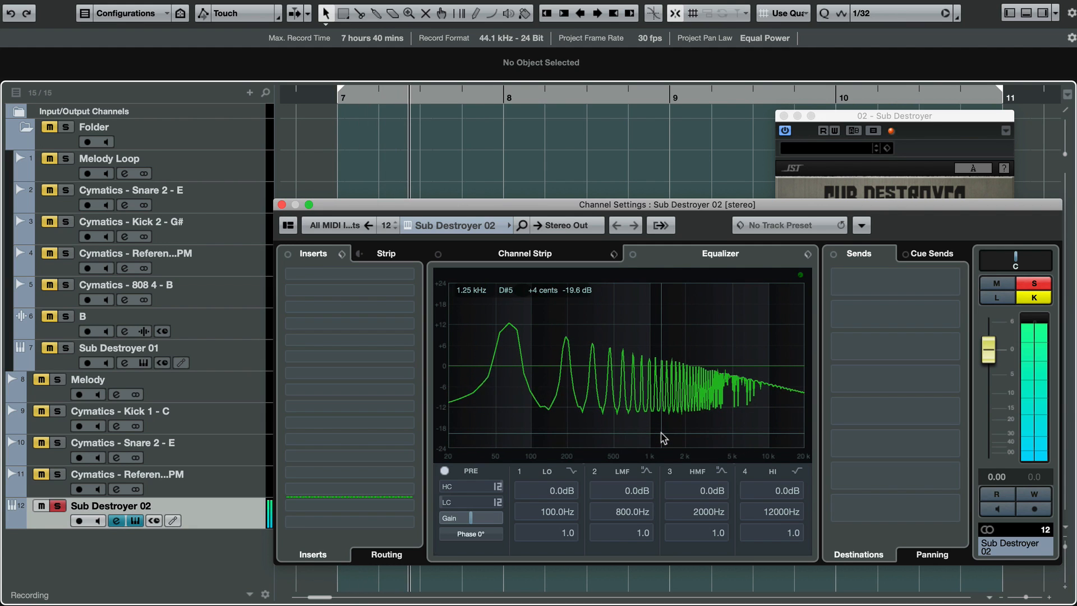
{"action": "key", "text": "space"}
Step: Compare the triangle, square, sawtooth and sine waveforms of the Sub Destroyer 02 plug-in against the equalizer spectrum during playback
{"action": "left_click", "coordinate": [957, 108]}
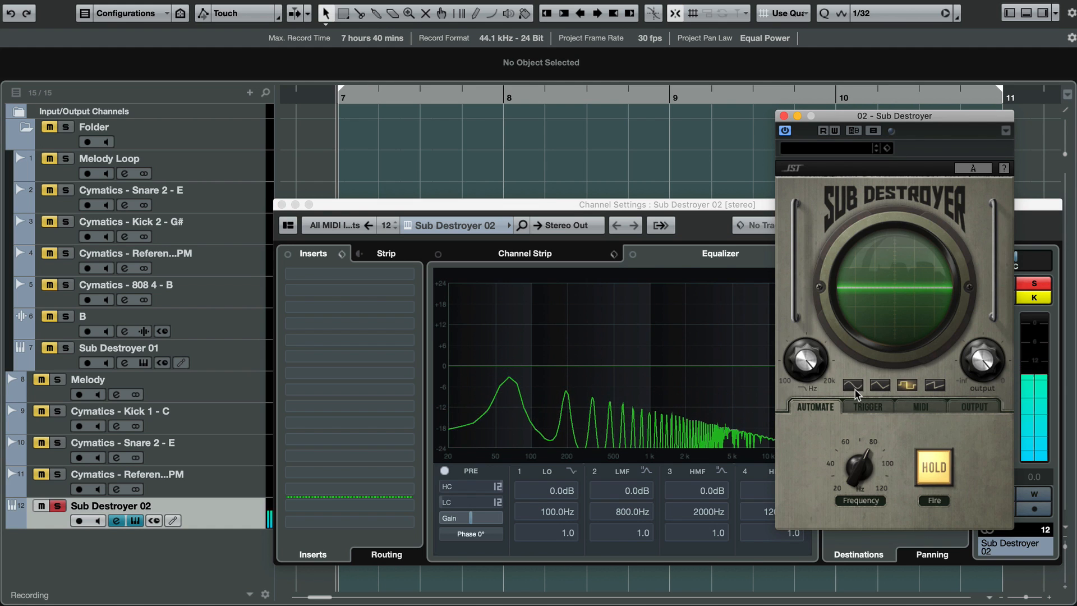
{"action": "key", "text": "space"}
{"action": "left_click", "coordinate": [879, 386]}
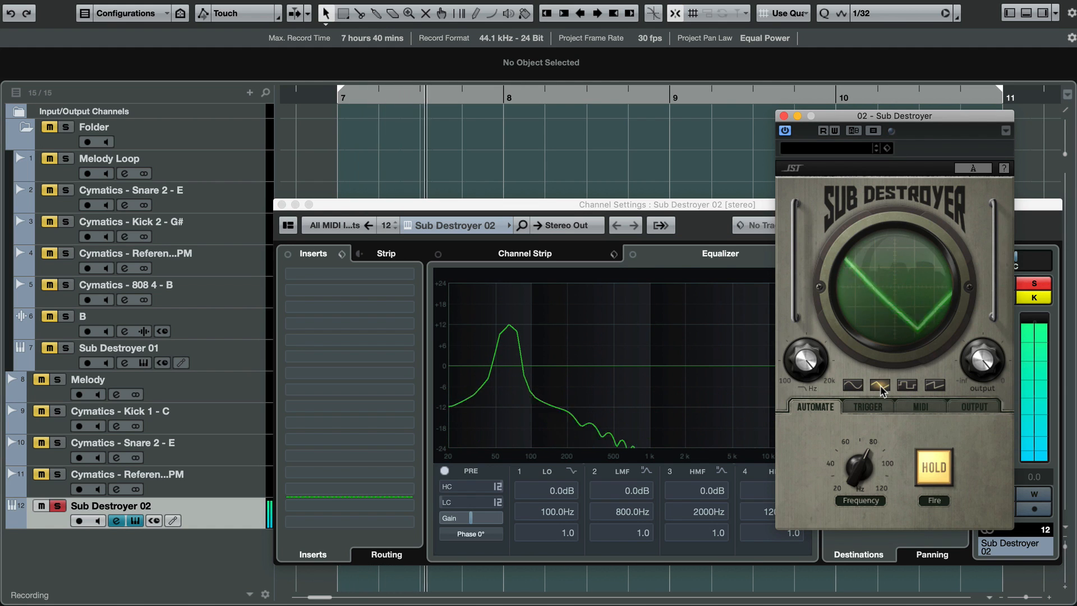
{"action": "left_click", "coordinate": [907, 386]}
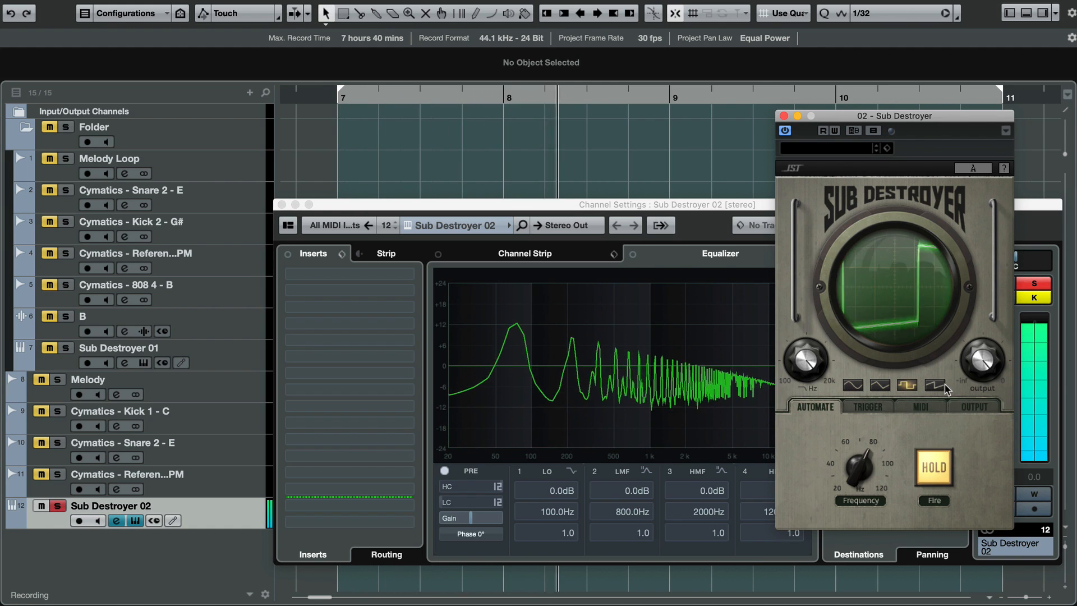
{"action": "left_click", "coordinate": [935, 384]}
{"action": "left_click", "coordinate": [906, 386]}
{"action": "left_click", "coordinate": [879, 386]}
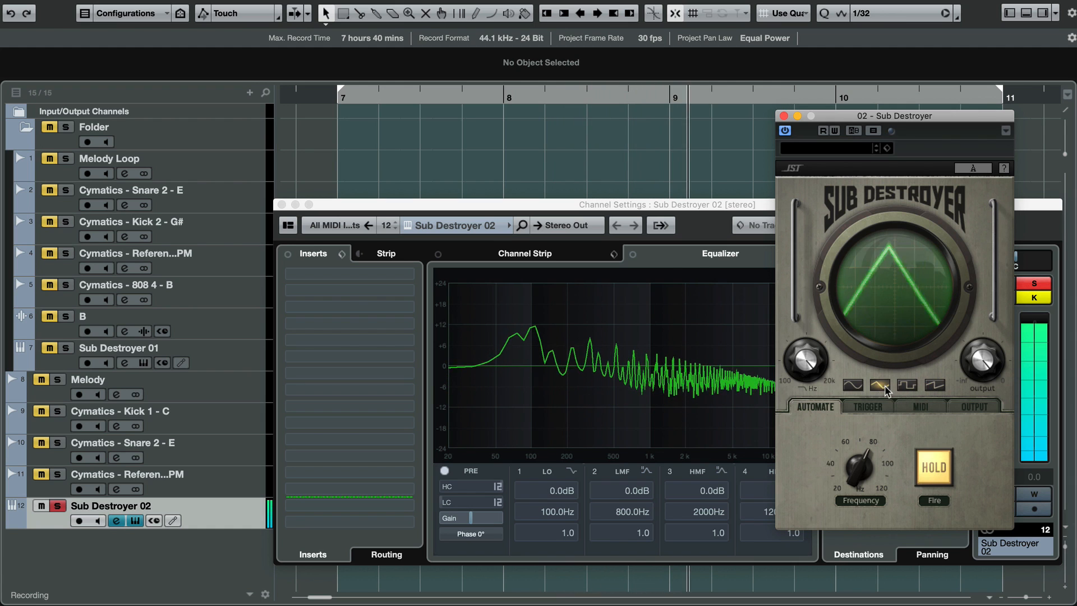
{"action": "left_click", "coordinate": [853, 386]}
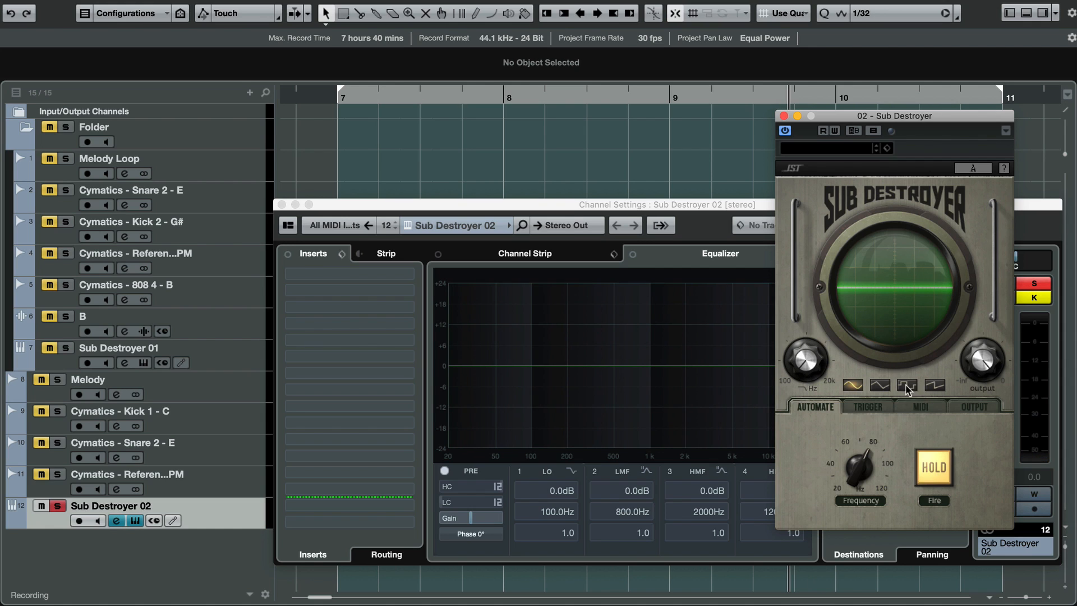
Step: Play the bass with the square waveform and try sweeping the plug-in's low-pass filter down to 100 Hz
{"action": "key", "text": "space"}
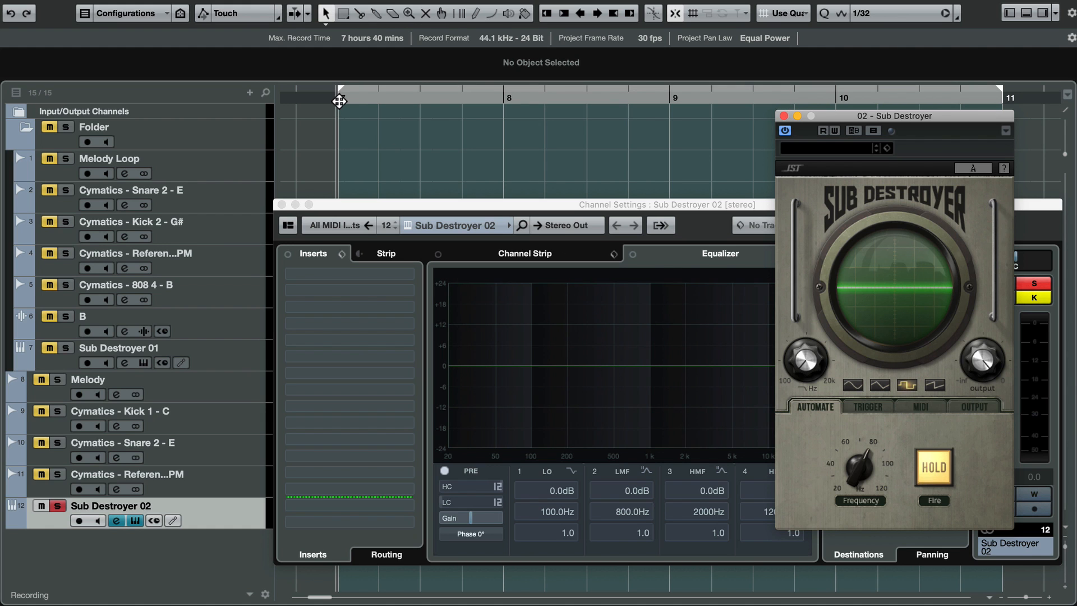
{"action": "left_click_drag", "start_coordinate": [814, 379], "coordinate": [830, 336]}
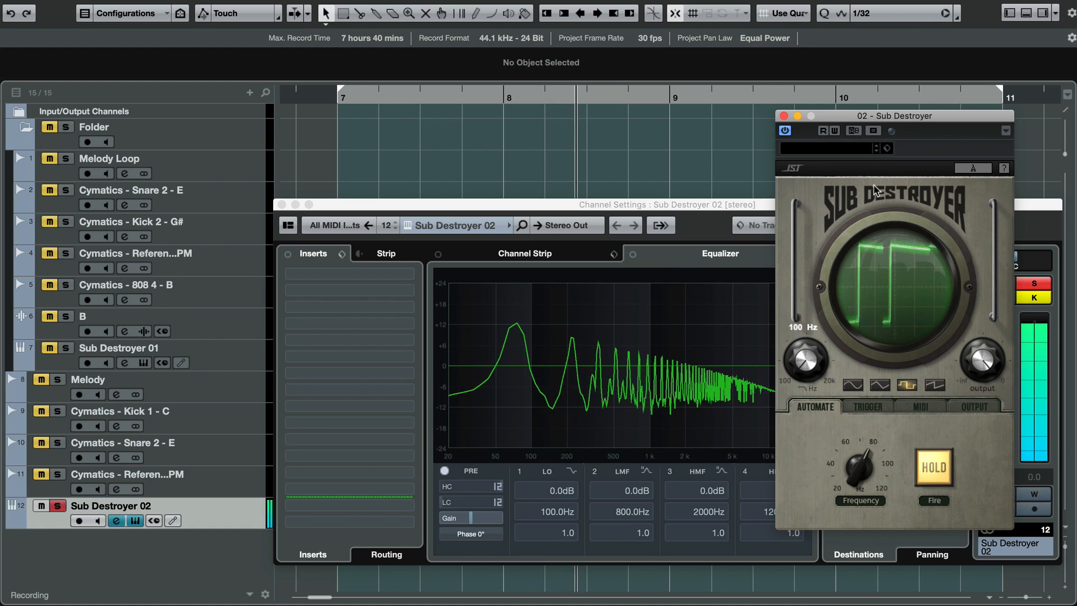
{"action": "left_click_drag", "start_coordinate": [808, 359], "coordinate": [808, 392]}
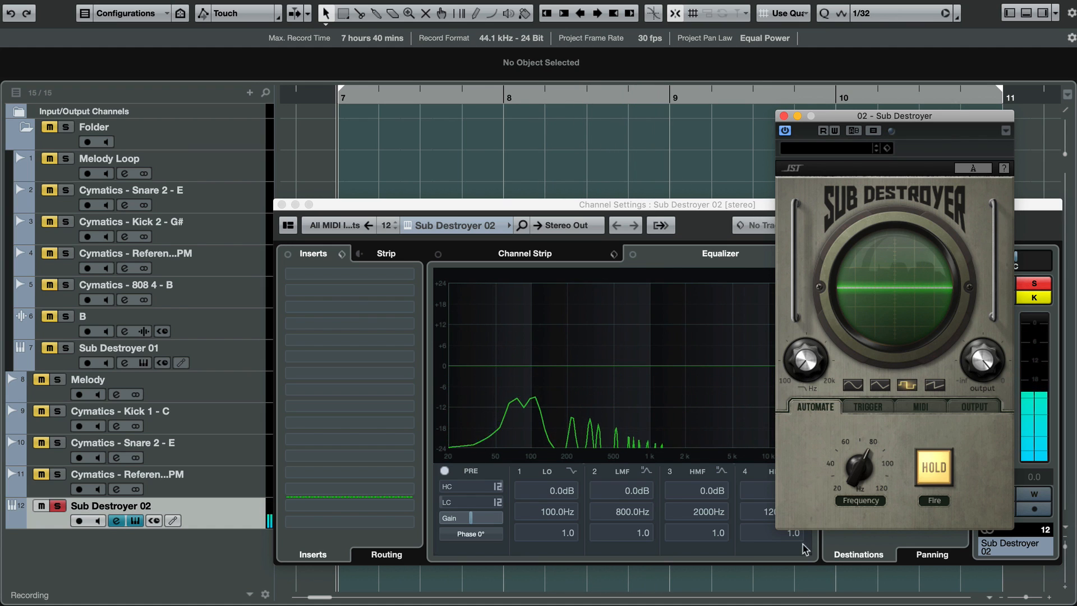
Step: Enable the plug-in's output drive, try 98.3%, then switch the oscillator to sine and lower the drive to 14.0%
{"action": "left_click", "coordinate": [974, 408]}
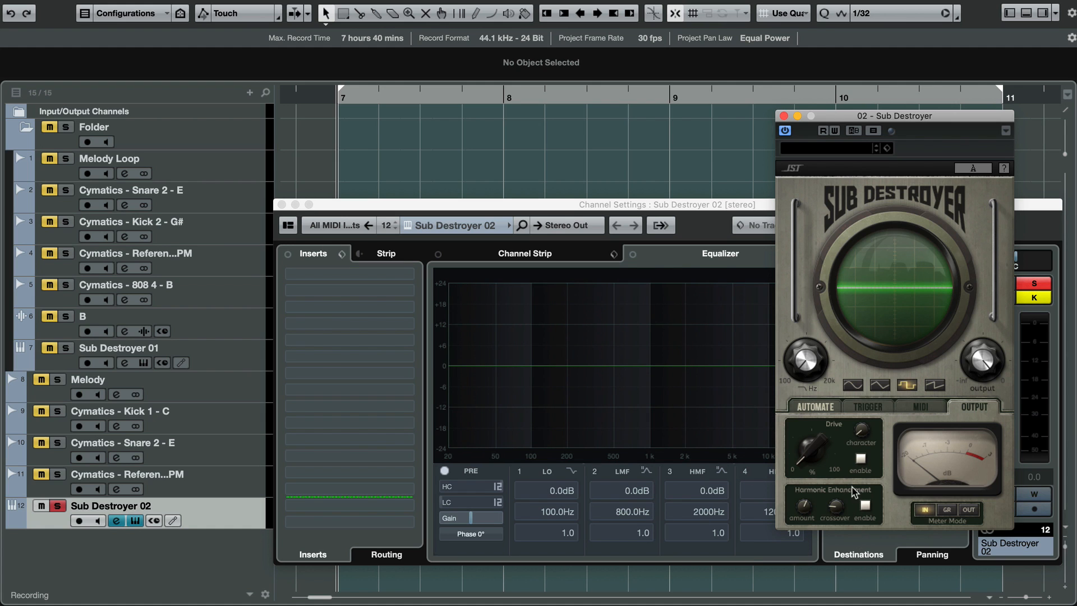
{"action": "key", "text": "space"}
{"action": "left_click_drag", "start_coordinate": [812, 447], "coordinate": [776, 255]}
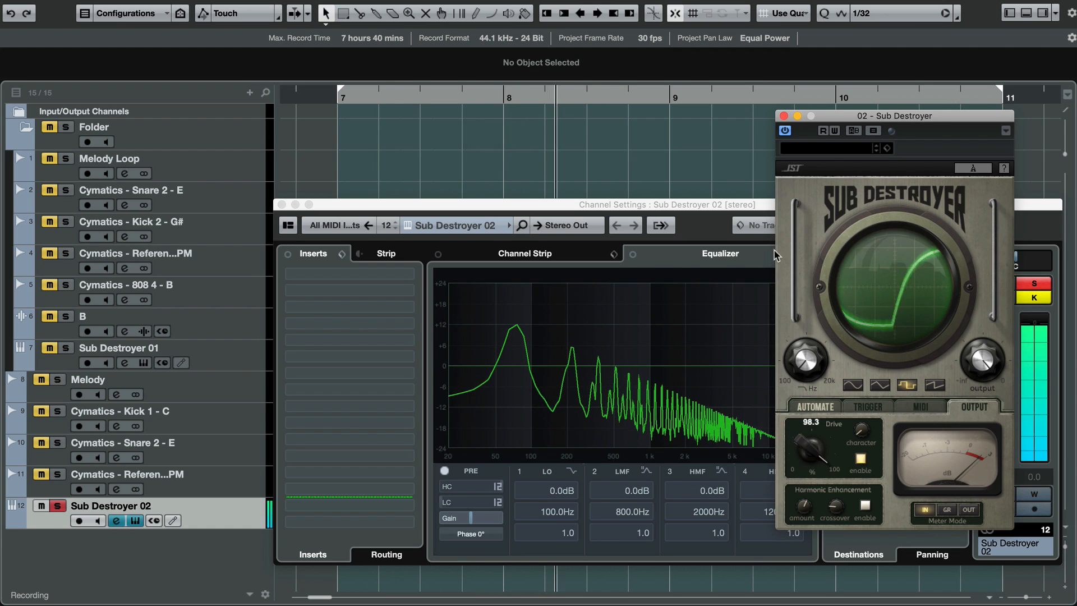
{"action": "left_click", "coordinate": [853, 385]}
{"action": "left_click_drag", "start_coordinate": [811, 446], "coordinate": [852, 511]}
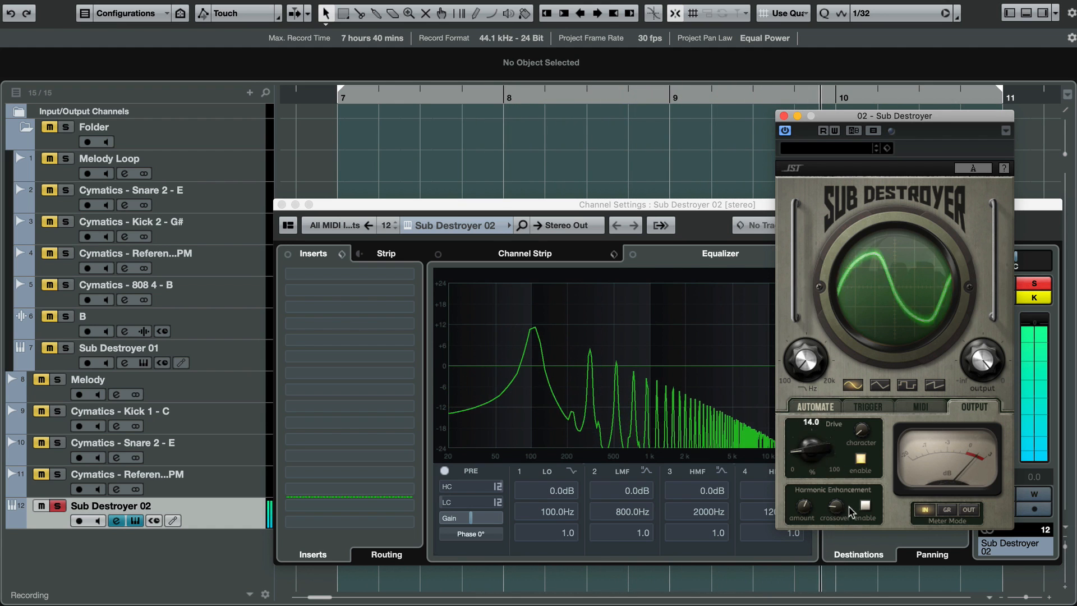
Step: Raise the drive character, set the drive near its midpoint and enable Harmonic Enhancement with an amount of 6
{"action": "left_click_drag", "start_coordinate": [861, 430], "coordinate": [869, 433]}
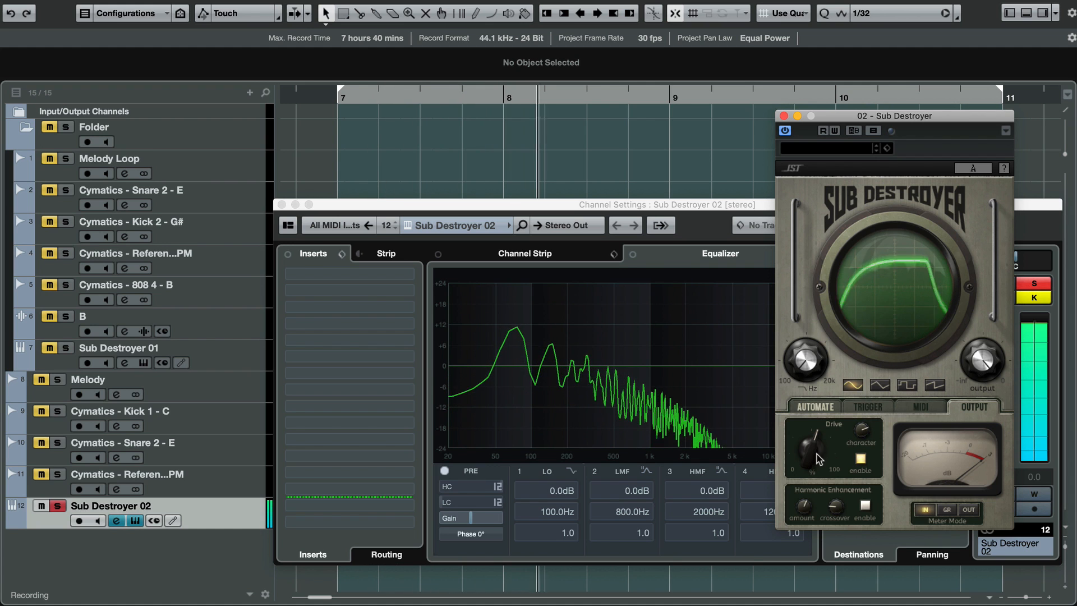
{"action": "left_click_drag", "start_coordinate": [819, 458], "coordinate": [834, 487]}
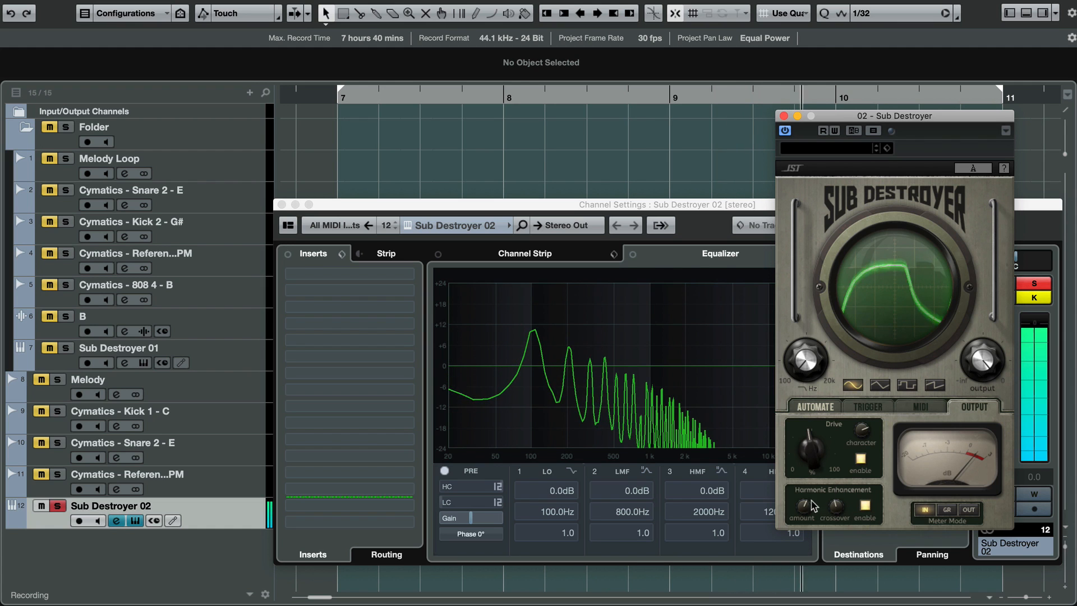
{"action": "left_click_drag", "start_coordinate": [813, 507], "coordinate": [812, 479]}
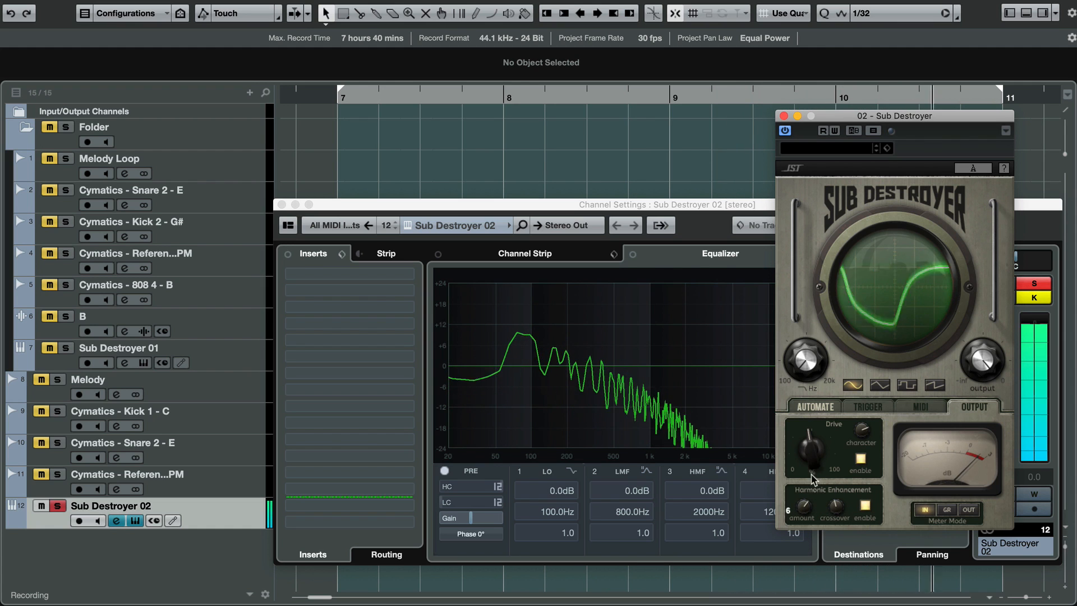
Step: Close the Sub Destroyer plug-in and channel settings windows and unsolo the Sub Destroyer 02 track
{"action": "left_click", "coordinate": [784, 116]}
{"action": "left_click", "coordinate": [282, 205]}
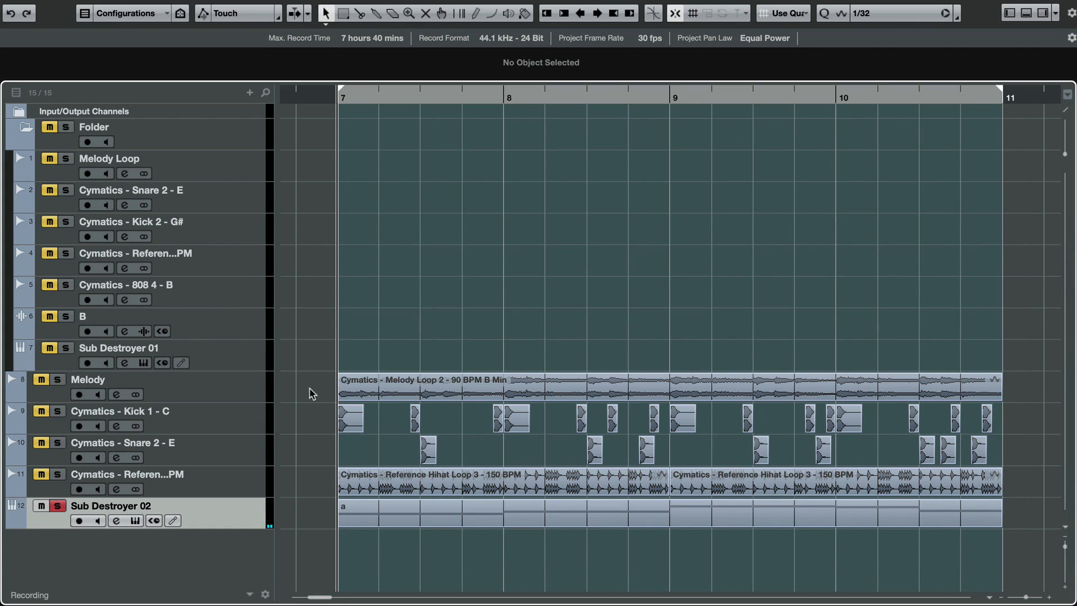
{"action": "left_click", "coordinate": [58, 506]}
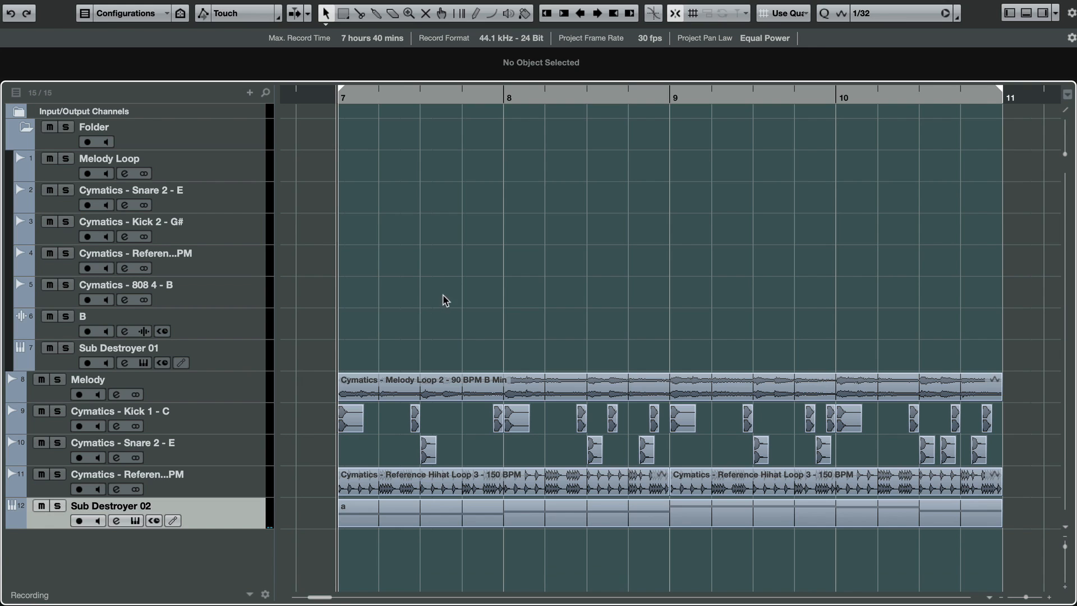
Step: Add one sampler track directly below the Cymatics reference hi-hat track
{"action": "left_click", "coordinate": [237, 473]}
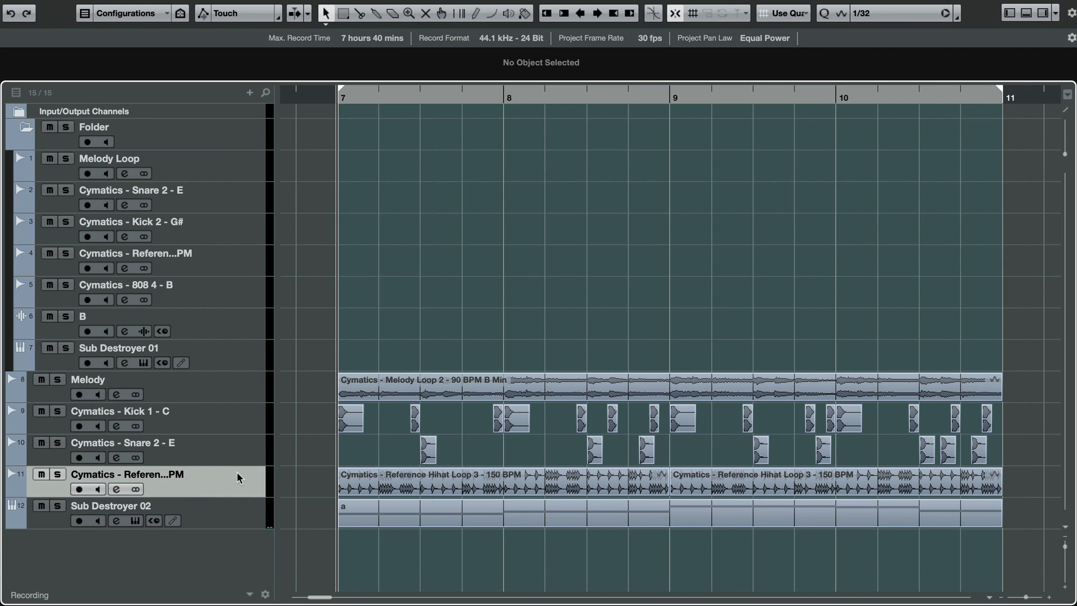
{"action": "right_click", "coordinate": [236, 473]}
{"action": "mouse_move", "coordinate": [301, 481]}
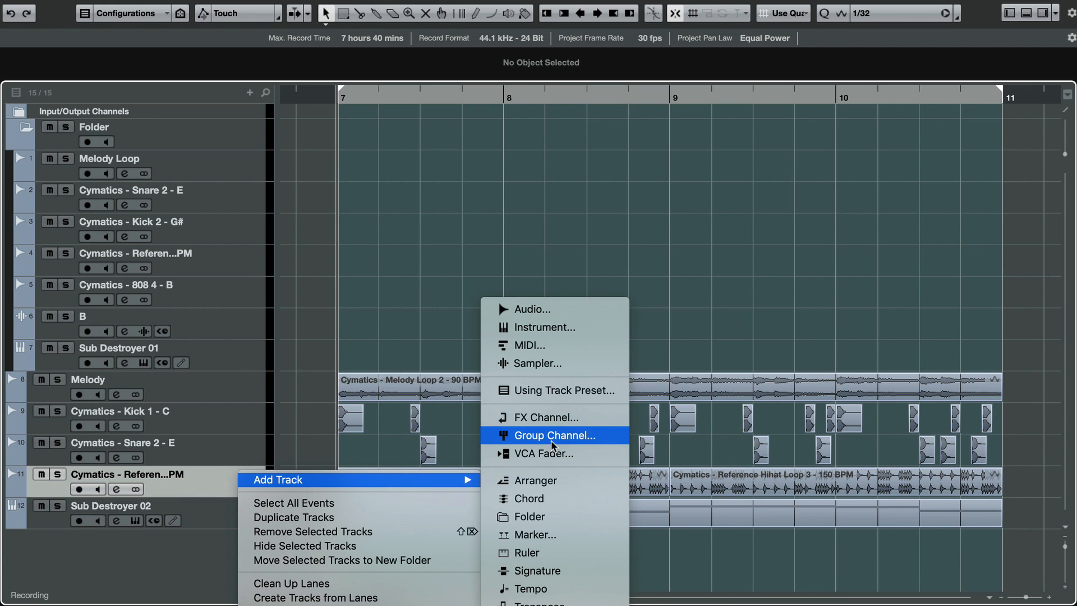
{"action": "left_click", "coordinate": [532, 363]}
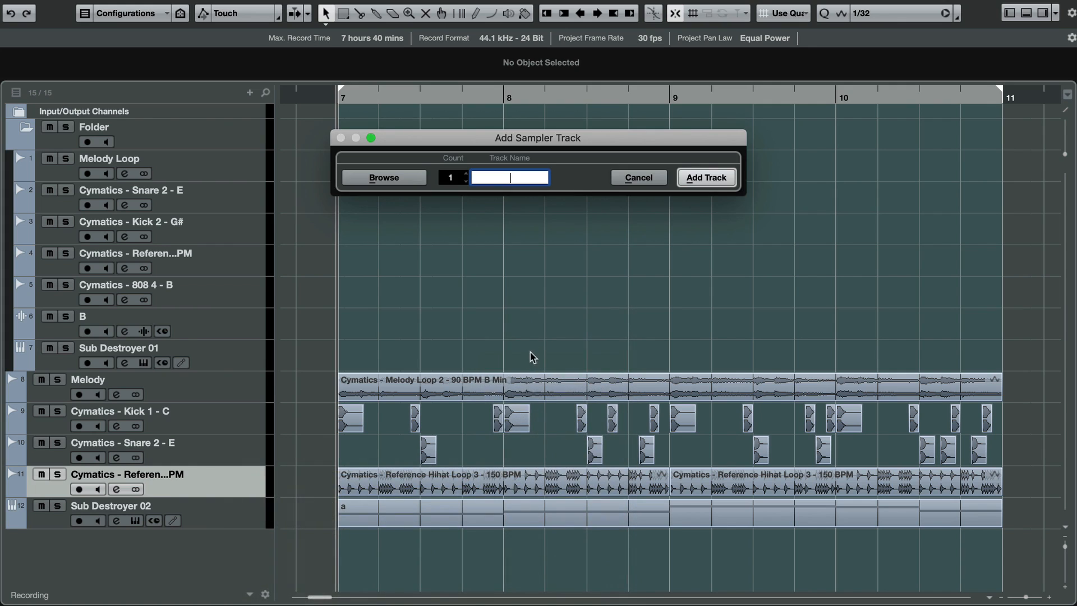
{"action": "left_click", "coordinate": [709, 179]}
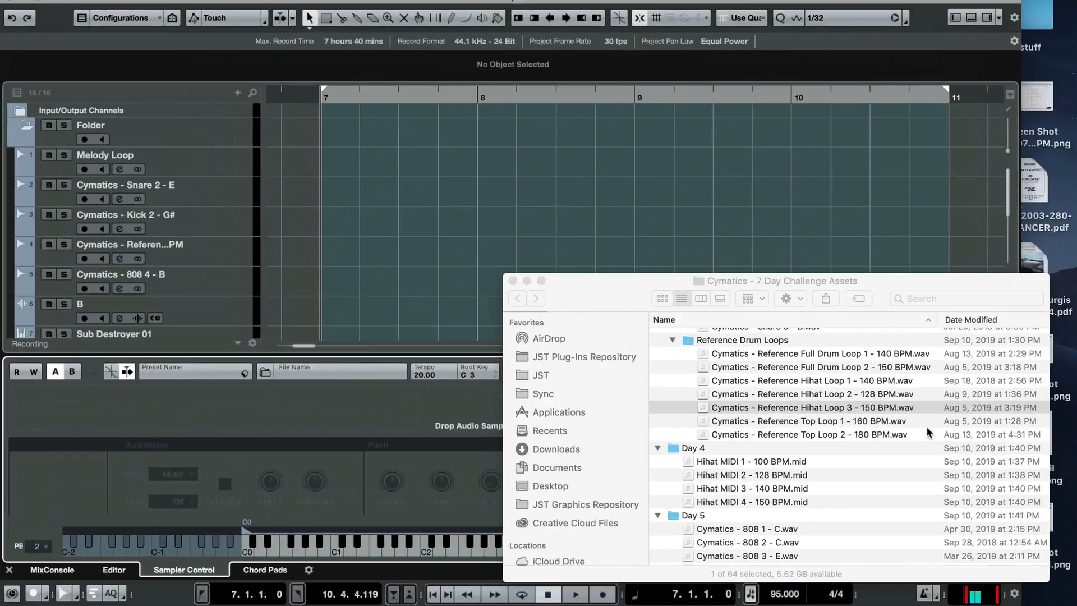
Step: Preview Cymatics - 808 4 - B.wav from the Day 5 folder and load it into the new sampler track
{"action": "scroll", "coordinate": [793, 495], "scroll_direction": "down", "scroll_amount": 5}
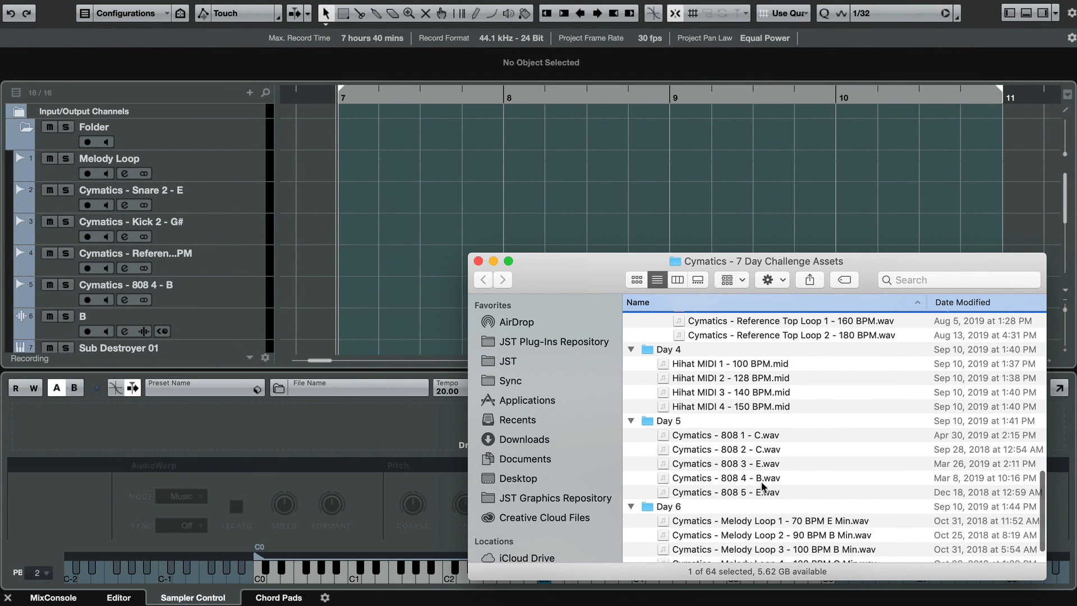
{"action": "left_click", "coordinate": [762, 482]}
{"action": "key", "text": "space"}
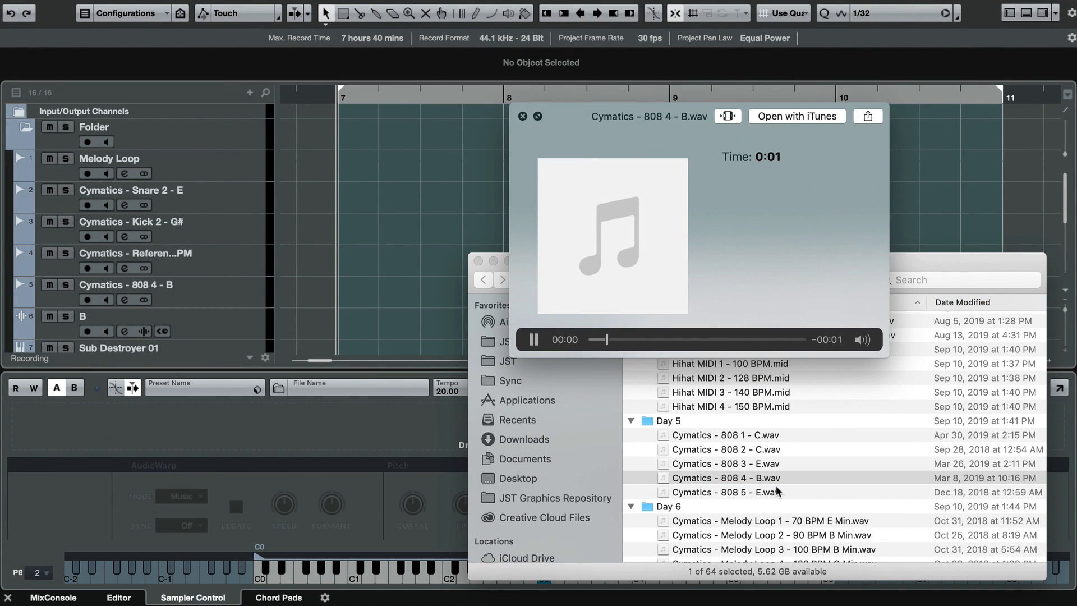
{"action": "key", "text": "space"}
{"action": "left_click_drag", "start_coordinate": [759, 482], "coordinate": [288, 437]}
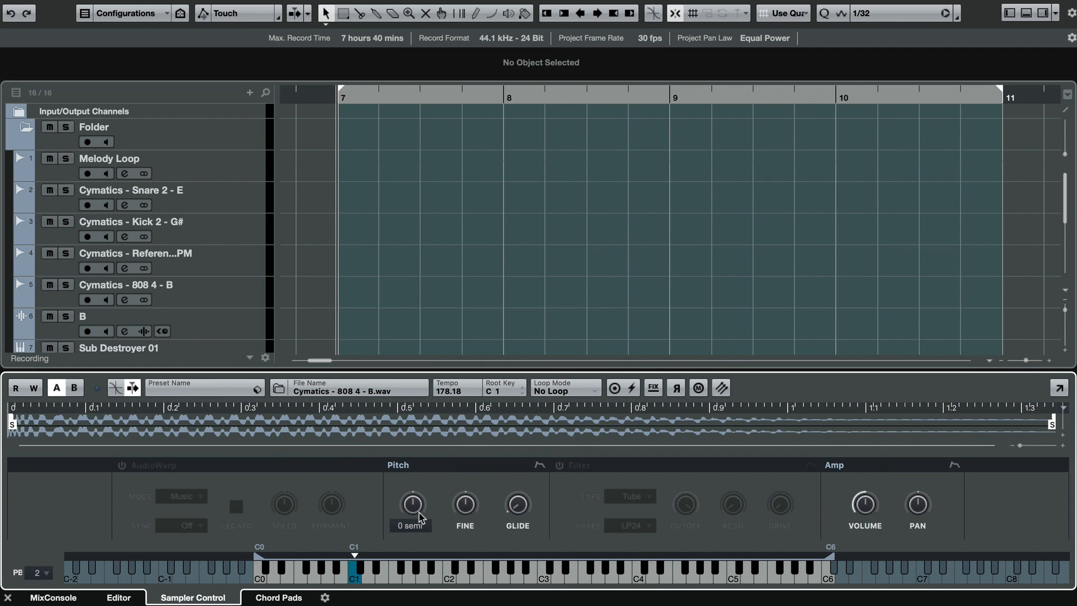
Step: Set the sampler's root key to B0 and enable Monophonic Mode
{"action": "left_click_drag", "start_coordinate": [355, 554], "coordinate": [345, 554]}
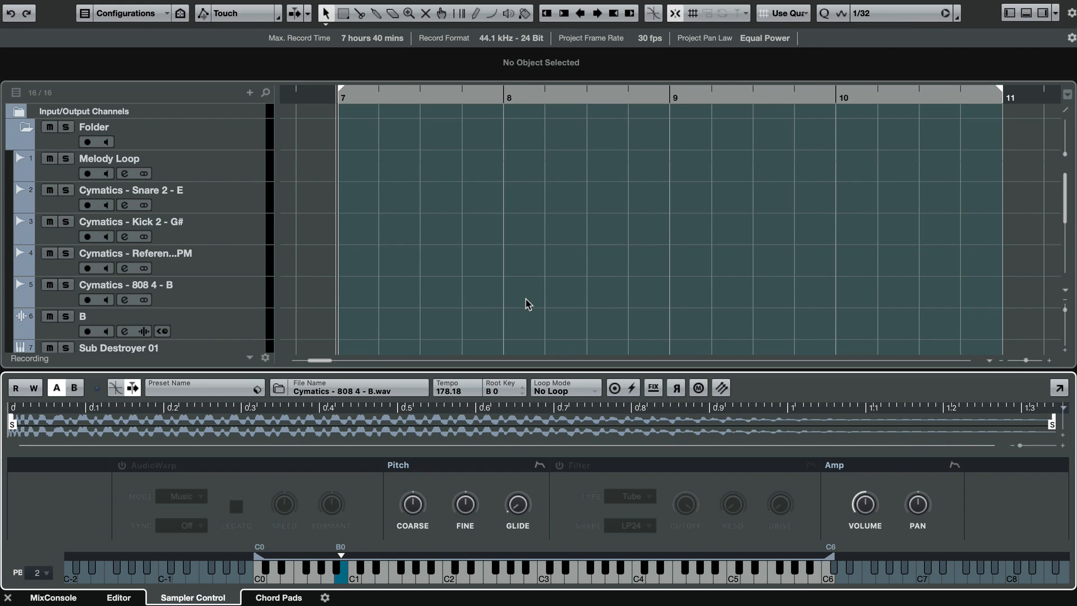
{"action": "left_click", "coordinate": [698, 393]}
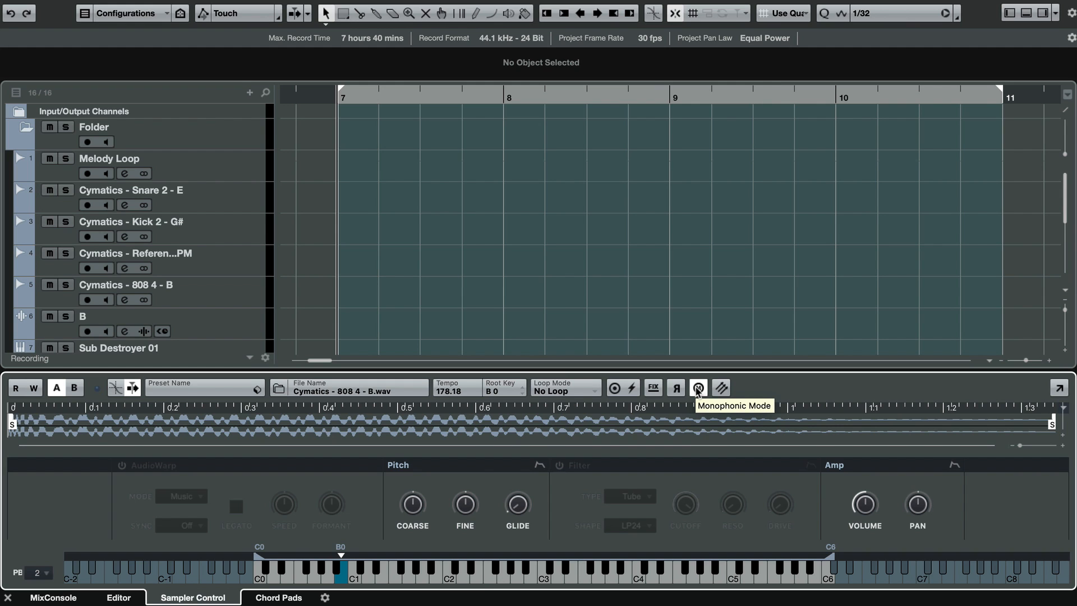
Step: Copy part "a" from Sub Destroyer 02 to Sampler Track 01 at bar 7, mute Sub Destroyer 02 and play the beat
{"action": "scroll", "coordinate": [697, 328], "scroll_direction": "down", "scroll_amount": 5}
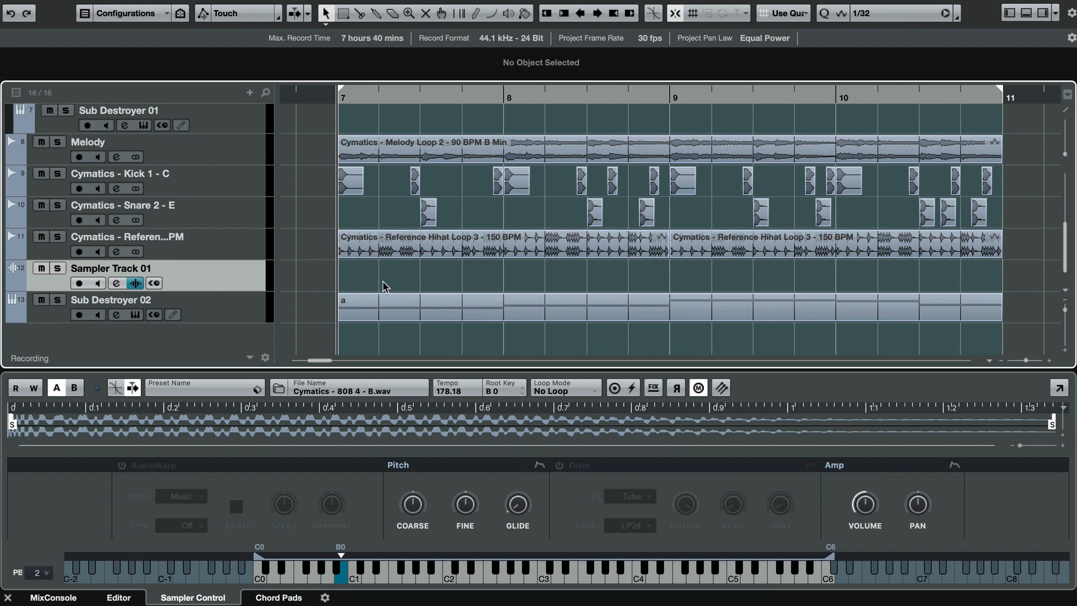
{"action": "left_click_drag", "start_coordinate": [460, 307], "coordinate": [462, 278]}
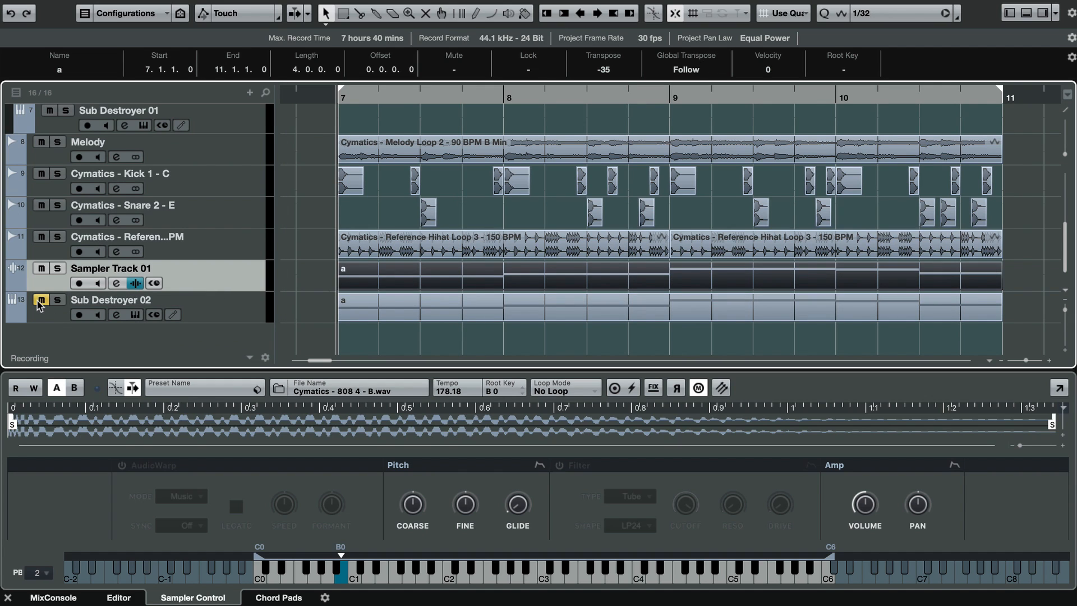
{"action": "key", "text": "space"}
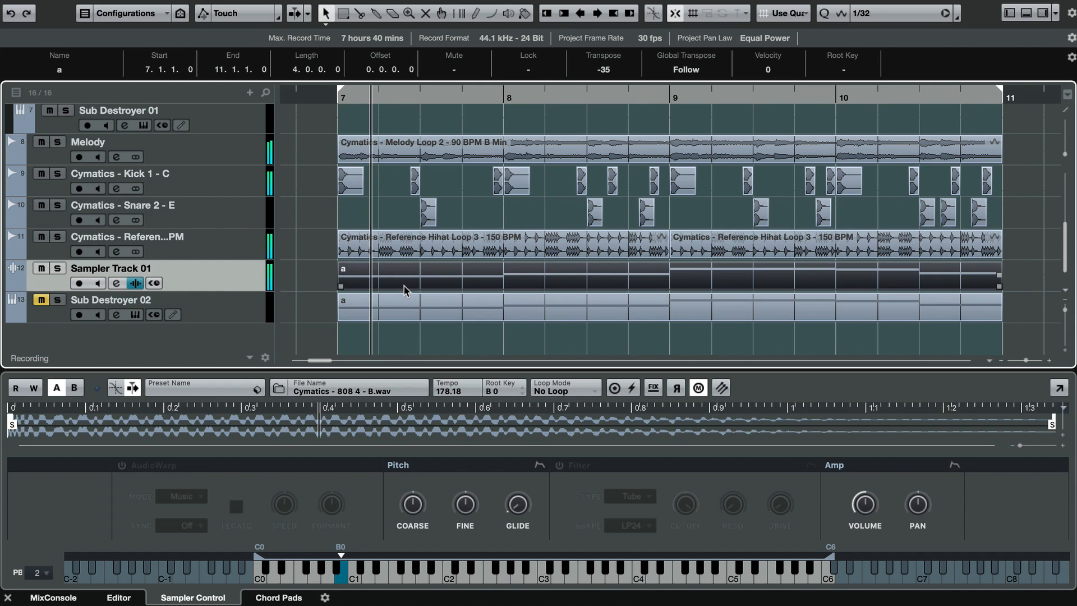
Step: Solo Sampler Track 01 and try its part "a" at transpositions of 11 and -11 semitones, playing each one
{"action": "key", "text": "s"}
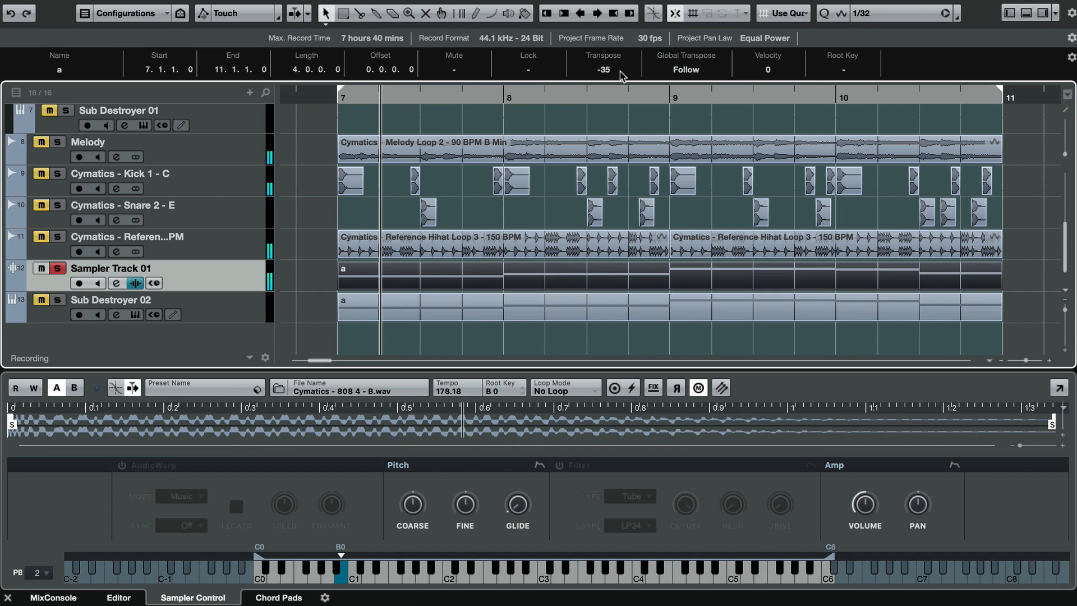
{"action": "left_click", "coordinate": [617, 69]}
{"action": "type", "text": "1"}
{"action": "key", "text": "Return"}
{"action": "key", "text": "space"}
{"action": "key", "text": "space"}
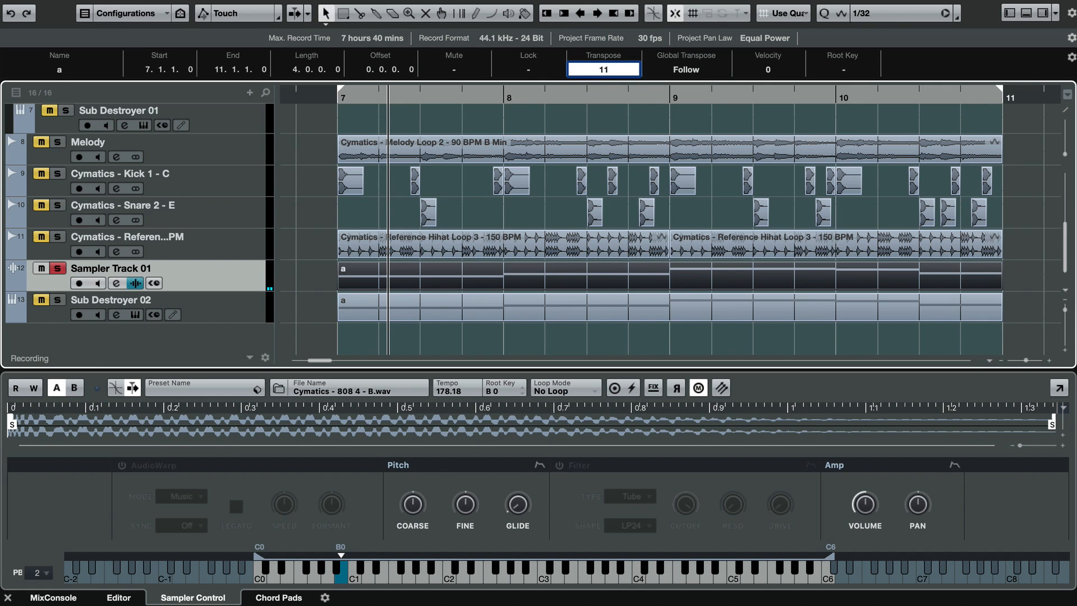
{"action": "type", "text": "-11"}
{"action": "key", "text": "Return"}
{"action": "key", "text": "space"}
{"action": "key", "text": "space"}
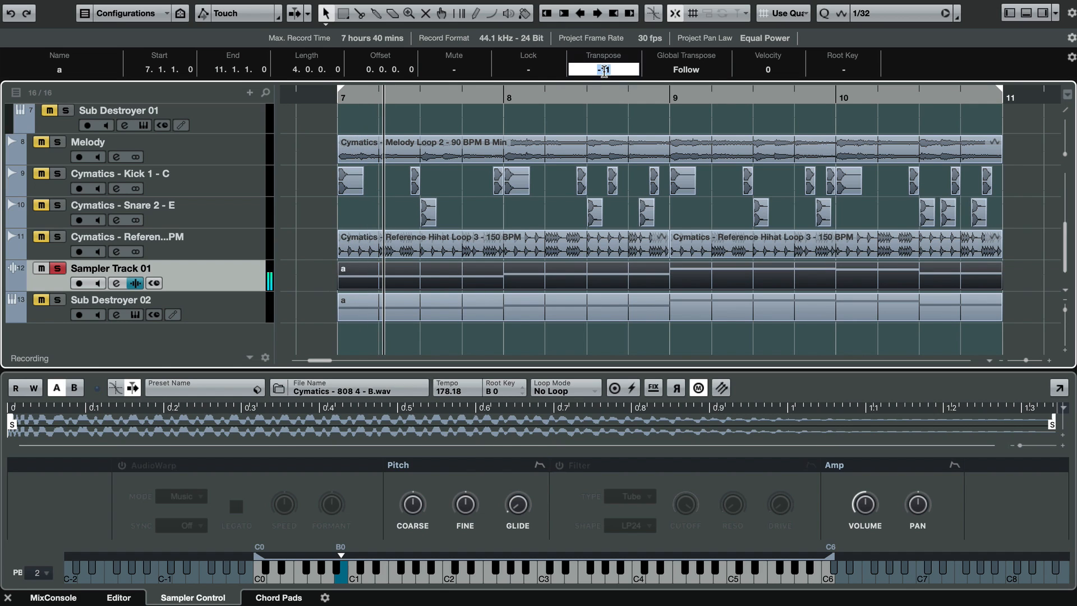
Step: Set the transpose of part "a" on Sampler Track 01 to -23 semitones and play it back
{"action": "type", "text": "-23"}
{"action": "key", "text": "Return"}
{"action": "key", "text": "space"}
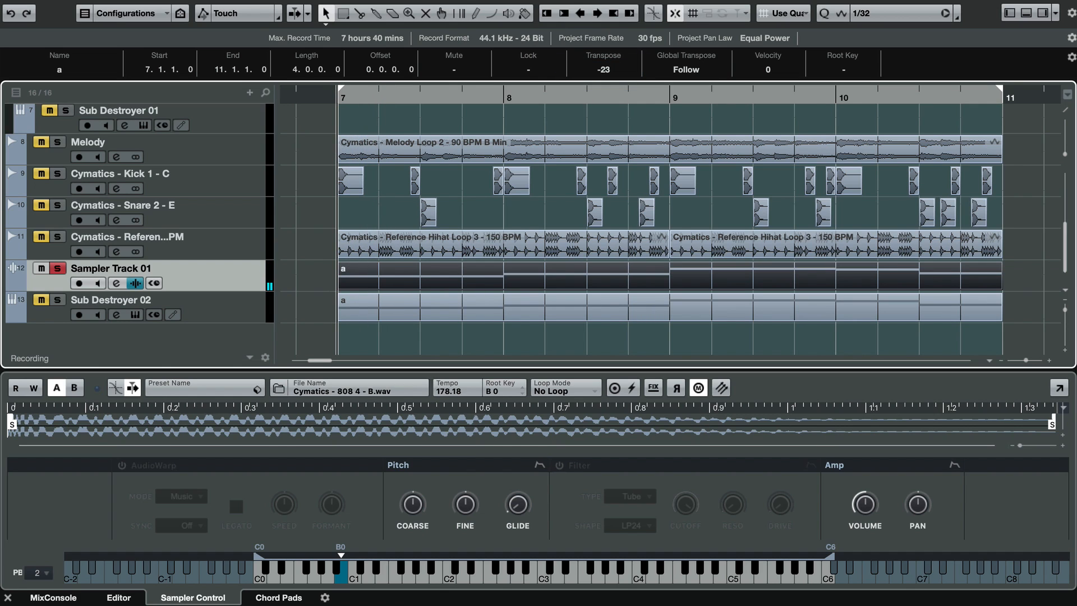
{"action": "key", "text": "space"}
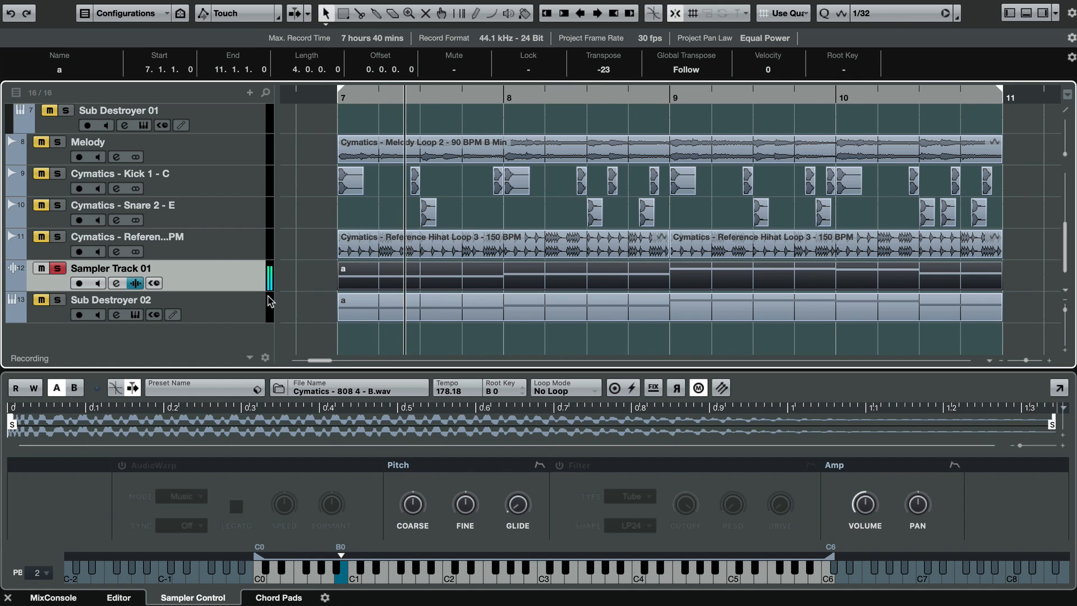
Step: On Sampler Track 01's channel equalizer, set band 4 to Low Pass I at 500 Hz while listening to the 808
{"action": "left_click", "coordinate": [115, 285]}
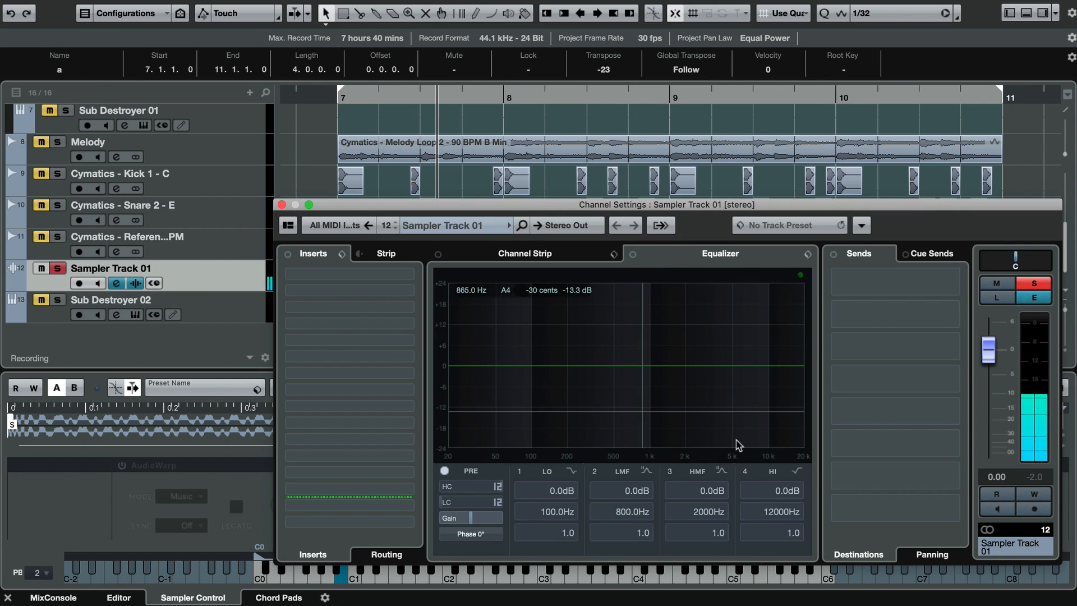
{"action": "left_click", "coordinate": [746, 473]}
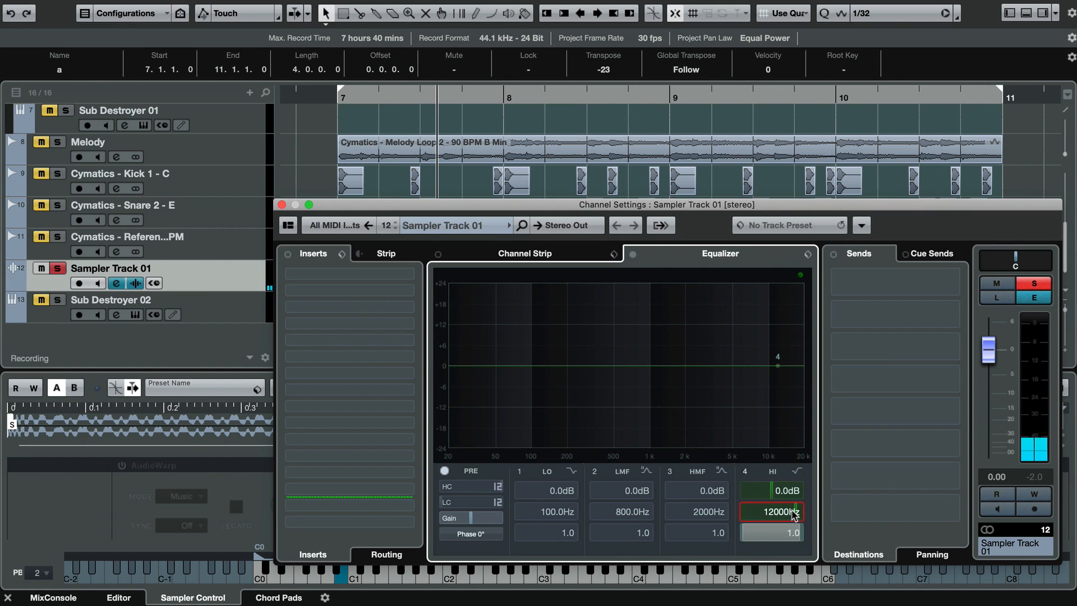
{"action": "left_click", "coordinate": [796, 472]}
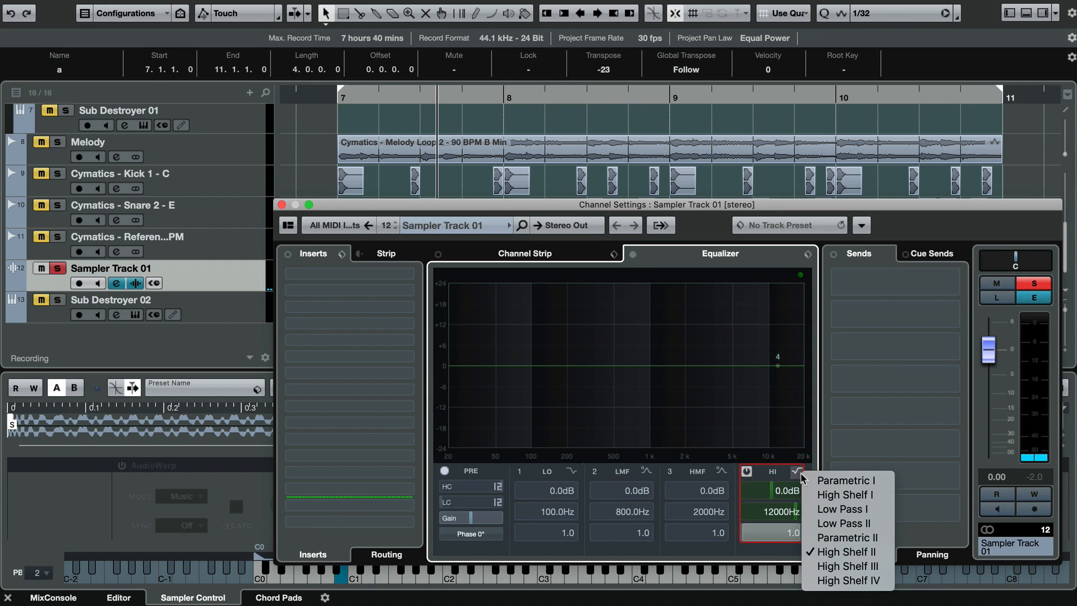
{"action": "left_click", "coordinate": [838, 508]}
{"action": "key", "text": "space"}
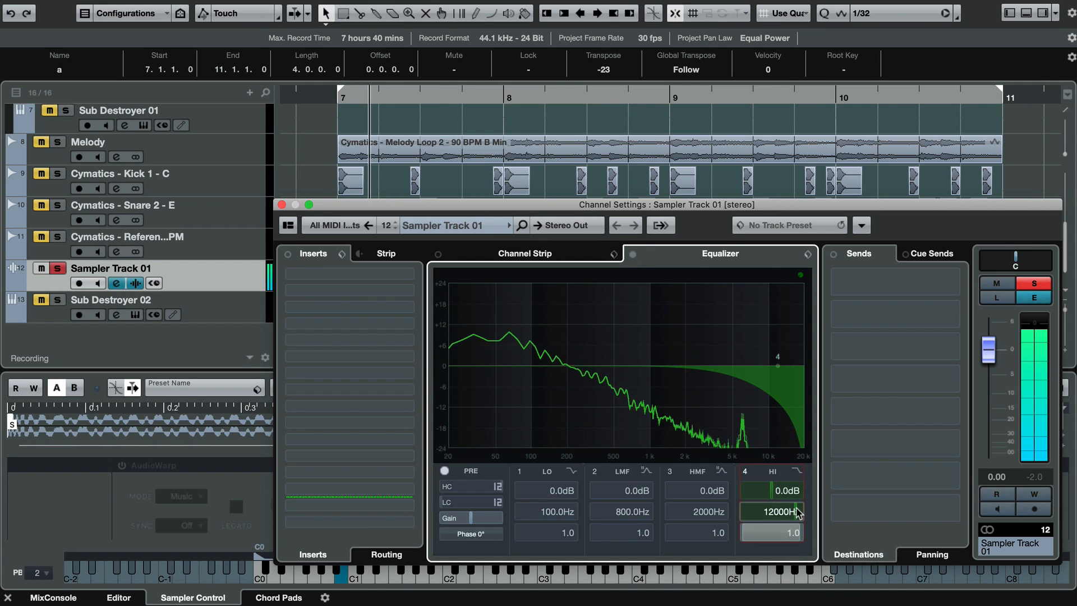
{"action": "mouse_move", "coordinate": [785, 511]}
{"action": "left_mouse_down"}
{"action": "mouse_move", "coordinate": [786, 527]}
{"action": "mouse_move", "coordinate": [769, 521]}
{"action": "left_mouse_up"}
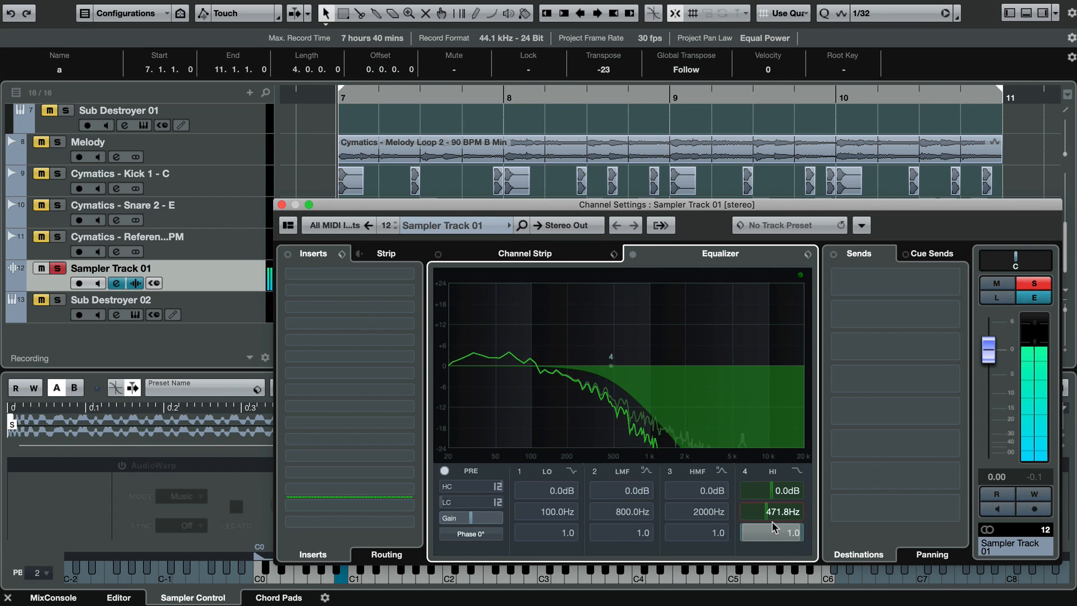
{"action": "left_click", "coordinate": [785, 517]}
{"action": "type", "text": "500"}
{"action": "key", "text": "Return"}
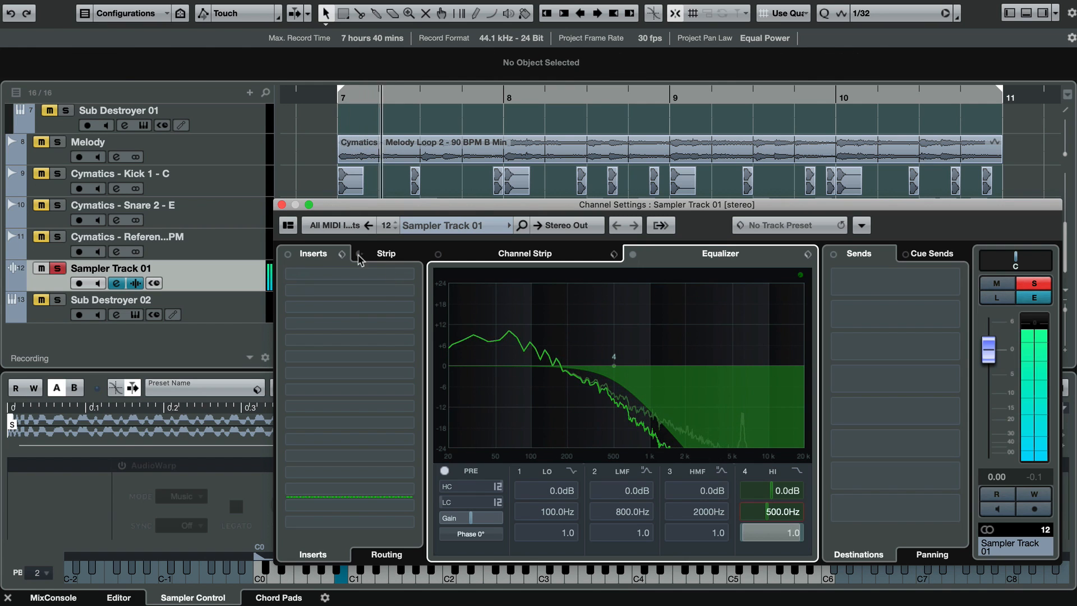
{"action": "left_click", "coordinate": [282, 205]}
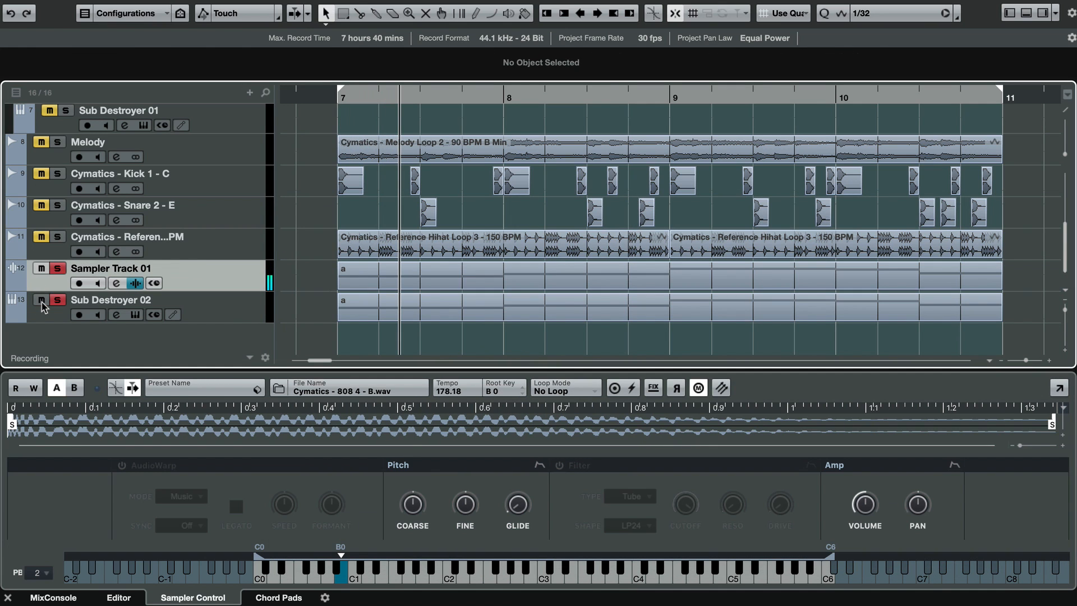
Step: Unmute Sub Destroyer 02 and disable Drive and Harmonic Enhancement in its instrument, with both bass tracks playing
{"action": "left_click", "coordinate": [41, 303]}
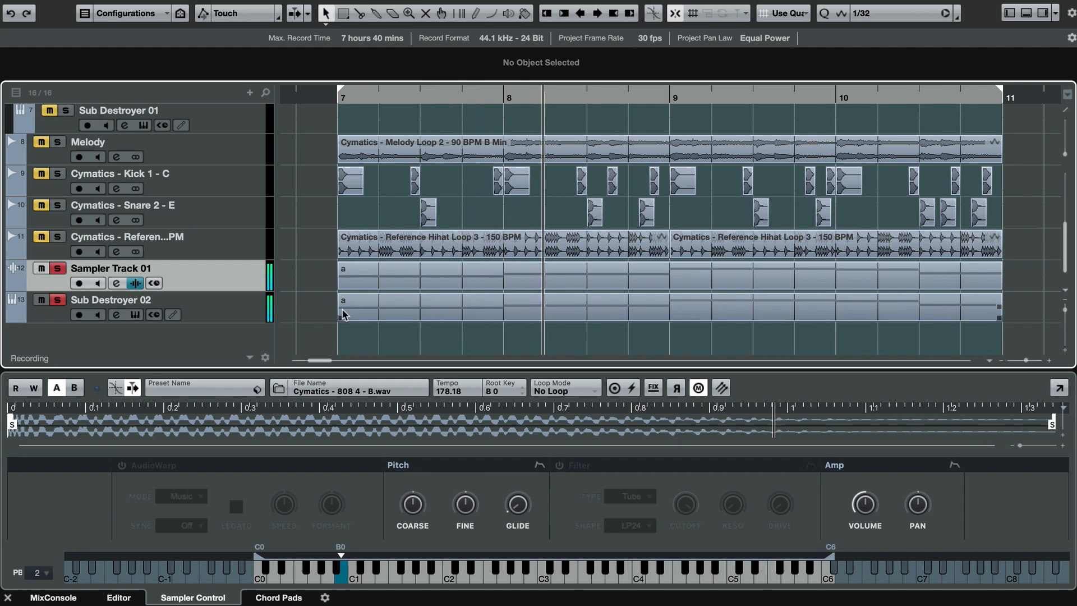
{"action": "left_click", "coordinate": [115, 315]}
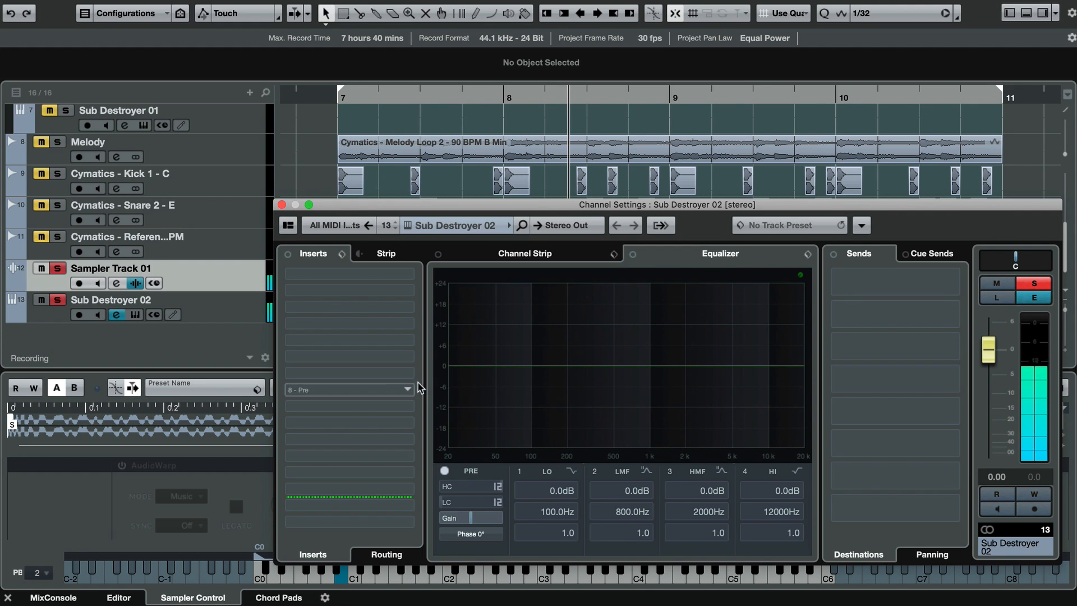
{"action": "left_click", "coordinate": [116, 314]}
{"action": "left_click", "coordinate": [135, 315]}
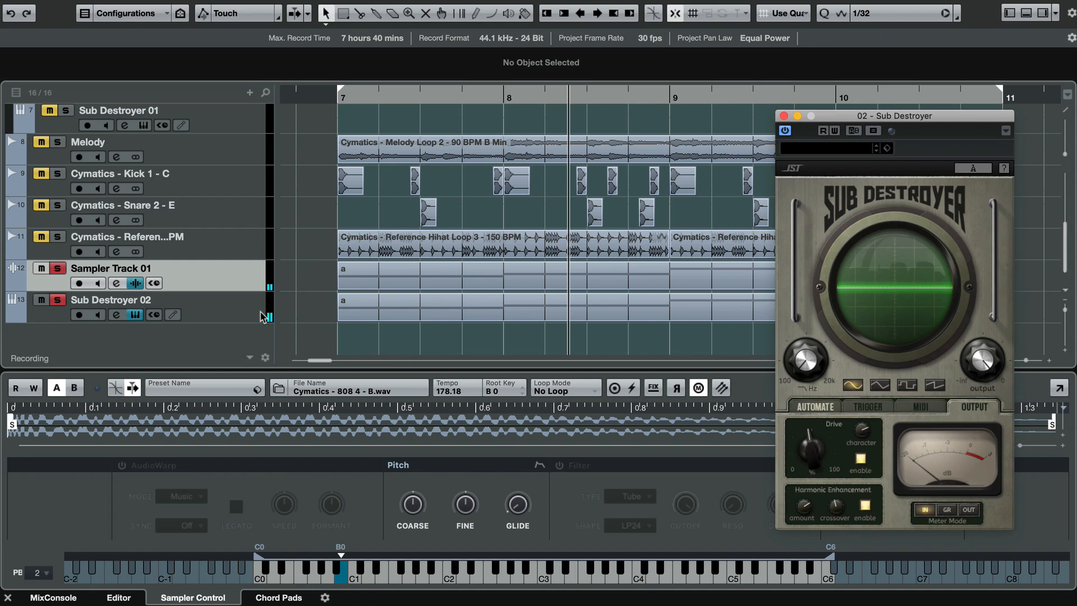
{"action": "left_click", "coordinate": [861, 459]}
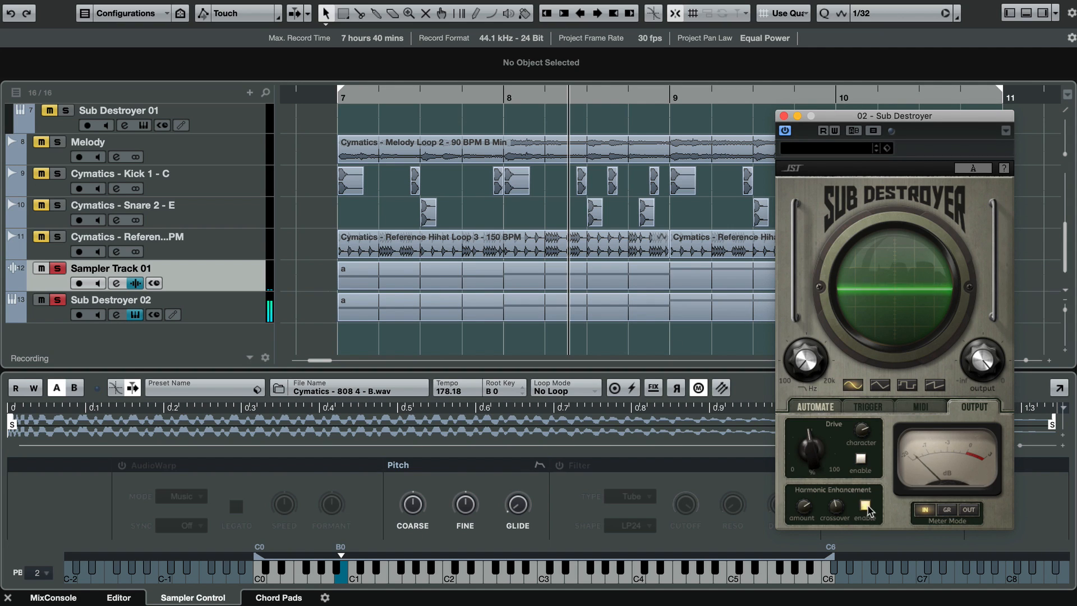
{"action": "key", "text": "space"}
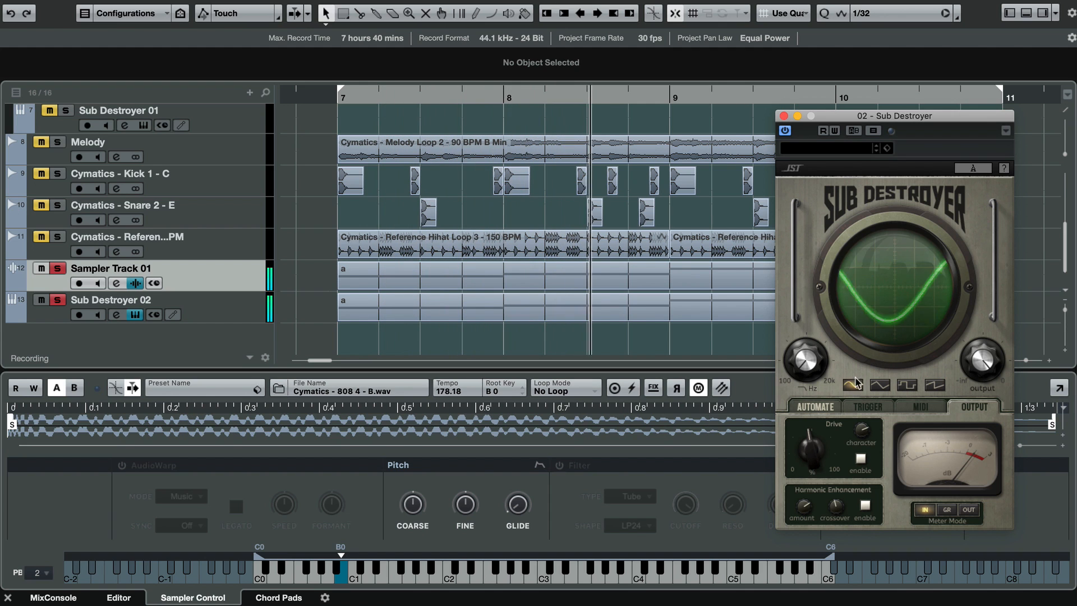
Step: Lower Sub Destroyer 02's channel volume to about -10.2 dB, mute the track and clear the solo
{"action": "left_click", "coordinate": [234, 304]}
{"action": "left_click", "coordinate": [116, 314]}
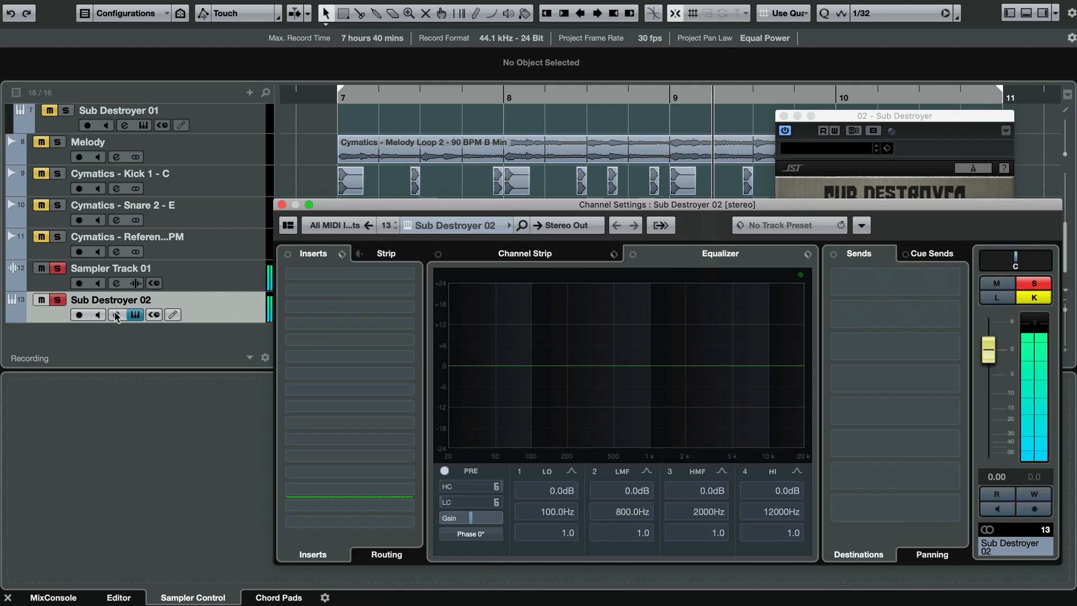
{"action": "left_click_drag", "start_coordinate": [987, 359], "coordinate": [987, 404]}
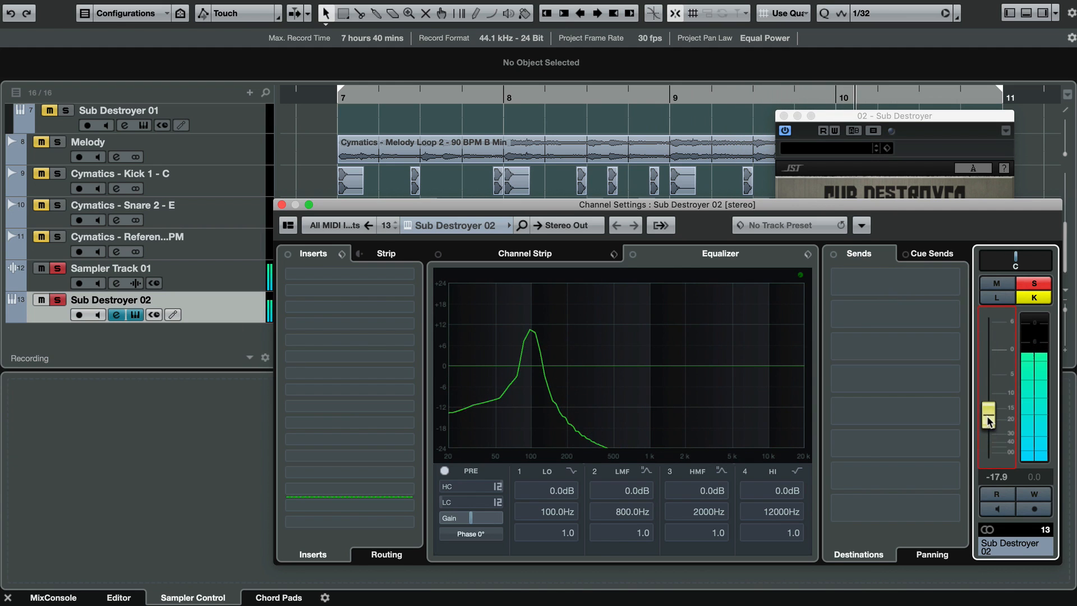
{"action": "left_click", "coordinate": [41, 300]}
{"action": "left_click", "coordinate": [57, 300]}
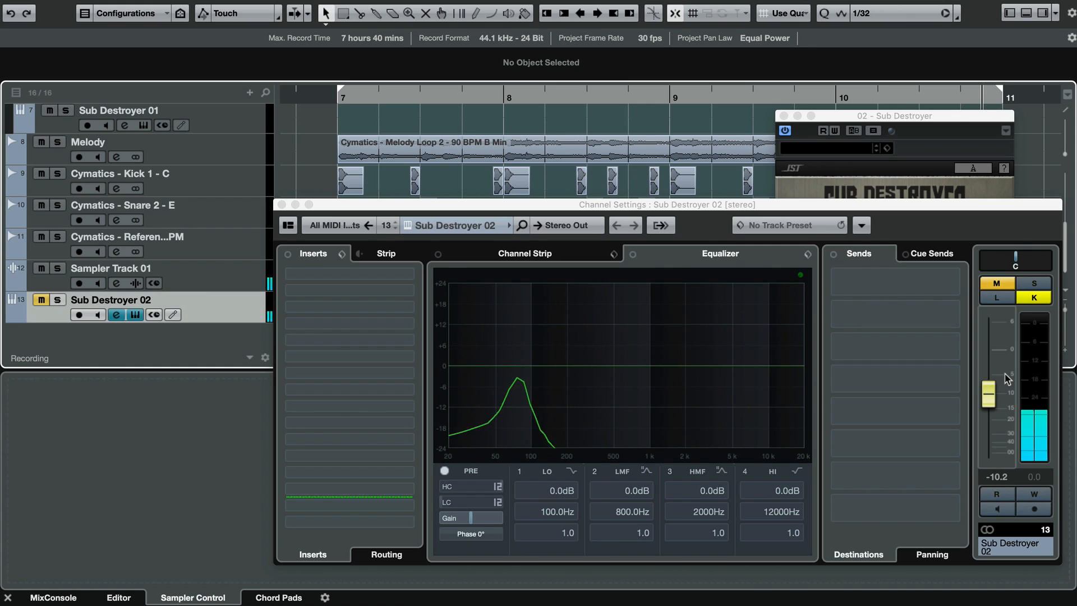
Step: Unmute Sub Destroyer 02, play the full beat and raise its channel volume to about -9.76 dB
{"action": "key", "text": "m"}
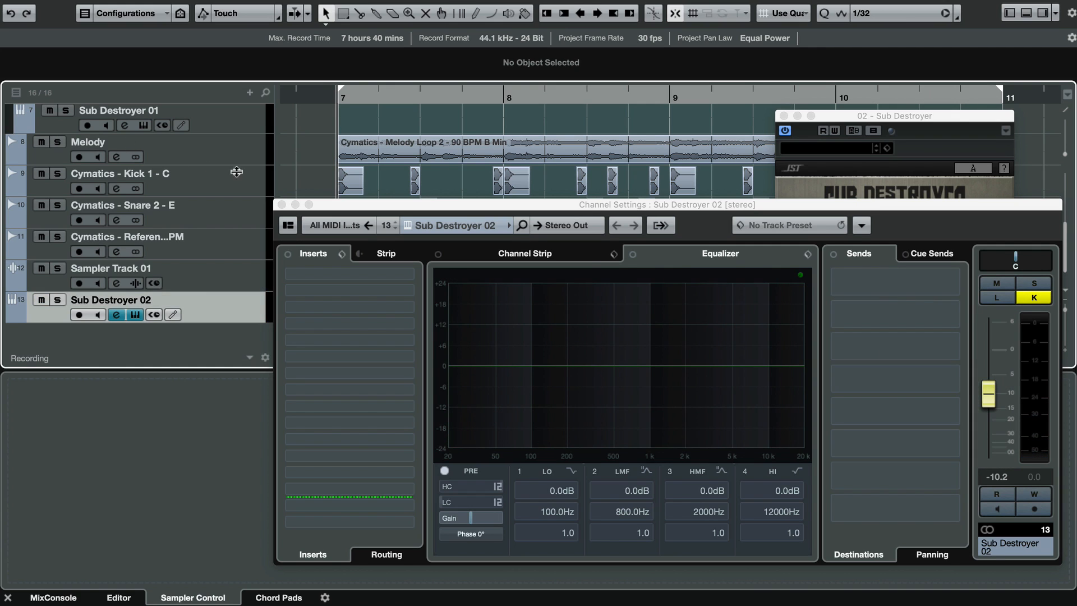
{"action": "key", "text": "space"}
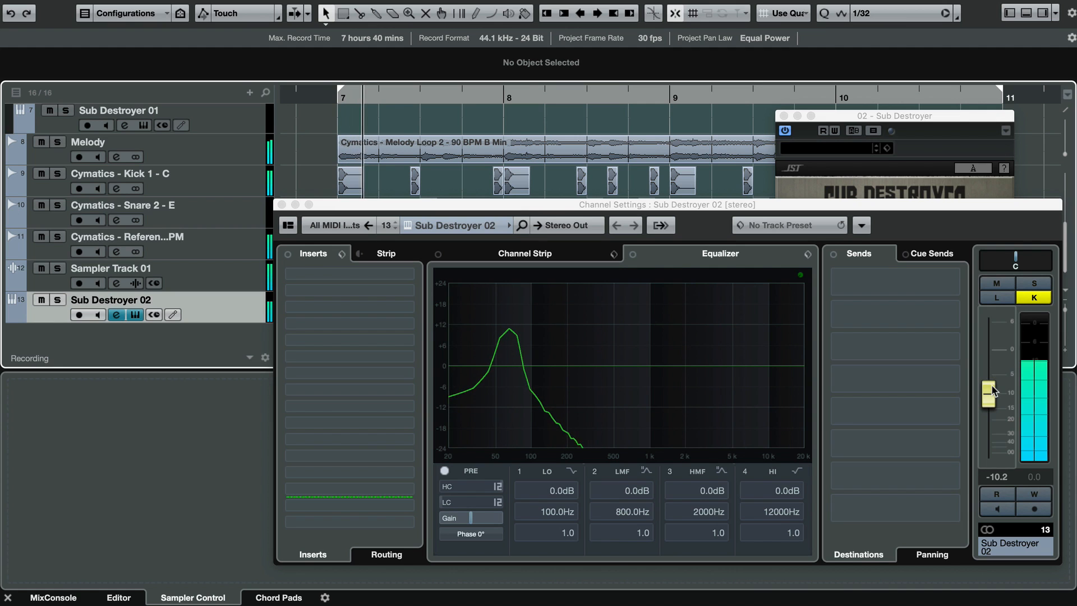
{"action": "left_click", "coordinate": [991, 386]}
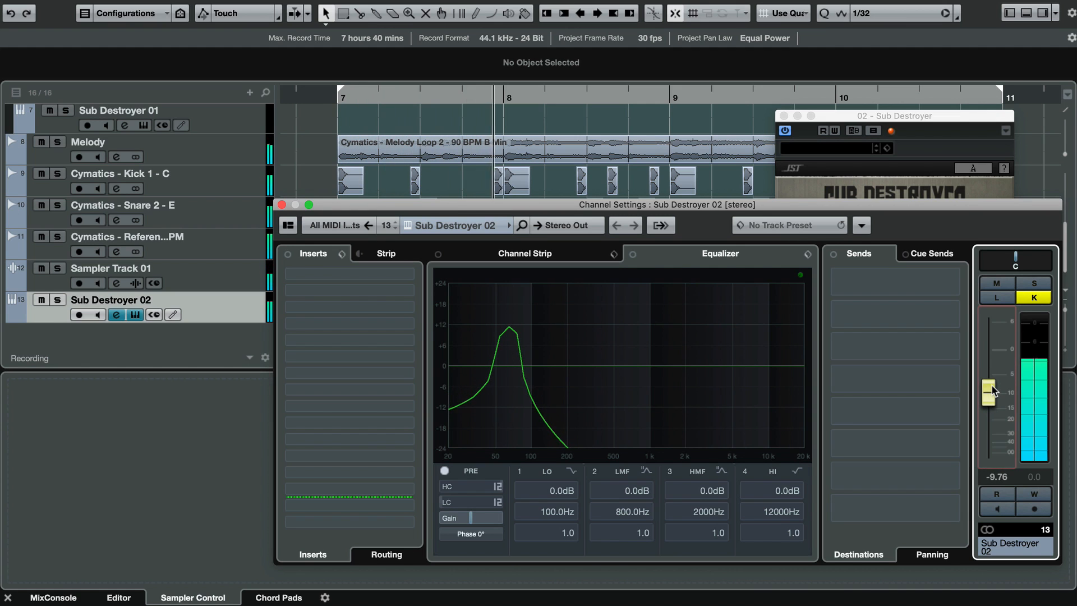
{"action": "left_click", "coordinate": [282, 204]}
{"action": "left_click", "coordinate": [792, 269]}
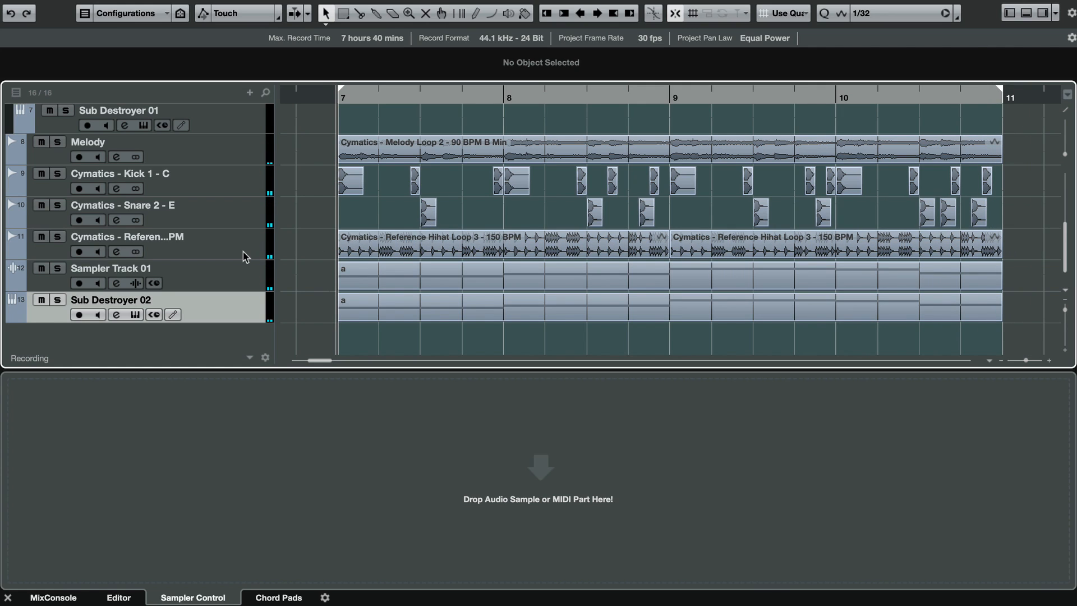
Step: Insert the DF-TRANS dynamics effect in insert slot 4 of the Cymatics - Kick 1 - C channel
{"action": "left_click", "coordinate": [117, 189]}
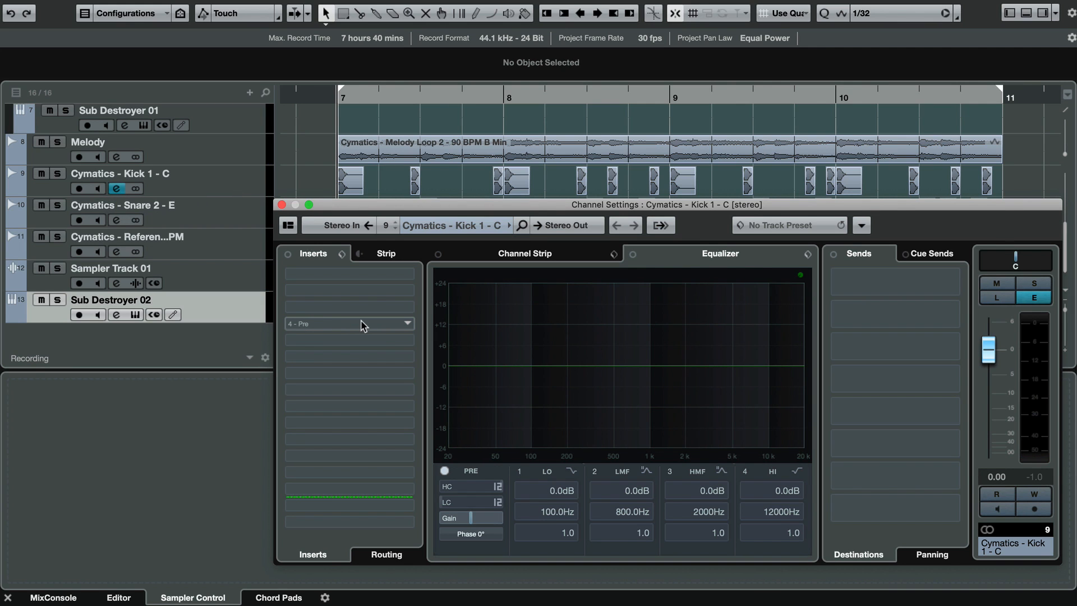
{"action": "left_click", "coordinate": [362, 326]}
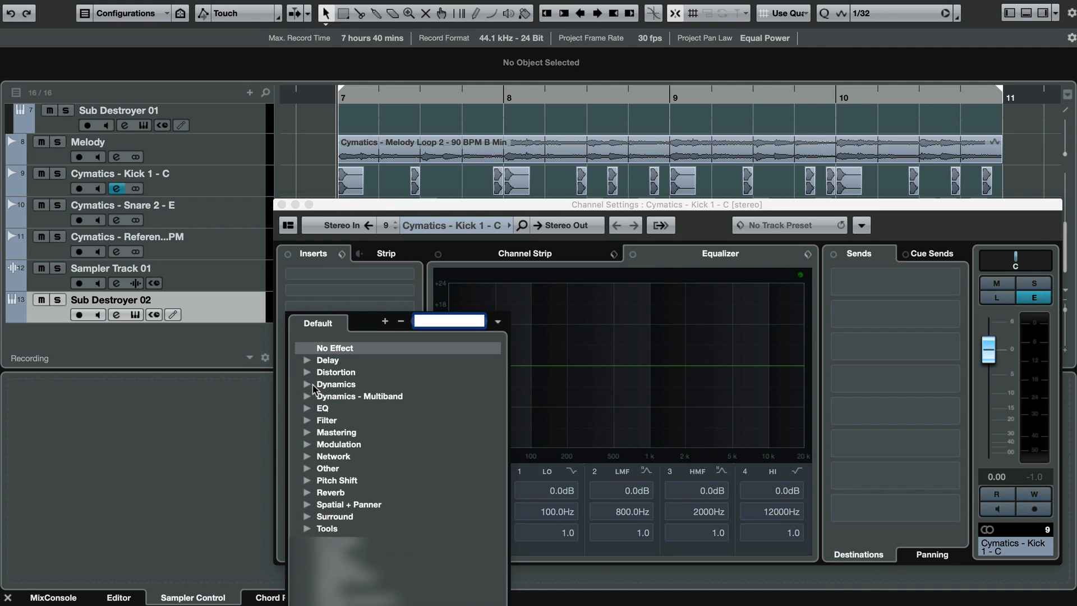
{"action": "left_click", "coordinate": [308, 386]}
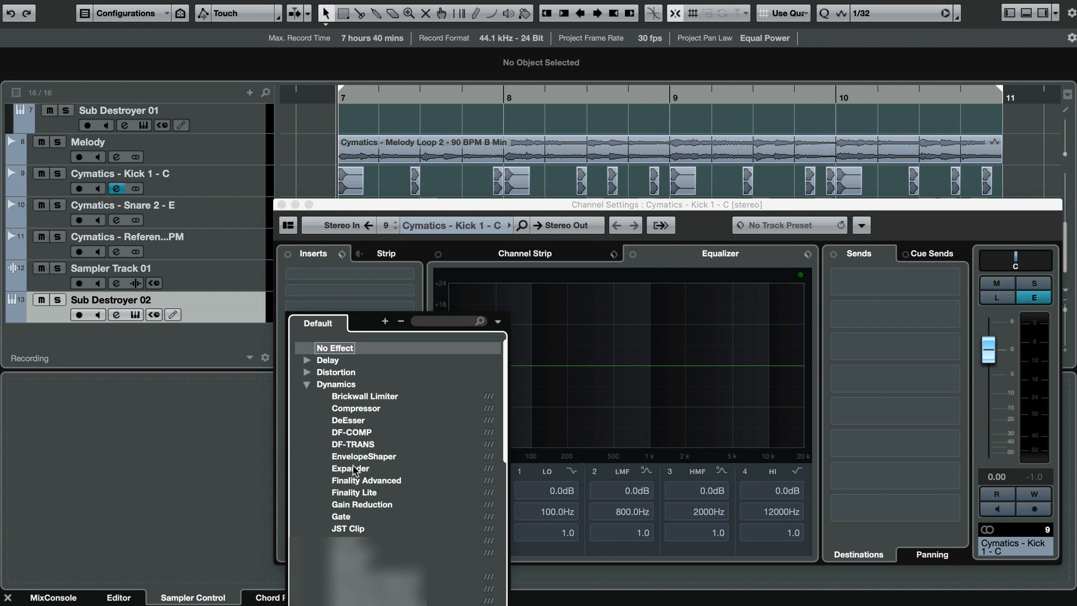
{"action": "left_click", "coordinate": [365, 444]}
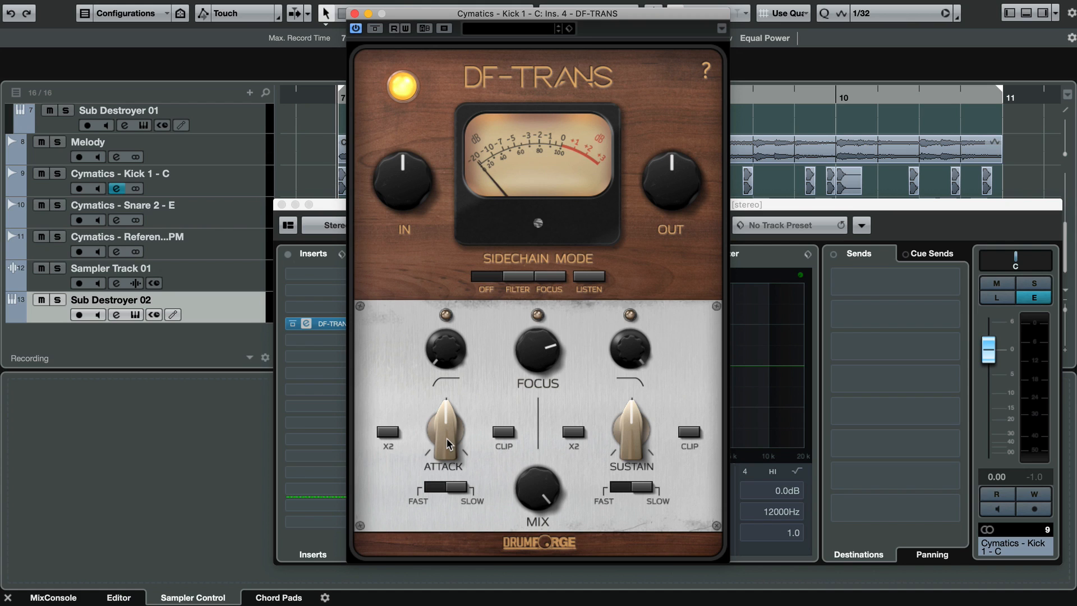
Step: Set the kick's DF-TRANS Attack to about 66% during playback and compare the sound with the effect bypassed and active
{"action": "key", "text": "space"}
{"action": "mouse_move", "coordinate": [447, 443]}
{"action": "left_click_drag", "start_coordinate": [446, 422], "coordinate": [446, 413]}
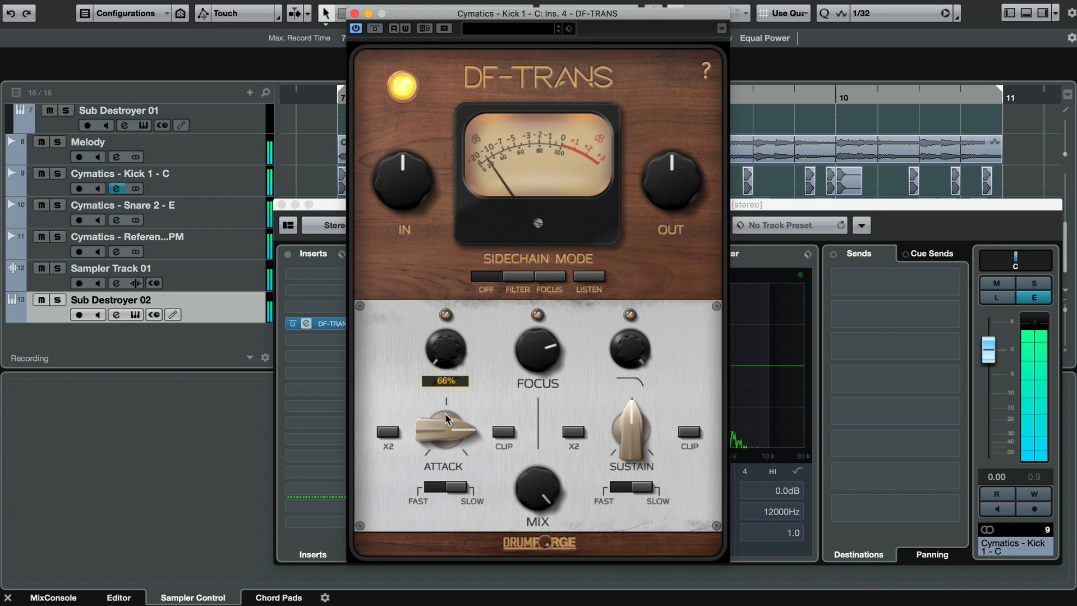
{"action": "left_click", "coordinate": [402, 86]}
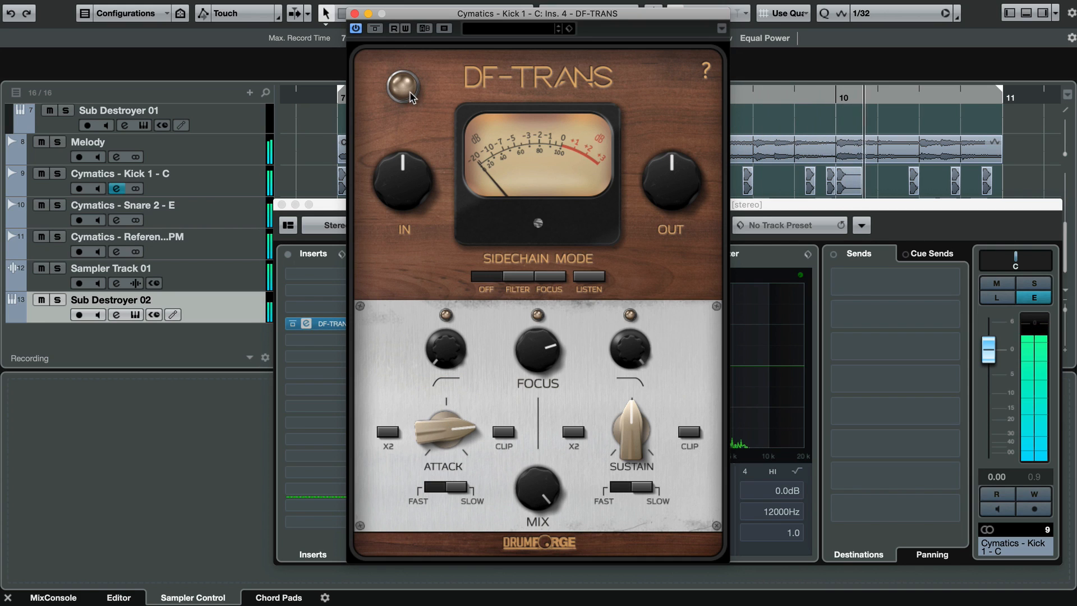
{"action": "left_click", "coordinate": [407, 90]}
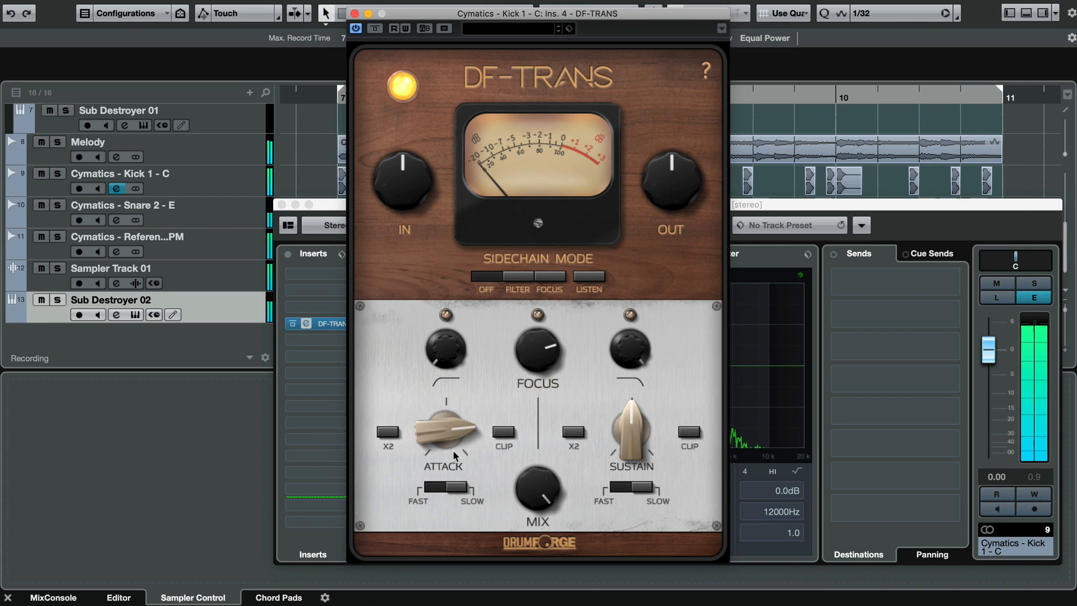
Step: Equalize the kick with a band 2 cut of about -5.7 dB at 504 Hz and a band 3 boost of 2.2 dB at 7.3 kHz, Q 0.4
{"action": "left_click", "coordinate": [872, 214]}
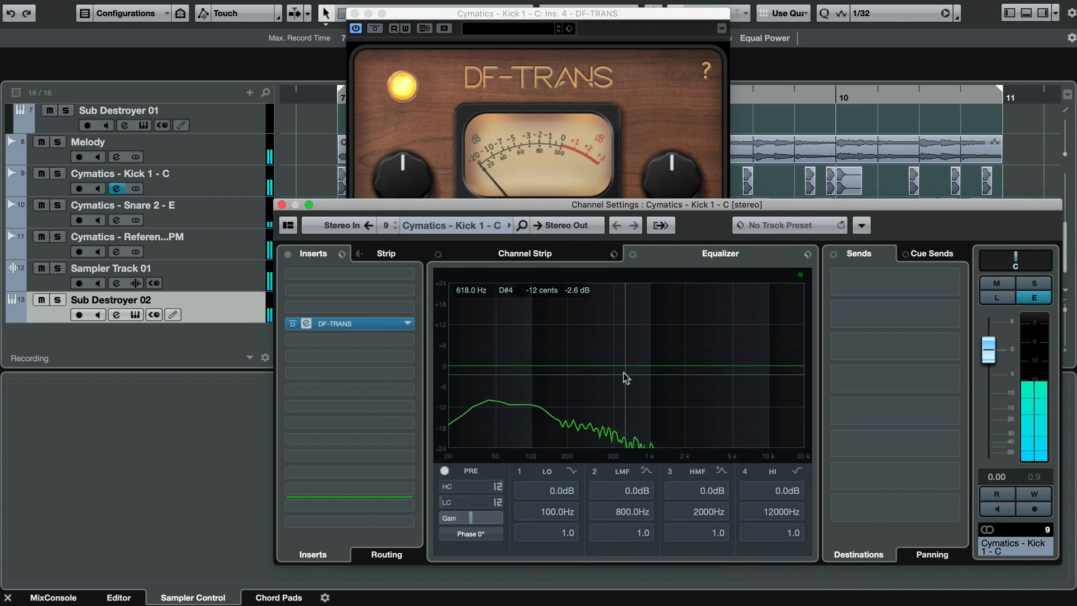
{"action": "left_click_drag", "start_coordinate": [628, 371], "coordinate": [616, 395]}
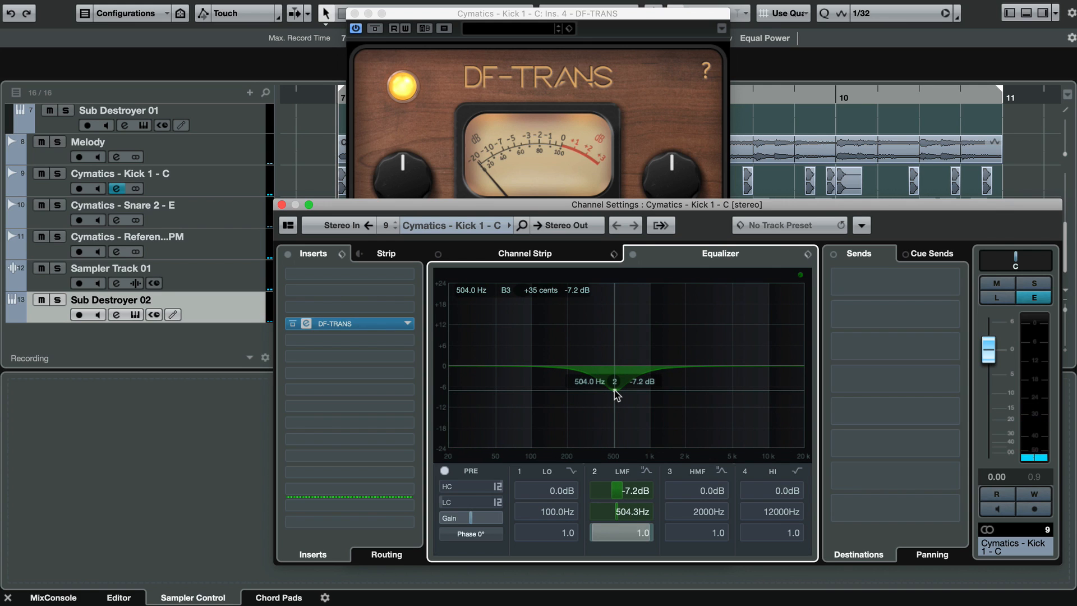
{"action": "left_click_drag", "start_coordinate": [615, 394], "coordinate": [607, 400]}
{"action": "left_click_drag", "start_coordinate": [708, 367], "coordinate": [753, 361]}
{"action": "scroll", "coordinate": [720, 539], "scroll_direction": "down", "scroll_amount": 5}
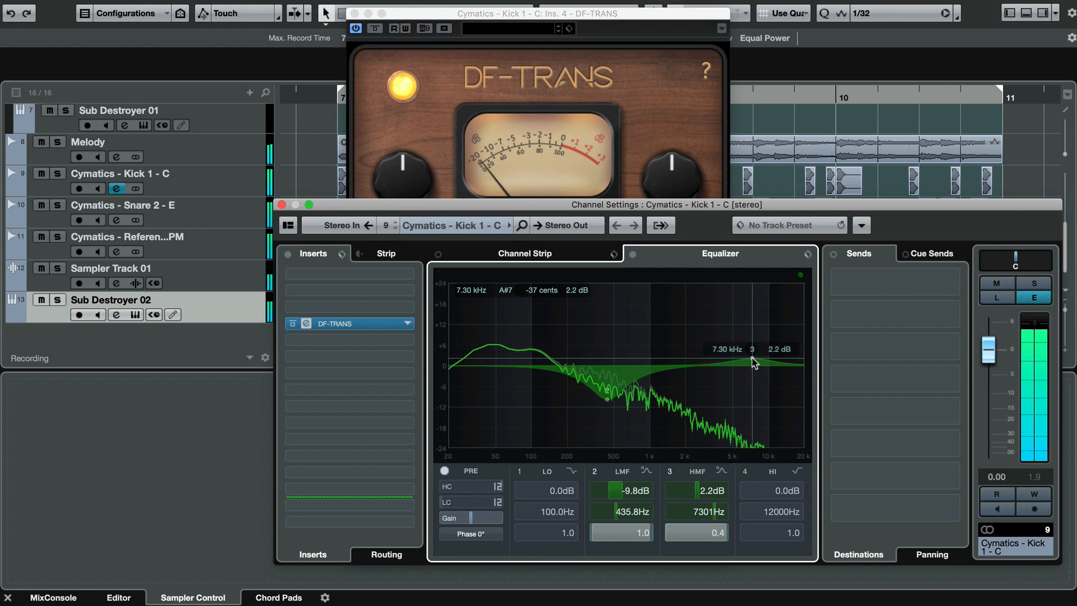
{"action": "left_click_drag", "start_coordinate": [607, 398], "coordinate": [616, 387]}
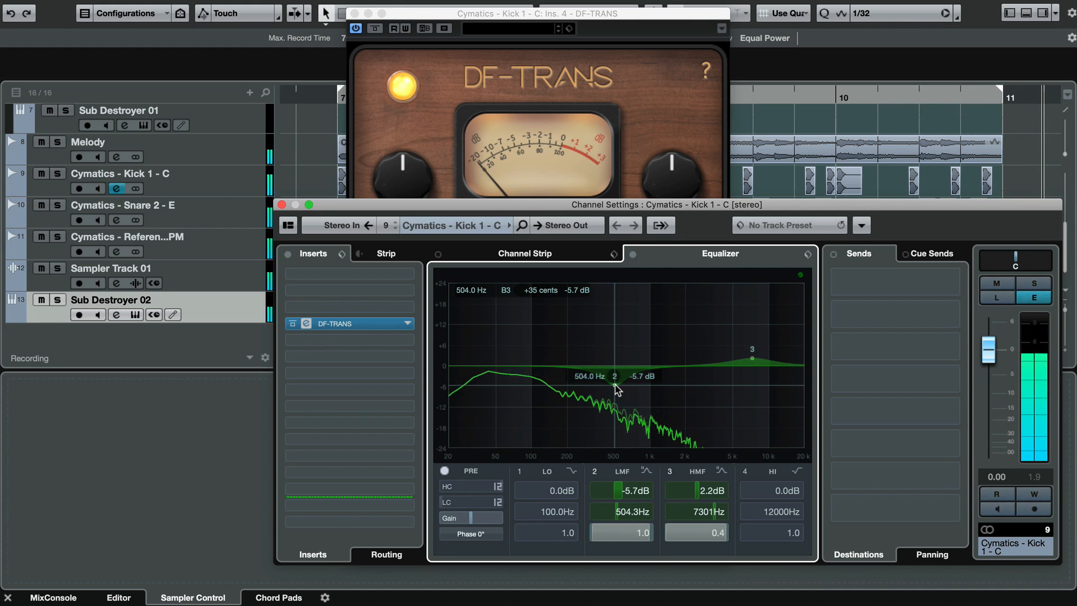
Step: Fine-tune the kick's DF-TRANS Attack during playback and close the effect and the kick's channel settings
{"action": "left_click", "coordinate": [399, 134]}
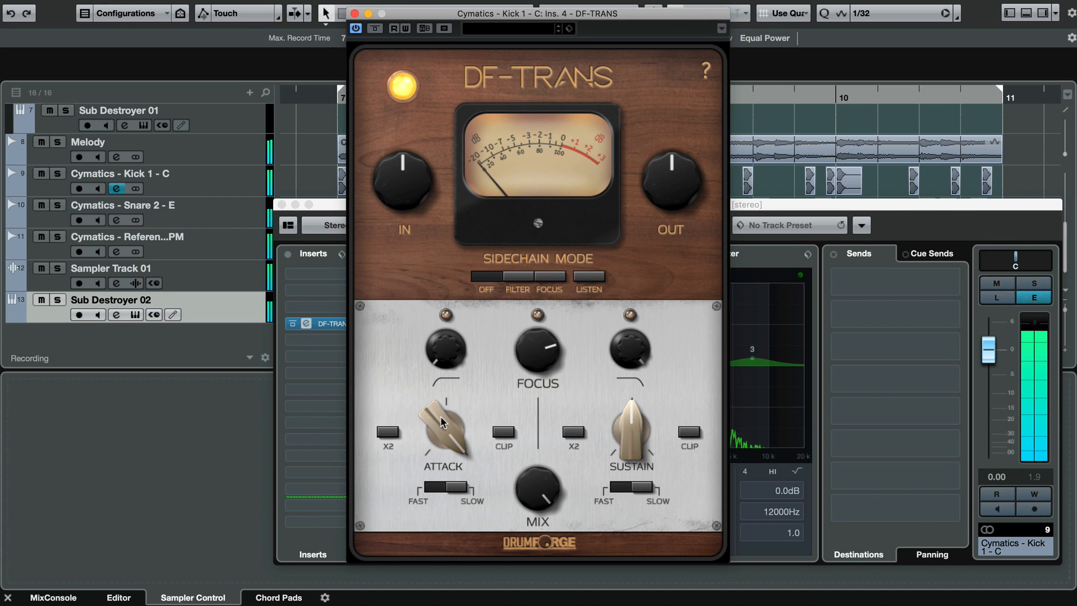
{"action": "left_click_drag", "start_coordinate": [439, 416], "coordinate": [440, 422]}
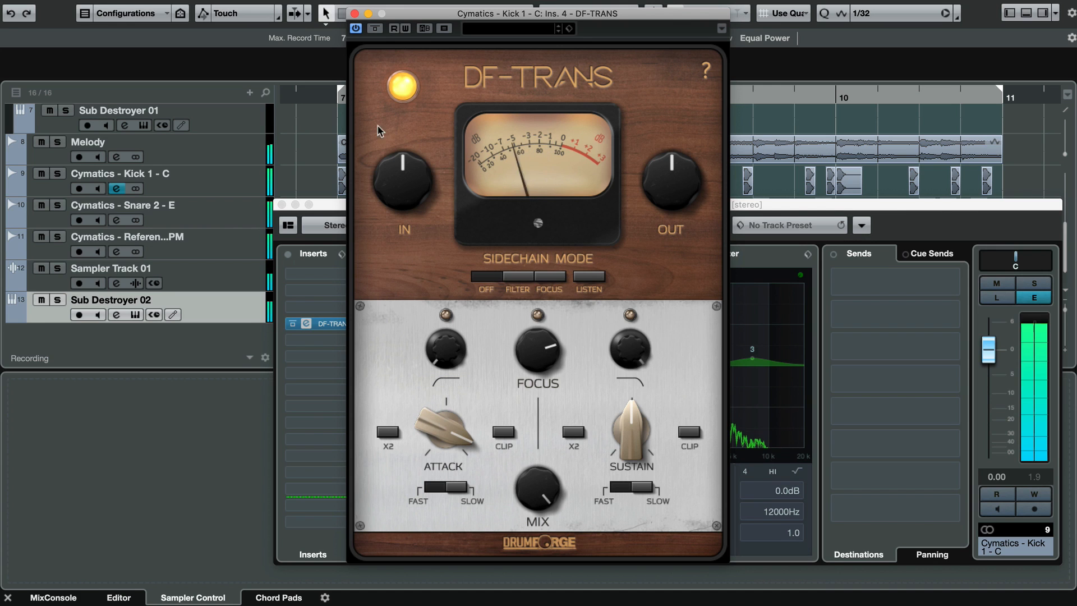
{"action": "left_click", "coordinate": [354, 14]}
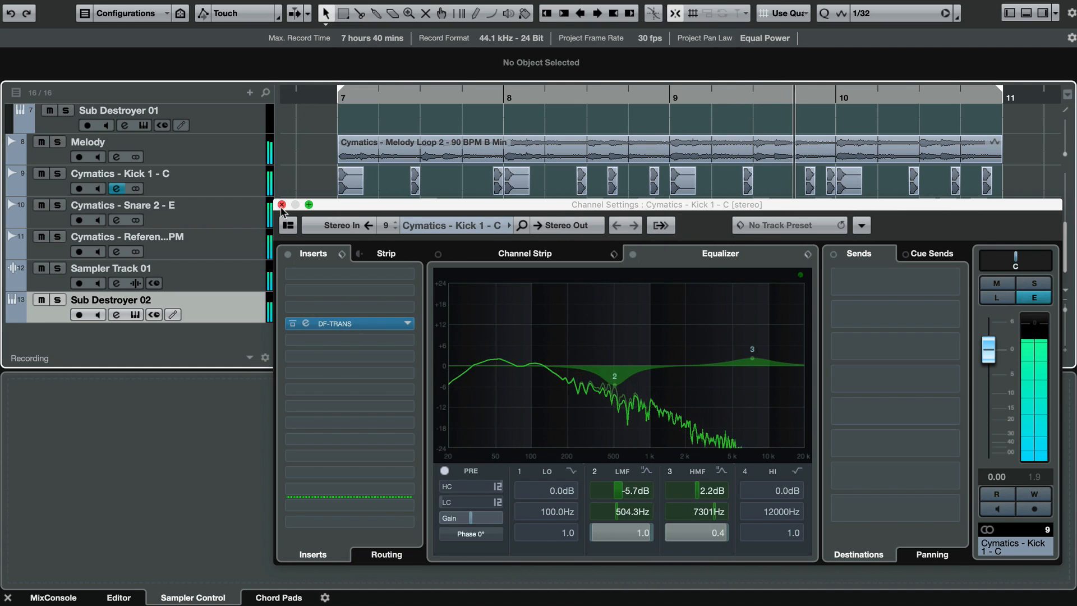
{"action": "left_click", "coordinate": [281, 204]}
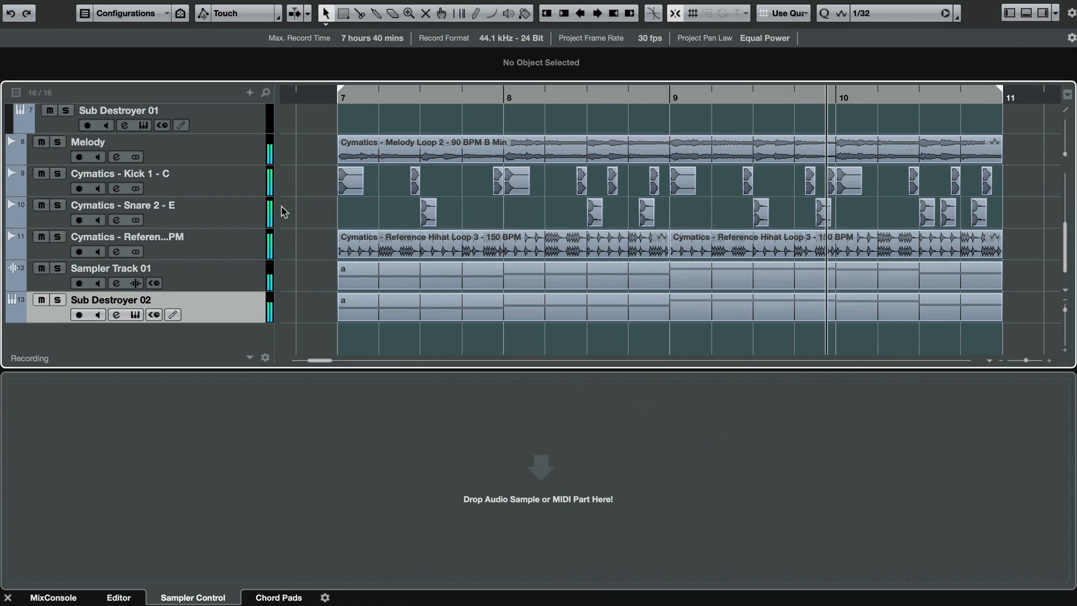
Step: Insert the JST Clip dynamics effect in insert slot 4 of the Cymatics - Snare 2 - E channel
{"action": "left_click", "coordinate": [241, 219]}
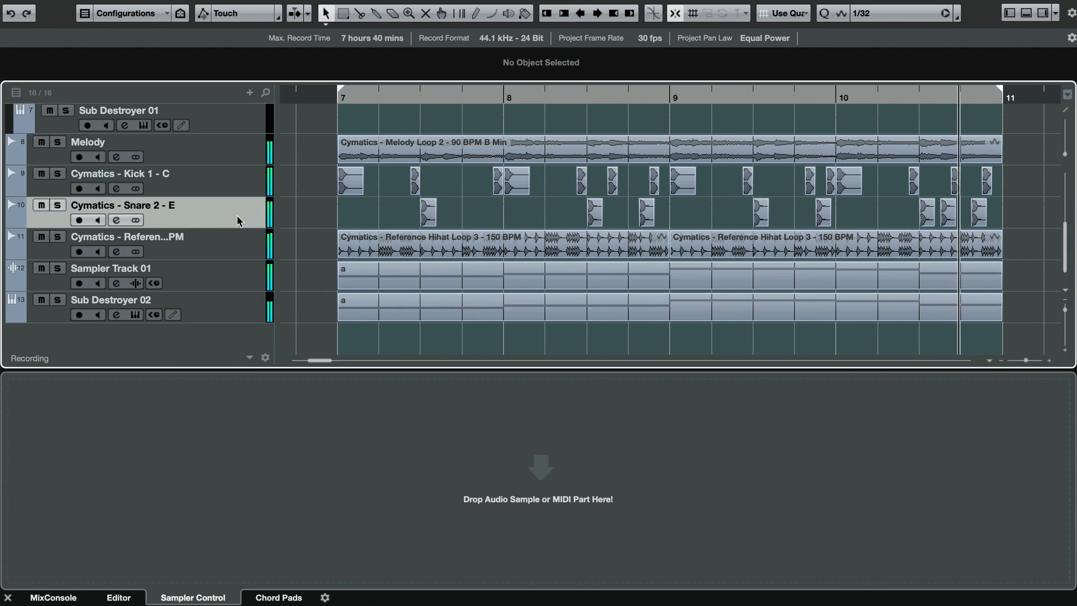
{"action": "left_click", "coordinate": [116, 222]}
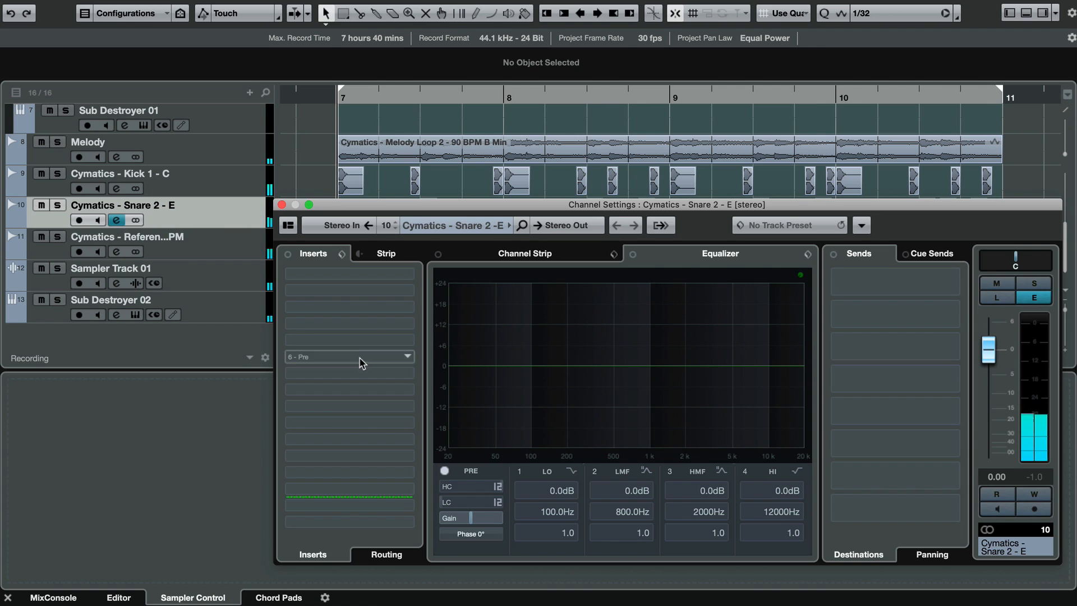
{"action": "left_click", "coordinate": [369, 324]}
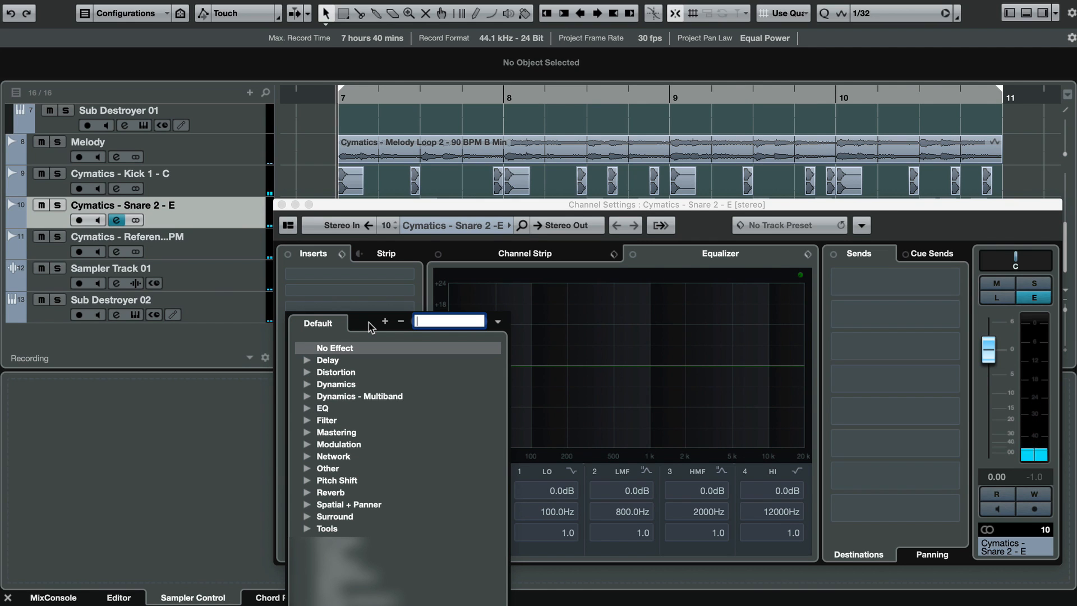
{"action": "left_click", "coordinate": [309, 385]}
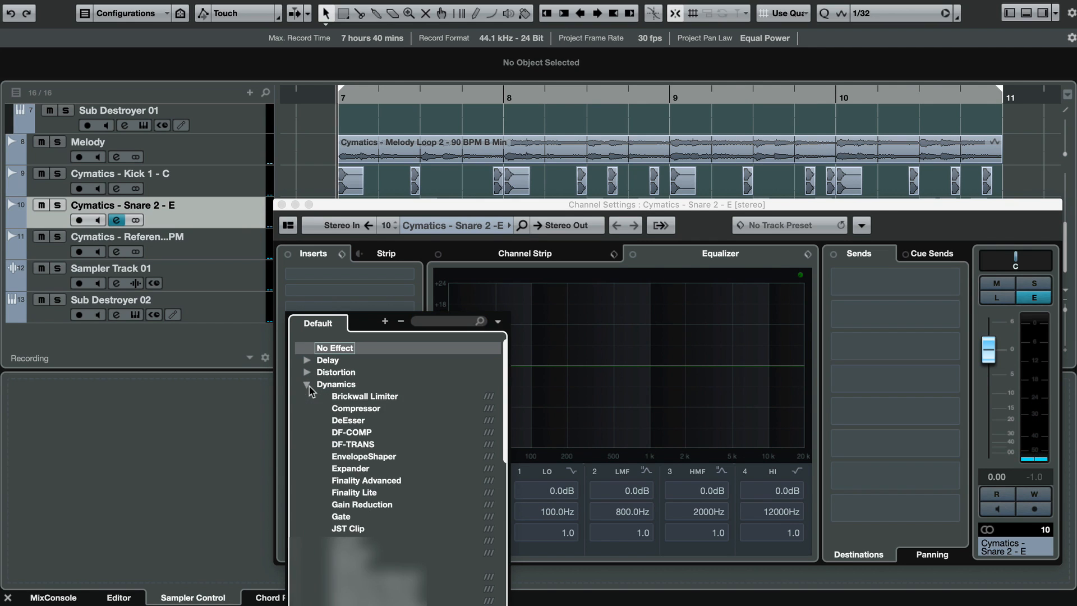
{"action": "left_click", "coordinate": [344, 528]}
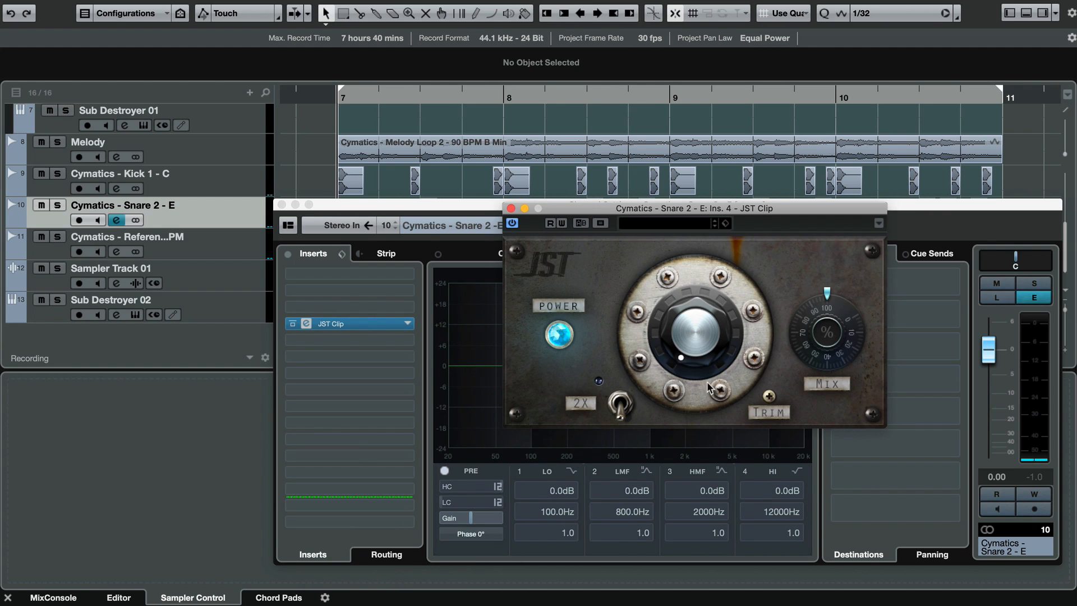
Step: Raise the snare's JST Clip main clipping amount by a few lit segments during playback and close its channel settings
{"action": "key", "text": "space"}
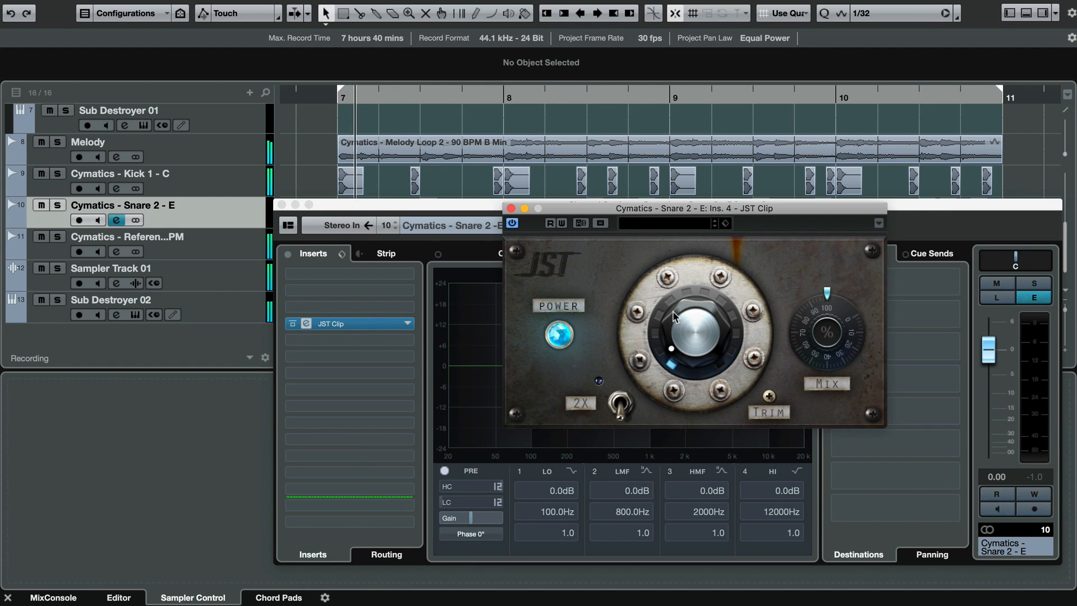
{"action": "left_click_drag", "start_coordinate": [678, 345], "coordinate": [669, 293]}
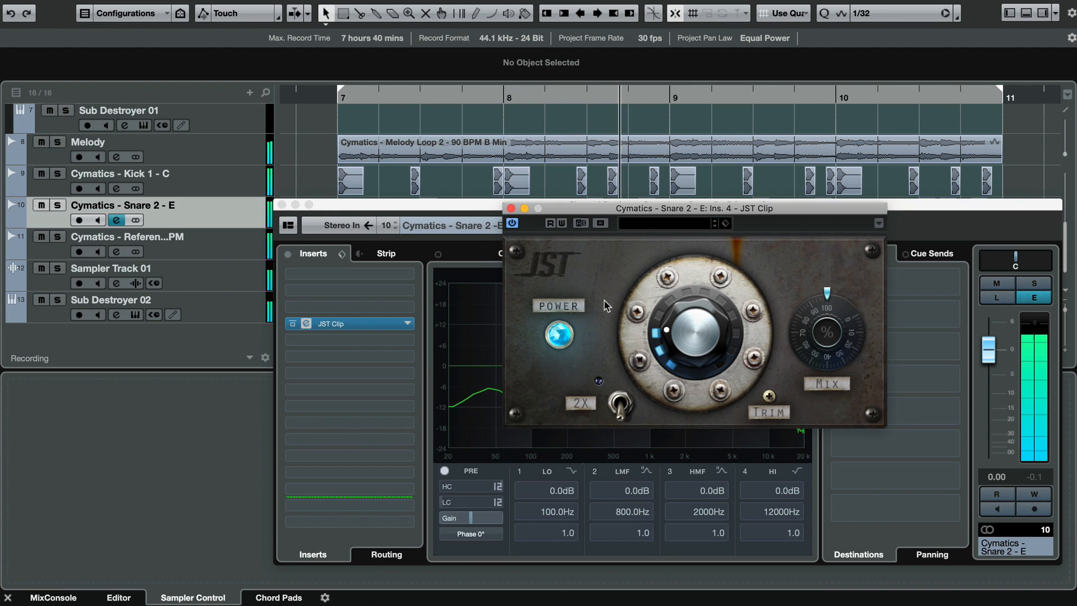
{"action": "left_click", "coordinate": [511, 208]}
{"action": "left_click", "coordinate": [281, 204]}
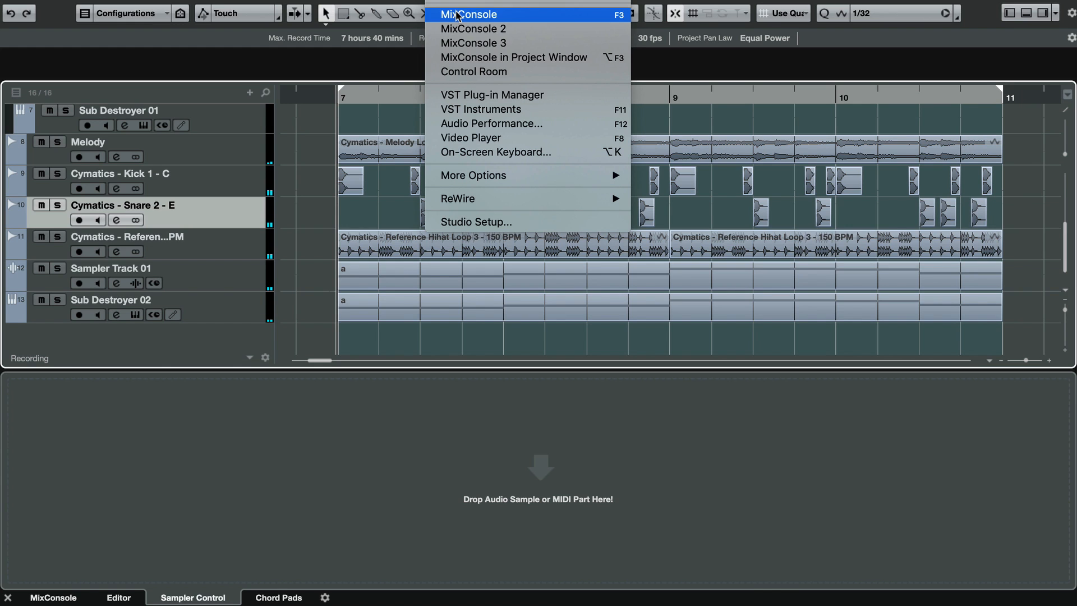
Step: Play the beat with the Stereo Out inserts bypassed in the MixConsole, then reactivate and open only the MultibandCompressor
{"action": "left_click", "coordinate": [457, 13]}
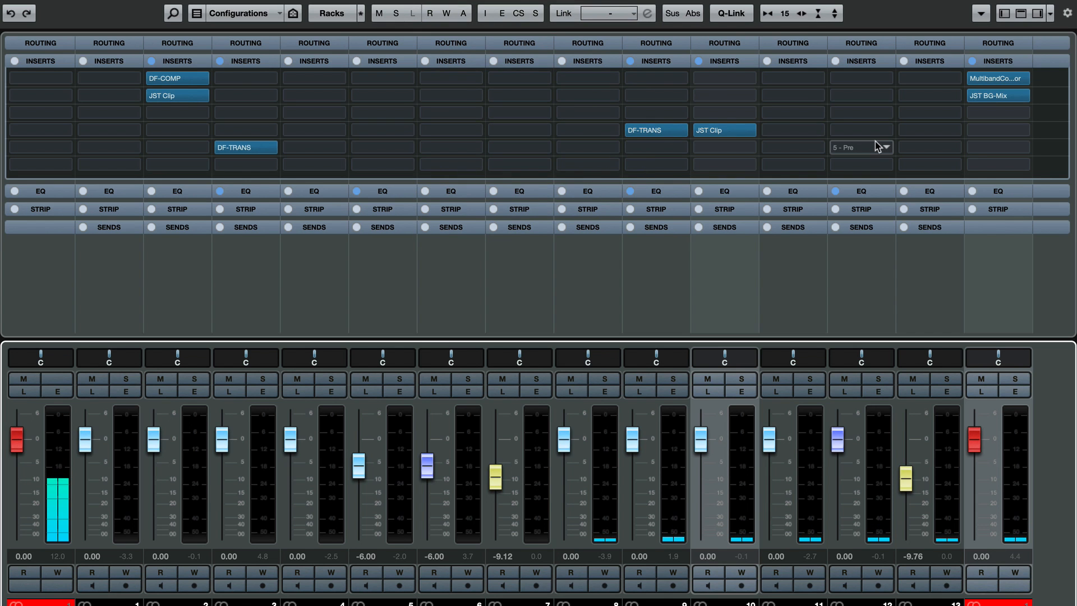
{"action": "left_click", "coordinate": [975, 79]}
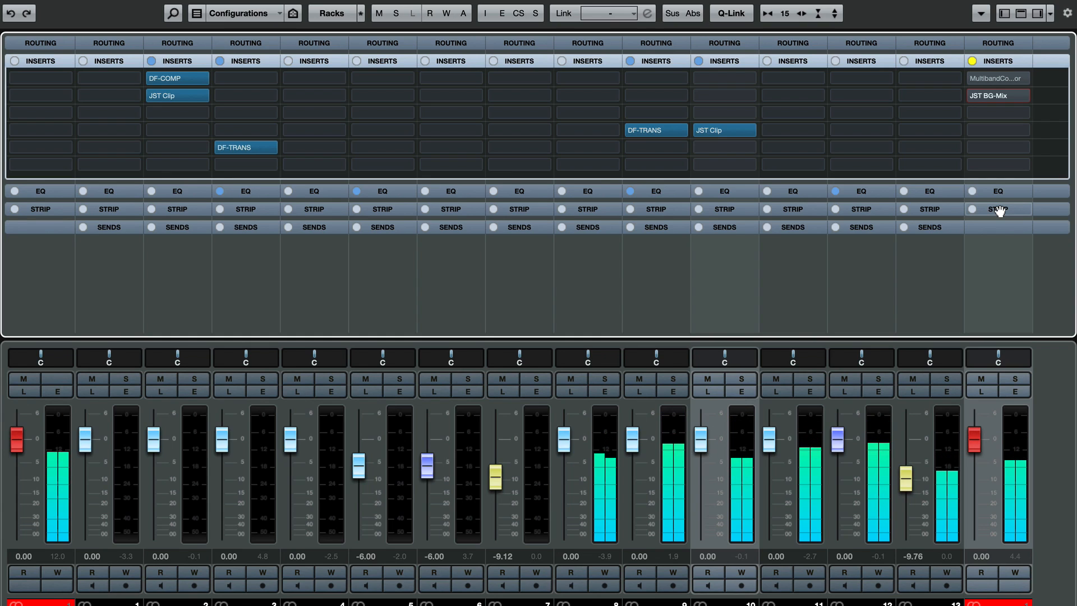
{"action": "left_click", "coordinate": [985, 78]}
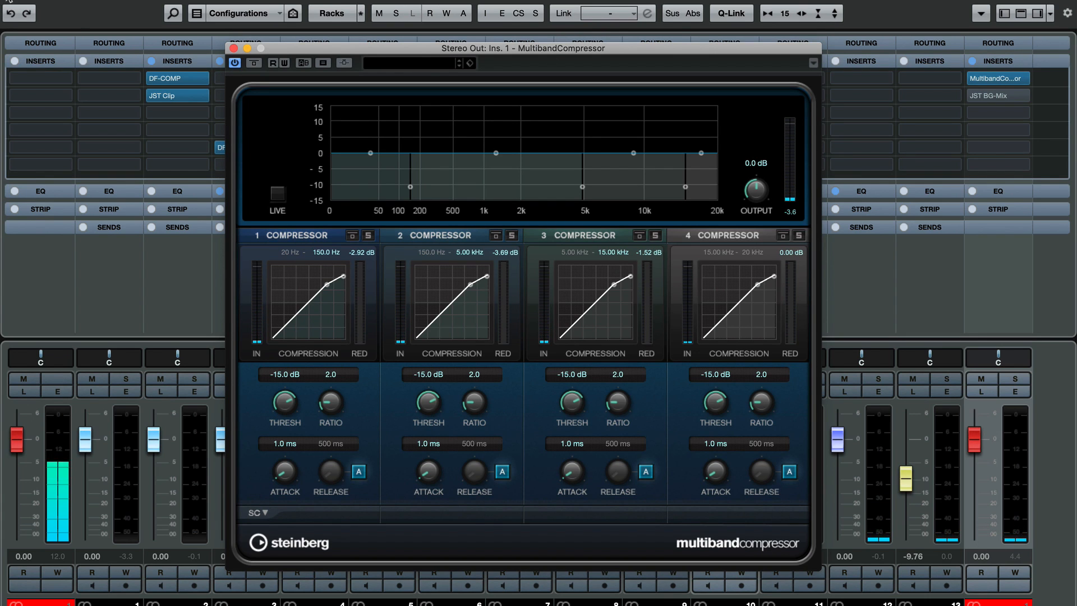
Step: Play the beat from the project window and examine the MultibandCompressor's gain reduction in its four bands
{"action": "key", "text": "F3"}
{"action": "left_click_drag", "start_coordinate": [422, 48], "coordinate": [644, 71]}
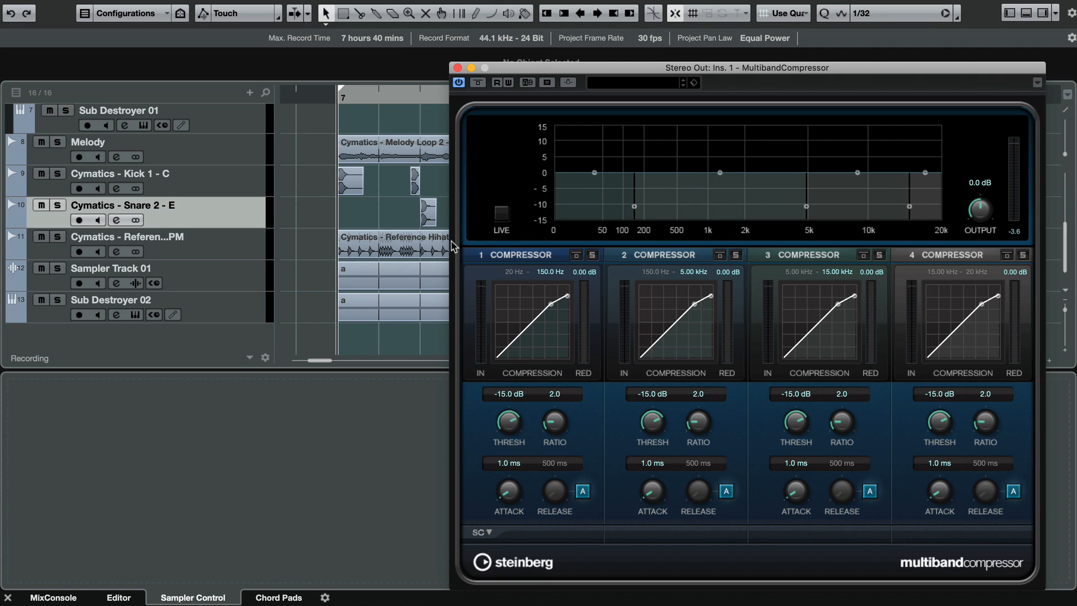
{"action": "key", "text": "space"}
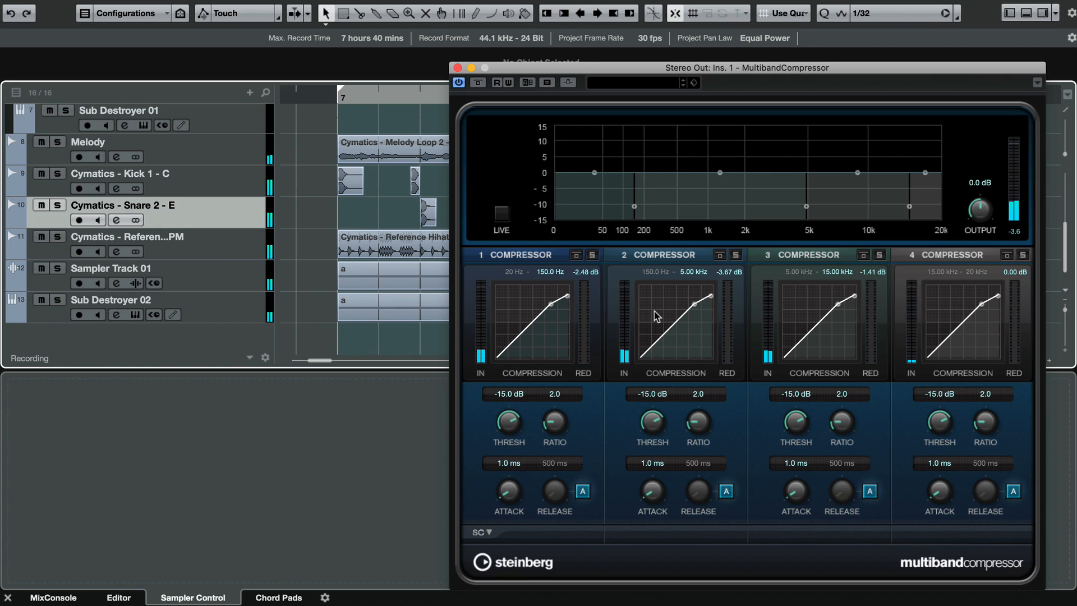
{"action": "left_click", "coordinate": [457, 68]}
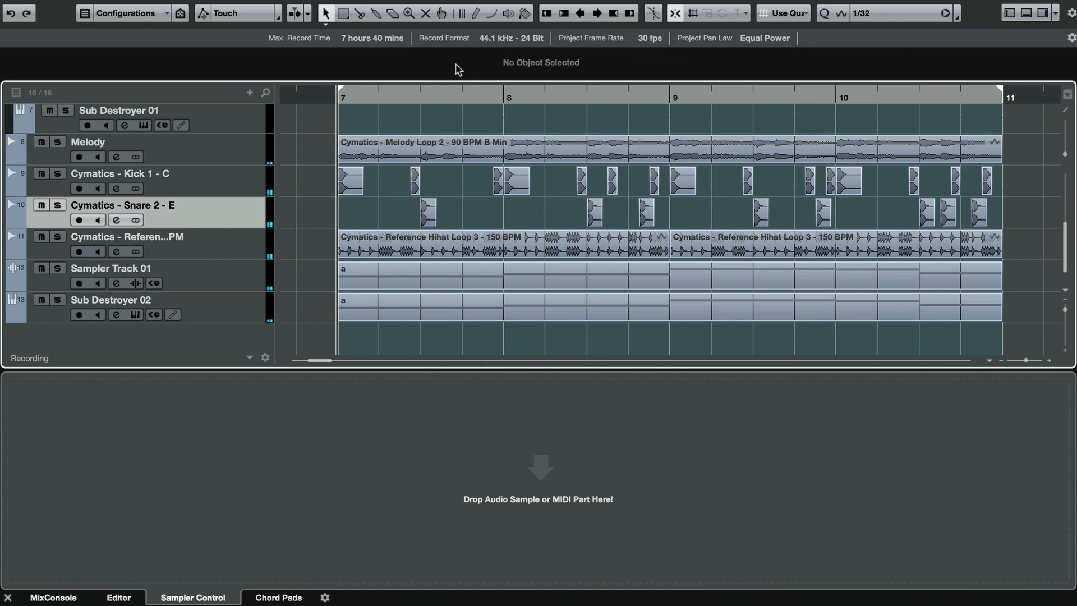
Step: Reactivate JST BG-Mix in the second Stereo Out insert and play the beat to examine its settings and compression
{"action": "left_click", "coordinate": [463, 1]}
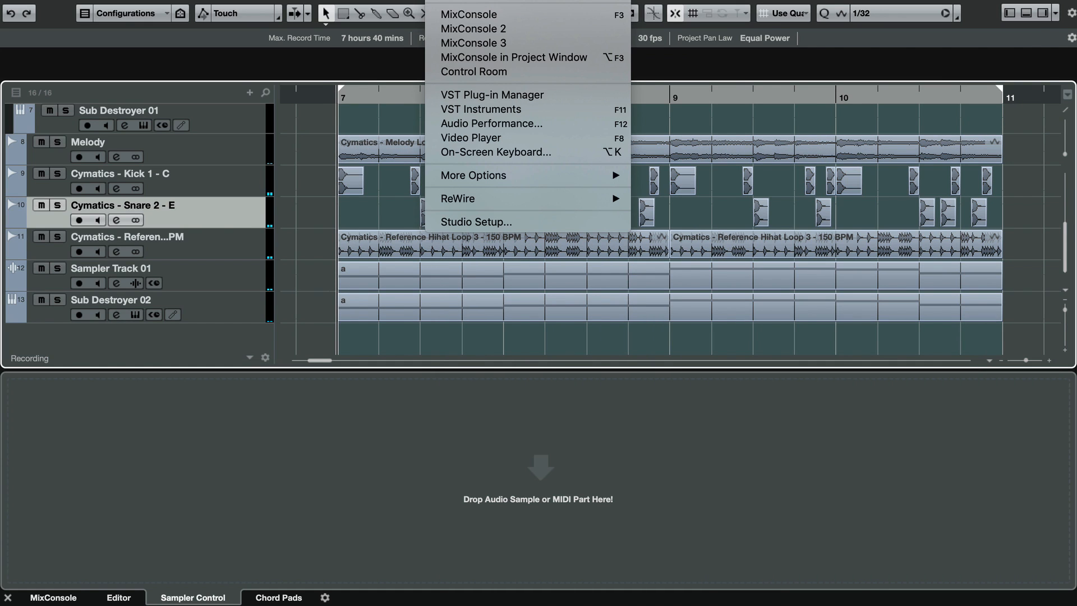
{"action": "left_click", "coordinate": [463, 16]}
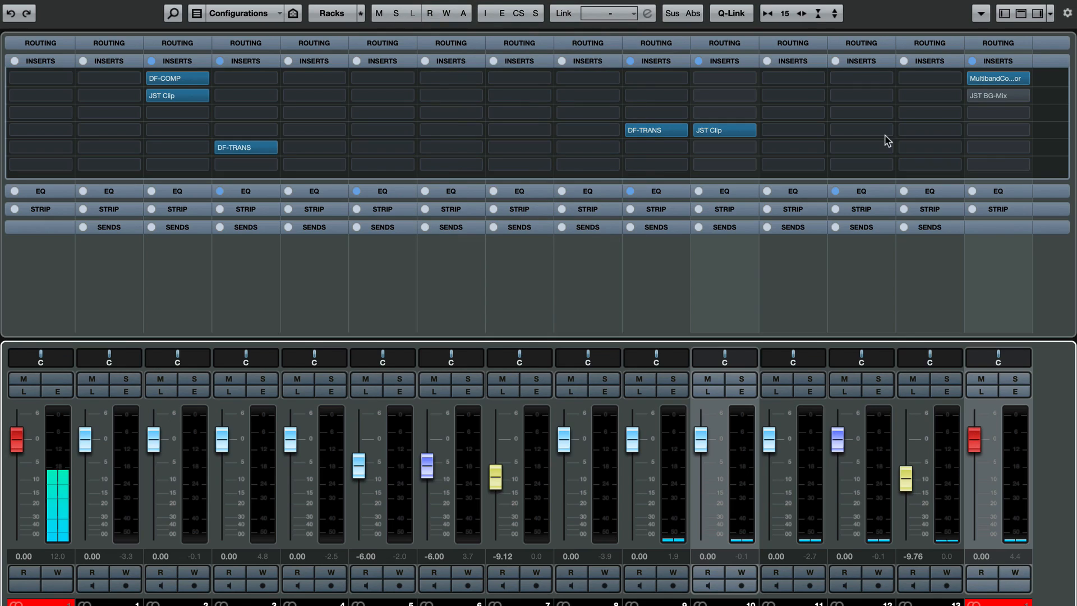
{"action": "left_click", "coordinate": [977, 100]}
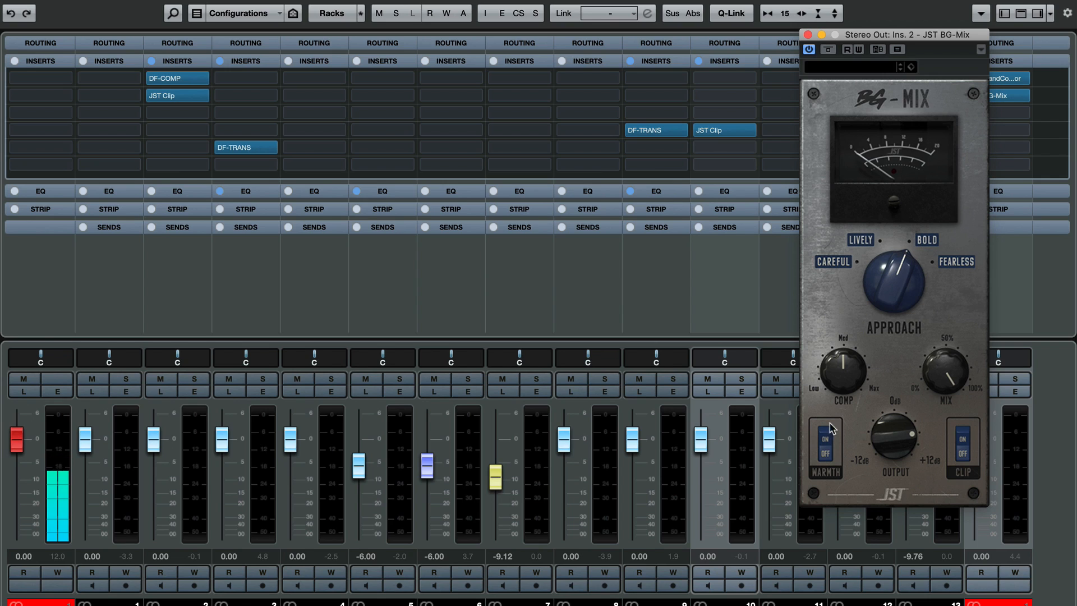
{"action": "mouse_move", "coordinate": [847, 362]}
{"action": "key", "text": "F3"}
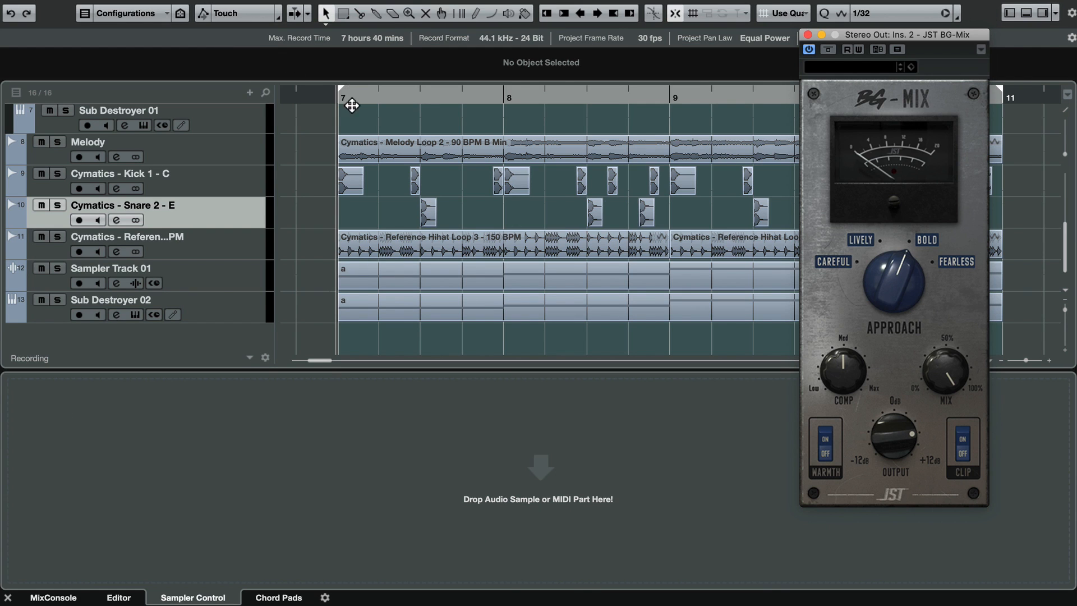
{"action": "key", "text": "space"}
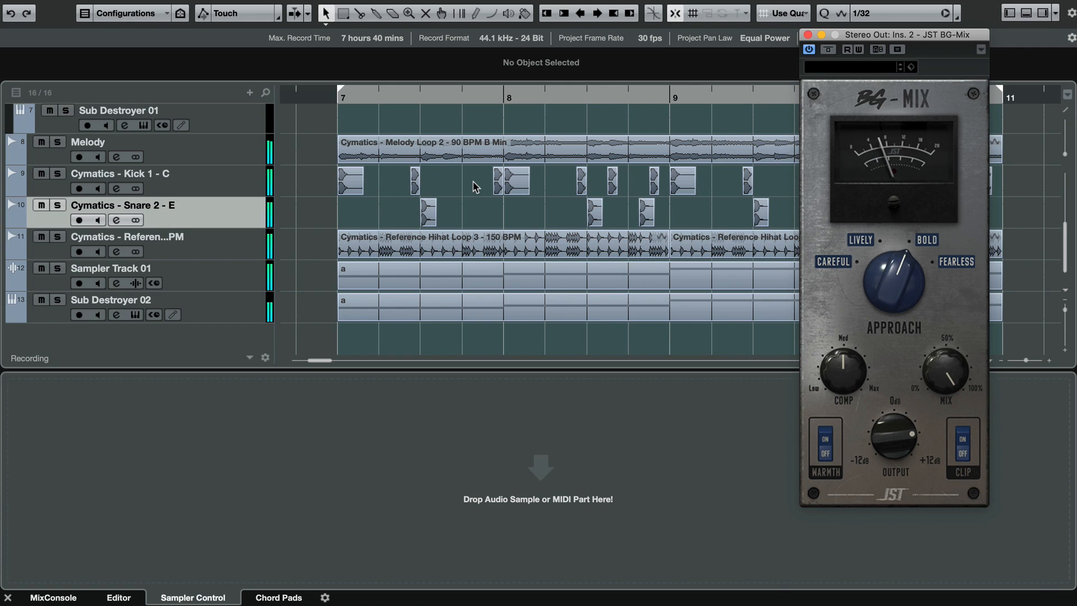
{"action": "left_click", "coordinate": [808, 35]}
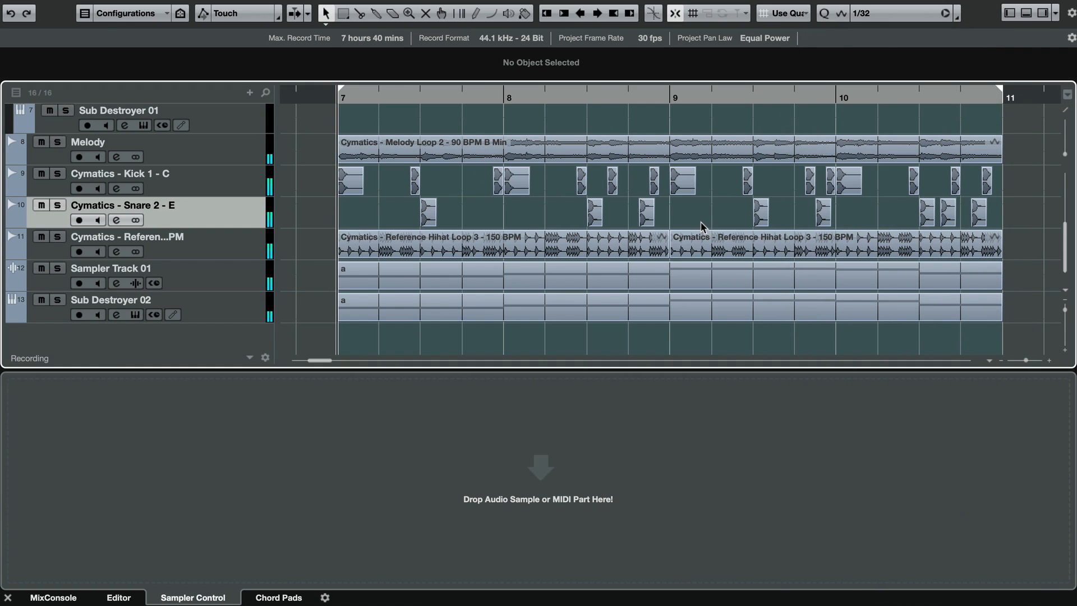
Step: Insert the SideWidener effect in insert slot 4 of the Melody channel
{"action": "left_click", "coordinate": [240, 149]}
{"action": "left_click", "coordinate": [116, 157]}
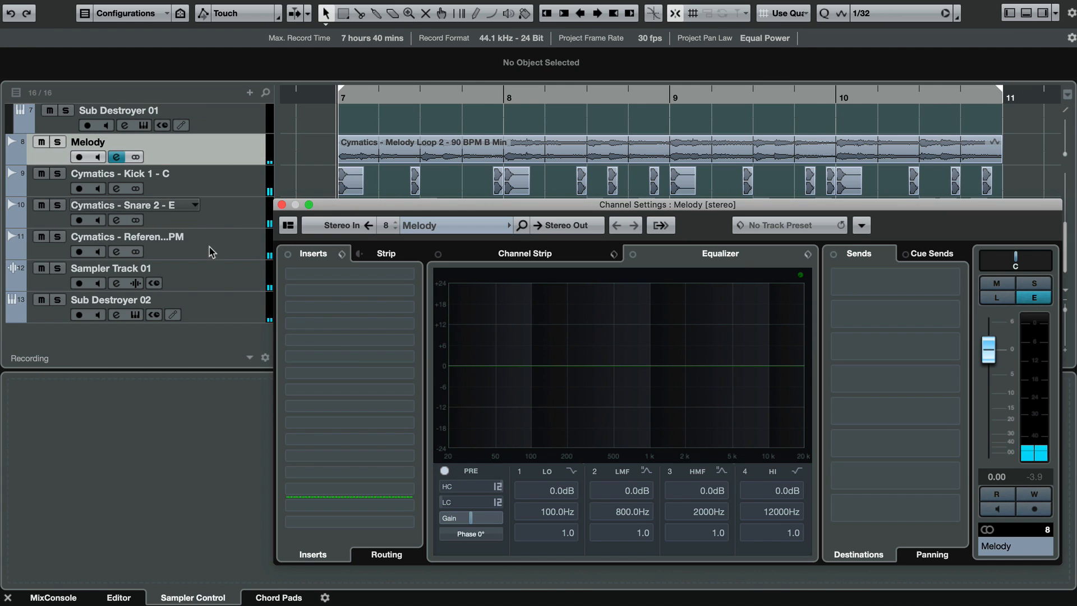
{"action": "left_click", "coordinate": [340, 324]}
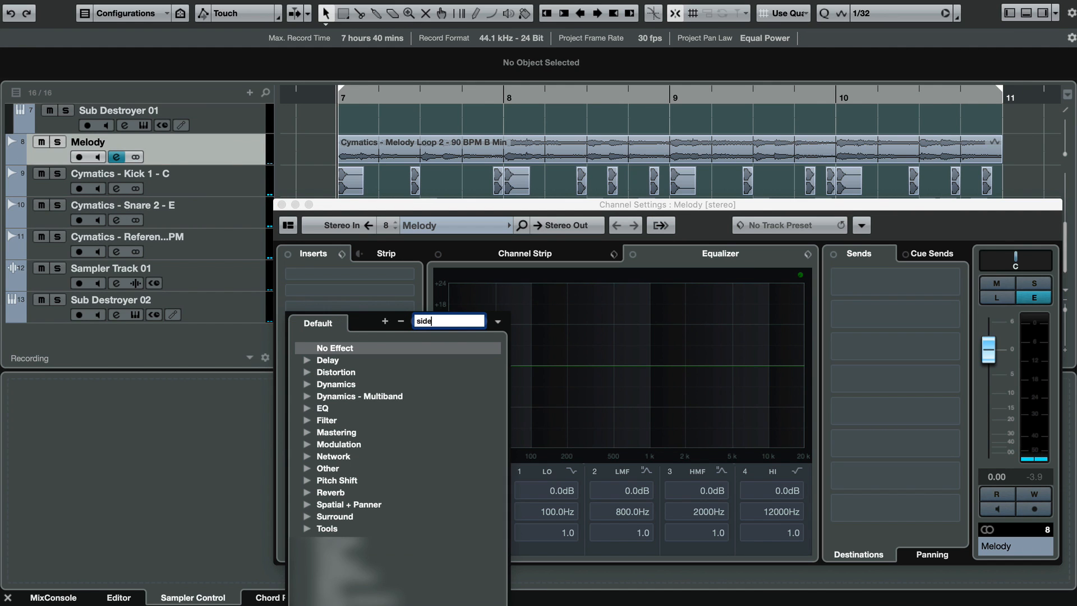
{"action": "left_click", "coordinate": [362, 362]}
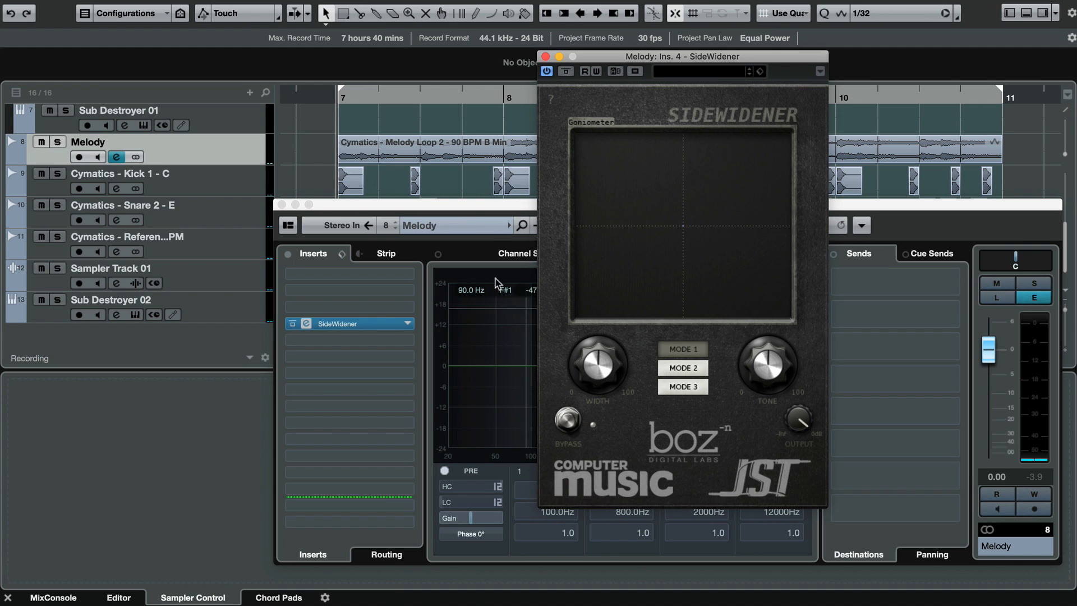
Step: Play the beat and compare the melody with SideWidener bypassed and active, then close the effect and channel settings
{"action": "key", "text": "space"}
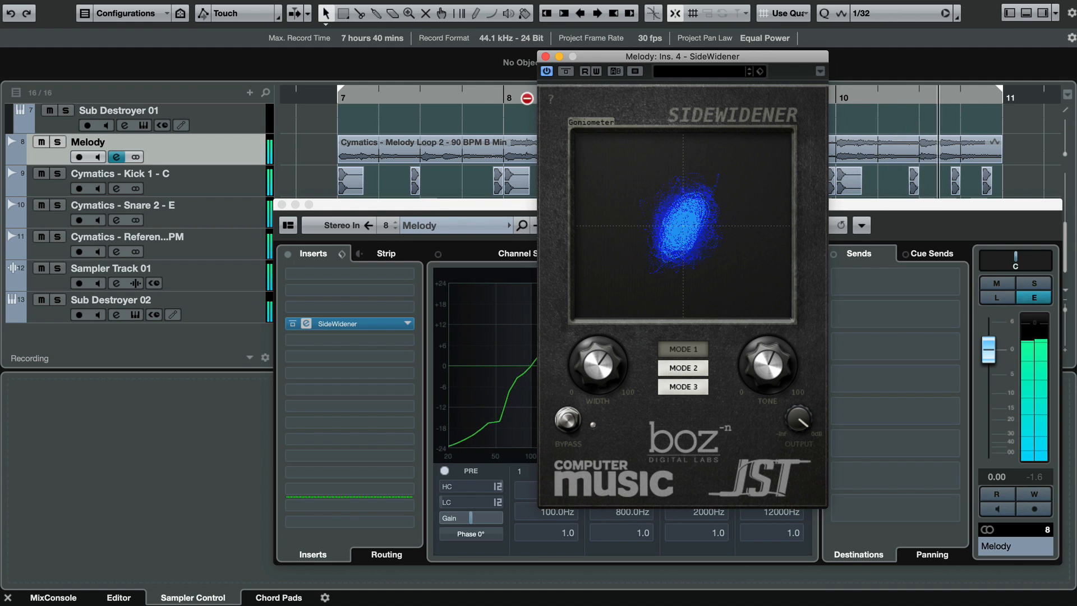
{"action": "left_click", "coordinate": [565, 76]}
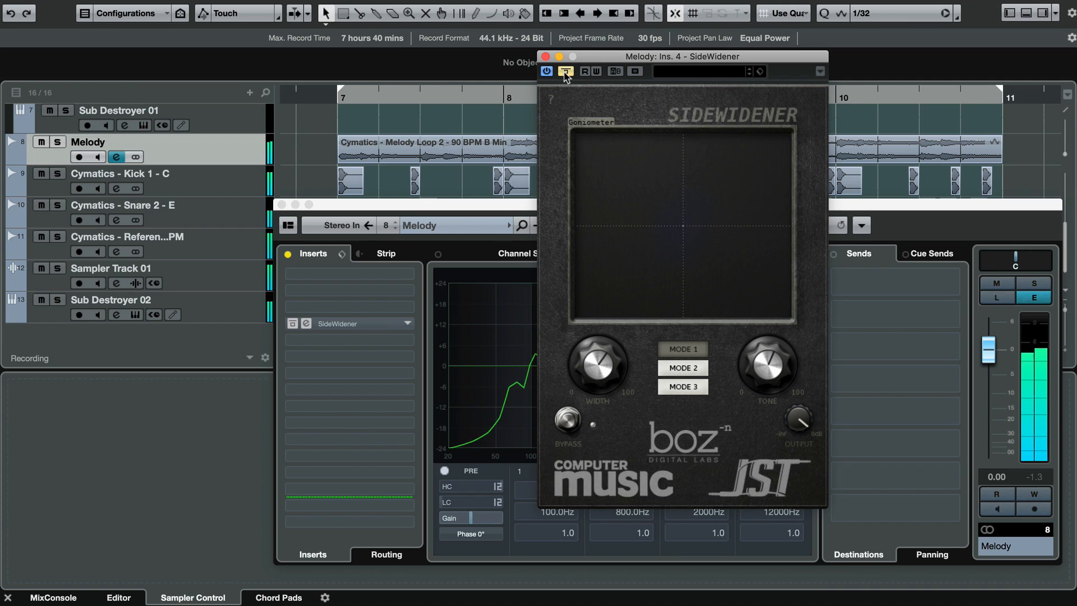
{"action": "left_click", "coordinate": [566, 75]}
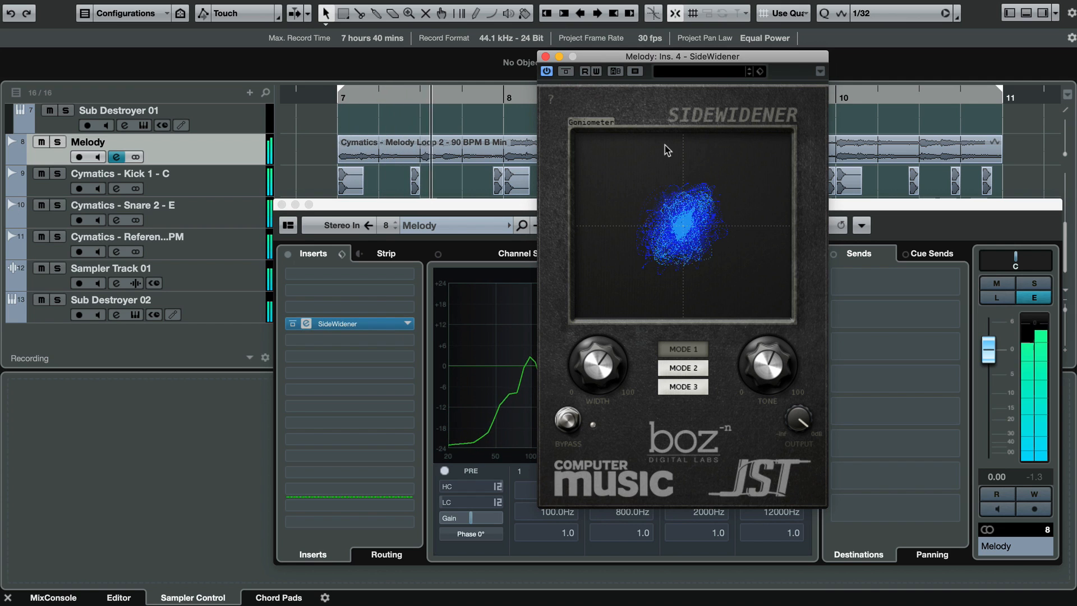
{"action": "left_click", "coordinate": [545, 57]}
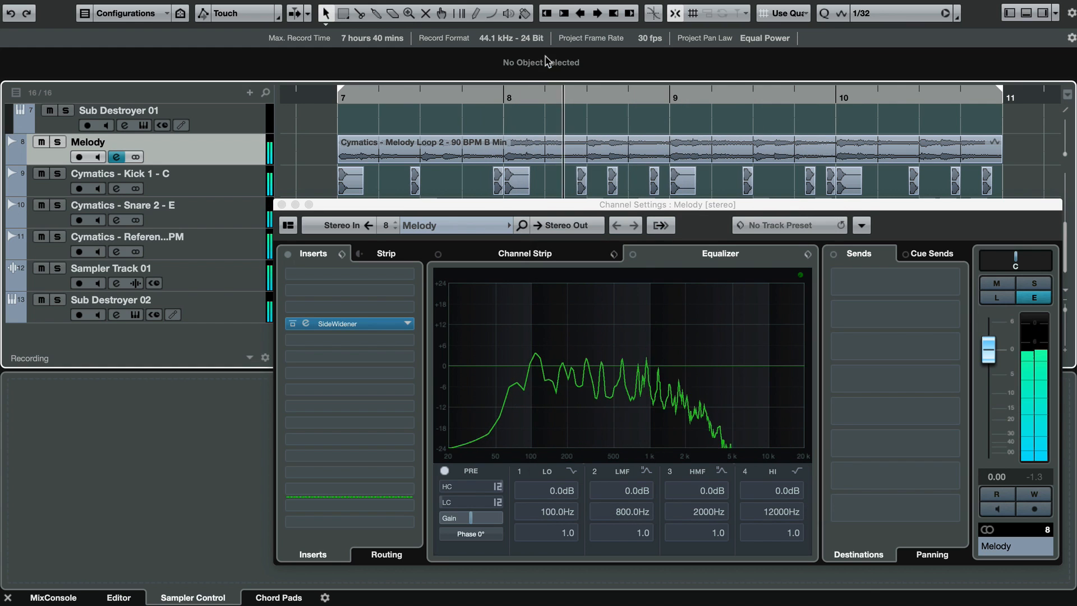
{"action": "left_click", "coordinate": [282, 205]}
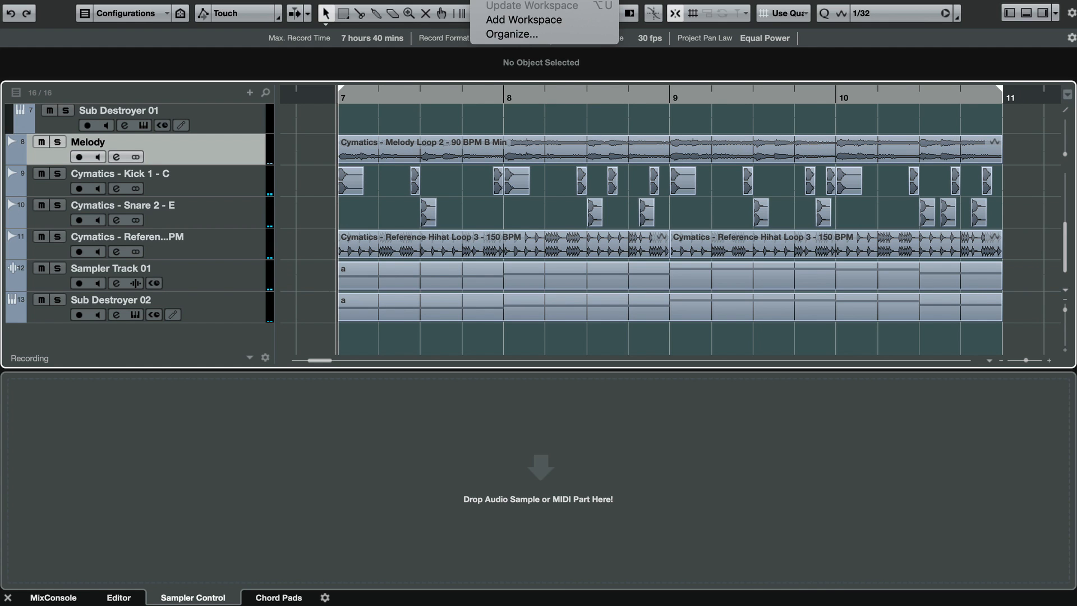
Step: Boost the high band of the Stereo Out equalizer by 3.7 dB at 4253 Hz
{"action": "left_click", "coordinate": [505, 14]}
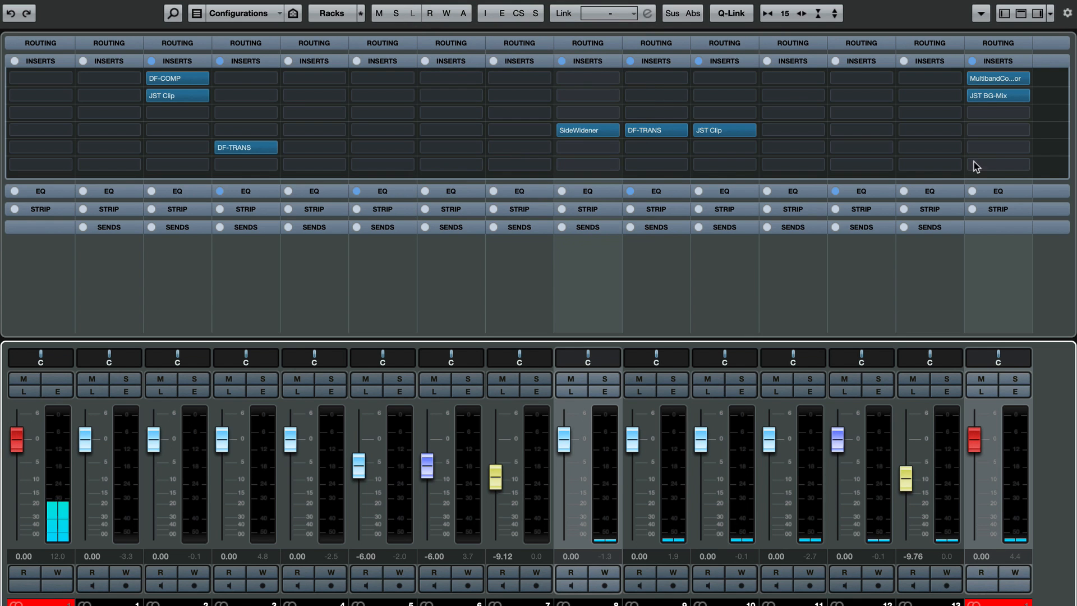
{"action": "left_click", "coordinate": [971, 192]}
{"action": "left_click", "coordinate": [995, 192]}
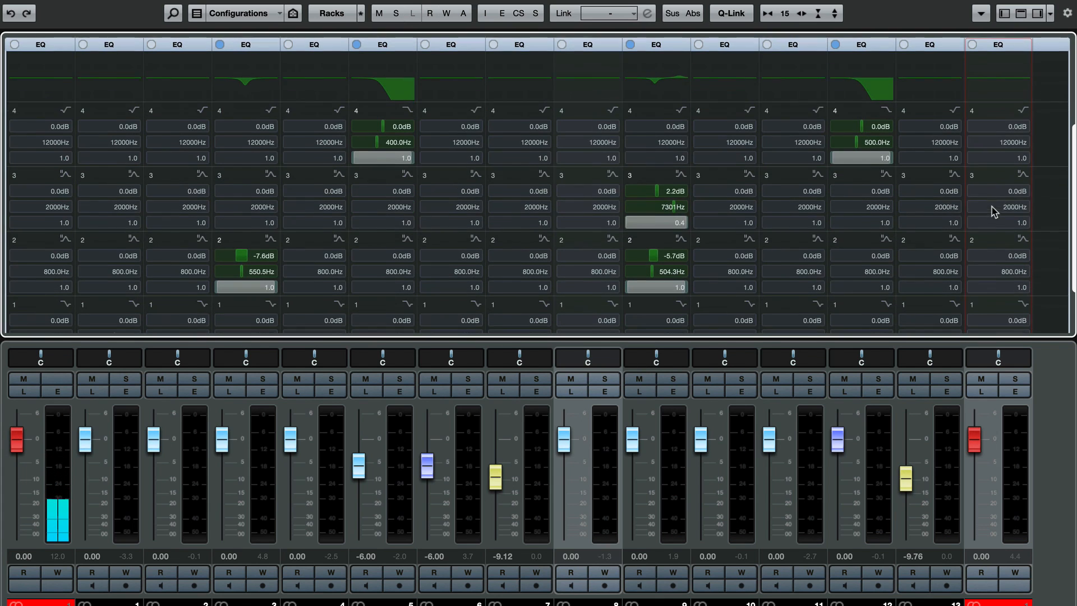
{"action": "scroll", "coordinate": [1004, 286], "scroll_direction": "up", "scroll_amount": 4}
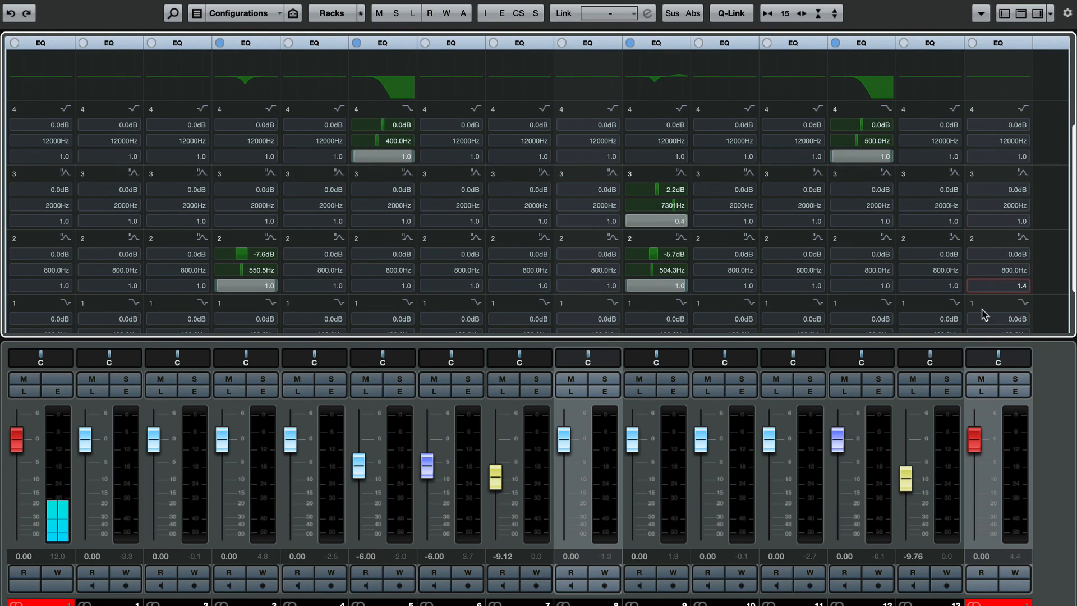
{"action": "left_click", "coordinate": [1014, 390]}
{"action": "left_click_drag", "start_coordinate": [572, 308], "coordinate": [571, 292]}
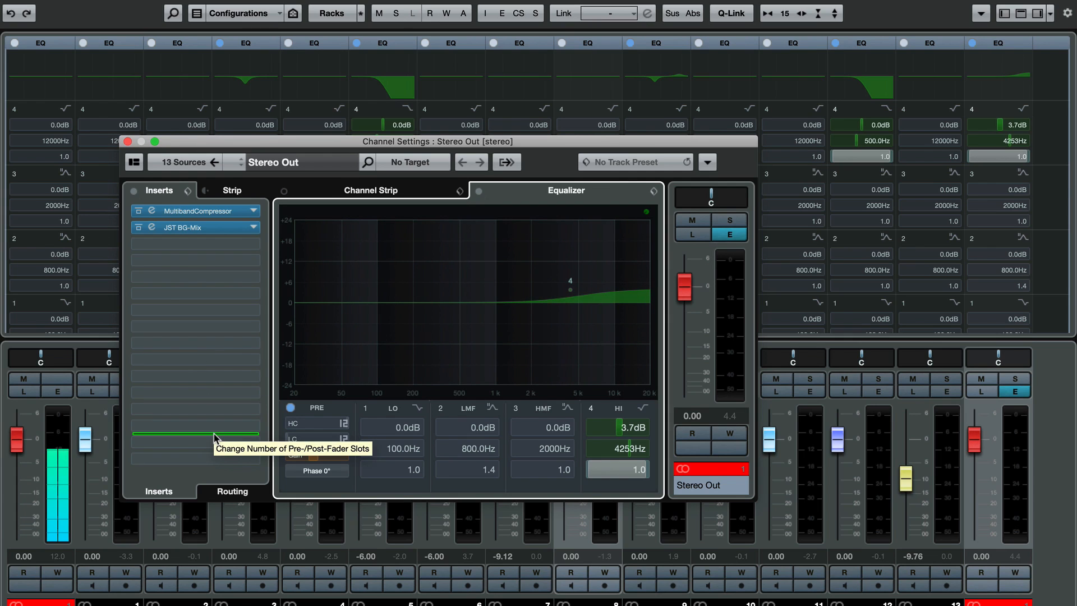
Step: Rearrange the Stereo Out inserts with MultibandCompressor in slot 2, the pre-/post-fader divider after slot 3 and JST BG-Mix post-fader in slot 6
{"action": "left_click_drag", "start_coordinate": [215, 437], "coordinate": [183, 291]}
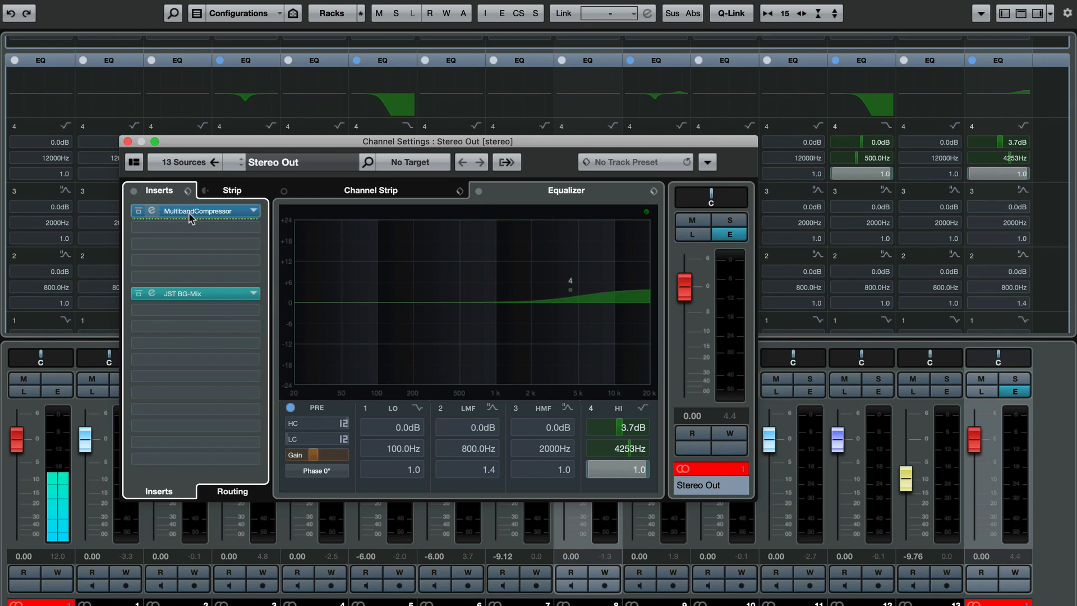
{"action": "mouse_move", "coordinate": [196, 220]}
{"action": "left_mouse_down"}
{"action": "mouse_move", "coordinate": [197, 252]}
{"action": "mouse_move", "coordinate": [202, 215]}
{"action": "mouse_move", "coordinate": [224, 233]}
{"action": "mouse_move", "coordinate": [196, 229]}
{"action": "left_mouse_up"}
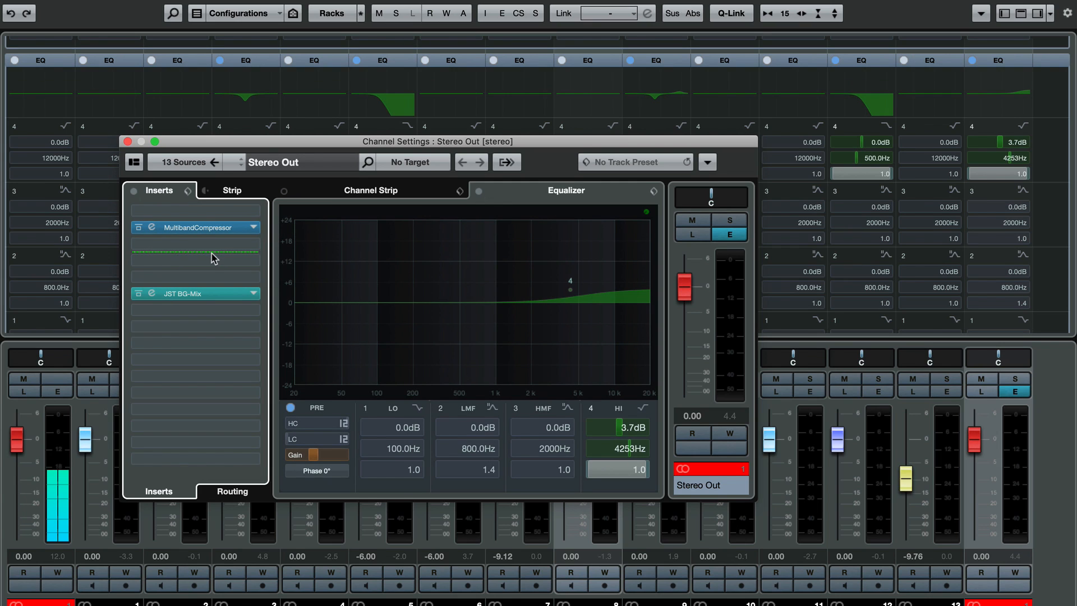
{"action": "mouse_move", "coordinate": [209, 258]}
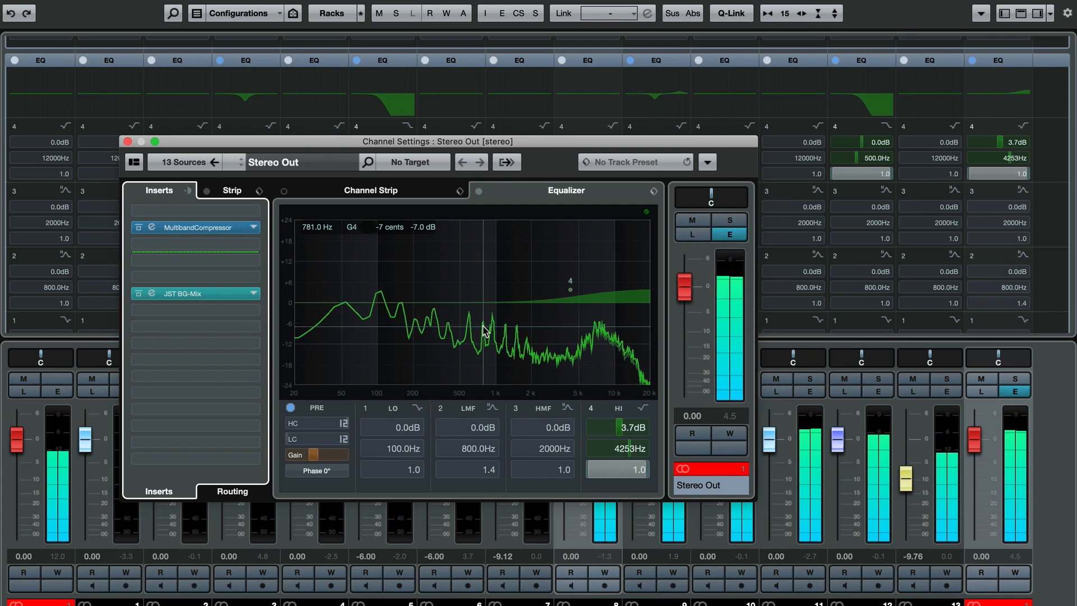
{"action": "left_click", "coordinate": [127, 142]}
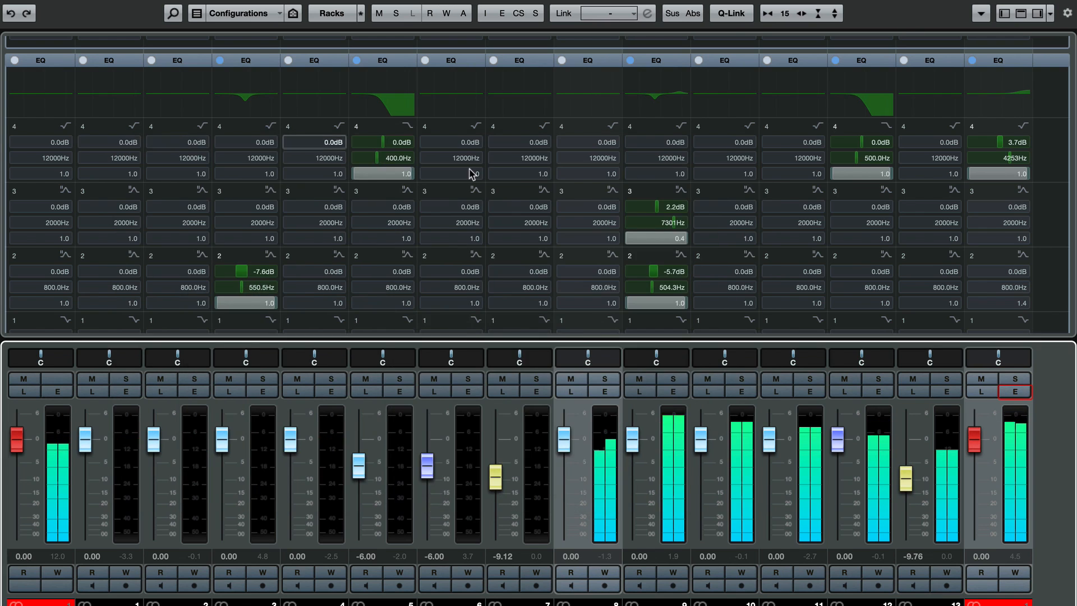
Step: Listen to the beat from the project window, stop playback and place the cursor at beat 4 of bar 9
{"action": "key", "text": "F3"}
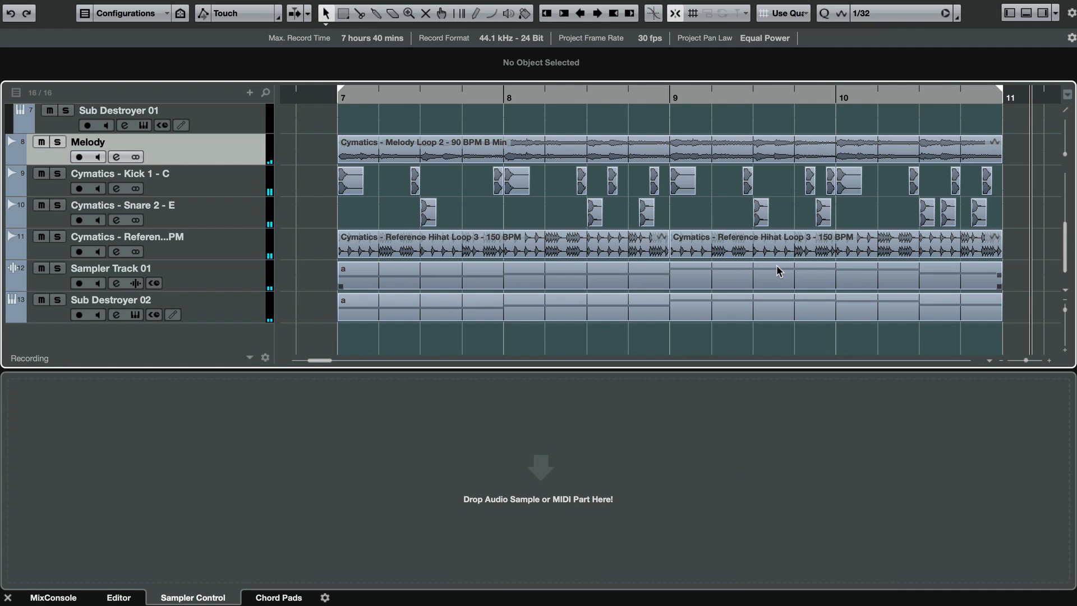
{"action": "key", "text": "space"}
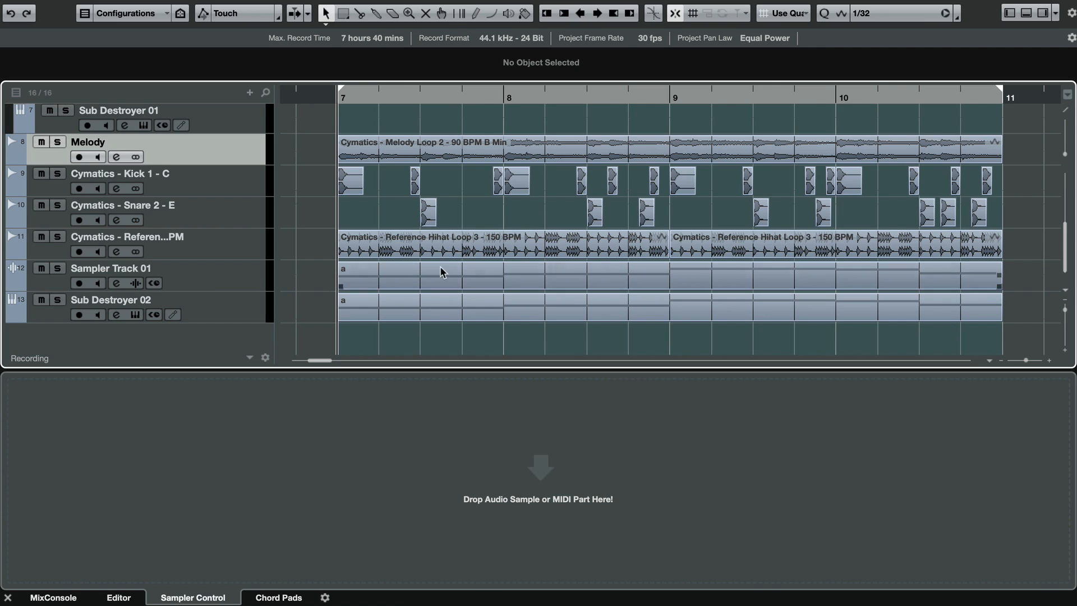
{"action": "left_click", "coordinate": [796, 98]}
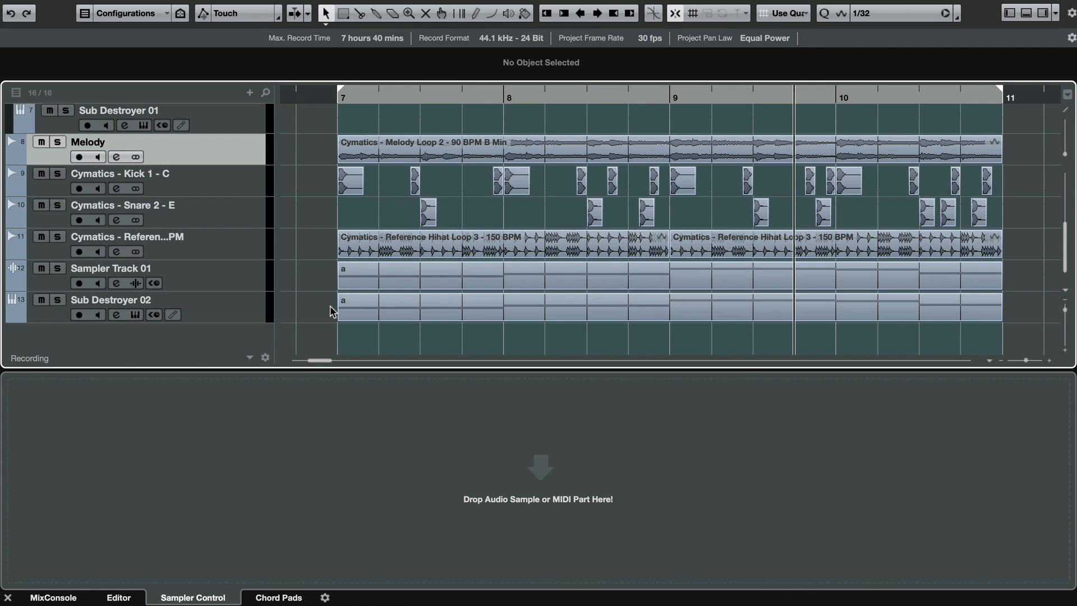